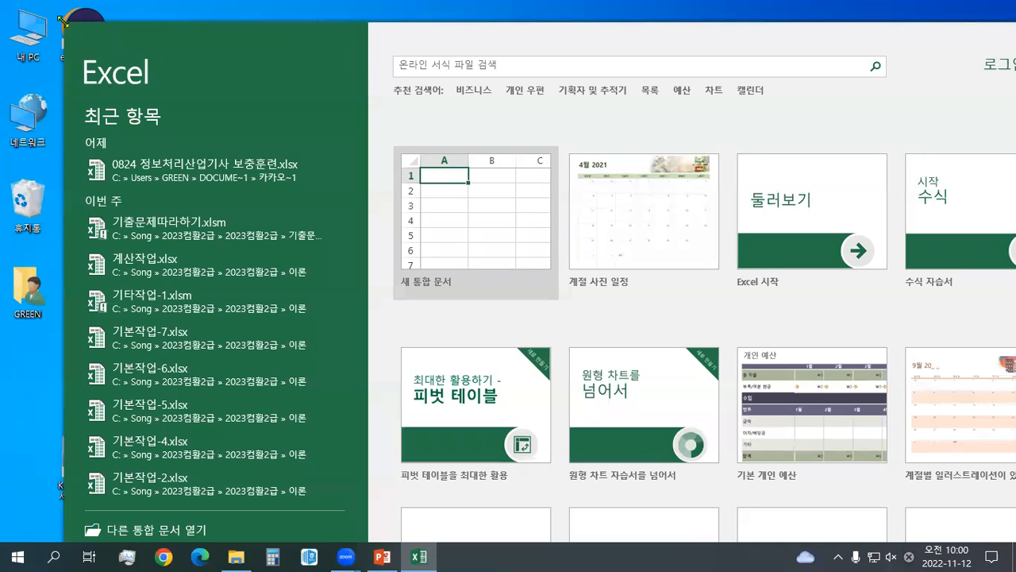
Step: Open the workbook 엑셀2016기능정리_컴활1급.xlsm from the (주말)2023년컴활1급 folder in 문서
{"action": "left_click_drag", "start_coordinate": [64, 22], "coordinate": [360, 158]}
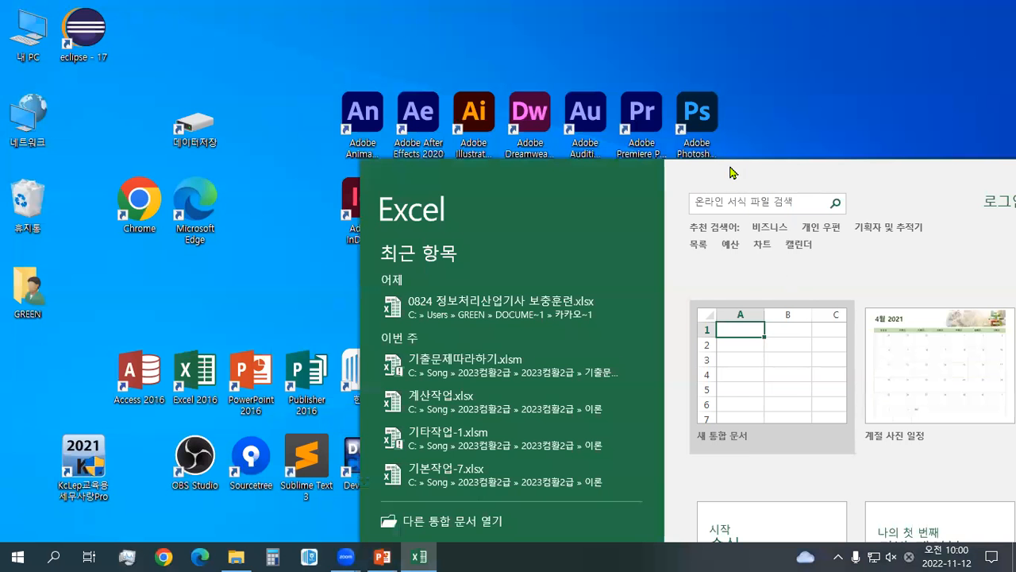
{"action": "key", "text": "super+Up"}
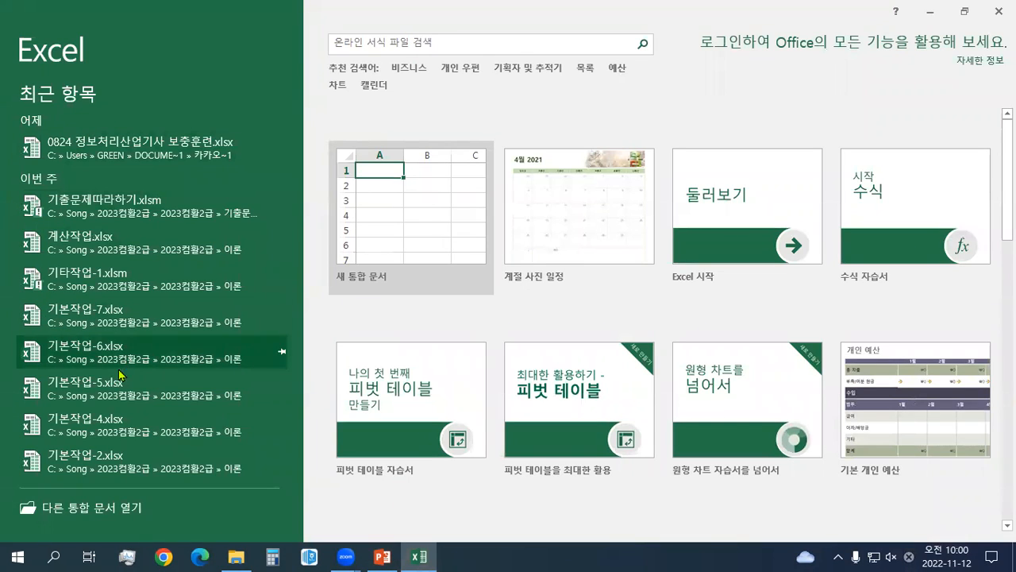
{"action": "left_click", "coordinate": [108, 508]}
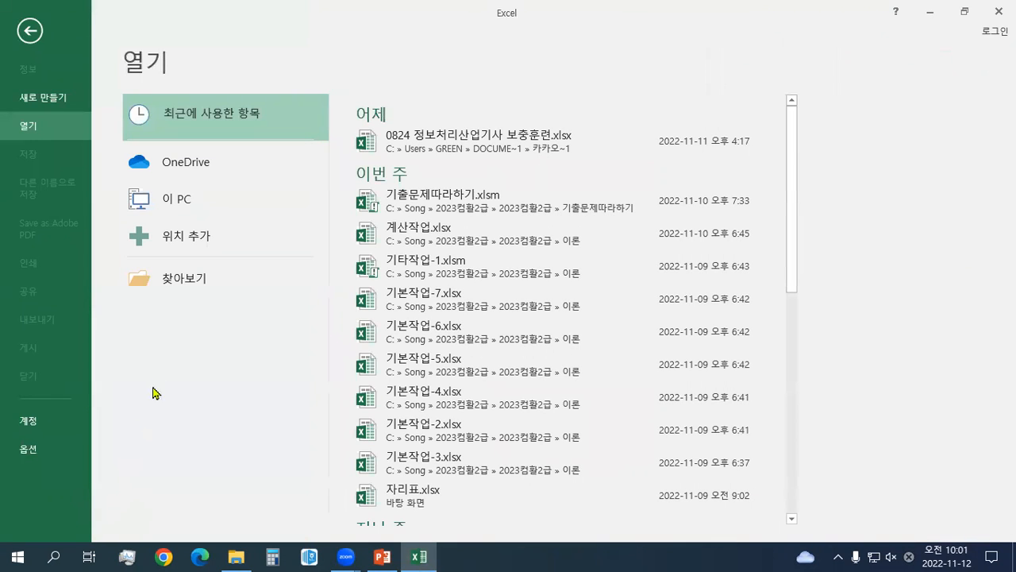
{"action": "left_click", "coordinate": [180, 281]}
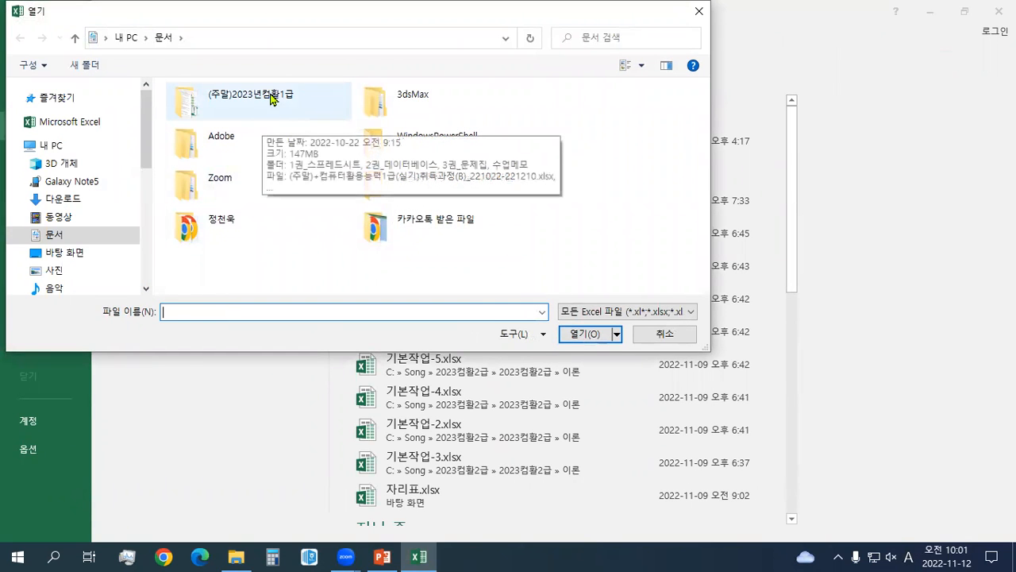
{"action": "left_click", "coordinate": [241, 106]}
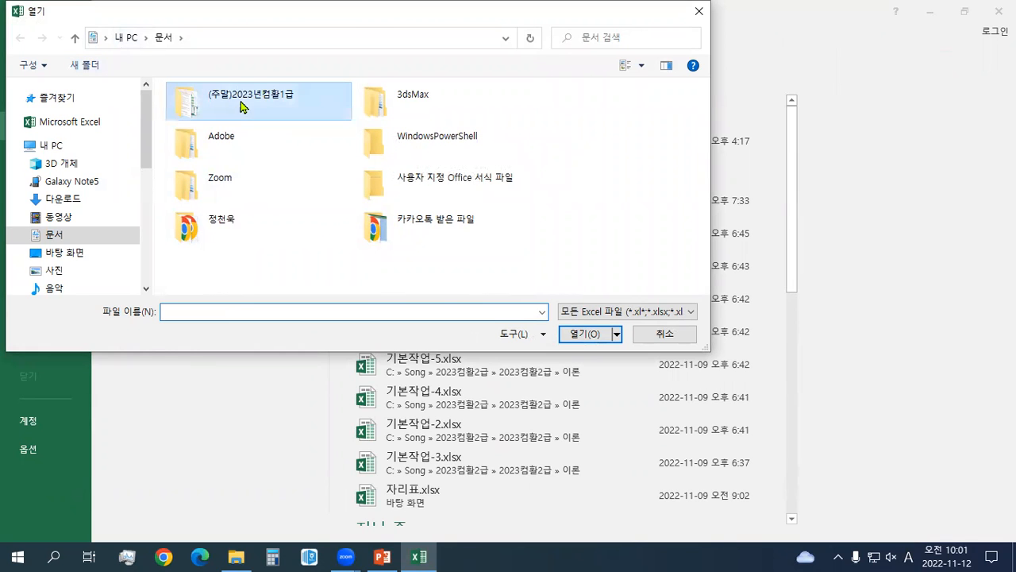
{"action": "left_click", "coordinate": [623, 69]}
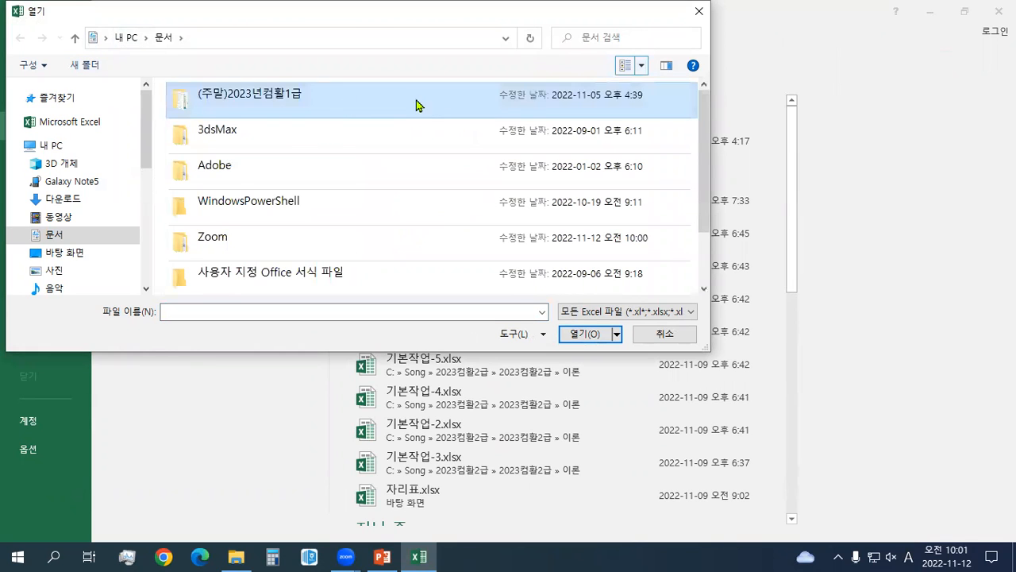
{"action": "double_click", "coordinate": [240, 99]}
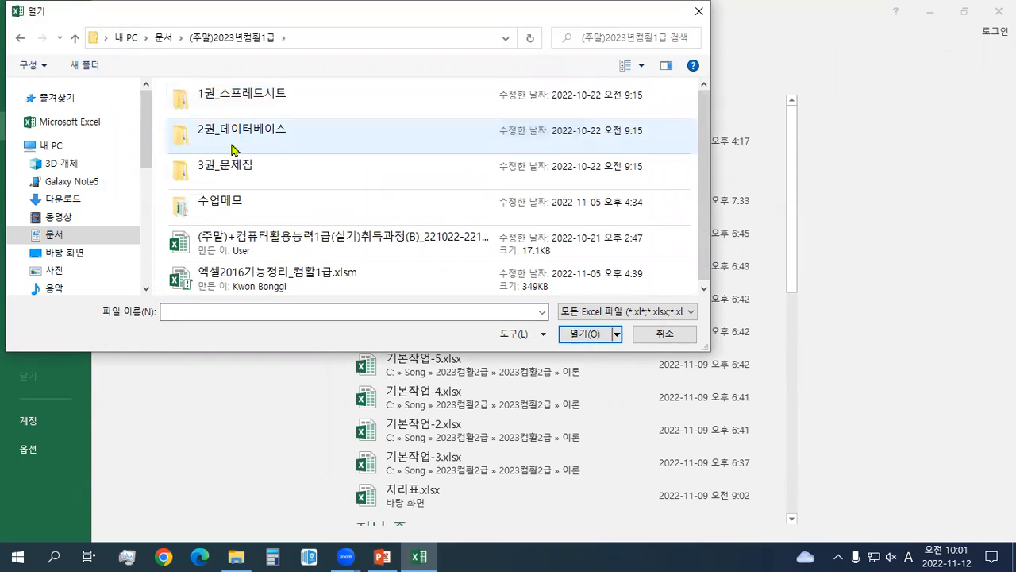
{"action": "left_click", "coordinate": [278, 272]}
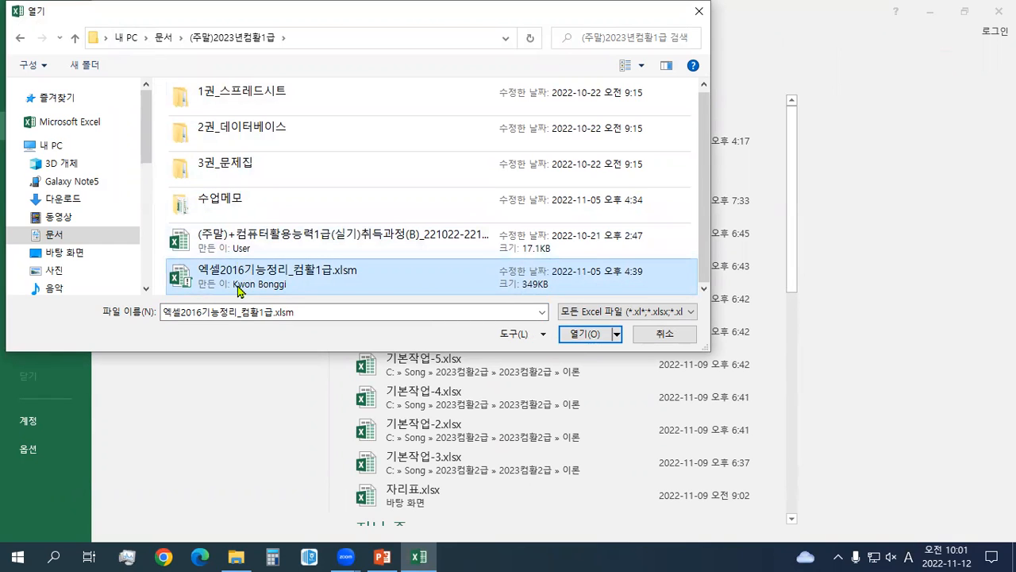
{"action": "left_click", "coordinate": [576, 338]}
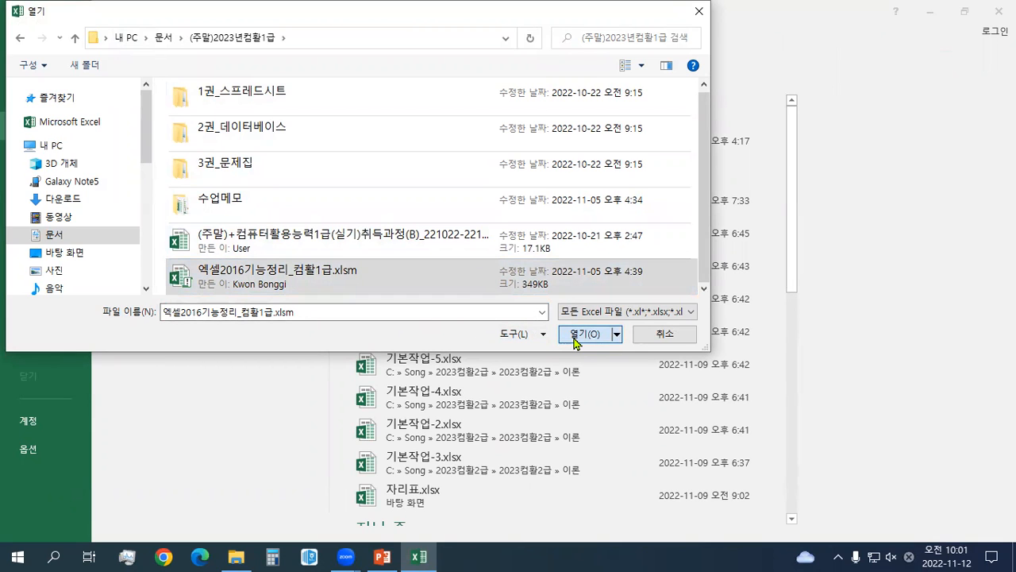
{"action": "left_click", "coordinate": [575, 338]}
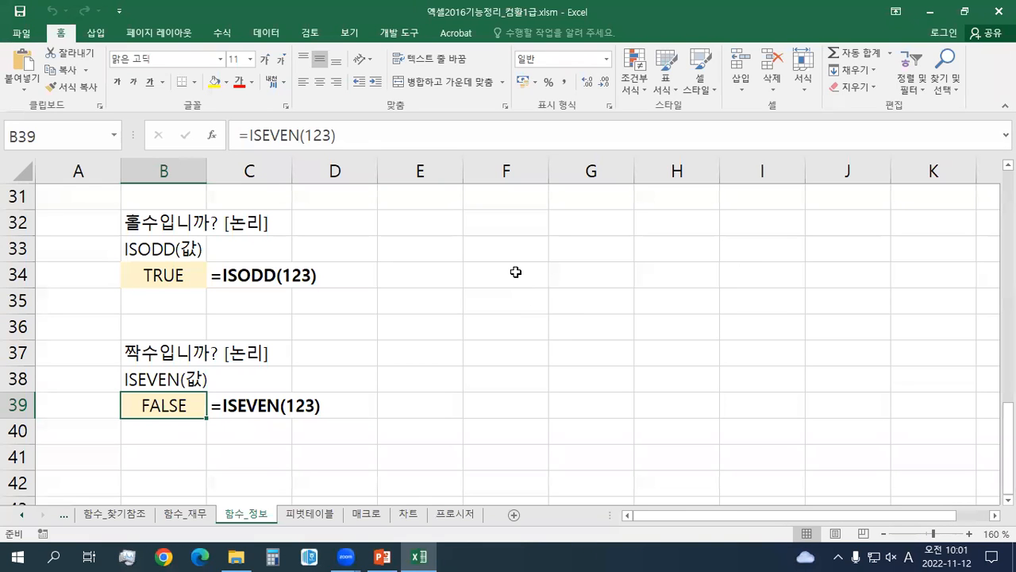
Step: Restore the window to a smaller size and enter 교재146페이지 in cell A1 of the 피벗테이블 sheet
{"action": "left_click", "coordinate": [964, 11]}
{"action": "left_click", "coordinate": [366, 409]}
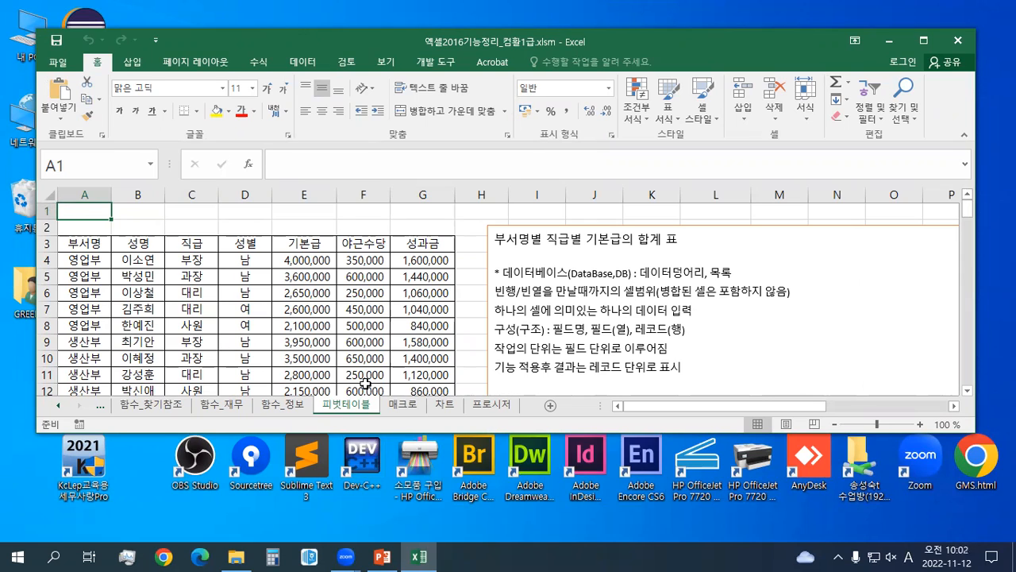
{"action": "type", "text": "rywo"}
{"action": "key", "text": "BackSpace"}
{"action": "key", "text": "BackSpace"}
{"action": "key", "text": "BackSpace"}
{"action": "key", "text": "BackSpace"}
{"action": "key", "text": "Hangul"}
{"action": "type", "text": "교재146"}
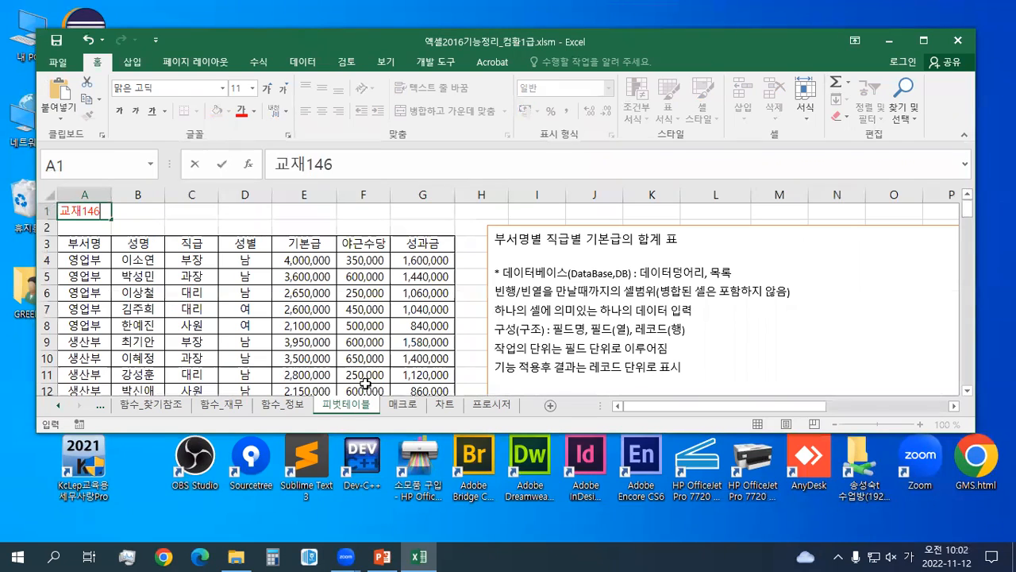
{"action": "type", "text": "페이지"}
{"action": "key", "text": "Return"}
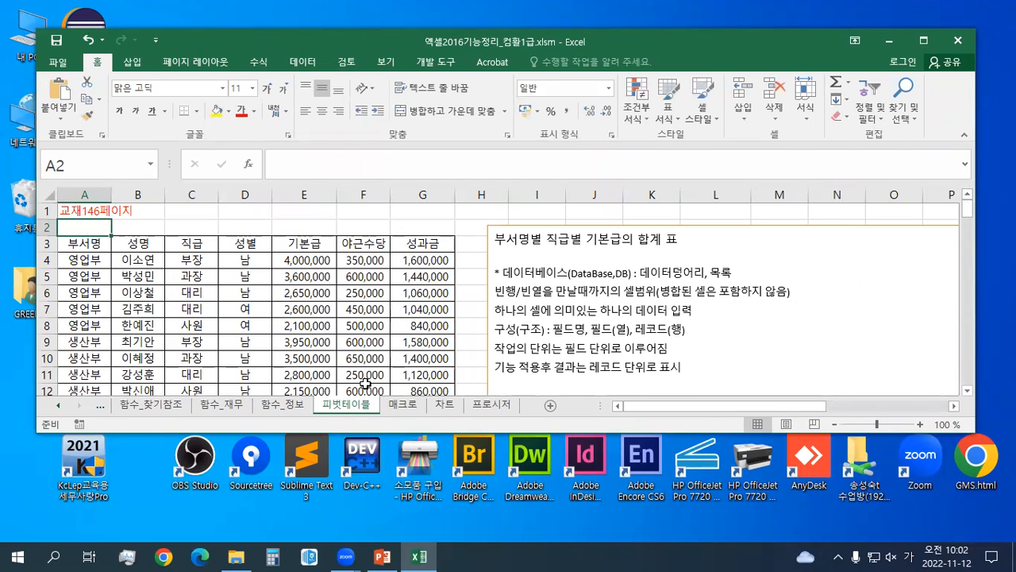
Step: Maximize the workbook window and move the notes text box straight down so it starts at about row 8
{"action": "double_click", "coordinate": [618, 42]}
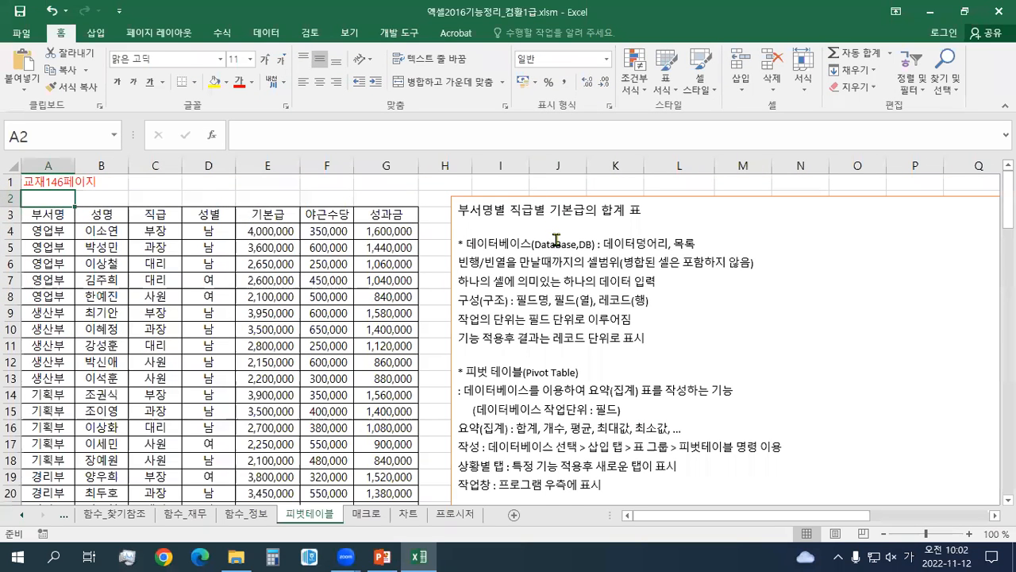
{"action": "scroll", "coordinate": [556, 240], "scroll_direction": "up", "scroll_amount": 1}
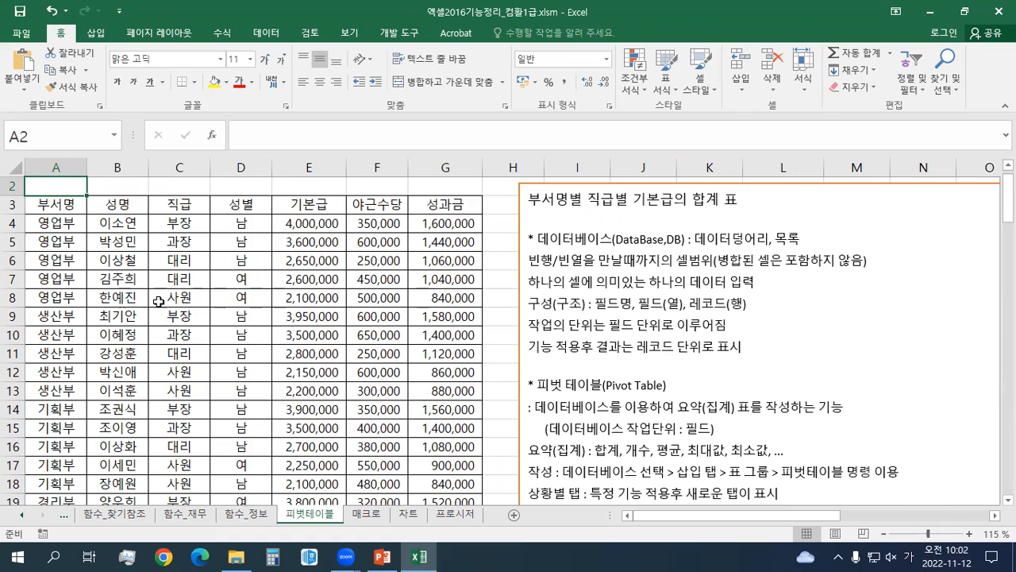
{"action": "scroll", "coordinate": [159, 302], "scroll_direction": "up", "scroll_amount": 1}
{"action": "left_click", "coordinate": [539, 204]}
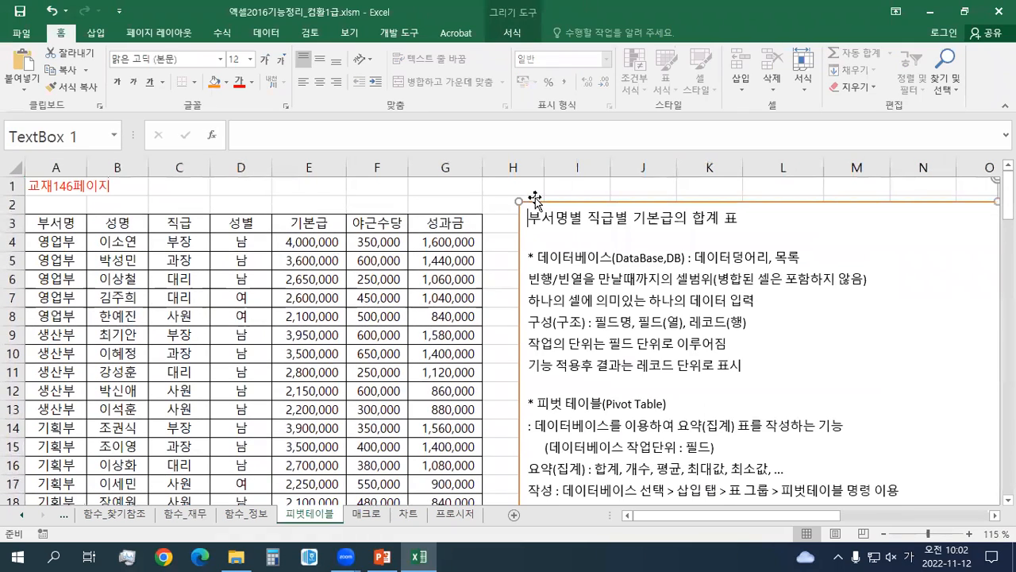
{"action": "left_click_drag", "start_coordinate": [532, 203], "coordinate": [532, 314]}
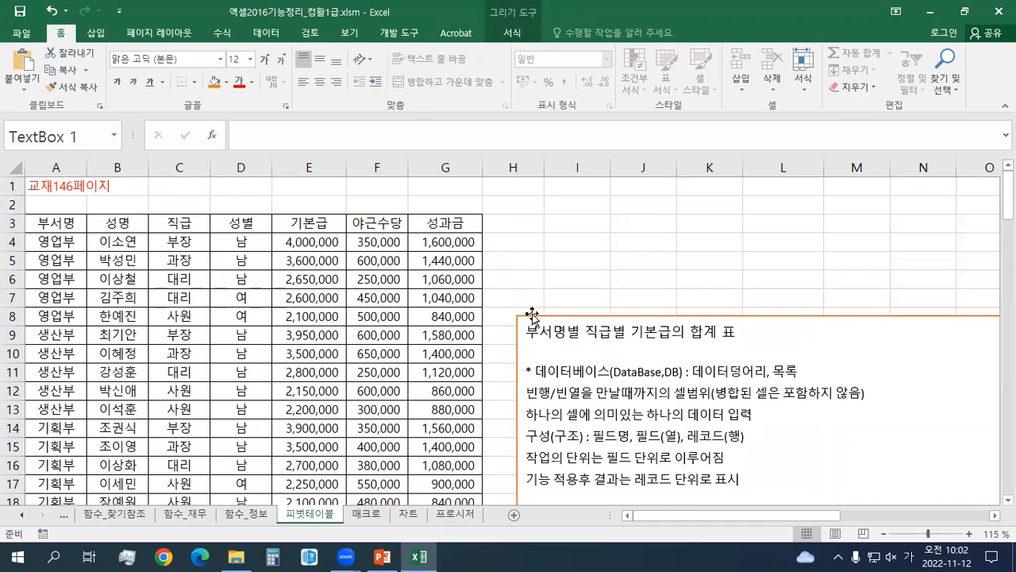
Step: Enter the heading 부서명 in cell I3 and clear the formatting of cells I2:I6
{"action": "left_click", "coordinate": [579, 226]}
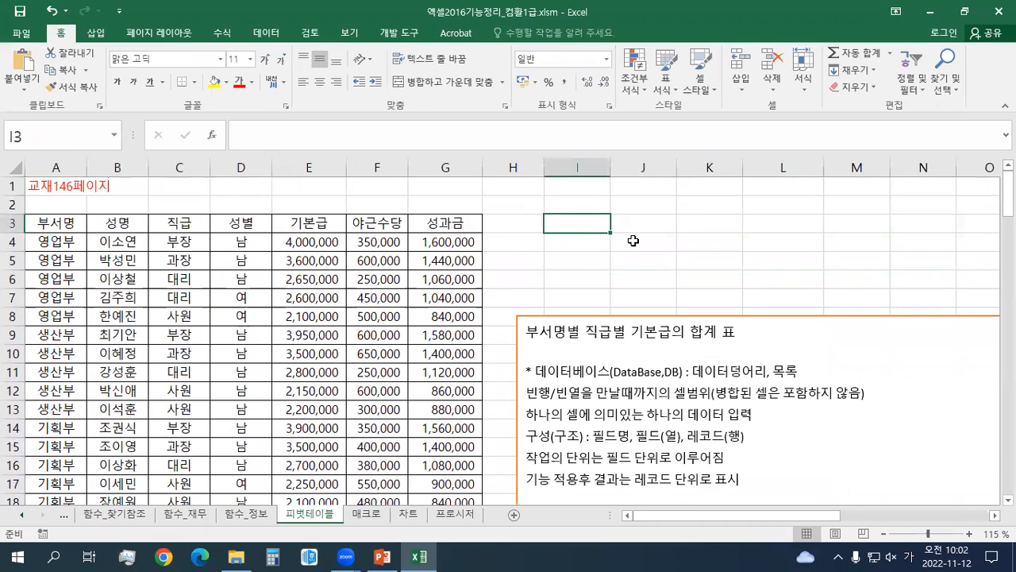
{"action": "type", "text": "부서명"}
{"action": "key", "text": "Return"}
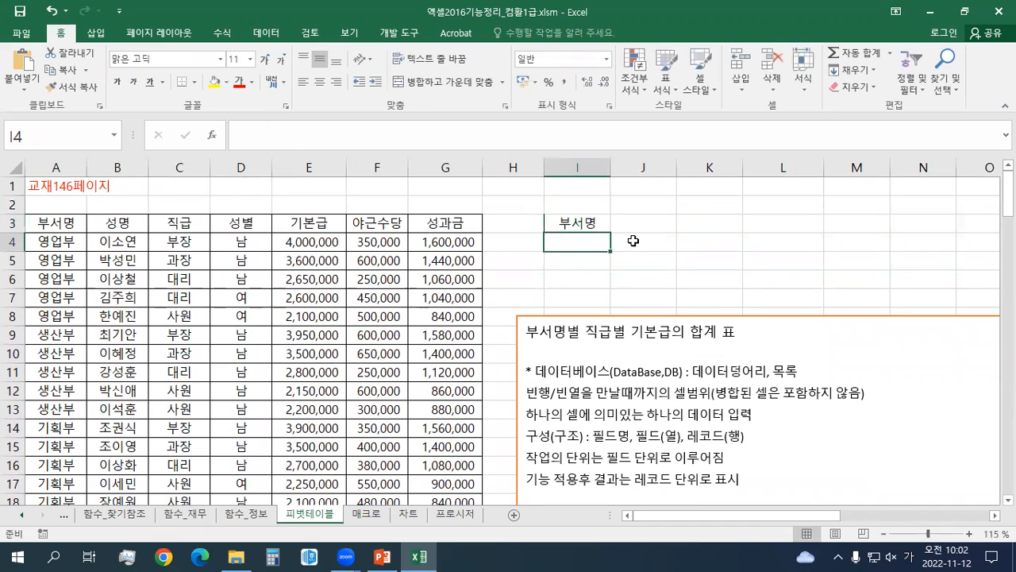
{"action": "left_click_drag", "start_coordinate": [585, 207], "coordinate": [585, 280]}
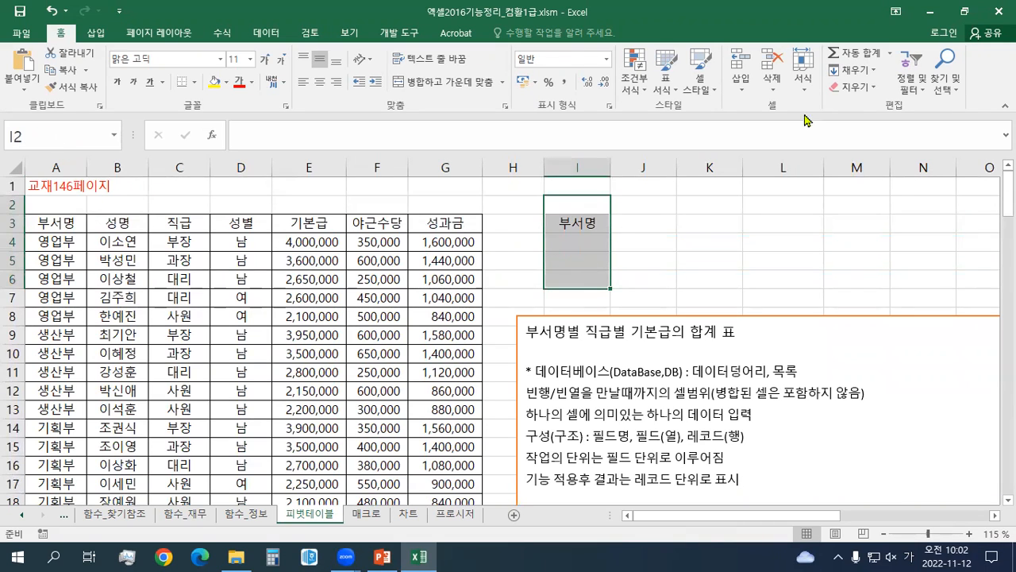
{"action": "left_click", "coordinate": [865, 89]}
{"action": "left_click", "coordinate": [864, 127]}
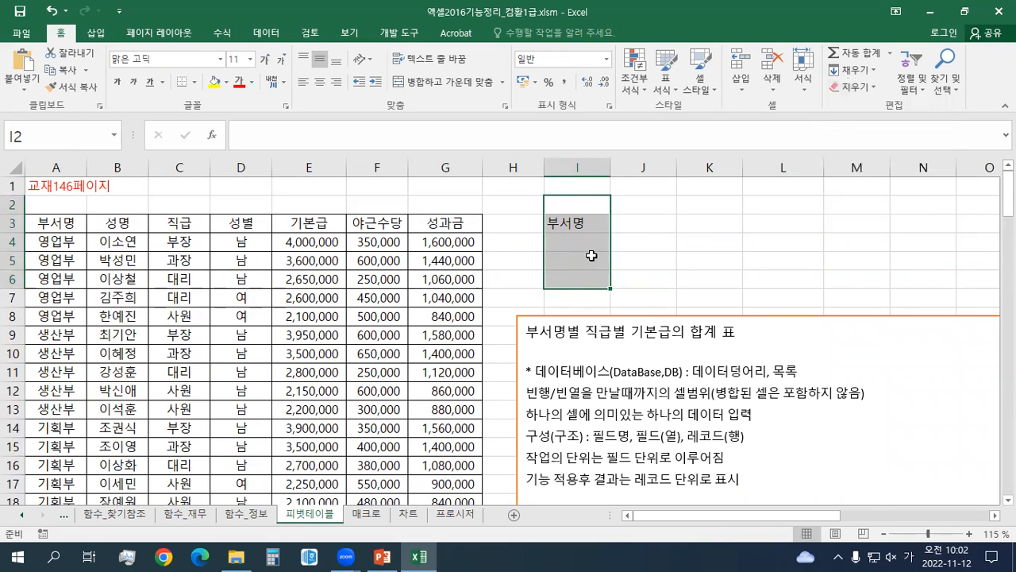
Step: Enter the department names 영업부, 생산부, 기획부 and 경리부 down cells I4:I7
{"action": "left_click", "coordinate": [581, 242]}
{"action": "type", "text": "영업부"}
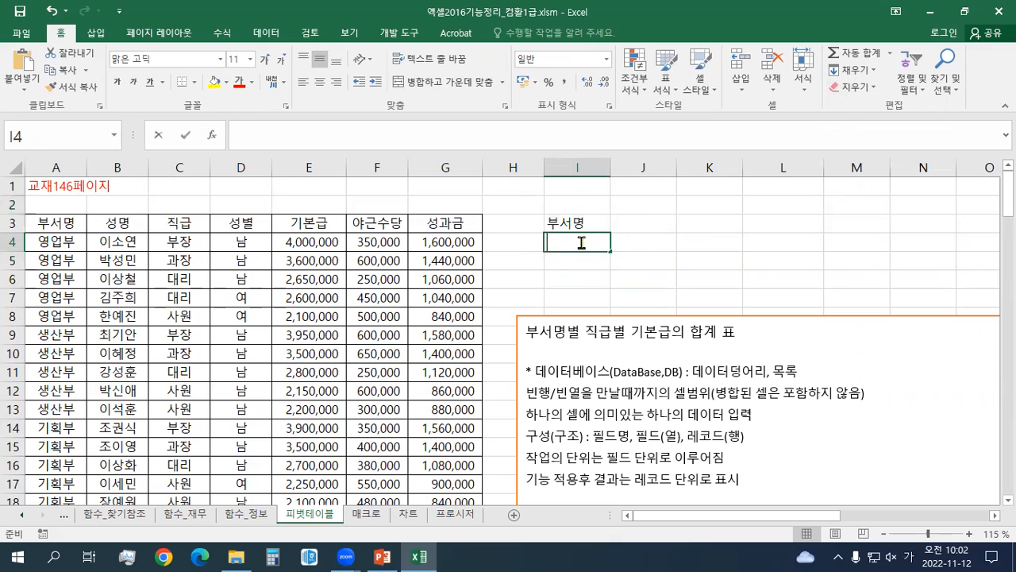
{"action": "key", "text": "Return"}
{"action": "type", "text": "생산부"}
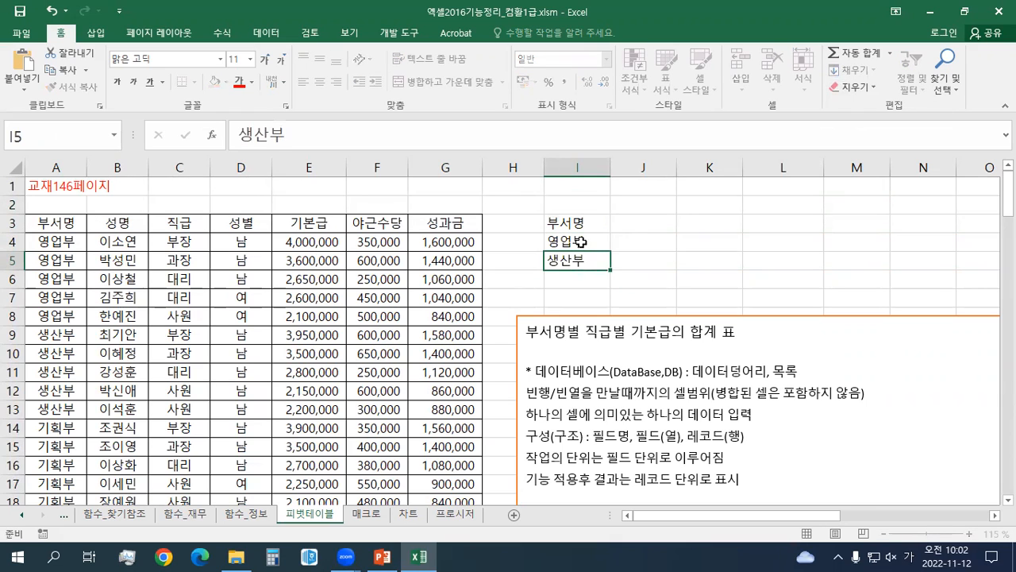
{"action": "key", "text": "Return"}
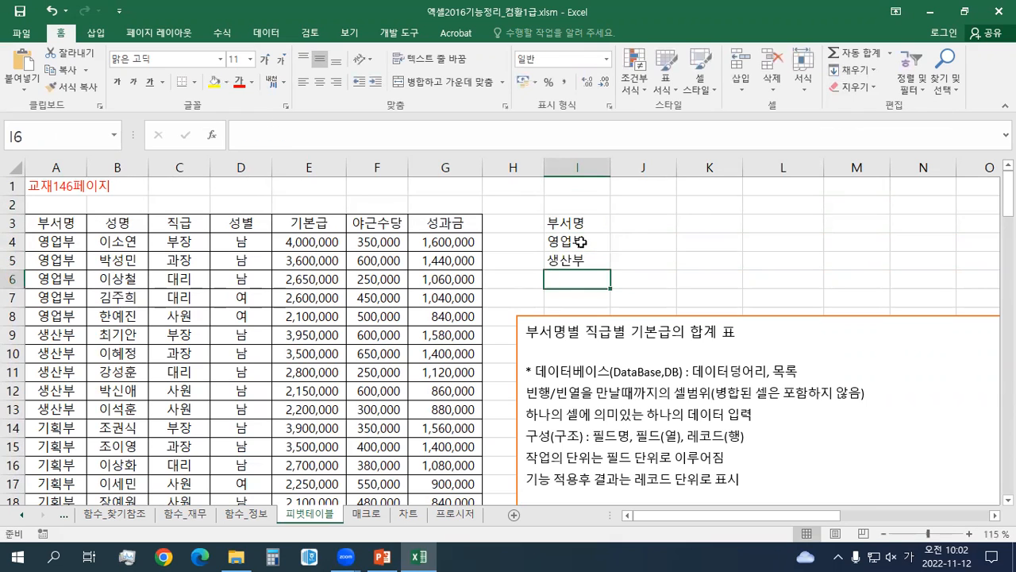
{"action": "type", "text": "기획부"}
{"action": "key", "text": "Return"}
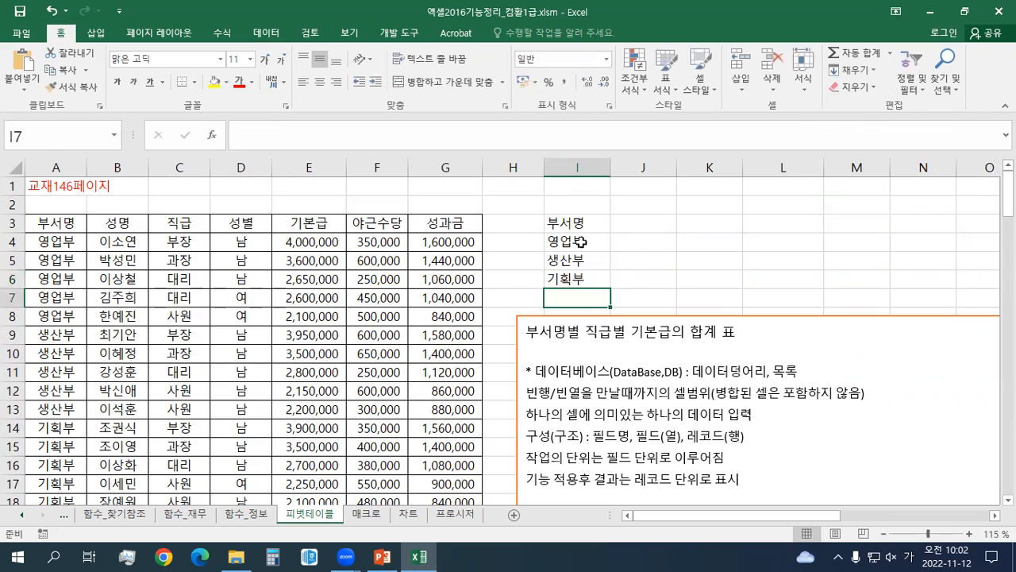
{"action": "scroll", "coordinate": [199, 482], "scroll_direction": "down", "scroll_amount": 1}
{"action": "scroll", "coordinate": [380, 402], "scroll_direction": "up", "scroll_amount": 2}
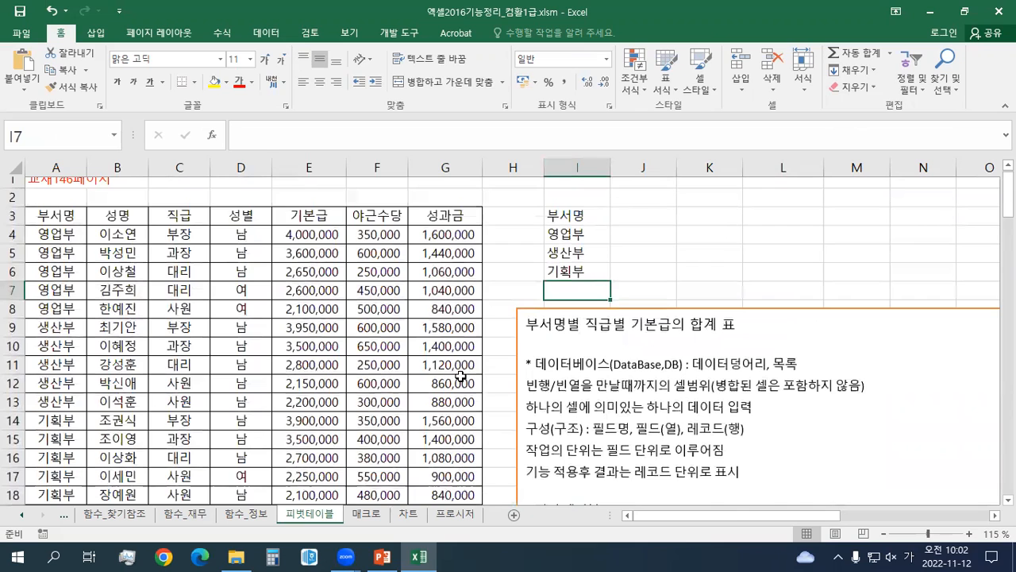
{"action": "type", "text": "경리부"}
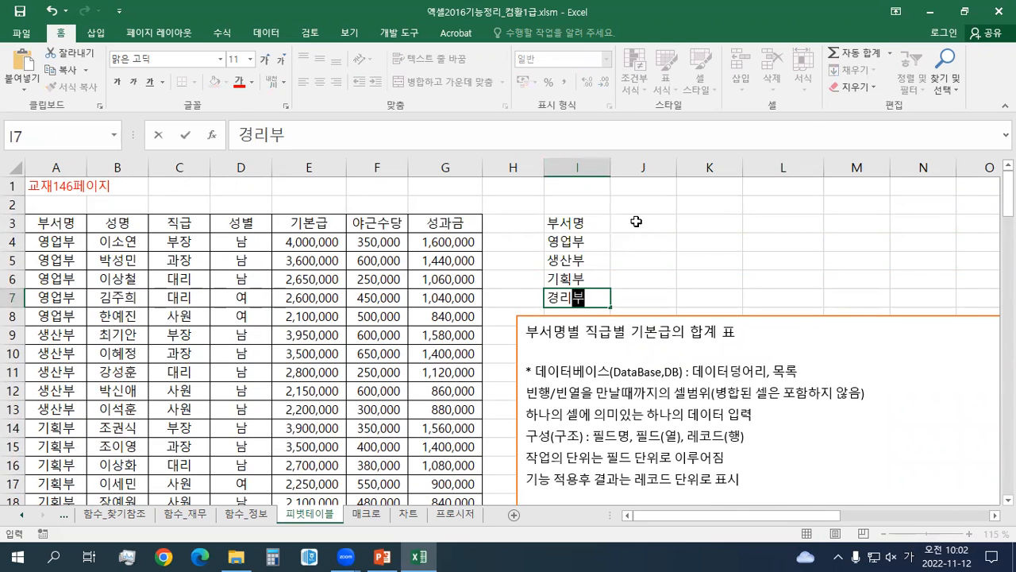
Step: Enter the job ranks 부장, 과장, 대리 and 사원 as column headings across cells J3:M3
{"action": "left_click", "coordinate": [622, 227]}
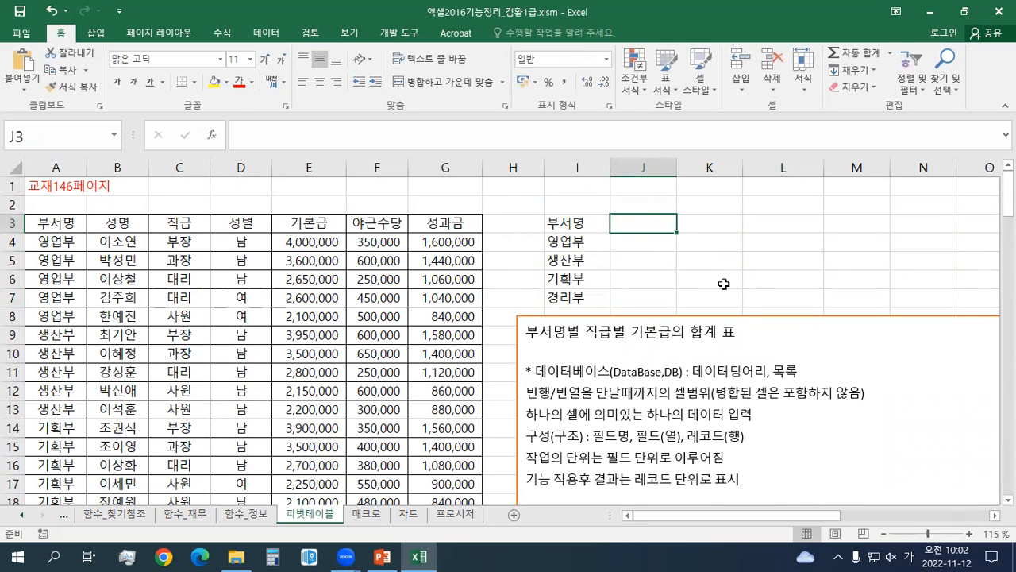
{"action": "type", "text": "부장"}
{"action": "key", "text": "Tab"}
{"action": "type", "text": "과자"}
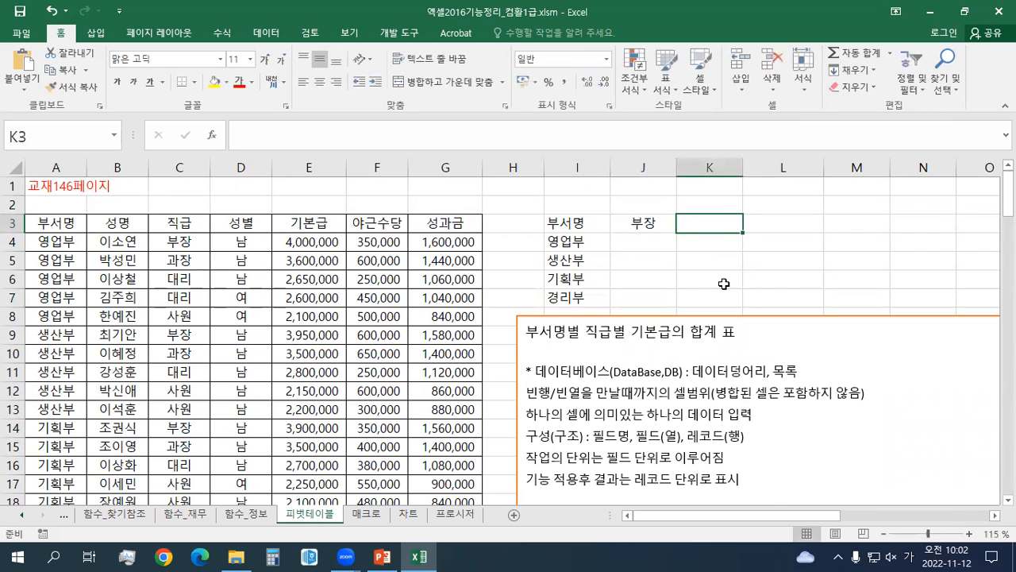
{"action": "type", "text": "ㅇ"}
{"action": "key", "text": "Tab"}
{"action": "type", "text": "대리"}
{"action": "key", "text": "Tab"}
{"action": "type", "text": "사원"}
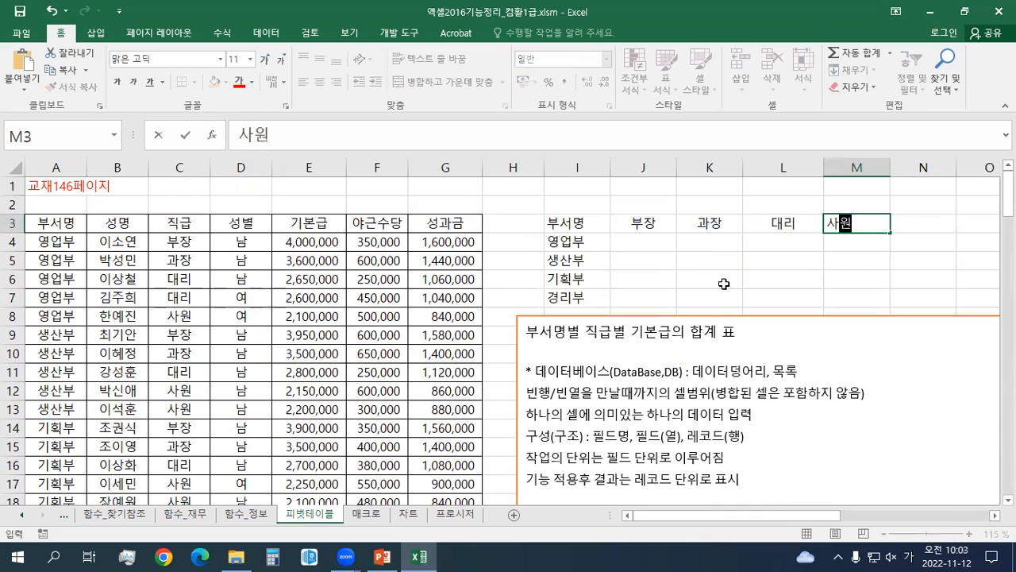
{"action": "key", "text": "Return"}
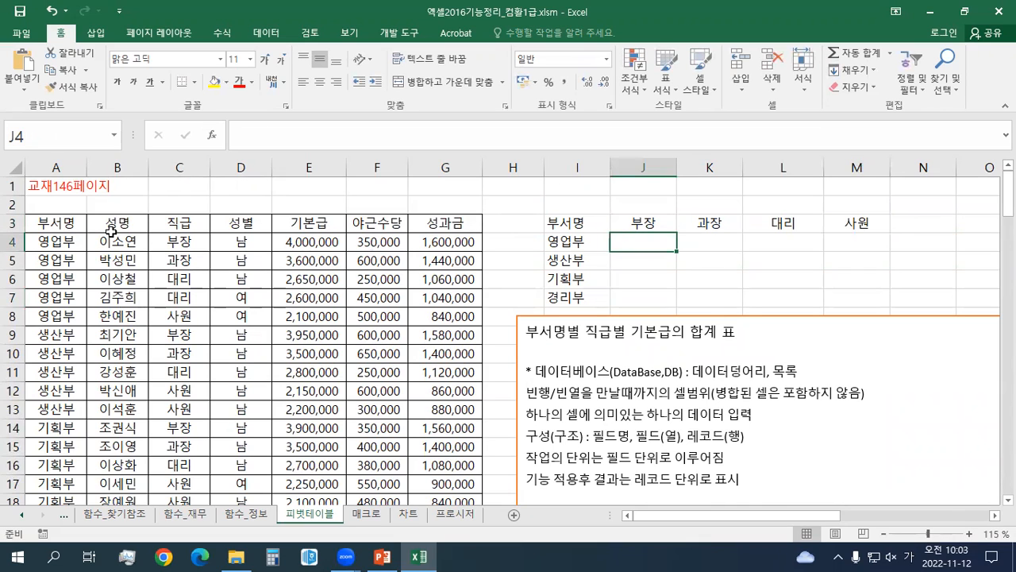
Step: Examine the summary table's layout by selecting its headings, the value area J4:M7 and the whole range I3:M7
{"action": "left_click_drag", "start_coordinate": [594, 221], "coordinate": [856, 241]}
{"action": "left_click", "coordinate": [647, 219]}
{"action": "left_click", "coordinate": [583, 241]}
{"action": "left_click", "coordinate": [641, 220]}
{"action": "left_click", "coordinate": [580, 240]}
{"action": "left_click", "coordinate": [635, 222]}
{"action": "left_click", "coordinate": [630, 243]}
{"action": "left_click_drag", "start_coordinate": [672, 244], "coordinate": [858, 307]}
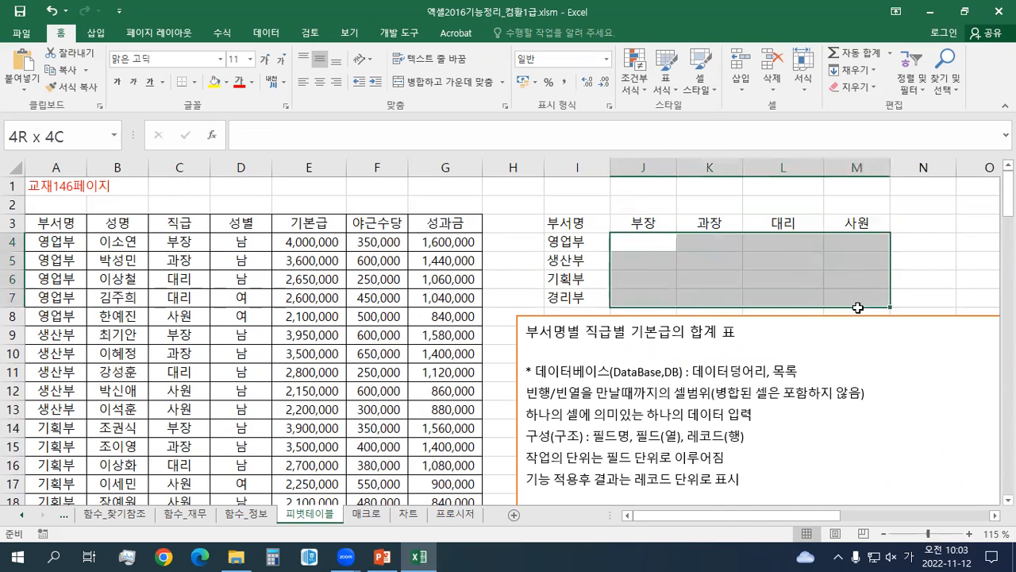
{"action": "left_click_drag", "start_coordinate": [671, 245], "coordinate": [855, 303]}
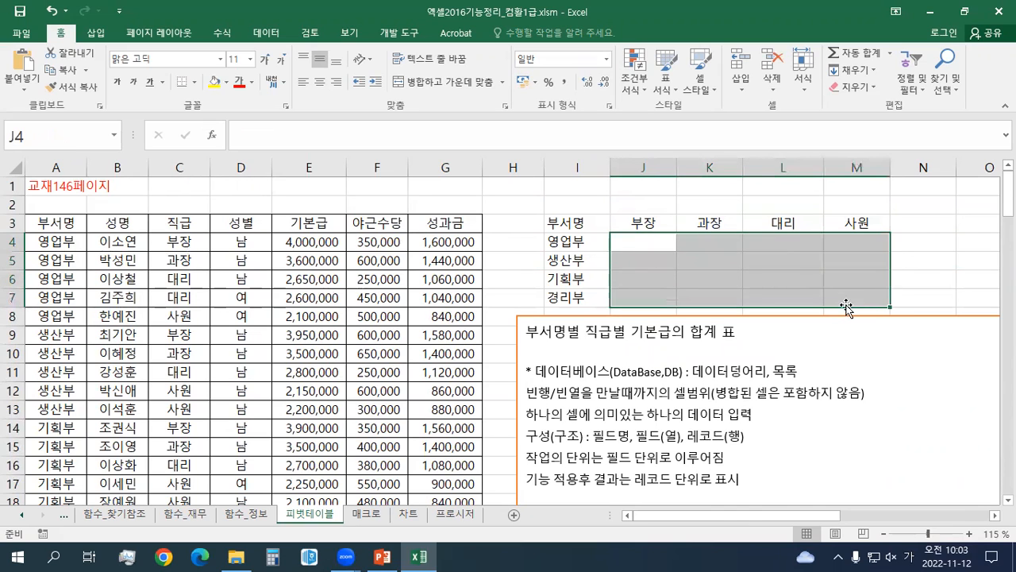
{"action": "left_click_drag", "start_coordinate": [595, 222], "coordinate": [862, 295]}
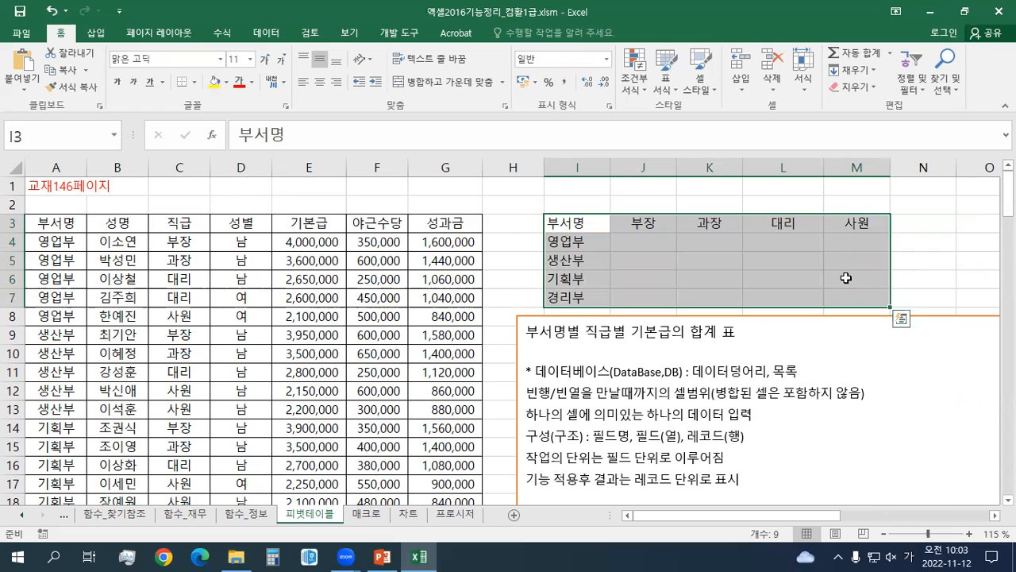
Step: Open the workbook 분석작업(통합).xlsx from (주말)2023년컴활1급 > 1권_스프레드시트 > 이론
{"action": "left_click", "coordinate": [233, 556]}
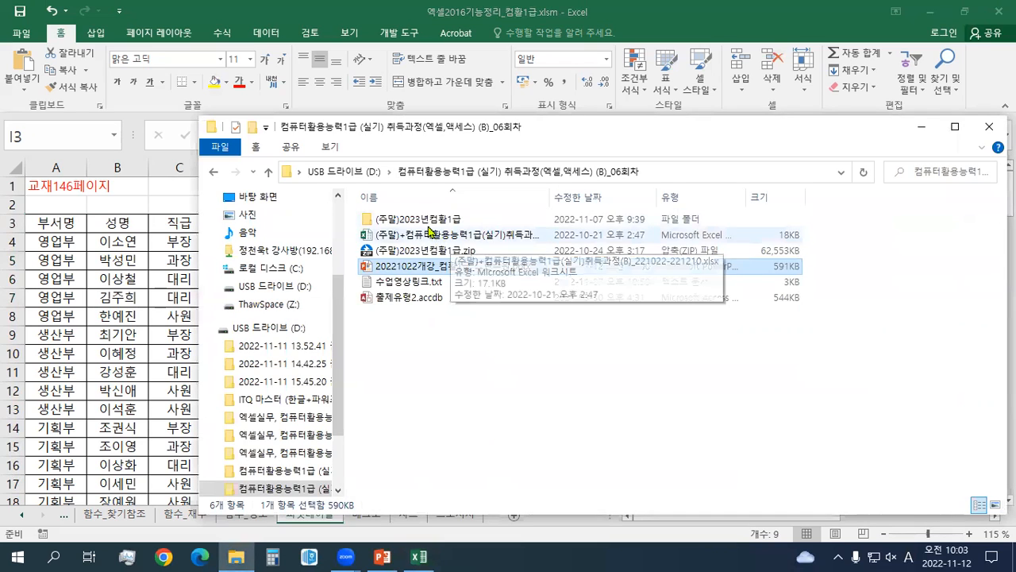
{"action": "double_click", "coordinate": [413, 219]}
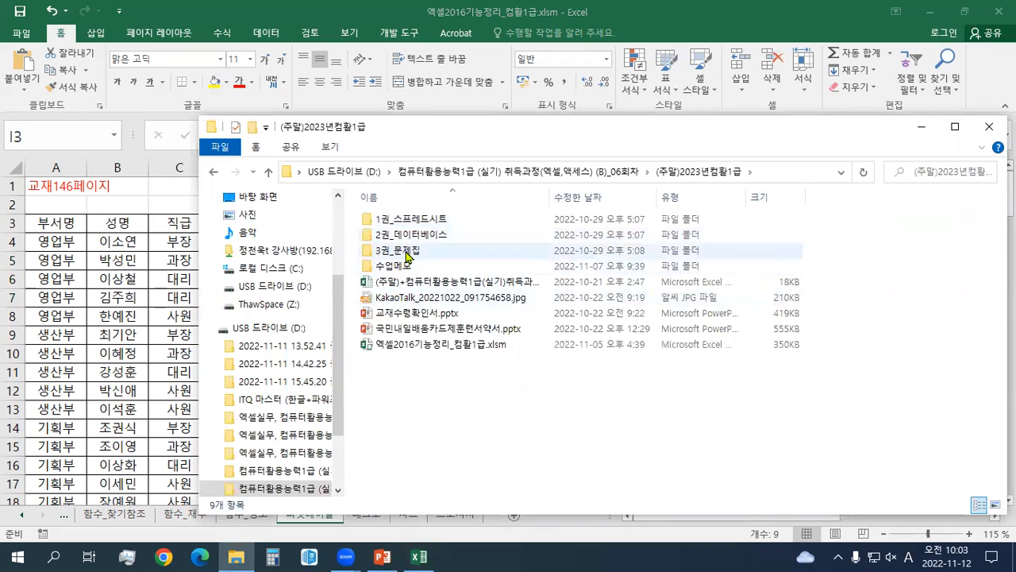
{"action": "double_click", "coordinate": [414, 220]}
{"action": "double_click", "coordinate": [389, 251]}
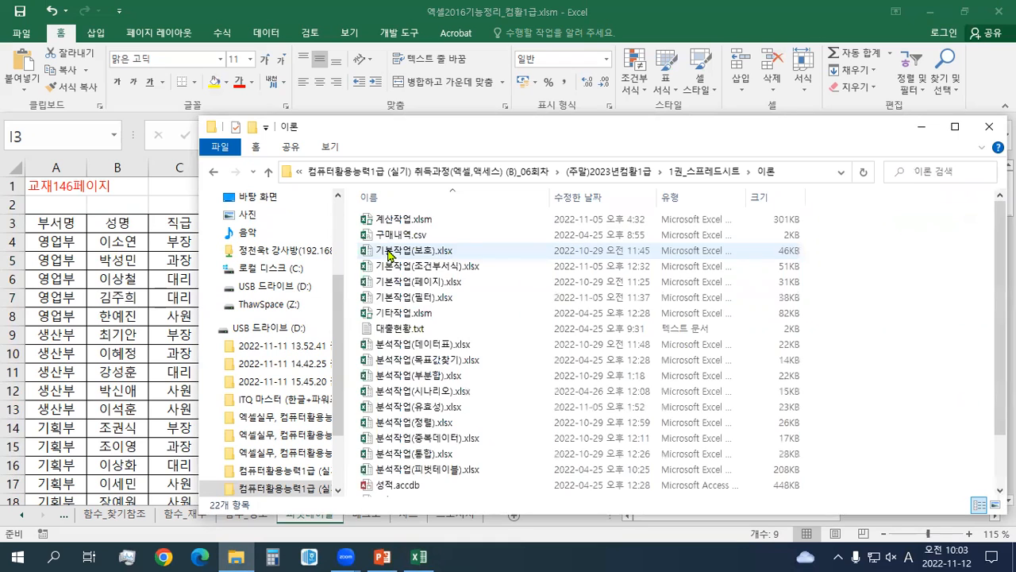
{"action": "scroll", "coordinate": [413, 309], "scroll_direction": "down", "scroll_amount": 2}
{"action": "left_click", "coordinate": [476, 379]}
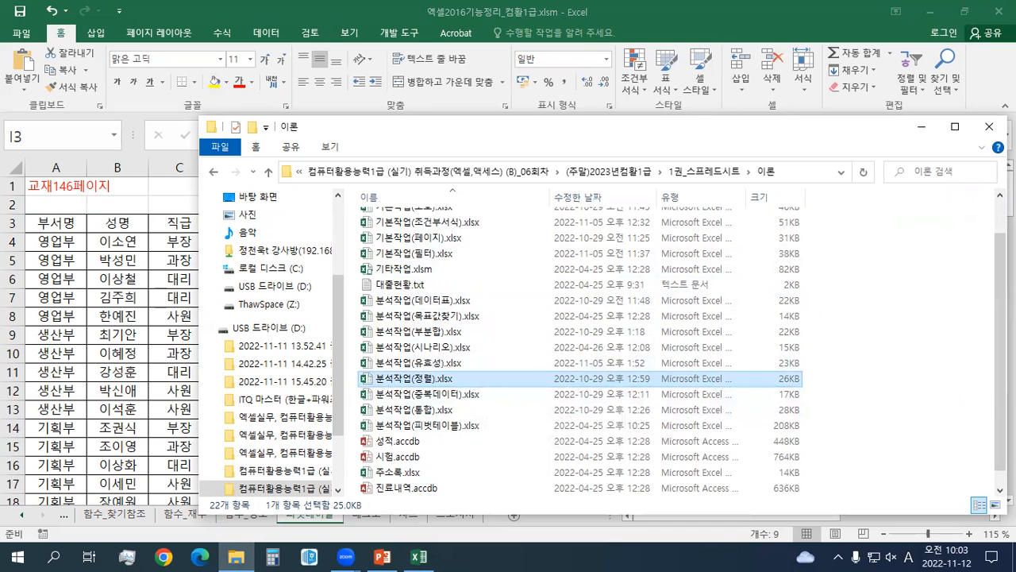
{"action": "double_click", "coordinate": [477, 378]}
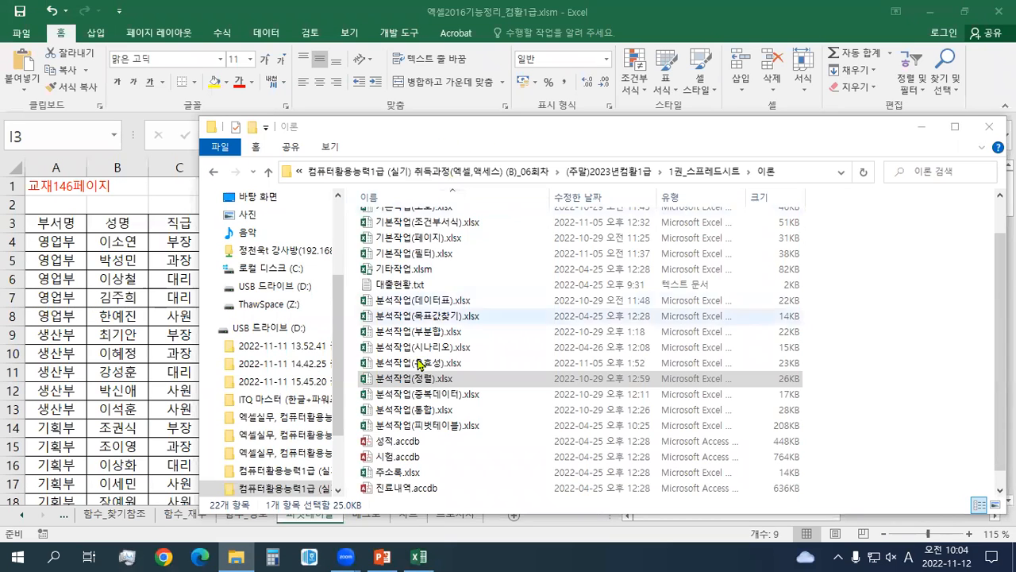
{"action": "left_click", "coordinate": [414, 410]}
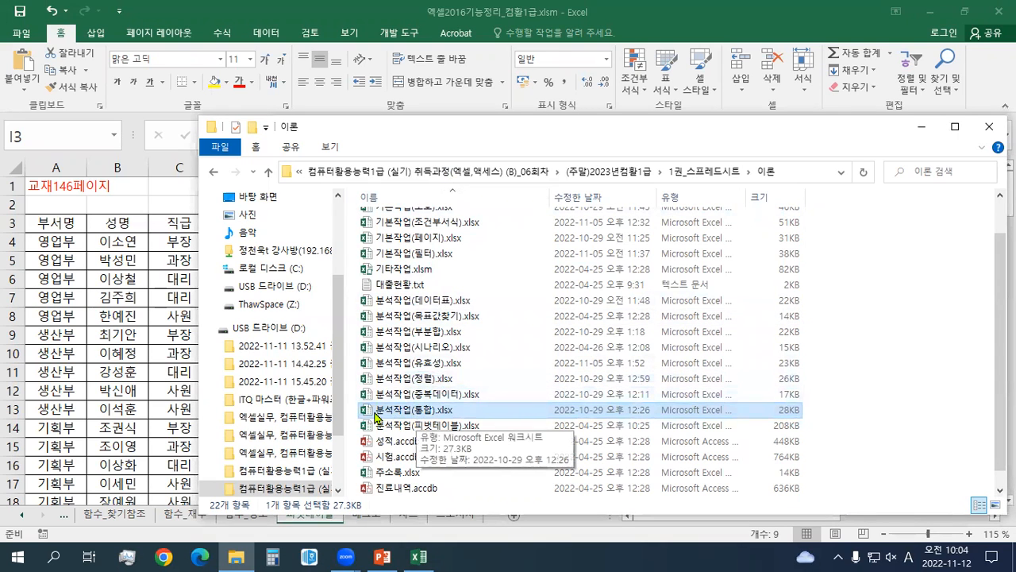
{"action": "key", "text": "alt+Tab"}
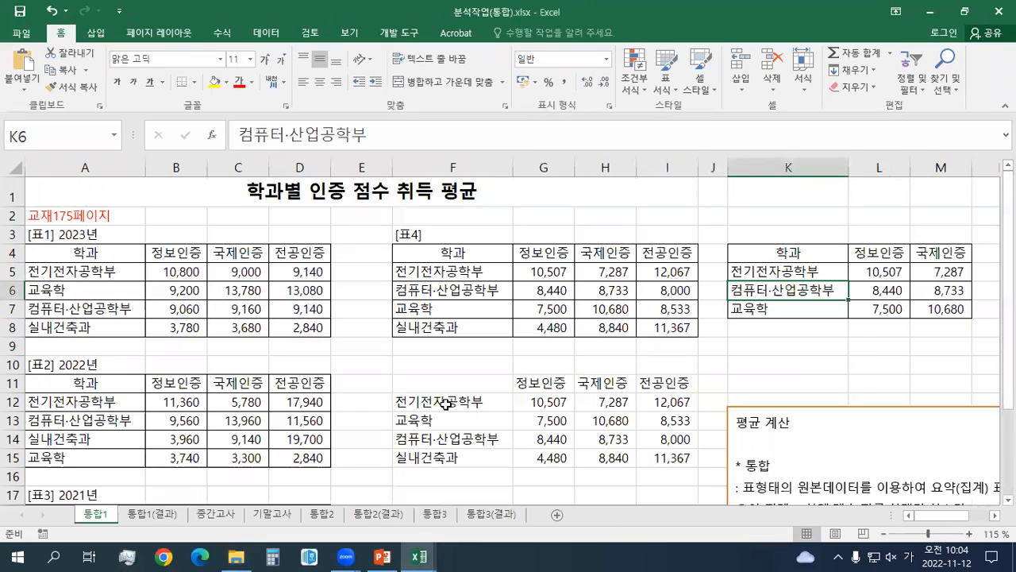
Step: Compare the consolidated table F4:I8 with source table A4:D8 on the 통합1 sheet, reading the 통합 notes, and close the workbook
{"action": "scroll", "coordinate": [528, 376], "scroll_direction": "down", "scroll_amount": 1}
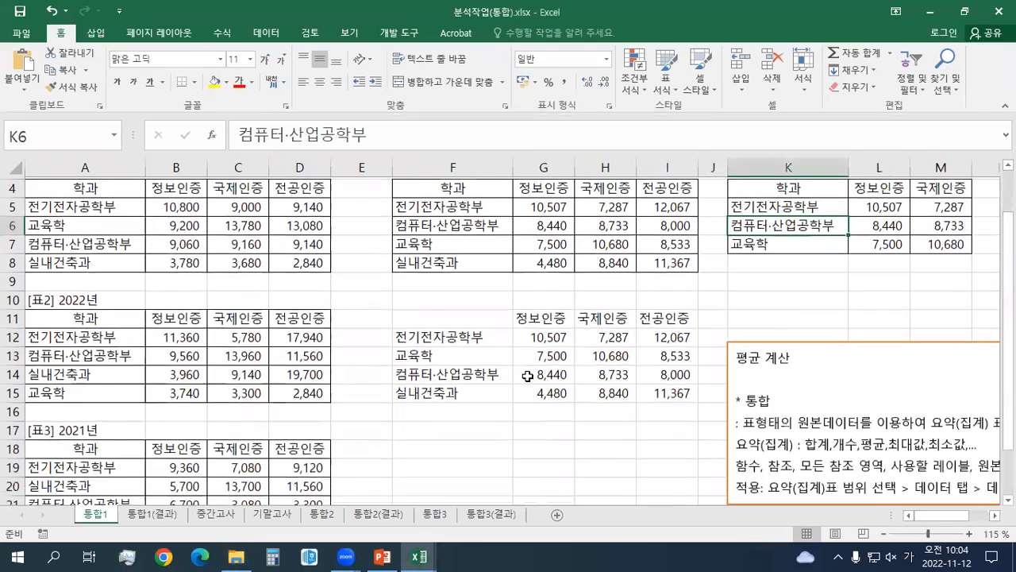
{"action": "scroll", "coordinate": [528, 376], "scroll_direction": "down", "scroll_amount": 1}
{"action": "scroll", "coordinate": [730, 386], "scroll_direction": "up", "scroll_amount": 1}
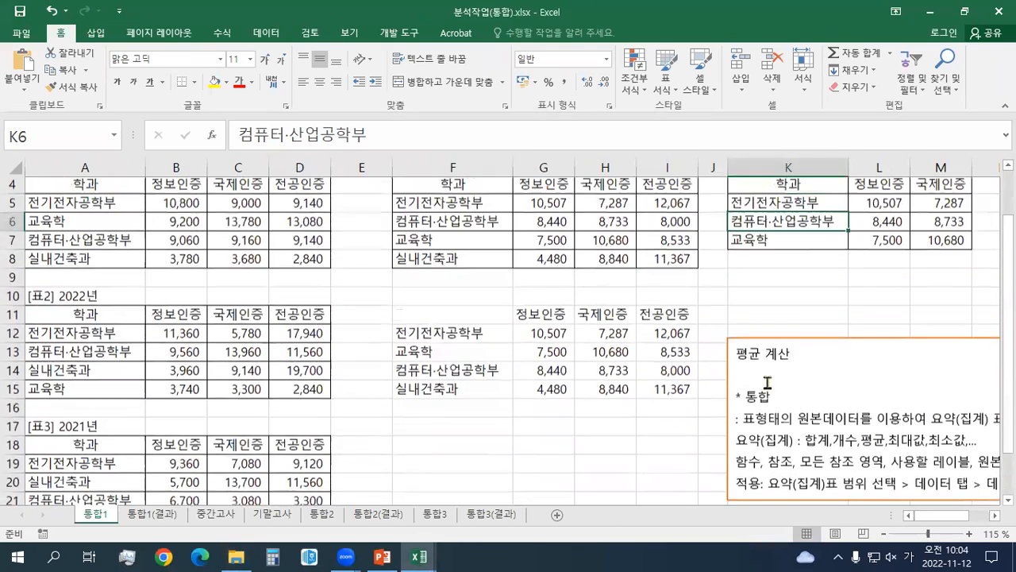
{"action": "left_click", "coordinate": [814, 339]}
{"action": "left_click_drag", "start_coordinate": [815, 339], "coordinate": [562, 320]}
{"action": "scroll", "coordinate": [476, 252], "scroll_direction": "up", "scroll_amount": 2}
{"action": "left_click_drag", "start_coordinate": [477, 253], "coordinate": [679, 325]}
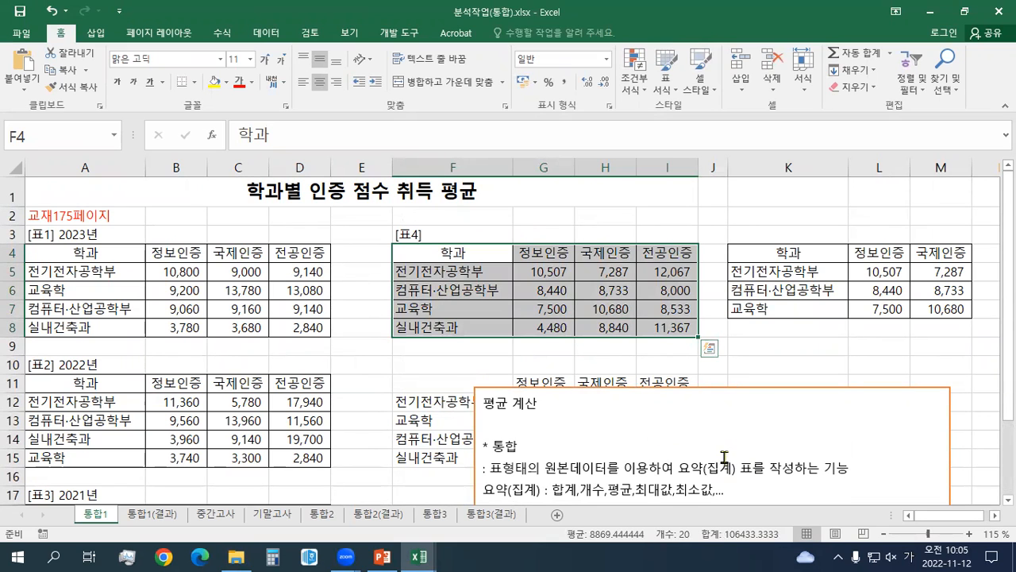
{"action": "left_click_drag", "start_coordinate": [87, 254], "coordinate": [302, 325]}
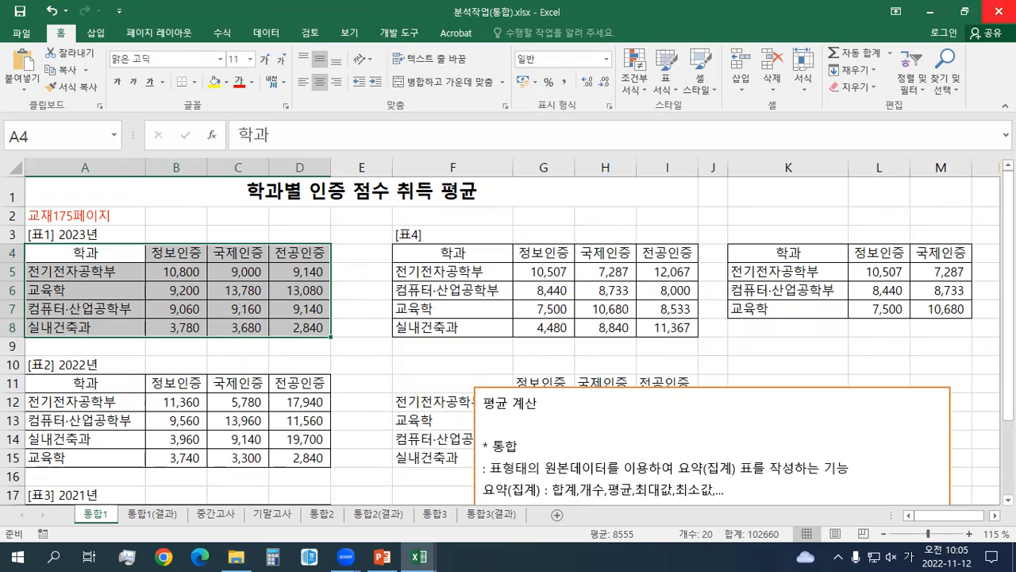
{"action": "left_click", "coordinate": [998, 11]}
{"action": "left_click", "coordinate": [505, 299]}
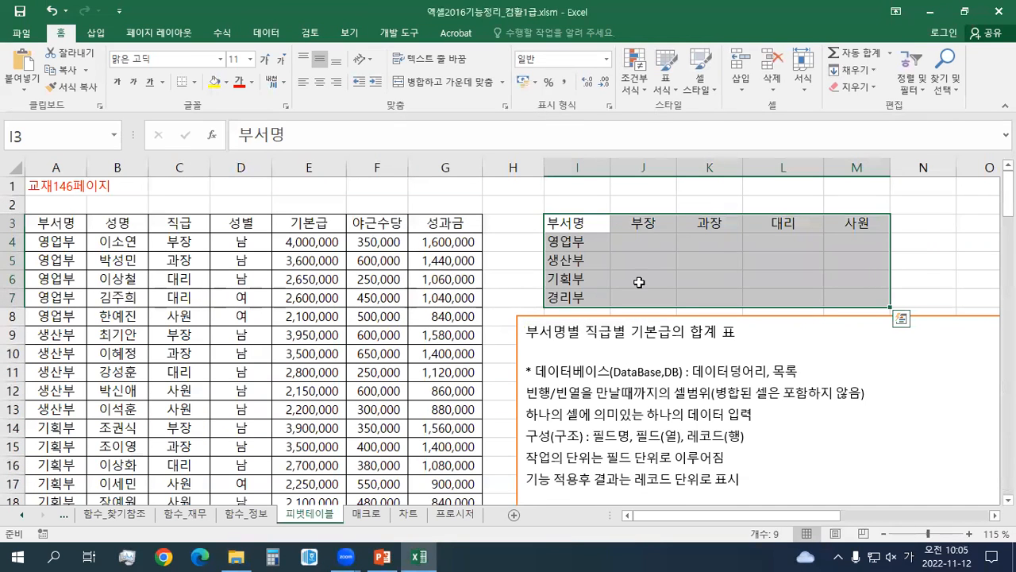
Step: Examine the employee data on the 피벗테이블 sheet by selecting the range A3:G23
{"action": "left_click", "coordinate": [70, 230]}
{"action": "left_click_drag", "start_coordinate": [69, 230], "coordinate": [436, 476]}
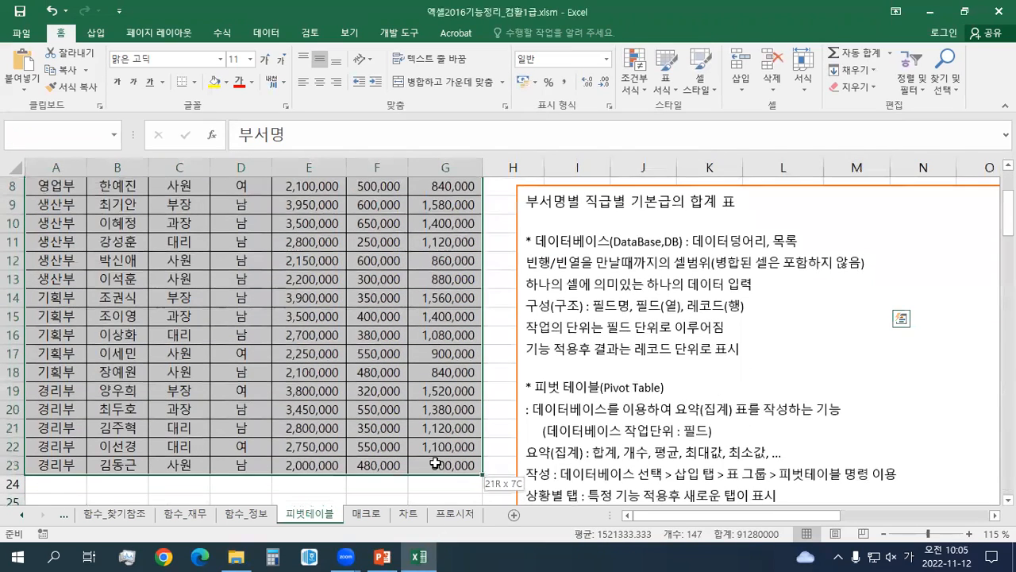
{"action": "scroll", "coordinate": [389, 411], "scroll_direction": "up", "scroll_amount": 3}
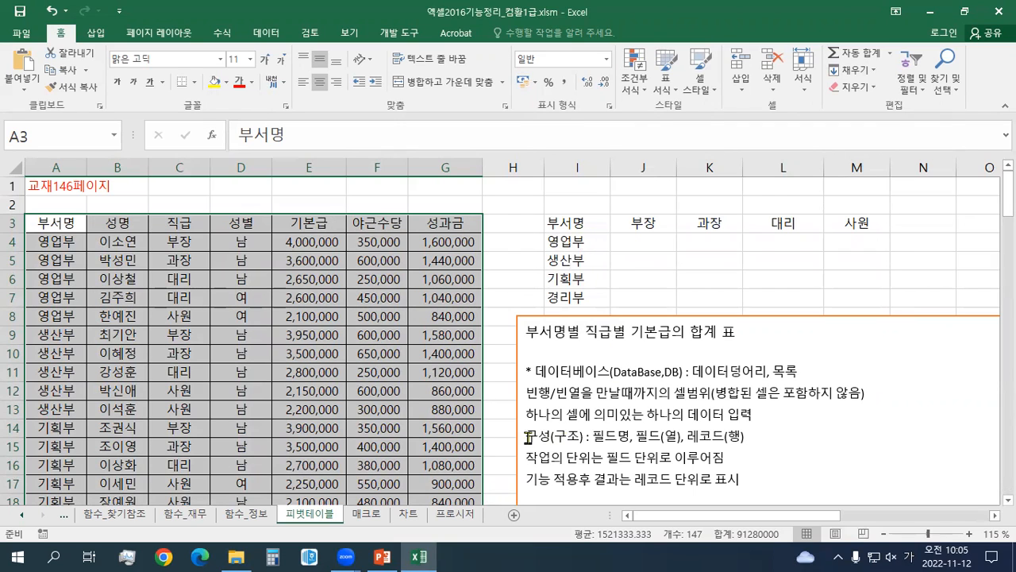
Step: Move the 피벗 테이블(Pivot Table) section of the notes text box up so it directly follows the 부서명별 직급별 기본급의 합계 표 title
{"action": "scroll", "coordinate": [611, 404], "scroll_direction": "down", "scroll_amount": 2}
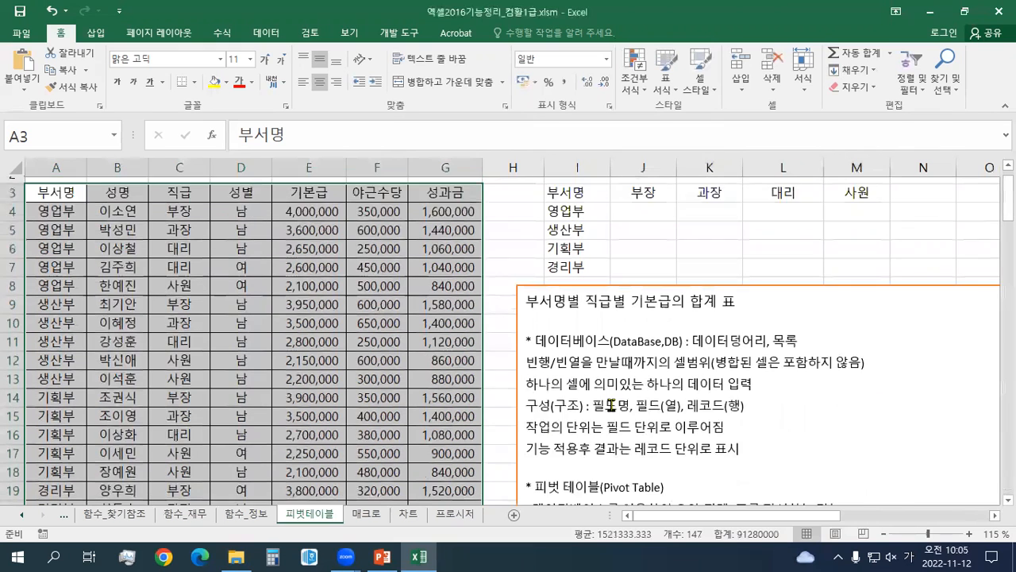
{"action": "left_click_drag", "start_coordinate": [759, 366], "coordinate": [515, 268]}
{"action": "left_click", "coordinate": [612, 368]}
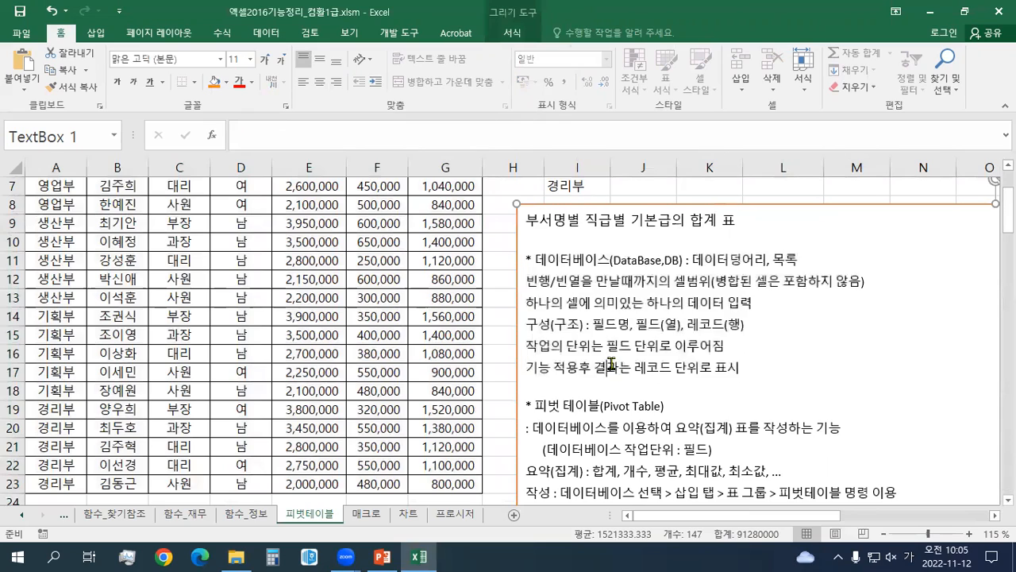
{"action": "scroll", "coordinate": [611, 367], "scroll_direction": "down", "scroll_amount": 1}
{"action": "scroll", "coordinate": [611, 368], "scroll_direction": "up", "scroll_amount": 1}
{"action": "scroll", "coordinate": [611, 364], "scroll_direction": "down", "scroll_amount": 2}
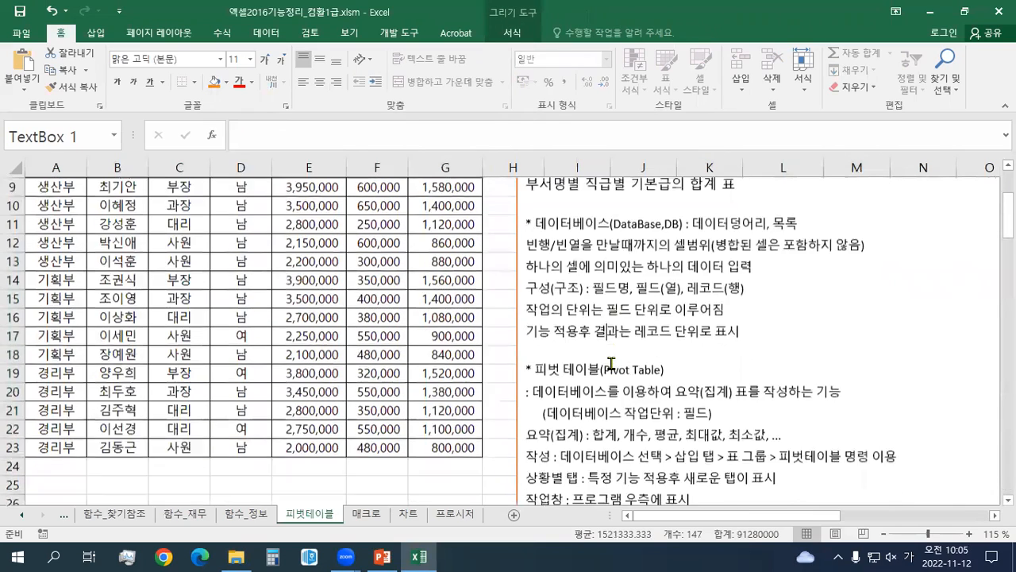
{"action": "left_click_drag", "start_coordinate": [681, 423], "coordinate": [517, 295]}
{"action": "key", "text": "ctrl+c"}
{"action": "key", "text": "Delete"}
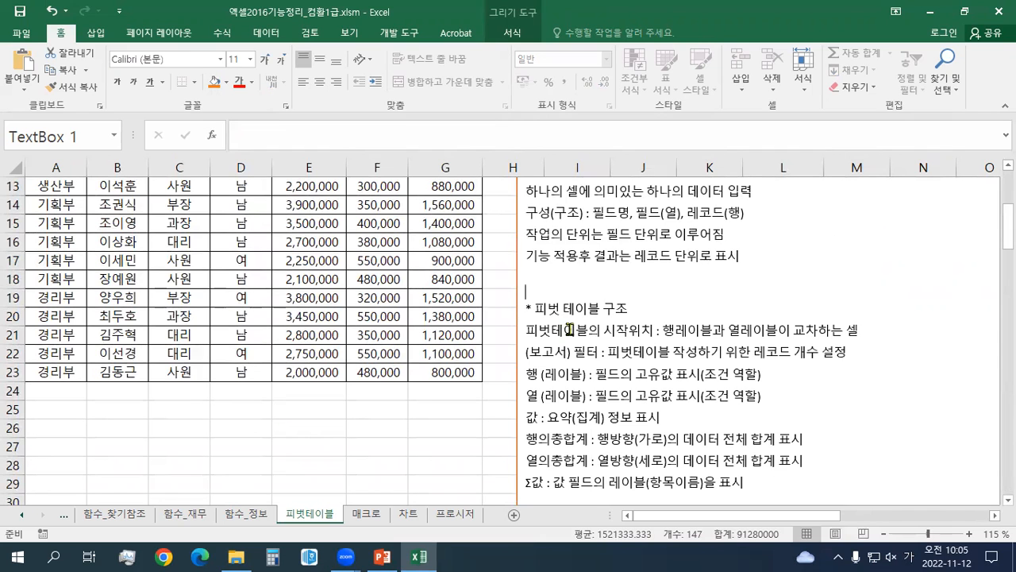
{"action": "scroll", "coordinate": [551, 334], "scroll_direction": "up", "scroll_amount": 3}
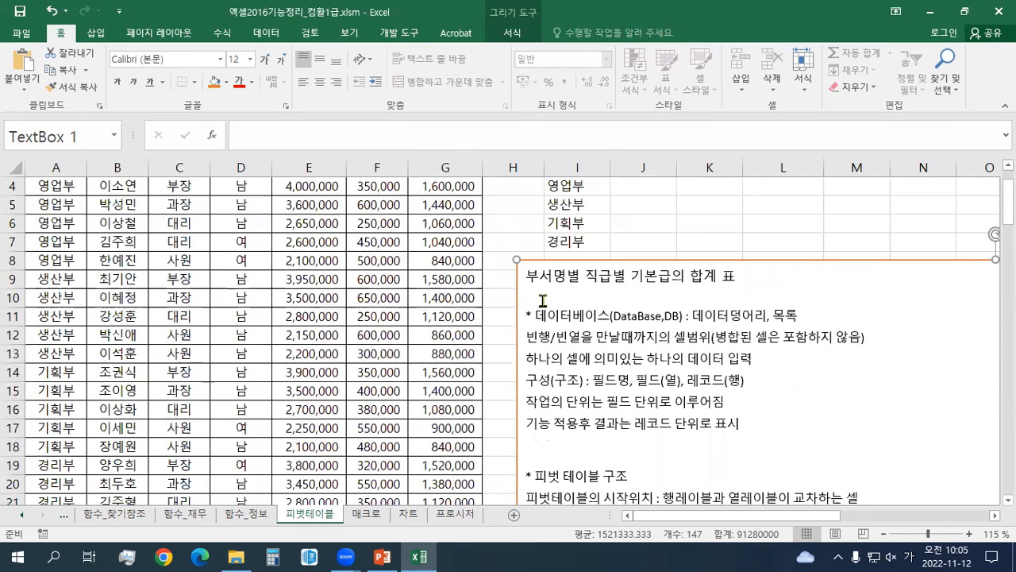
{"action": "key", "text": "ctrl+v"}
{"action": "scroll", "coordinate": [545, 293], "scroll_direction": "up", "scroll_amount": 1}
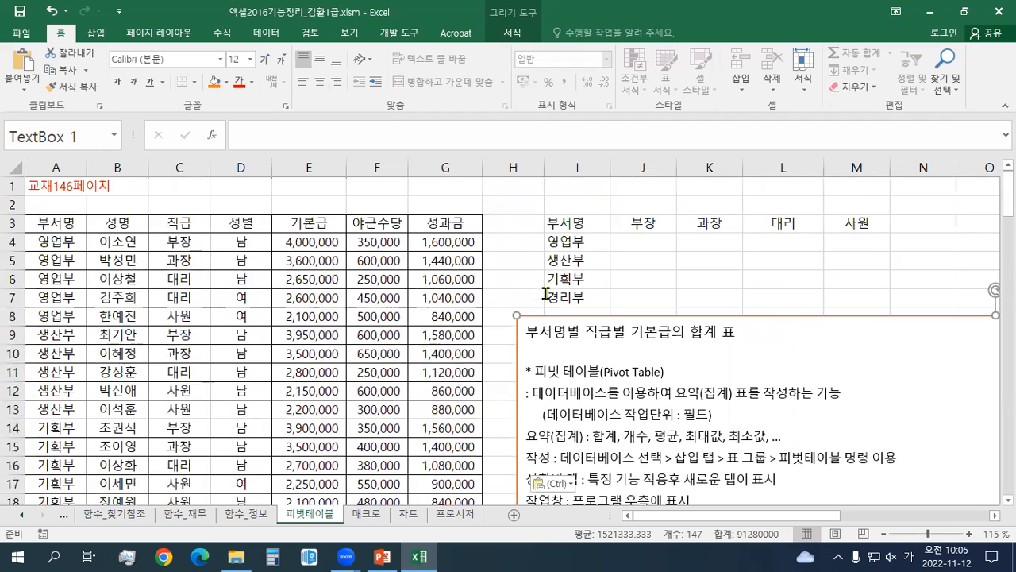
Step: Clear the contents of the manually typed summary table in I3:M7
{"action": "left_click_drag", "start_coordinate": [563, 223], "coordinate": [842, 297]}
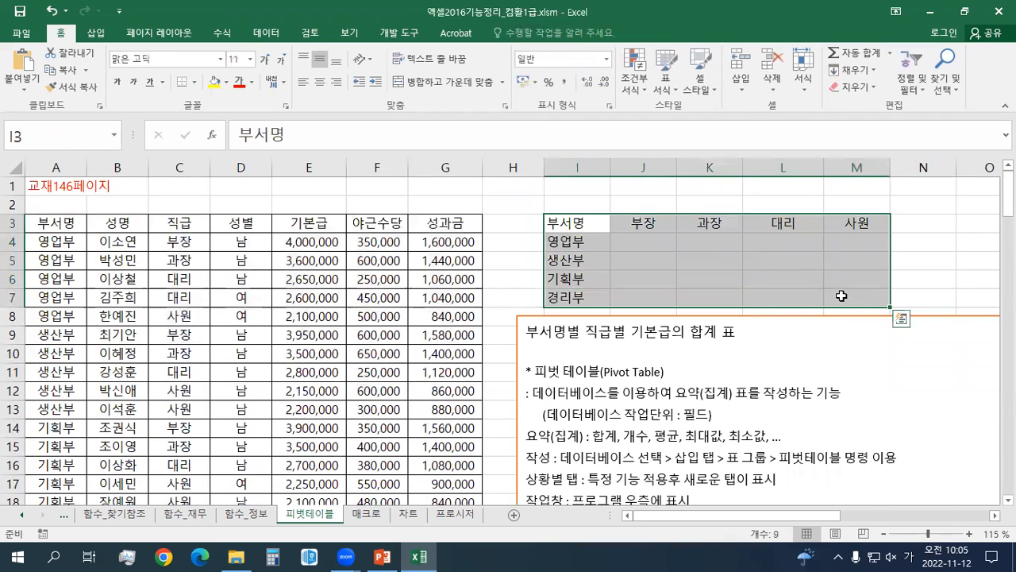
{"action": "key", "text": "Delete"}
{"action": "left_click", "coordinate": [593, 234]}
{"action": "left_click", "coordinate": [593, 234]}
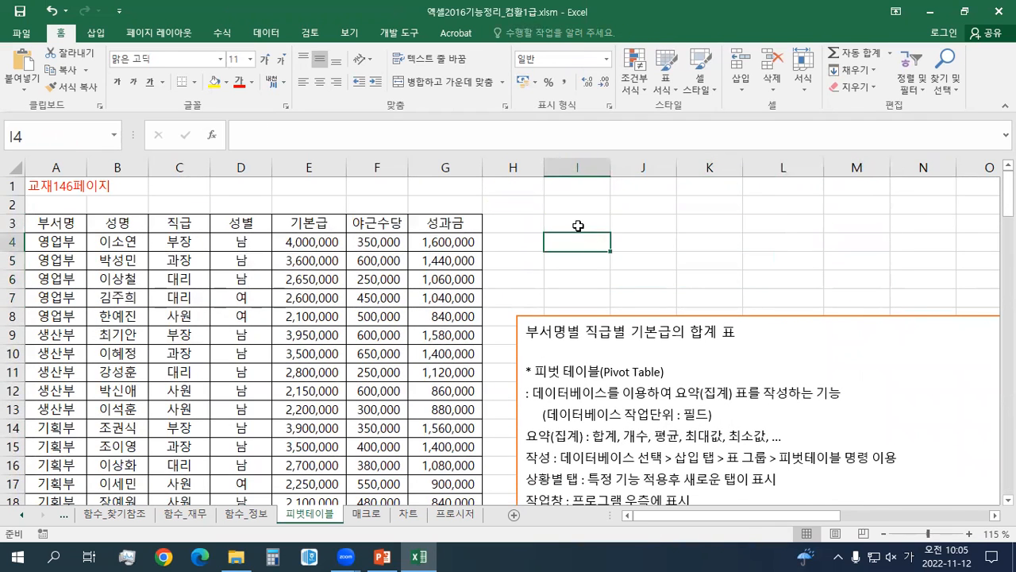
Step: Start a pivot table from empty cell H1 and set its source range to A3:G23 on the 피벗테이블 sheet
{"action": "left_click", "coordinate": [508, 190]}
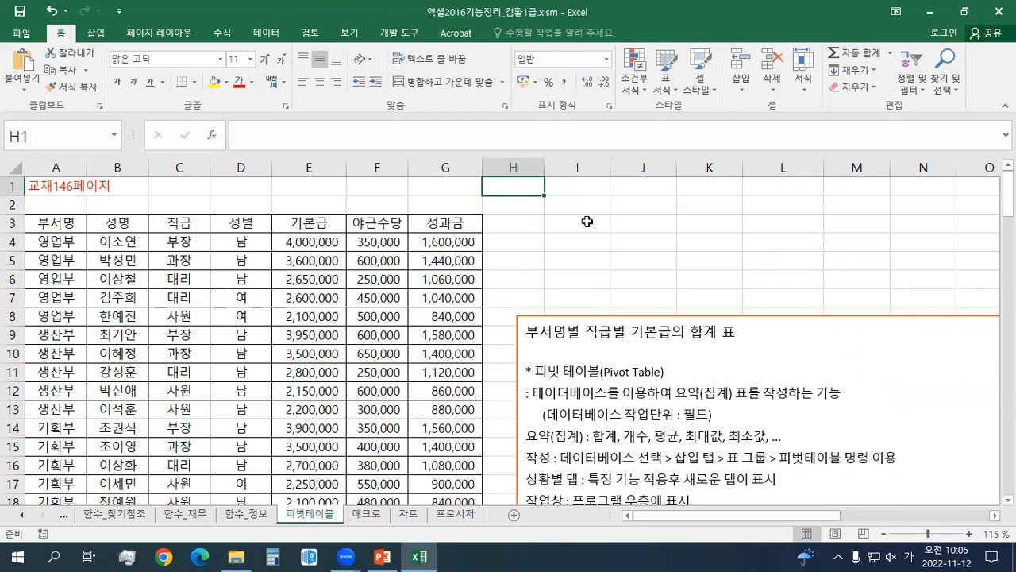
{"action": "left_click", "coordinate": [595, 240]}
{"action": "left_click", "coordinate": [602, 223]}
{"action": "left_click", "coordinate": [532, 192]}
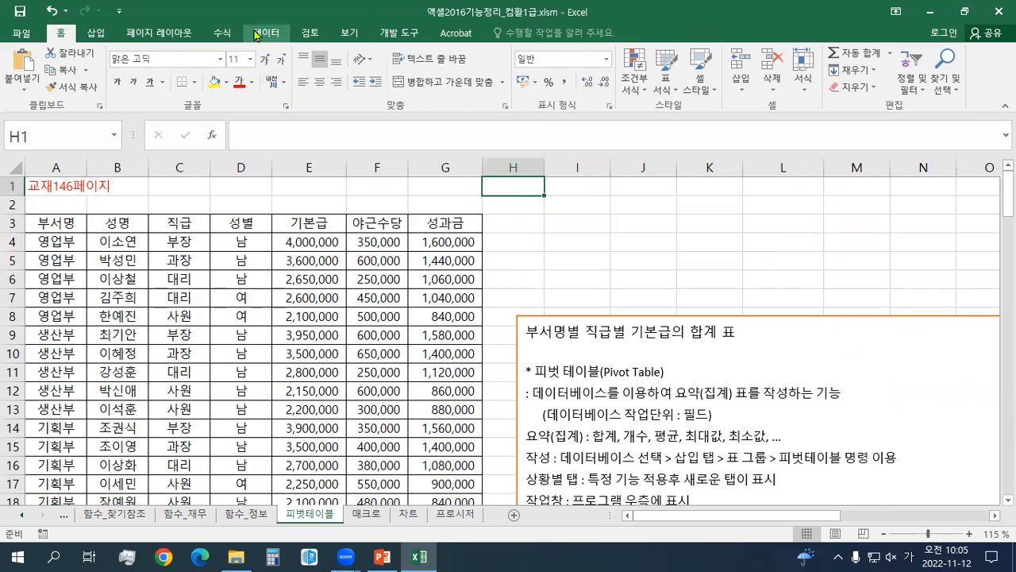
{"action": "left_click", "coordinate": [97, 33]}
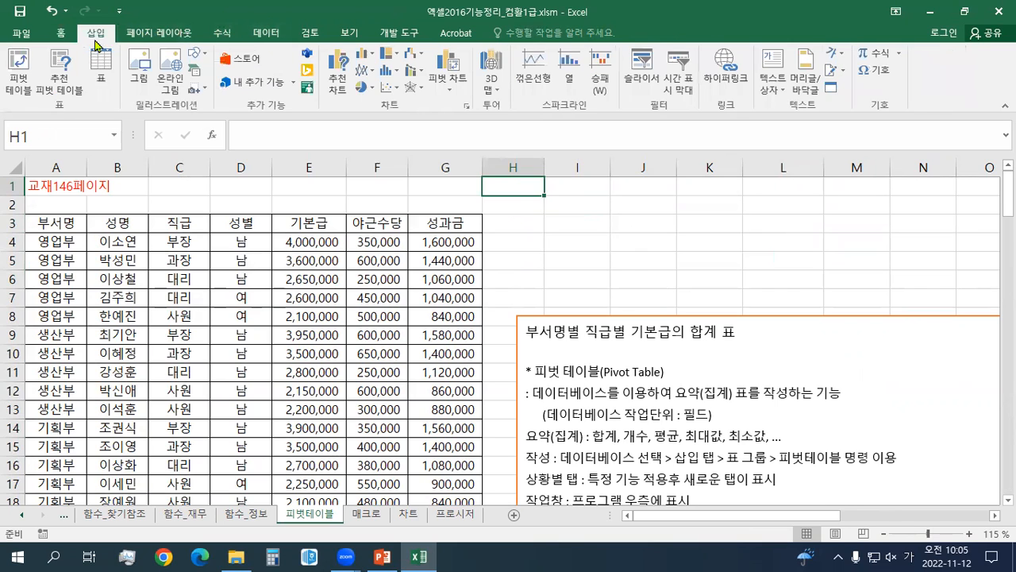
{"action": "left_click", "coordinate": [22, 99]}
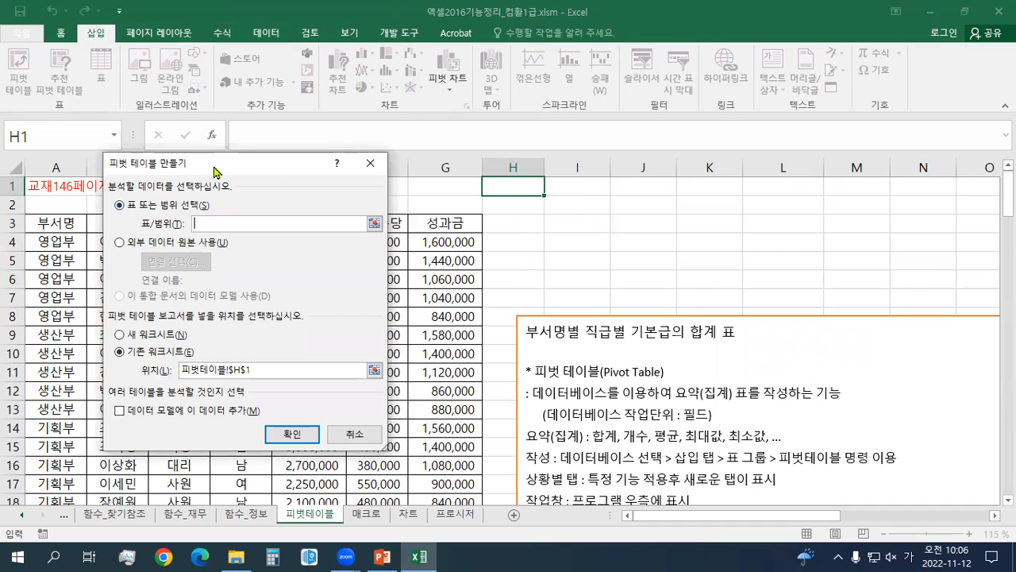
{"action": "left_click_drag", "start_coordinate": [214, 171], "coordinate": [662, 56]}
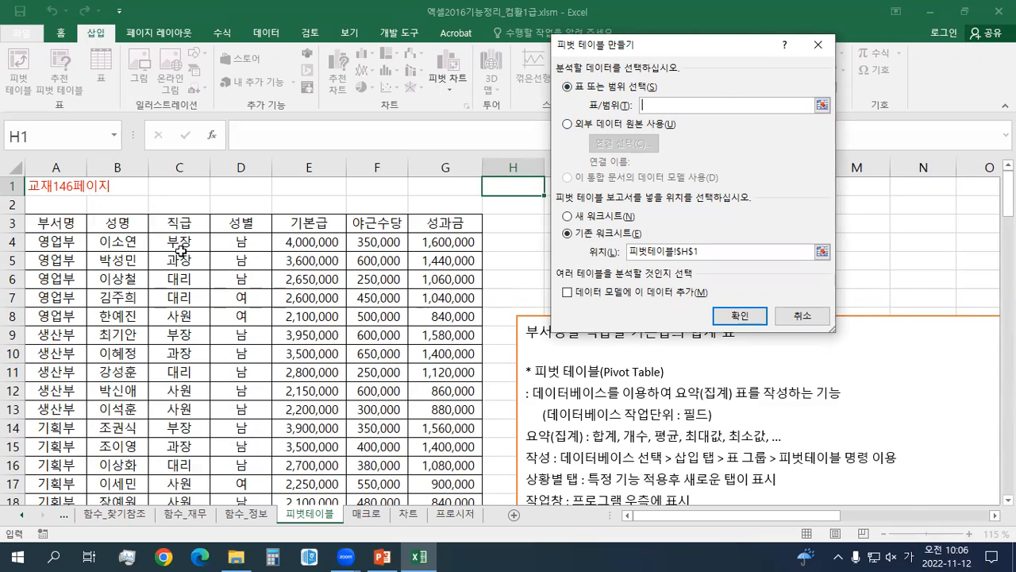
{"action": "left_click_drag", "start_coordinate": [45, 225], "coordinate": [425, 458]}
{"action": "scroll", "coordinate": [419, 433], "scroll_direction": "up", "scroll_amount": 3}
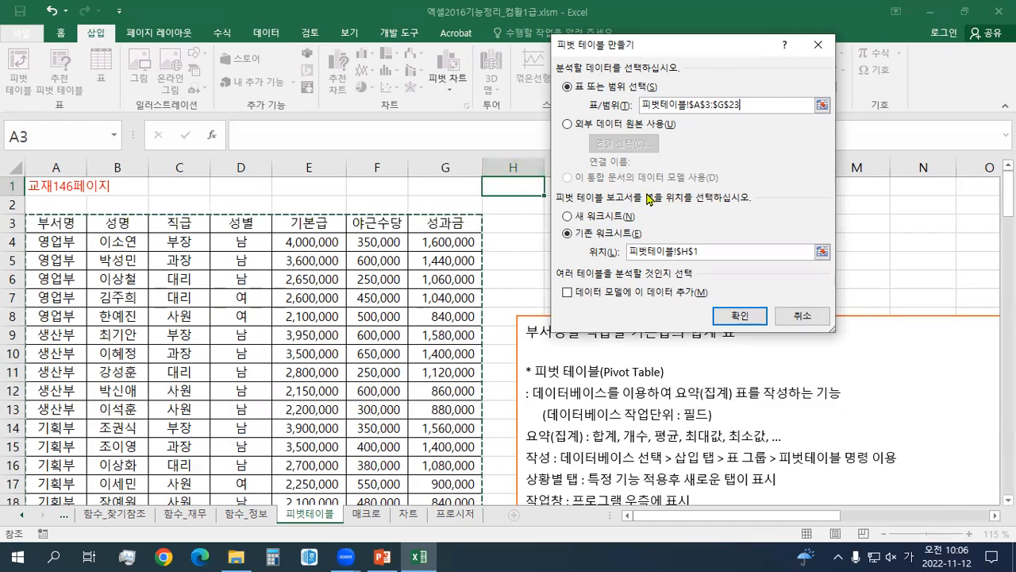
Step: Place the pivot table report on the existing worksheet at cell I3 and create it
{"action": "left_click", "coordinate": [585, 217]}
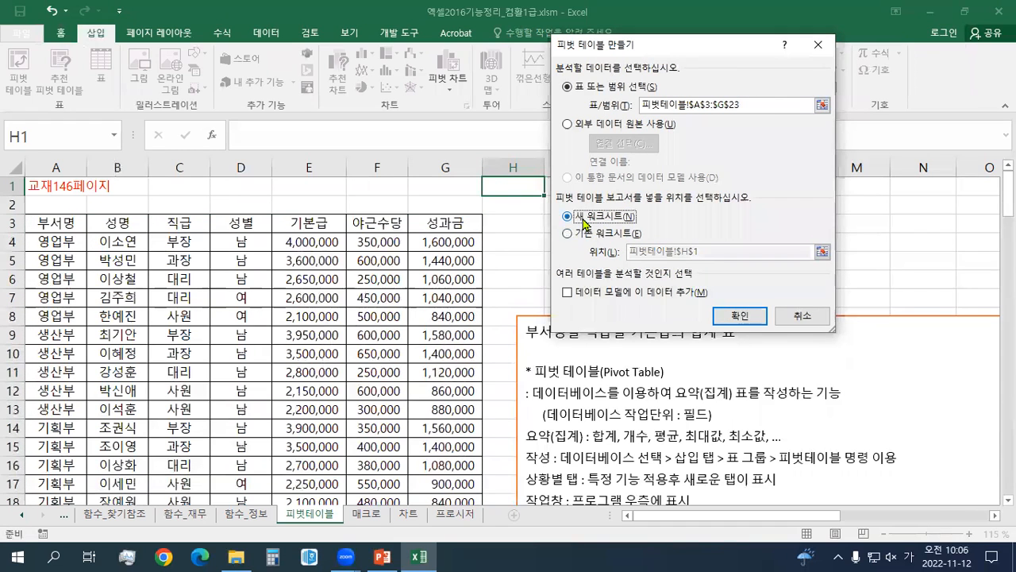
{"action": "left_click", "coordinate": [580, 236]}
{"action": "left_click_drag", "start_coordinate": [709, 254], "coordinate": [572, 238]}
{"action": "left_click_drag", "start_coordinate": [635, 49], "coordinate": [207, 92]}
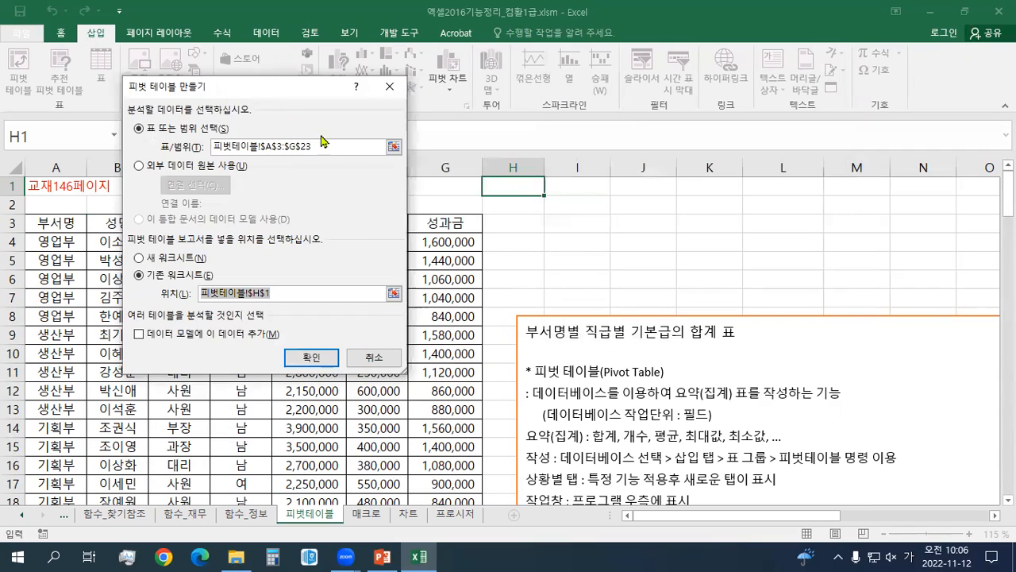
{"action": "left_click", "coordinate": [575, 223]}
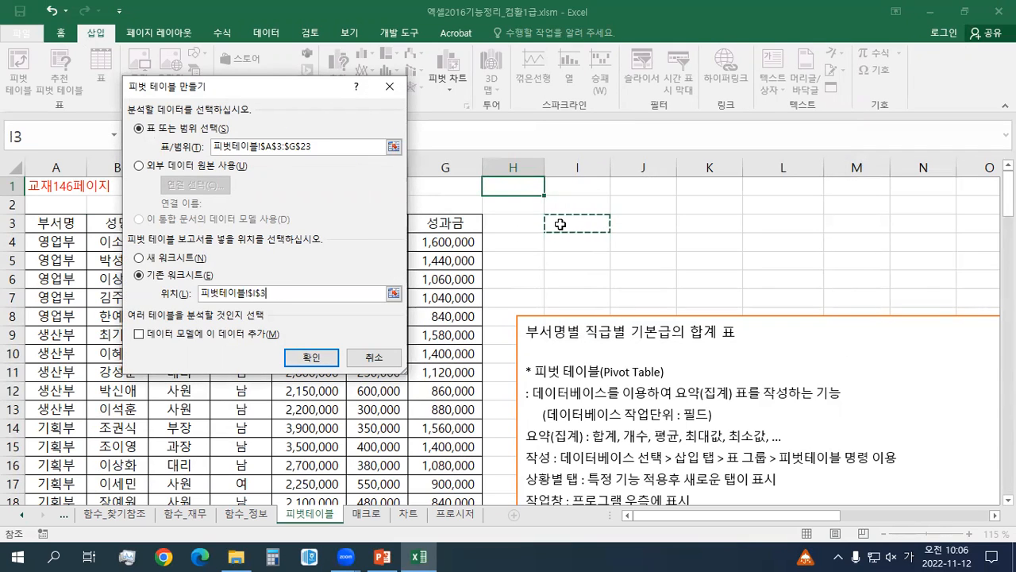
{"action": "left_click", "coordinate": [311, 359]}
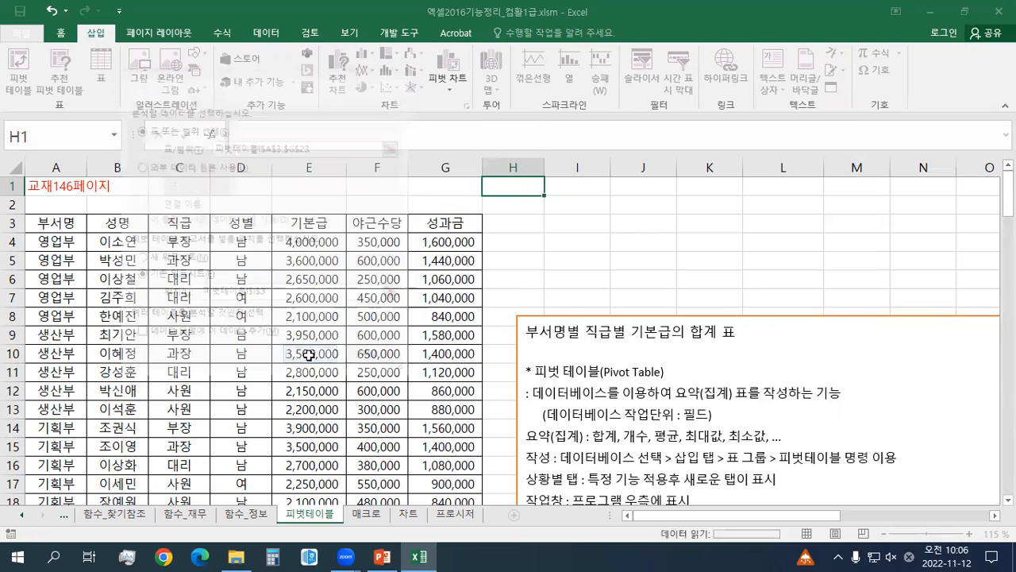
Step: Move the notes text box over the employee data, away from the pivot table area, and select cell I3
{"action": "left_click", "coordinate": [608, 317]}
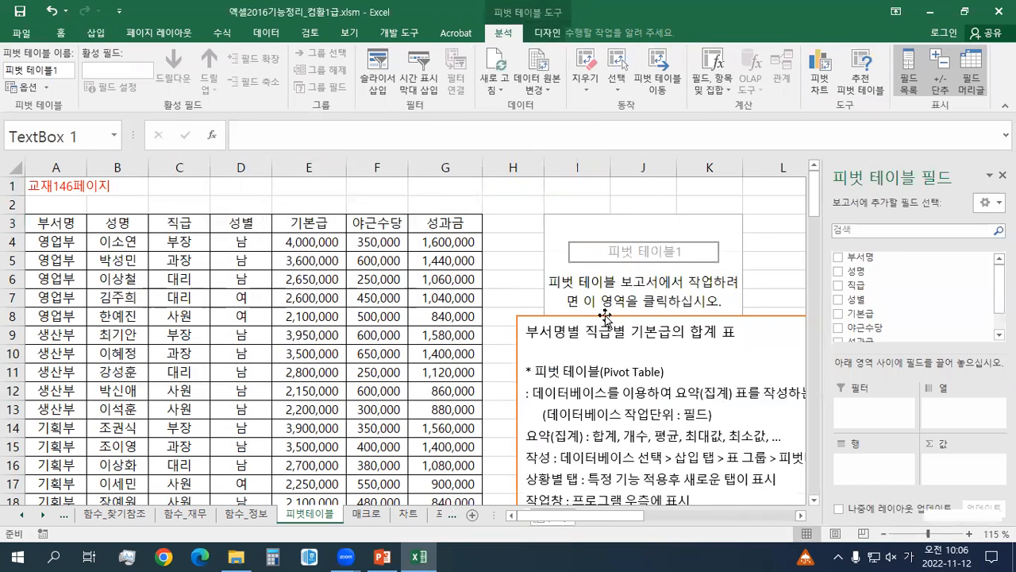
{"action": "left_click_drag", "start_coordinate": [608, 317], "coordinate": [282, 295]}
{"action": "left_click", "coordinate": [565, 224]}
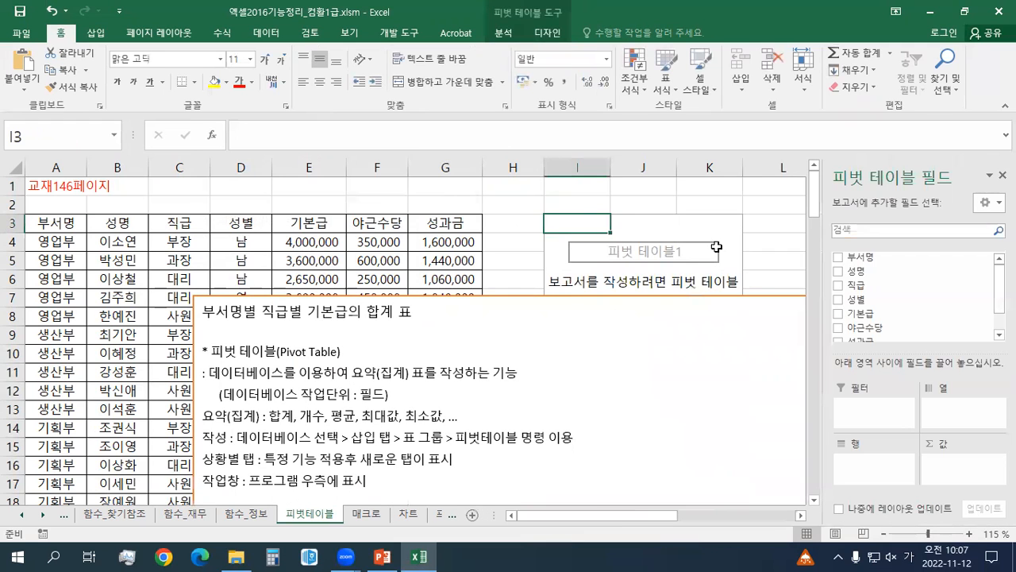
Step: Examine the analysis and design commands available for the empty pivot table
{"action": "scroll", "coordinate": [566, 305], "scroll_direction": "down", "scroll_amount": 1}
{"action": "scroll", "coordinate": [566, 305], "scroll_direction": "up", "scroll_amount": 1}
{"action": "left_click", "coordinate": [504, 33]}
{"action": "left_click", "coordinate": [548, 37]}
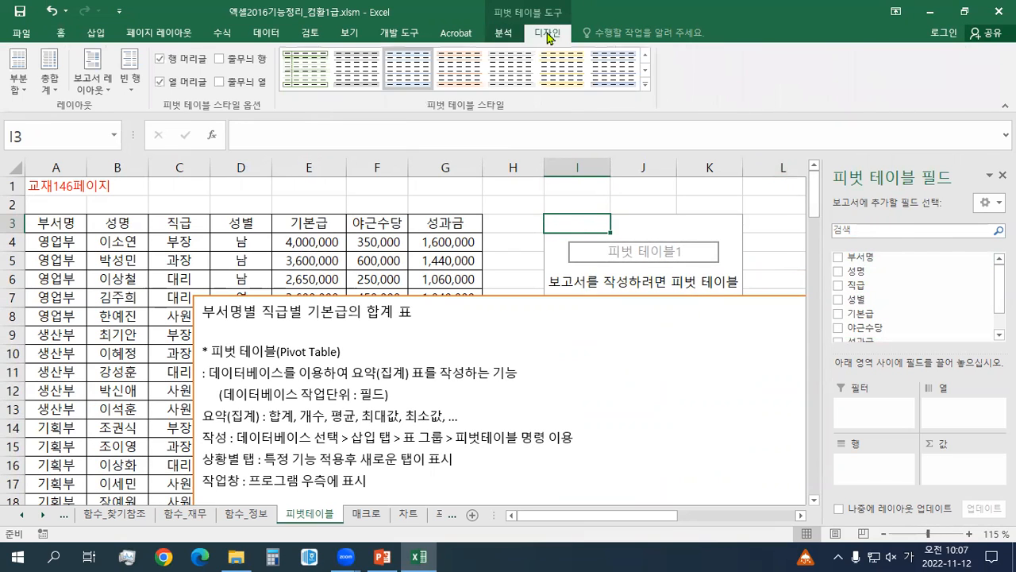
Step: Compare the commands and field list offered when a cell inside the empty pivot table is selected versus a cell outside it
{"action": "left_click", "coordinate": [501, 35]}
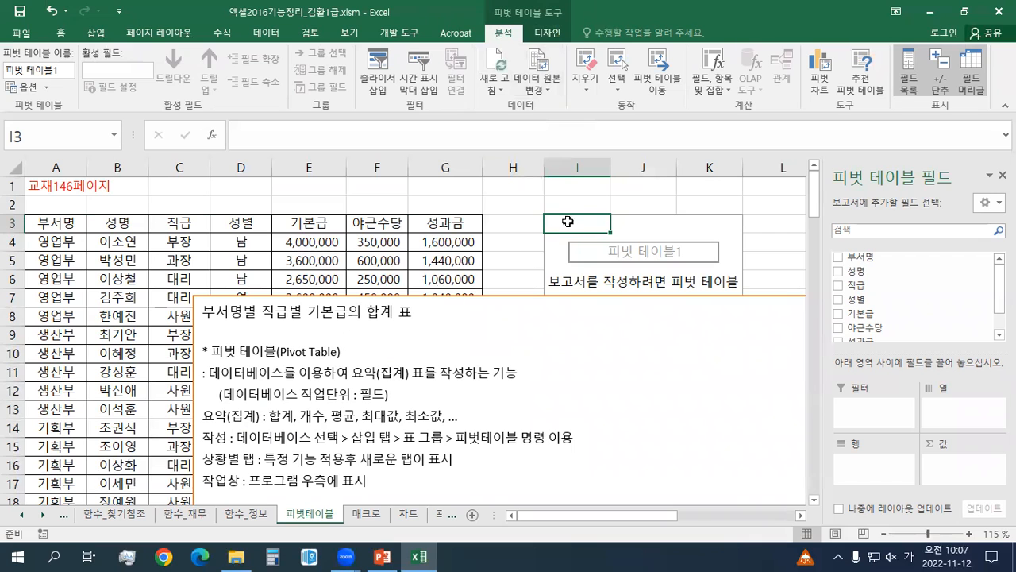
{"action": "left_click", "coordinate": [564, 185]}
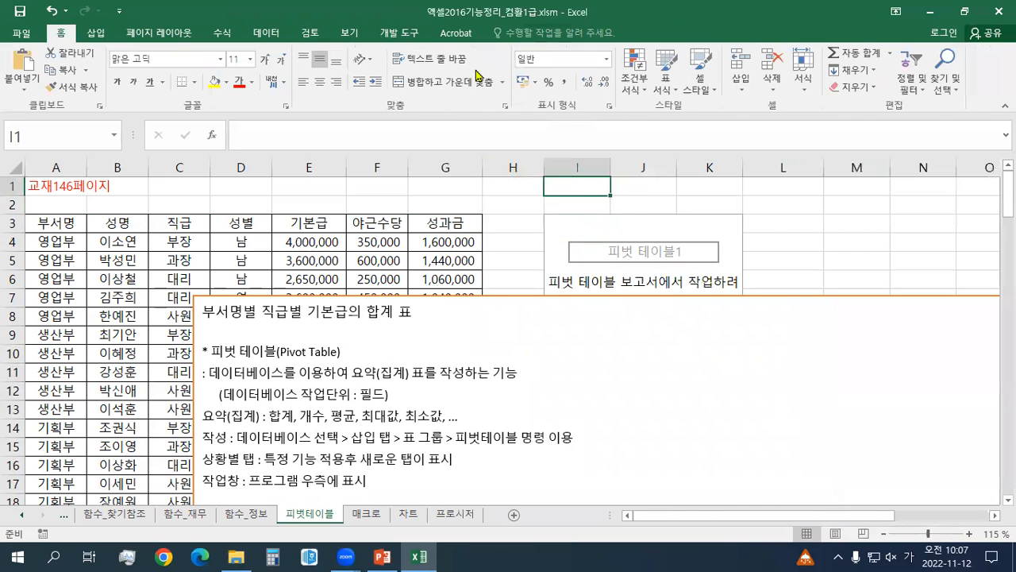
{"action": "left_click", "coordinate": [571, 221]}
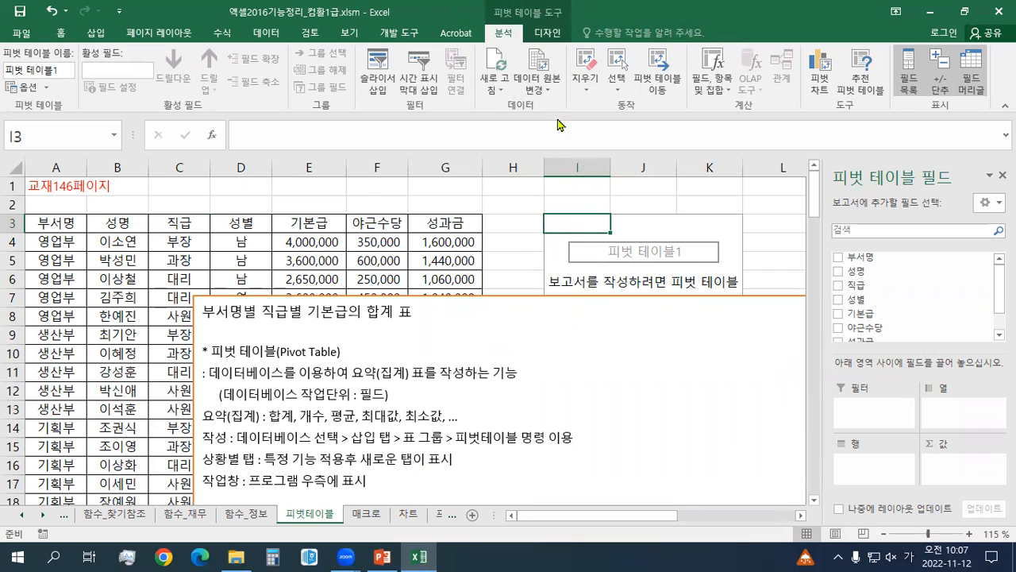
{"action": "left_click", "coordinate": [505, 190]}
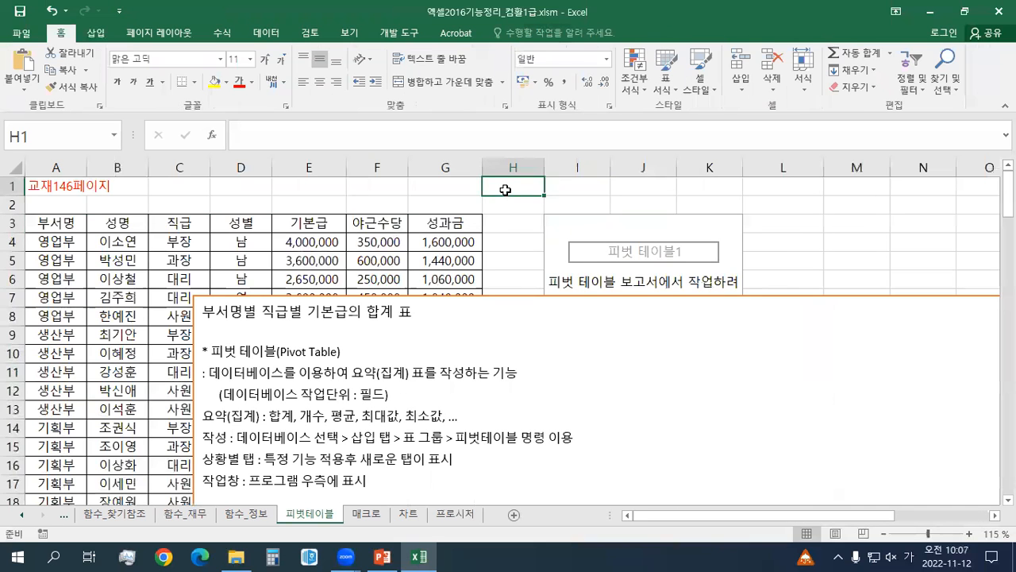
{"action": "left_click", "coordinate": [597, 238]}
{"action": "left_click", "coordinate": [518, 200]}
{"action": "left_click", "coordinate": [608, 229]}
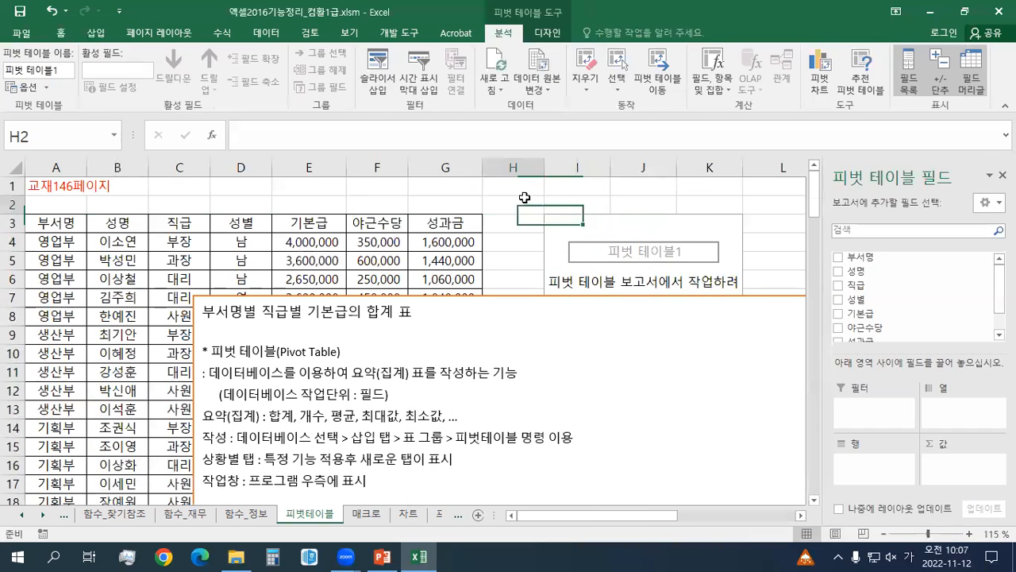
{"action": "left_click", "coordinate": [532, 200]}
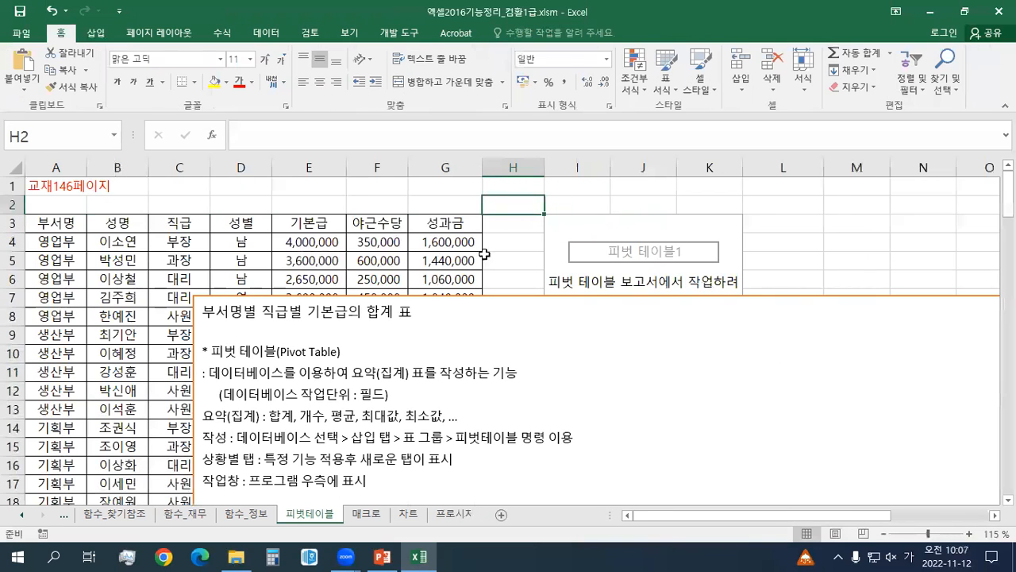
{"action": "left_click", "coordinate": [572, 224]}
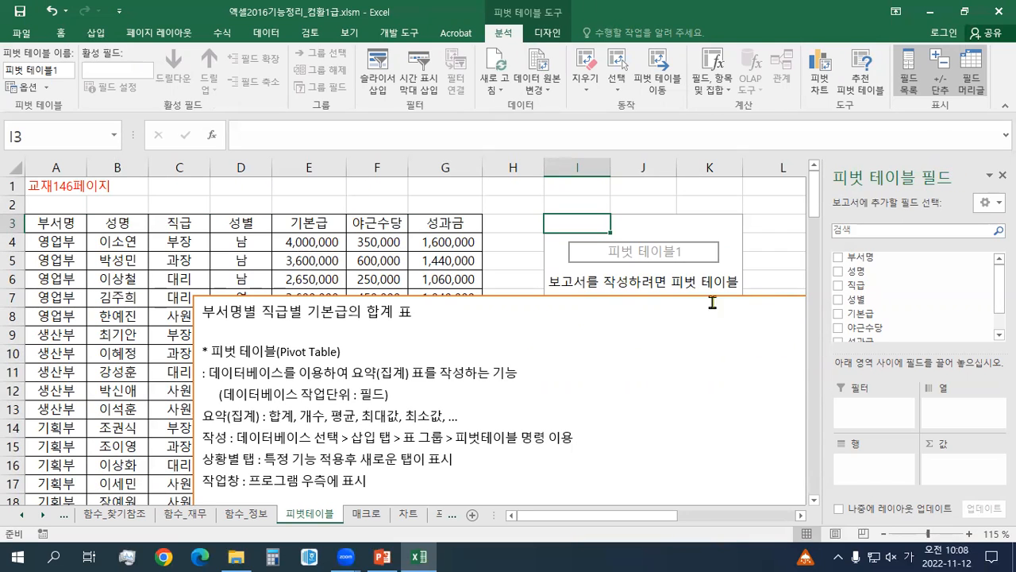
Step: Move the notes text box so its upper-left corner sits at about F14, uncovering the pivot table area, and select cell I3
{"action": "left_click_drag", "start_coordinate": [489, 298], "coordinate": [685, 415]}
{"action": "scroll", "coordinate": [686, 408], "scroll_direction": "down", "scroll_amount": 1}
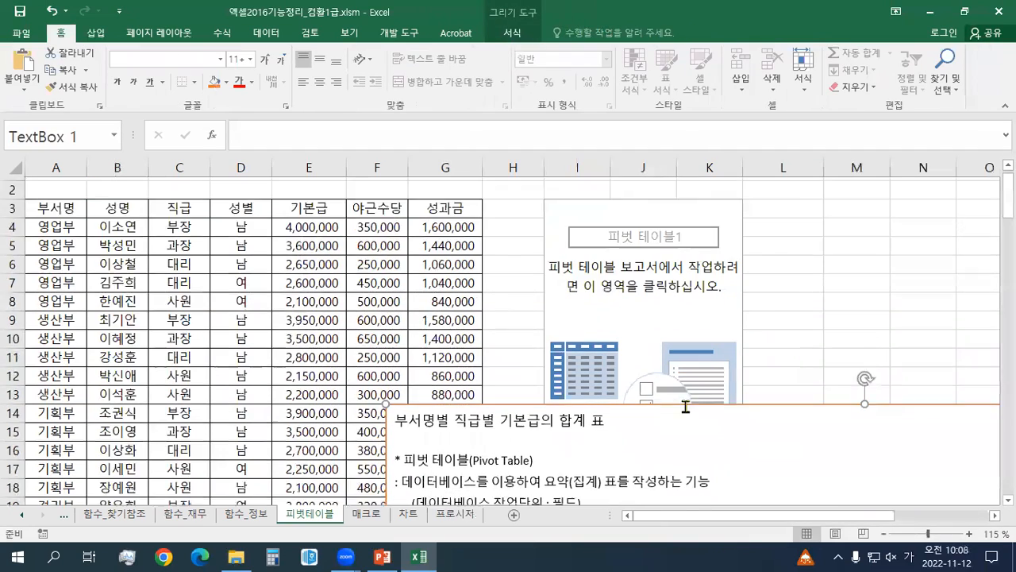
{"action": "left_click", "coordinate": [628, 254]}
{"action": "scroll", "coordinate": [630, 254], "scroll_direction": "up", "scroll_amount": 3}
{"action": "left_click", "coordinate": [576, 226]}
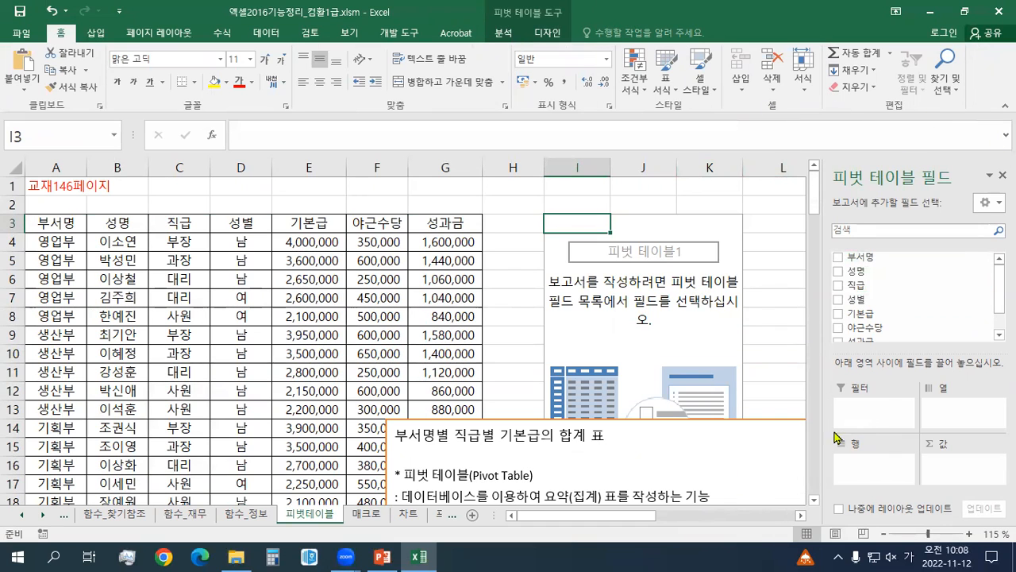
Step: Move the '* 피벗 테이블 구조' section of the notes text box directly beneath its title line
{"action": "scroll", "coordinate": [642, 442], "scroll_direction": "down", "scroll_amount": 6}
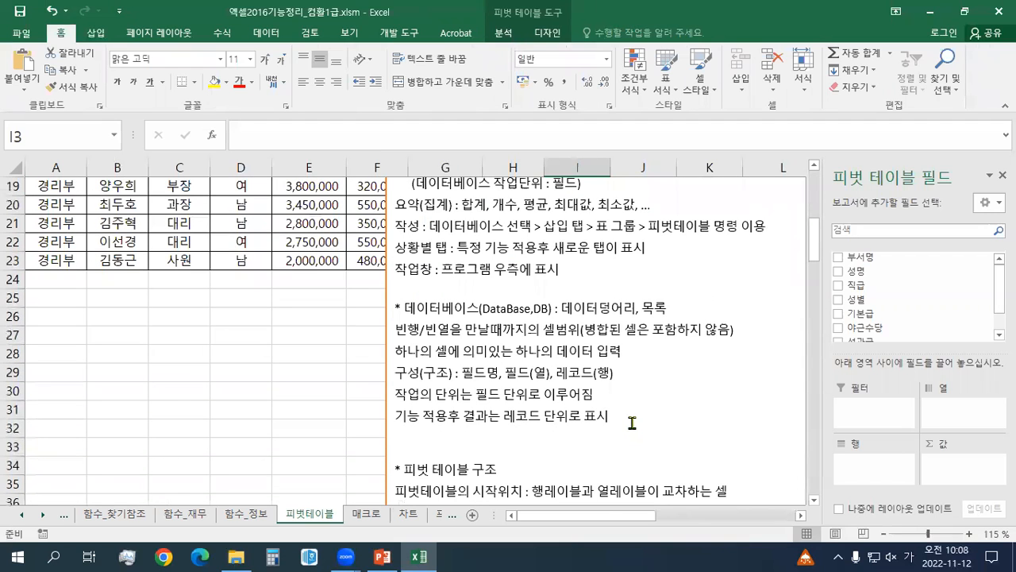
{"action": "scroll", "coordinate": [632, 423], "scroll_direction": "down", "scroll_amount": 3}
{"action": "left_click_drag", "start_coordinate": [642, 472], "coordinate": [368, 299]}
{"action": "key", "text": "Delete"}
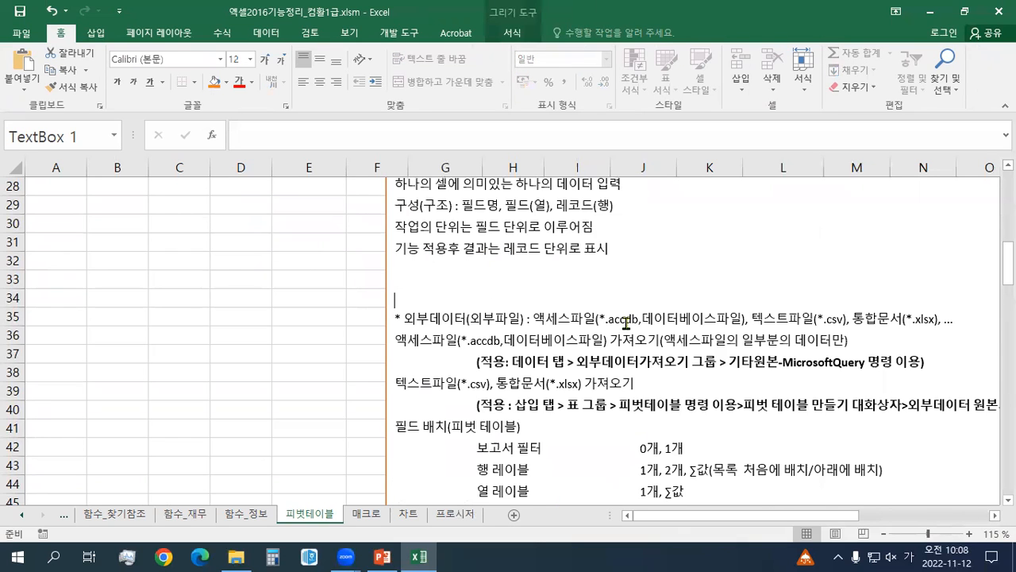
{"action": "scroll", "coordinate": [627, 322], "scroll_direction": "up", "scroll_amount": 4}
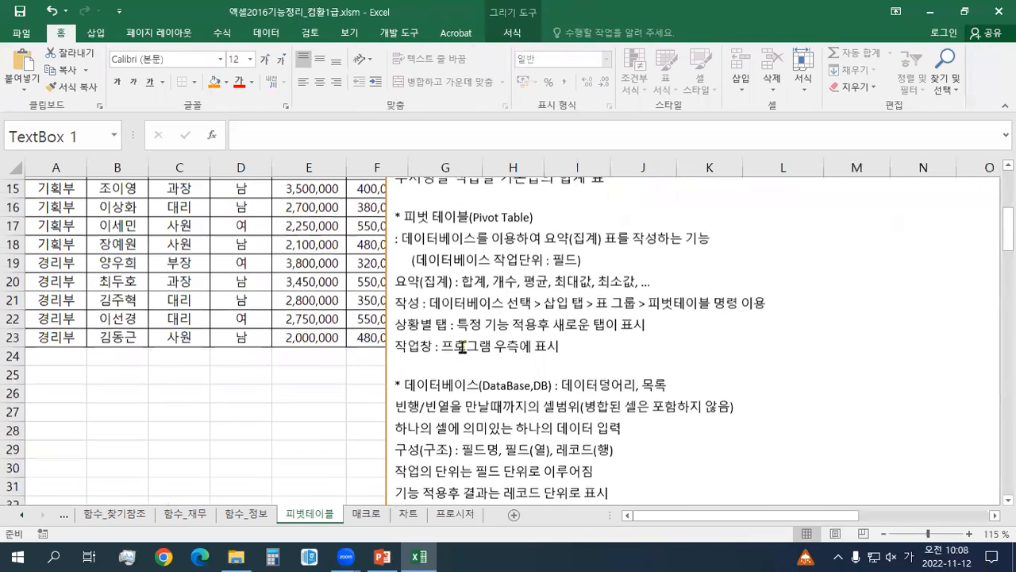
{"action": "scroll", "coordinate": [462, 346], "scroll_direction": "up", "scroll_amount": 2}
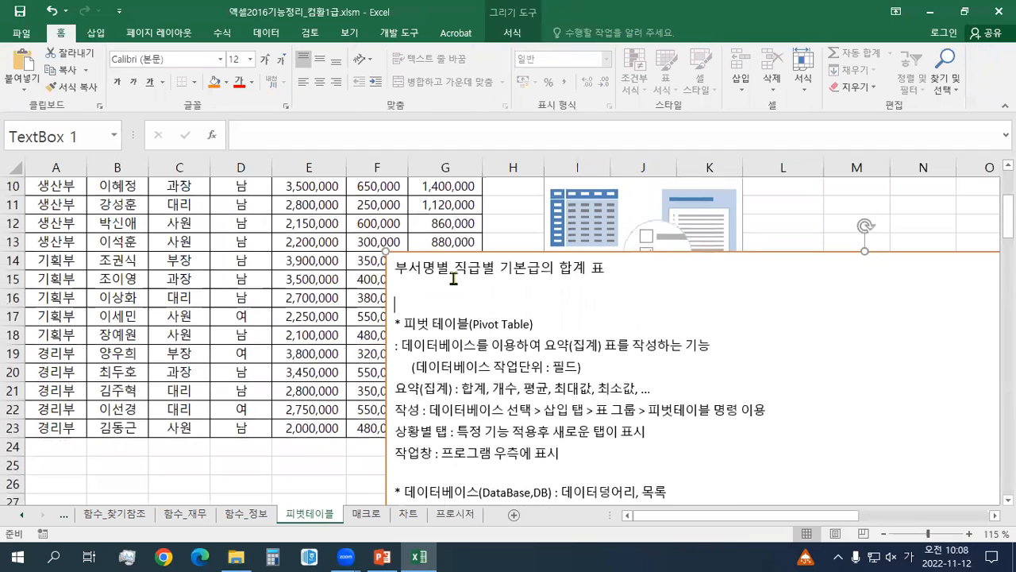
{"action": "left_click", "coordinate": [591, 203]}
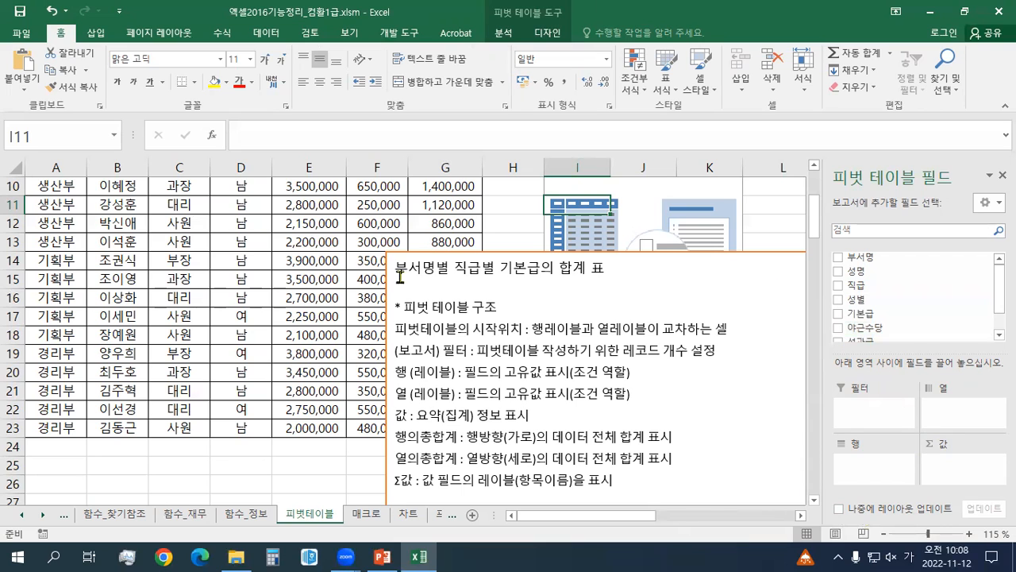
Step: Examine the notes on pivot table structure alongside the empty filter, column, row and value areas
{"action": "left_click", "coordinate": [442, 273]}
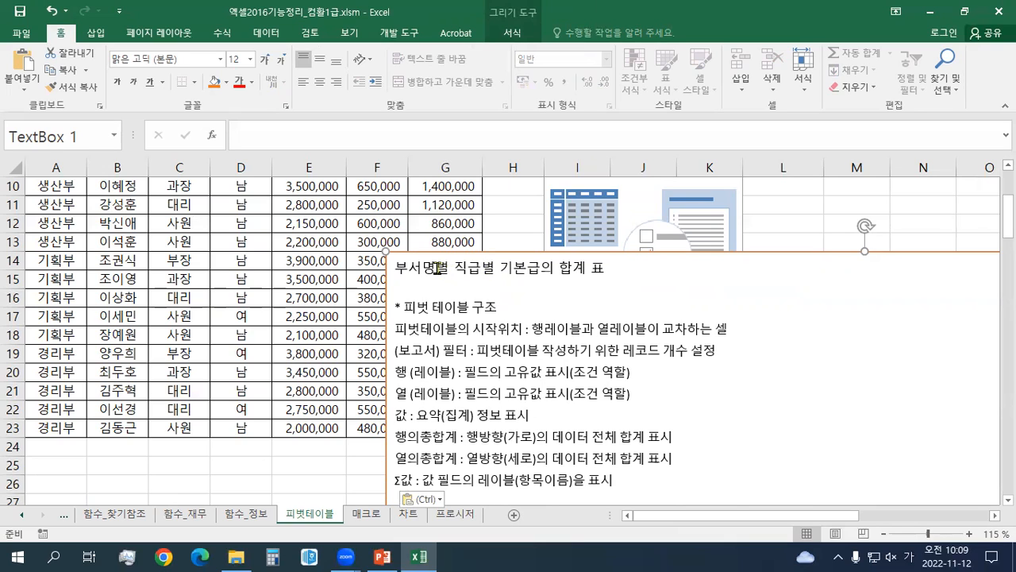
{"action": "left_click_drag", "start_coordinate": [438, 267], "coordinate": [447, 271]}
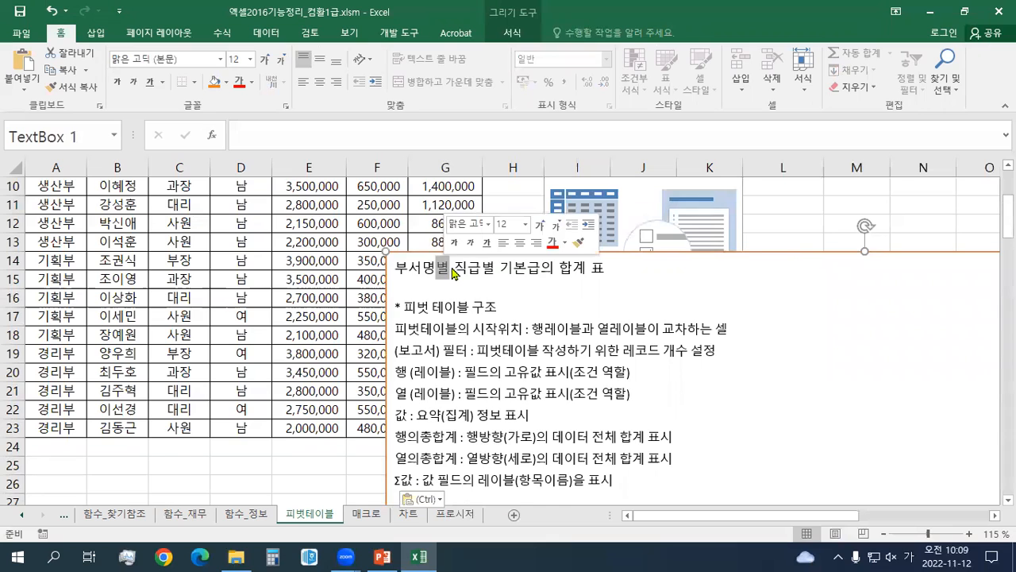
{"action": "scroll", "coordinate": [453, 271], "scroll_direction": "up", "scroll_amount": 1}
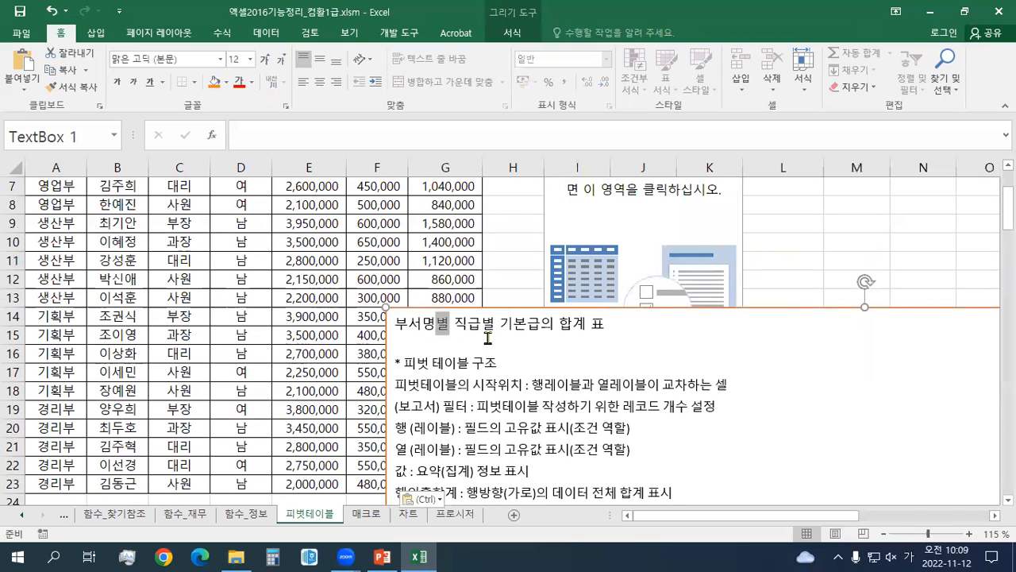
{"action": "left_click", "coordinate": [596, 223]}
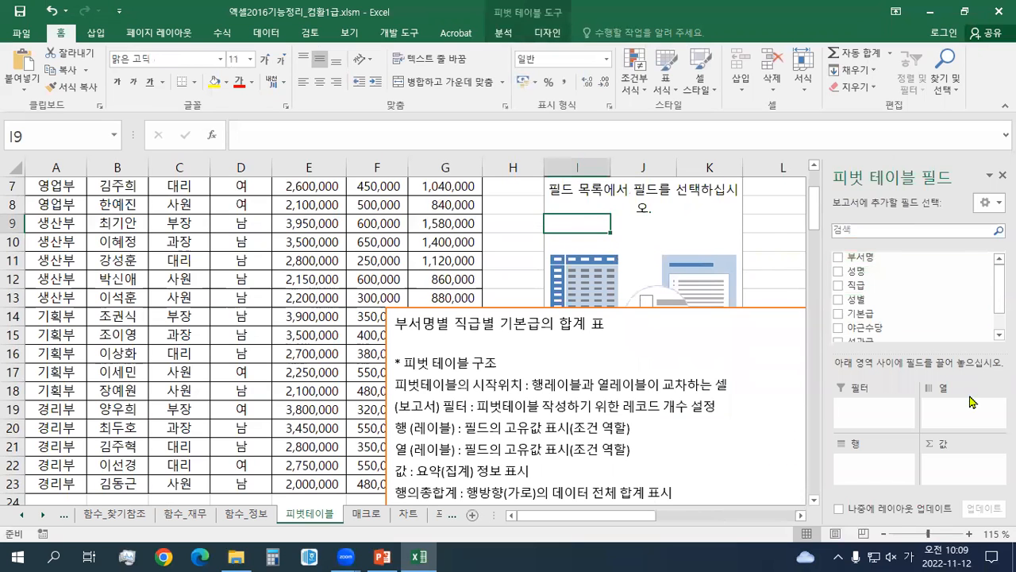
{"action": "scroll", "coordinate": [468, 410], "scroll_direction": "down", "scroll_amount": 2}
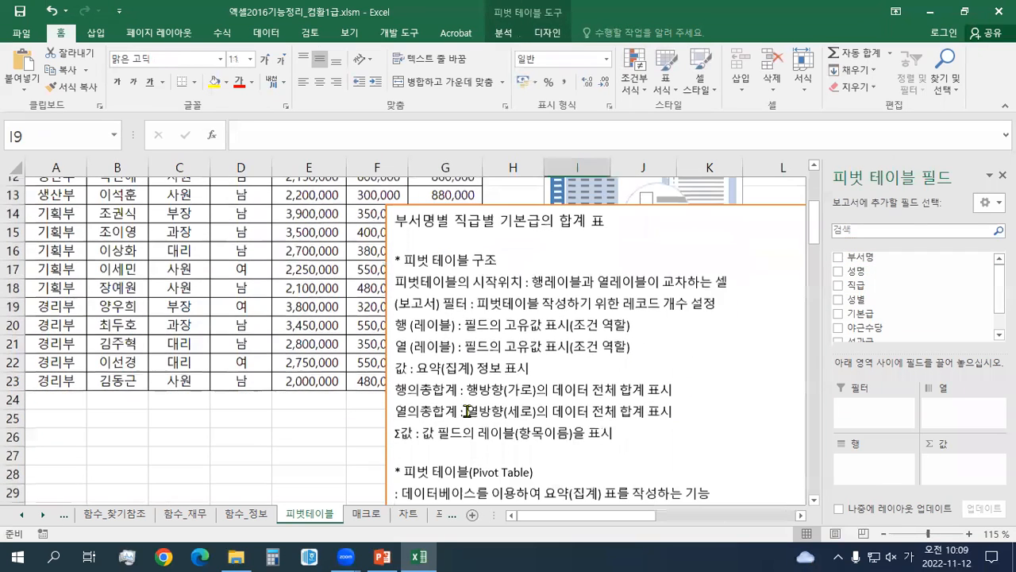
{"action": "scroll", "coordinate": [468, 410], "scroll_direction": "down", "scroll_amount": 2}
{"action": "left_click_drag", "start_coordinate": [437, 440], "coordinate": [513, 441]}
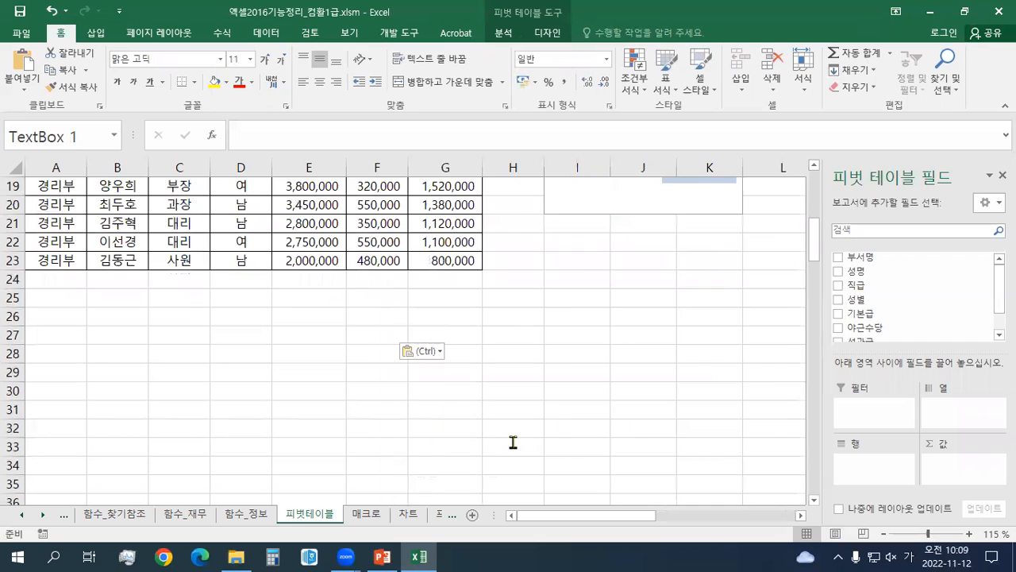
{"action": "scroll", "coordinate": [522, 428], "scroll_direction": "down", "scroll_amount": 1}
{"action": "scroll", "coordinate": [522, 428], "scroll_direction": "down", "scroll_amount": 4}
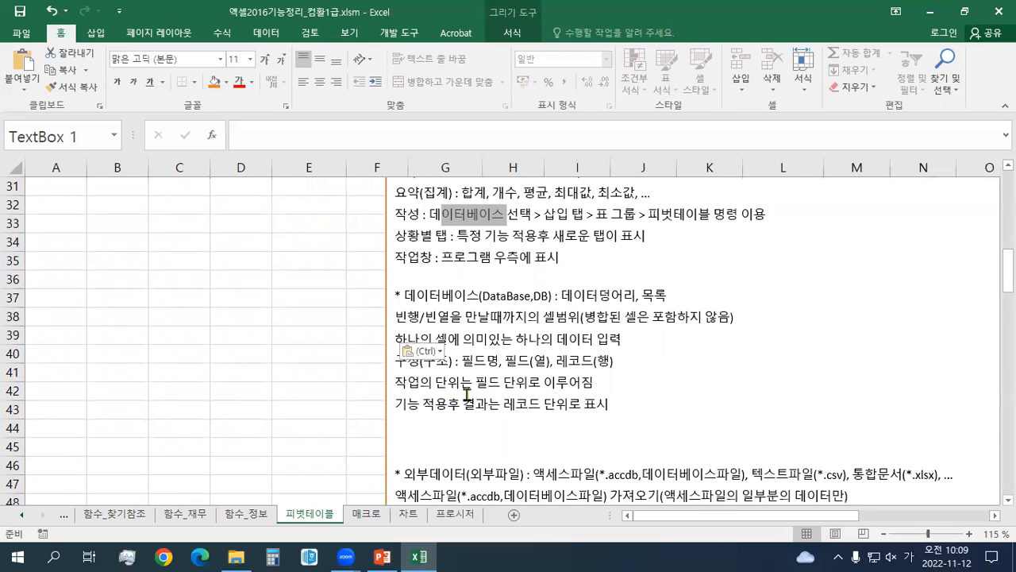
{"action": "scroll", "coordinate": [509, 388], "scroll_direction": "up", "scroll_amount": 9}
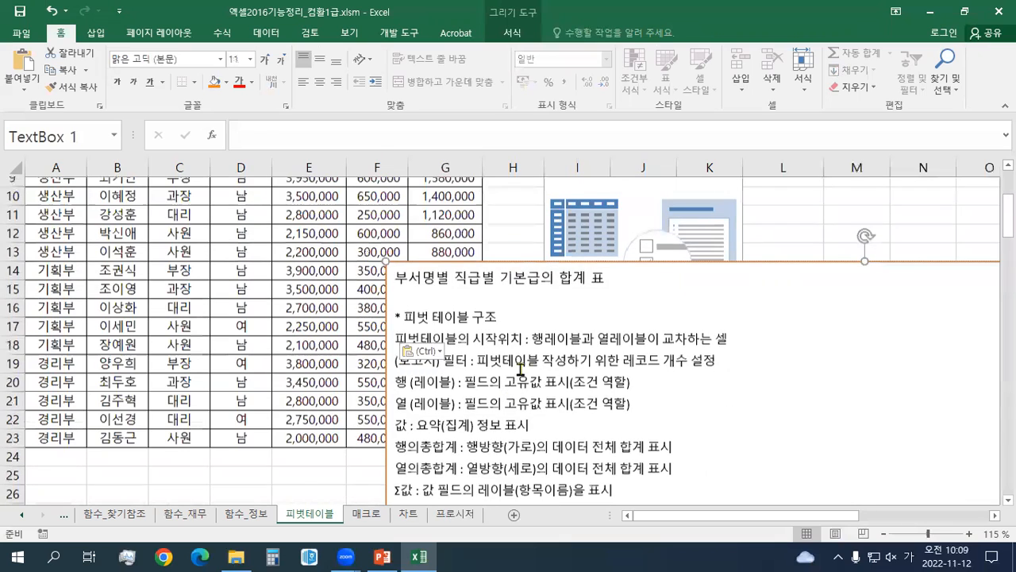
Step: Add the 부서명 field to the row area of the empty pivot table and select its first department label
{"action": "left_click", "coordinate": [567, 253]}
{"action": "scroll", "coordinate": [608, 291], "scroll_direction": "up", "scroll_amount": 1}
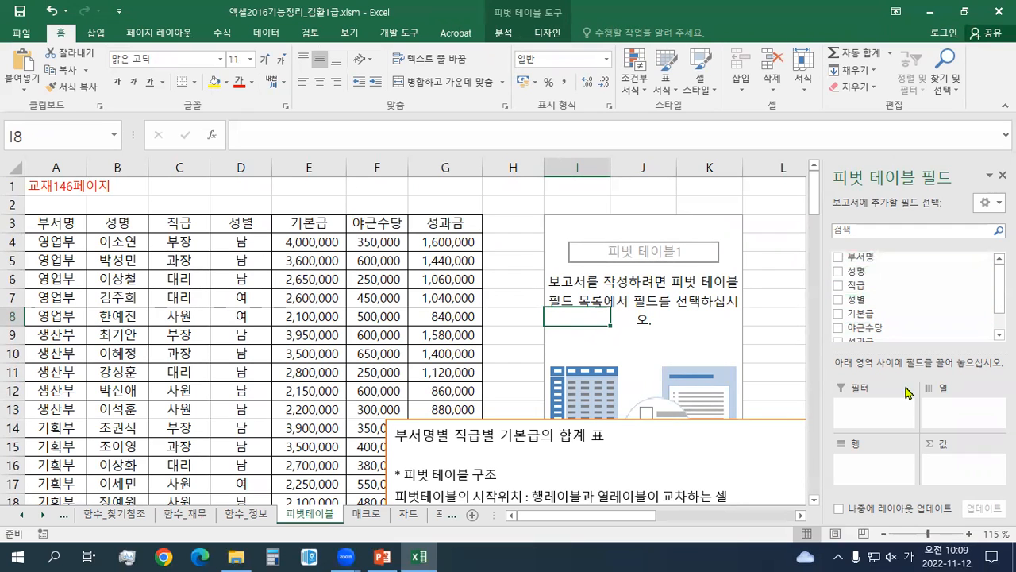
{"action": "left_click_drag", "start_coordinate": [859, 257], "coordinate": [869, 472]}
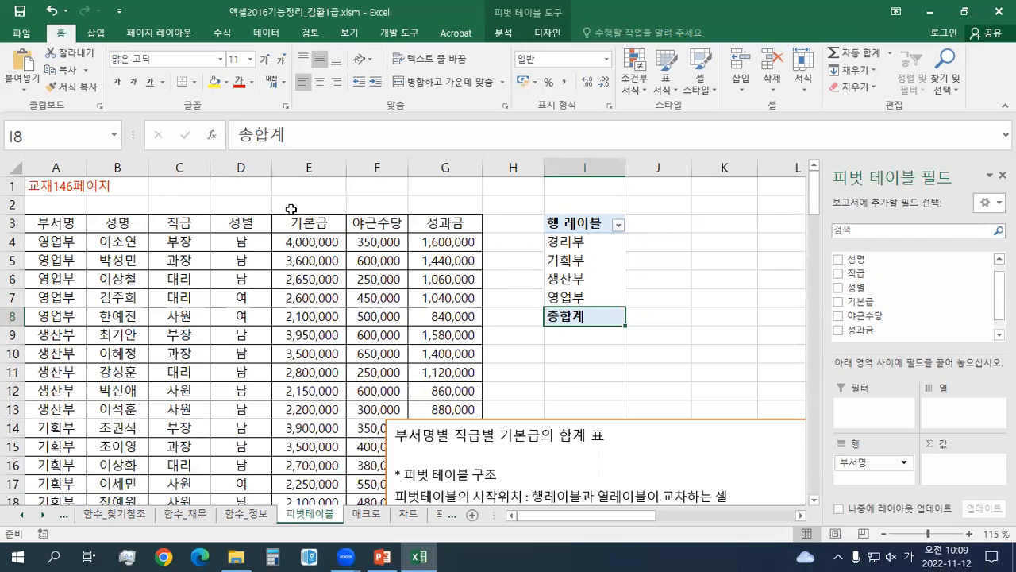
{"action": "left_click", "coordinate": [588, 242]}
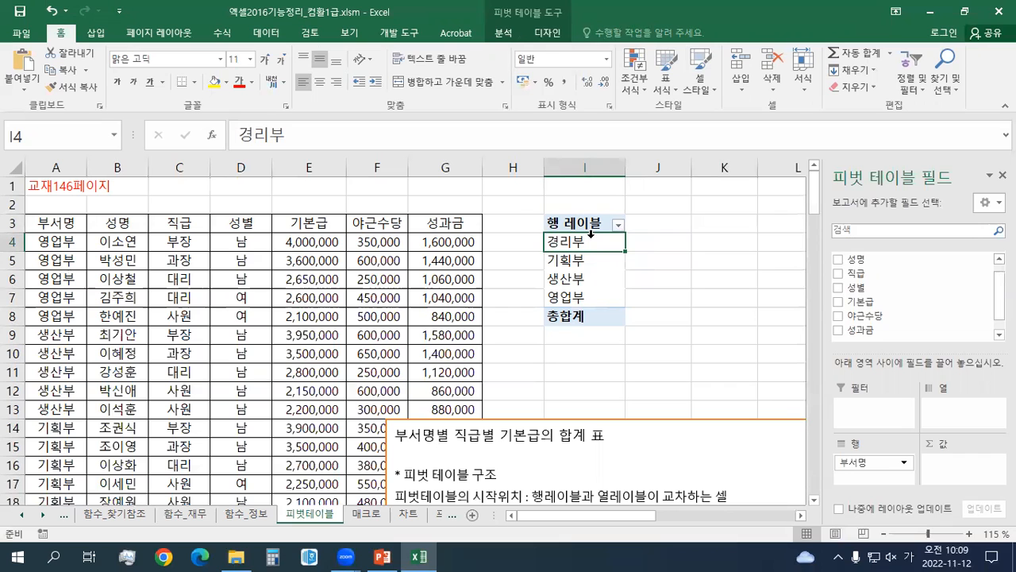
Step: Move the notes text box up to just beneath the pivot table, with its upper-left corner at about F10
{"action": "scroll", "coordinate": [570, 373], "scroll_direction": "down", "scroll_amount": 2}
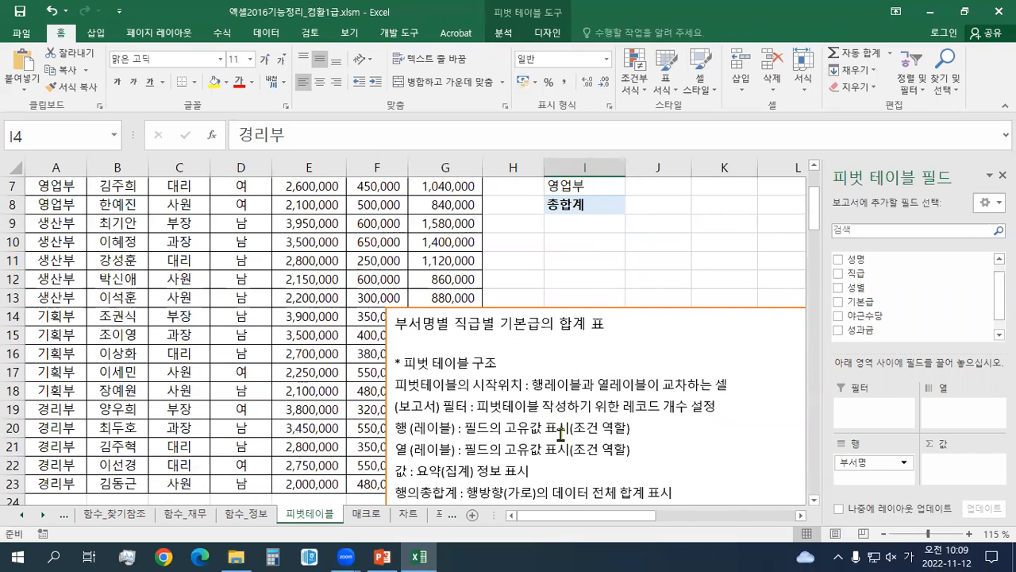
{"action": "left_click", "coordinate": [568, 317]}
{"action": "left_click_drag", "start_coordinate": [566, 307], "coordinate": [531, 228]}
{"action": "scroll", "coordinate": [540, 377], "scroll_direction": "up", "scroll_amount": 2}
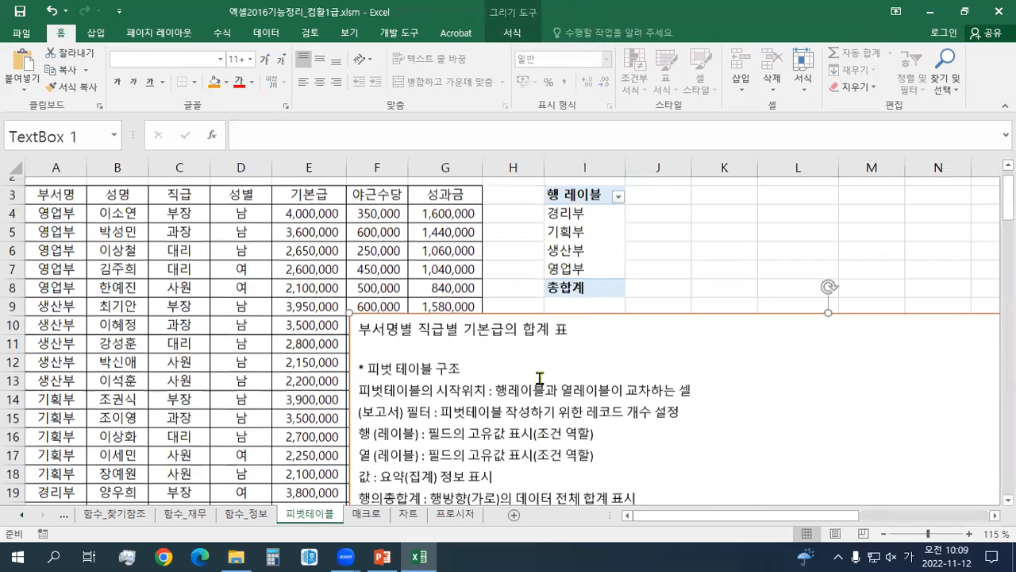
Step: Add the 직급 field to the column area of the pivot table and review the rank headings
{"action": "left_click", "coordinate": [585, 262]}
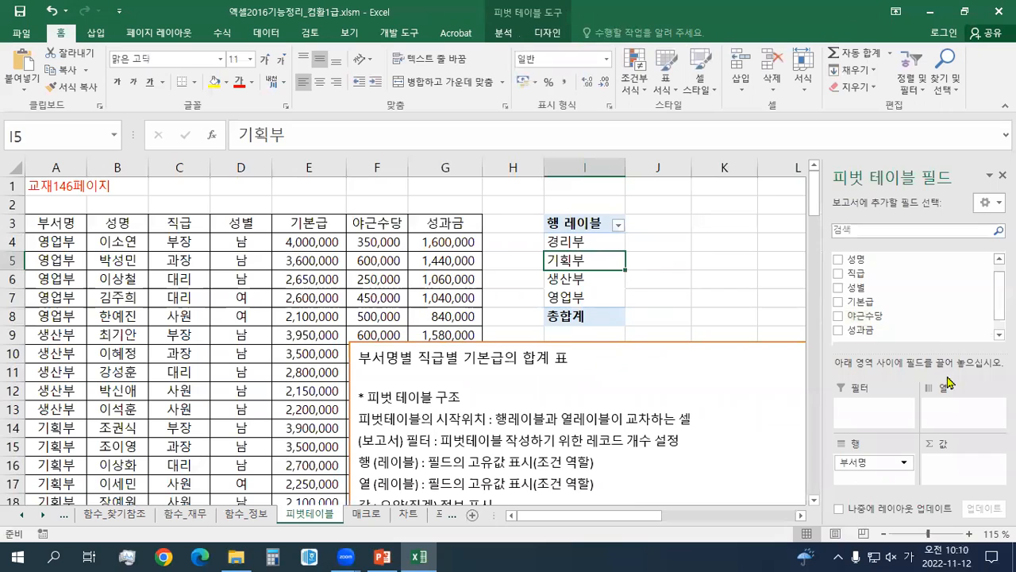
{"action": "left_click_drag", "start_coordinate": [857, 272], "coordinate": [958, 424]}
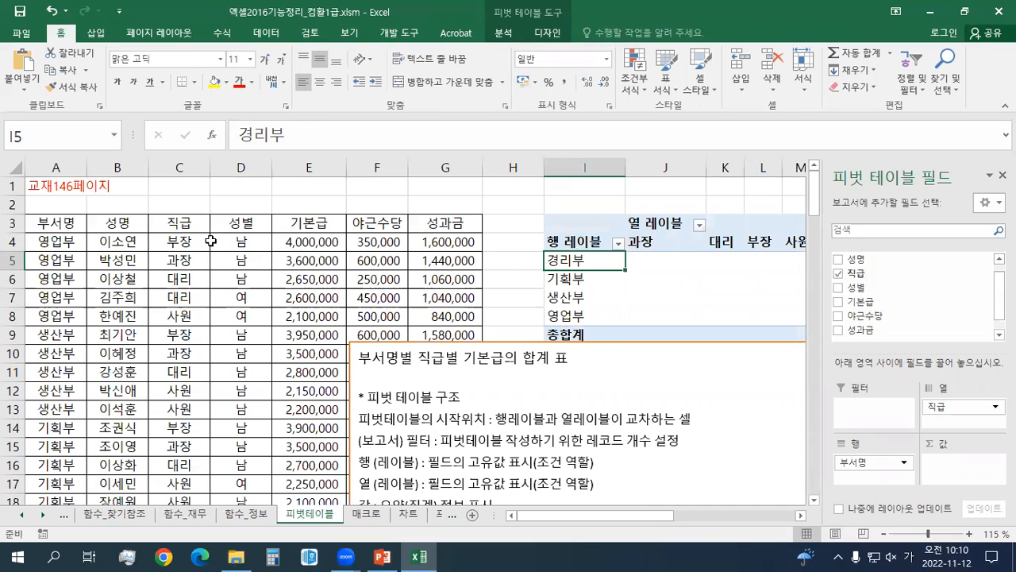
{"action": "left_click", "coordinate": [801, 515]}
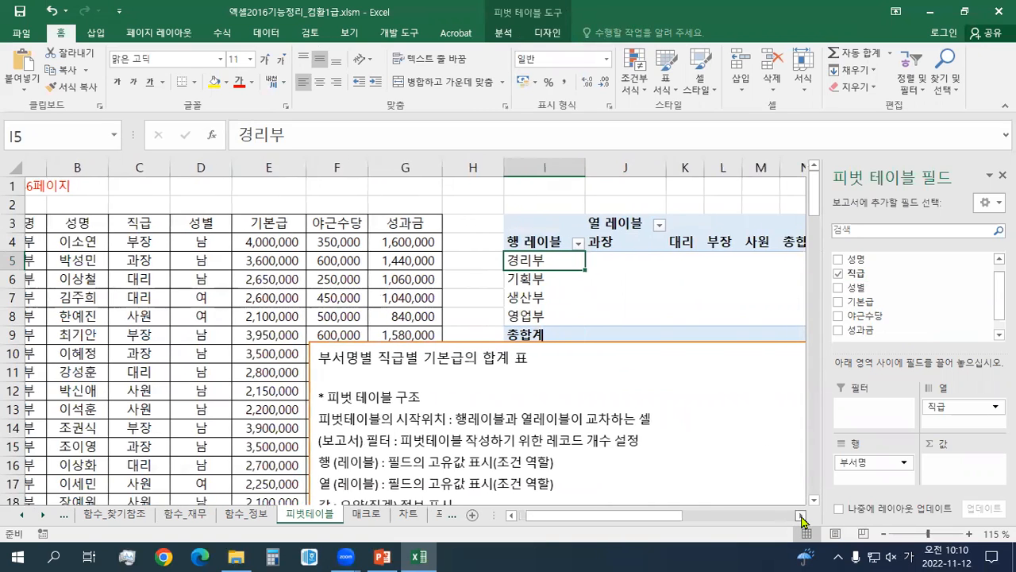
{"action": "left_click", "coordinate": [801, 515]}
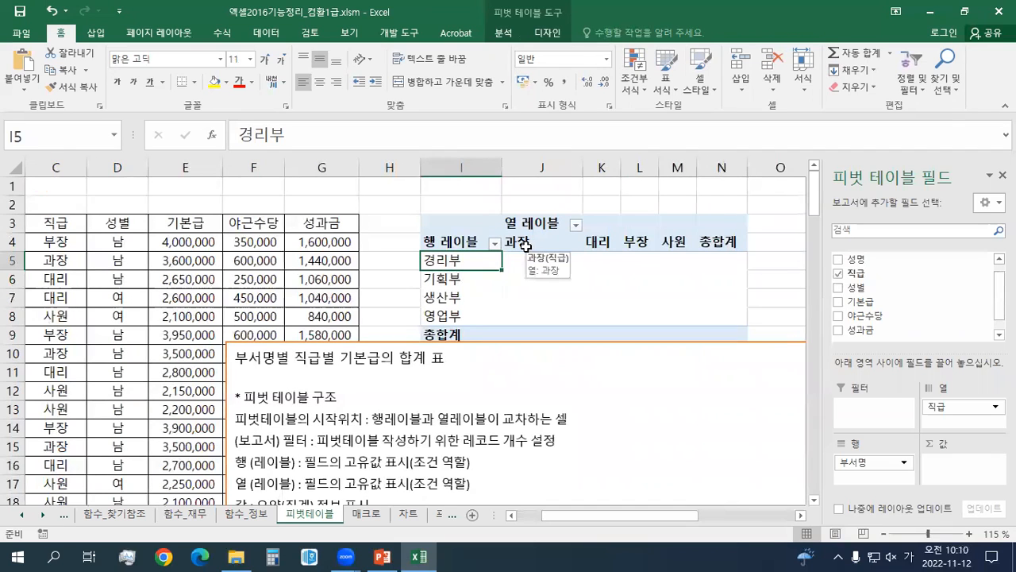
{"action": "left_click_drag", "start_coordinate": [531, 246], "coordinate": [658, 249]}
{"action": "left_click", "coordinate": [602, 279]}
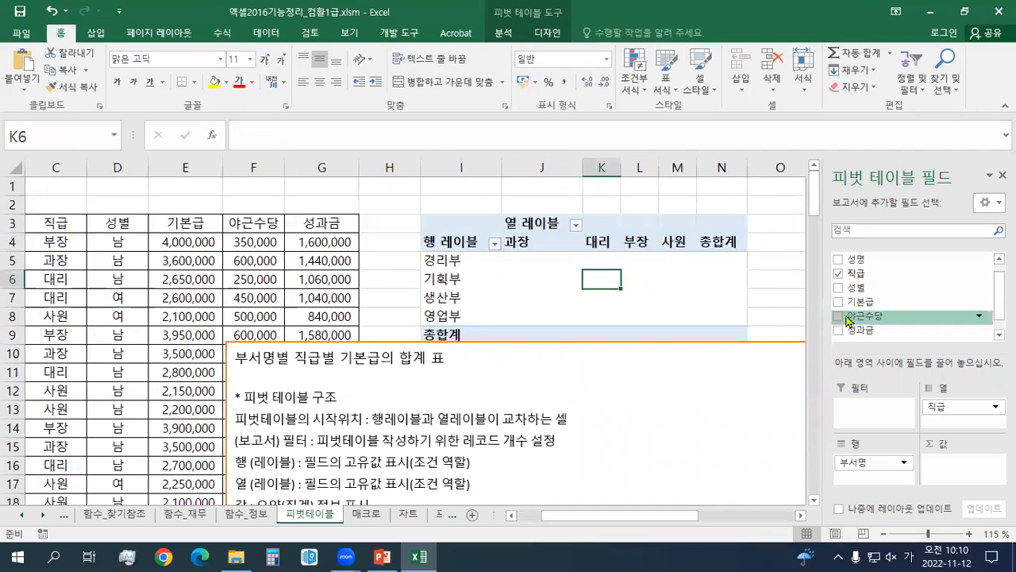
Step: Add the 기본급 field to the values area so the pivot table sums base salary
{"action": "left_click", "coordinate": [535, 267]}
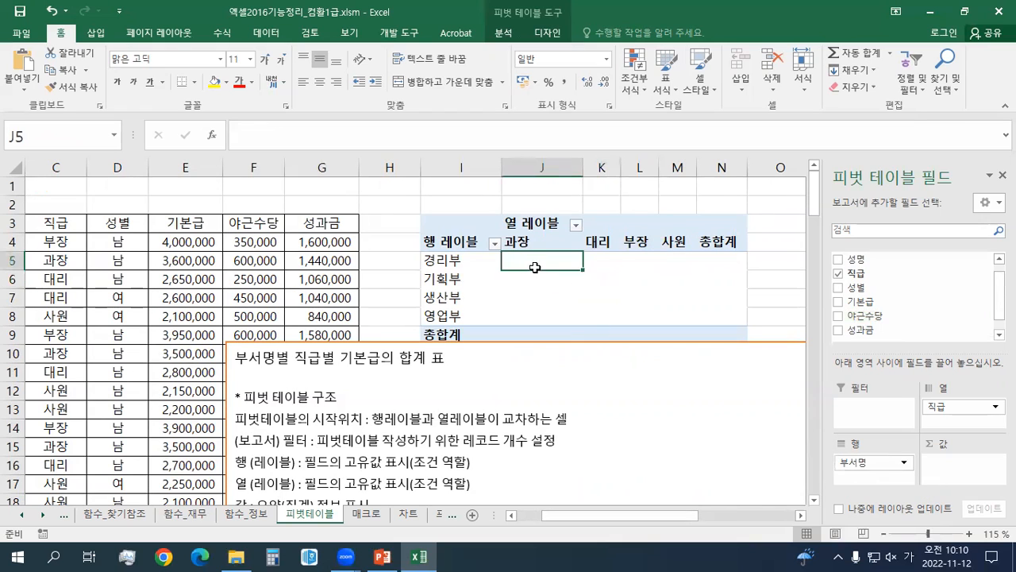
{"action": "left_click_drag", "start_coordinate": [857, 302], "coordinate": [959, 472]}
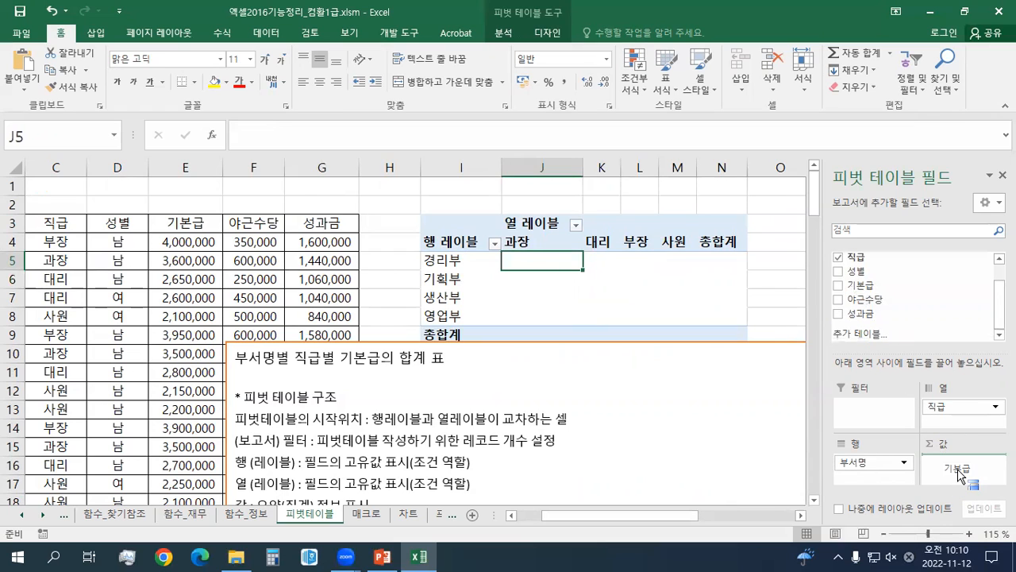
{"action": "left_click_drag", "start_coordinate": [958, 471], "coordinate": [959, 473]}
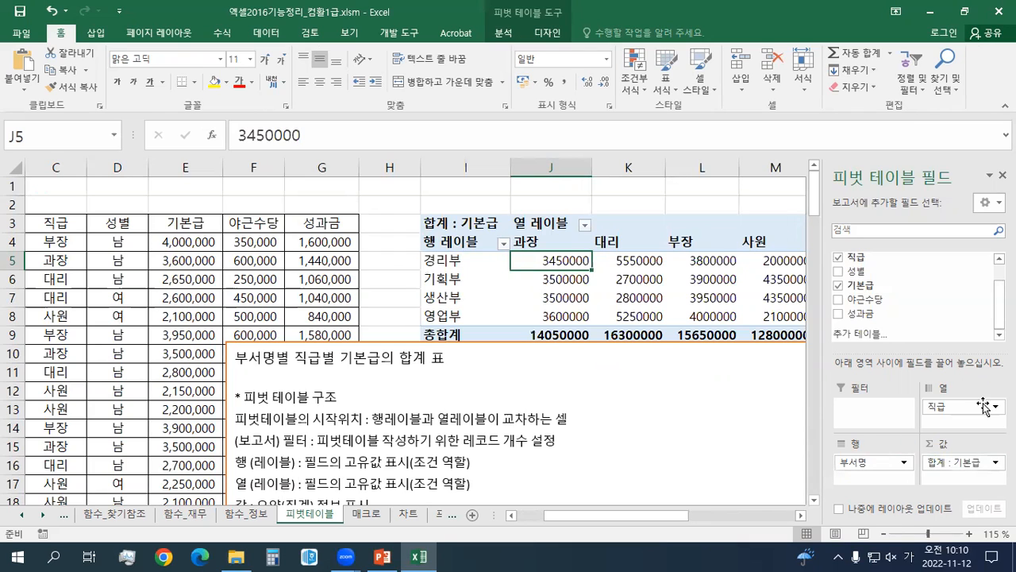
Step: Move the notes text box clear of the source data, with its upper-left corner at about H10, and select pivot cell J7
{"action": "scroll", "coordinate": [723, 436], "scroll_direction": "down", "scroll_amount": 1}
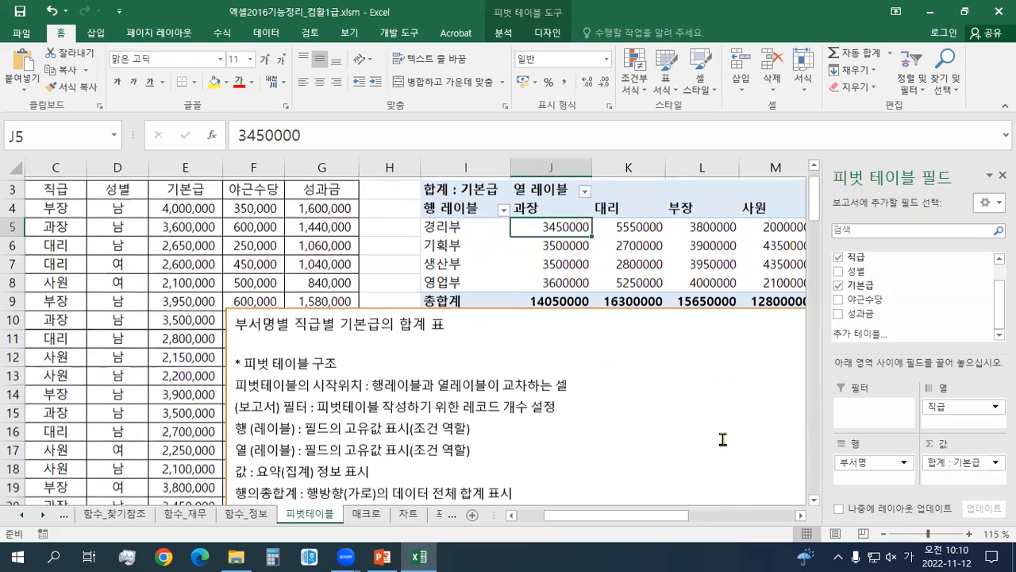
{"action": "left_click_drag", "start_coordinate": [235, 303], "coordinate": [415, 315]}
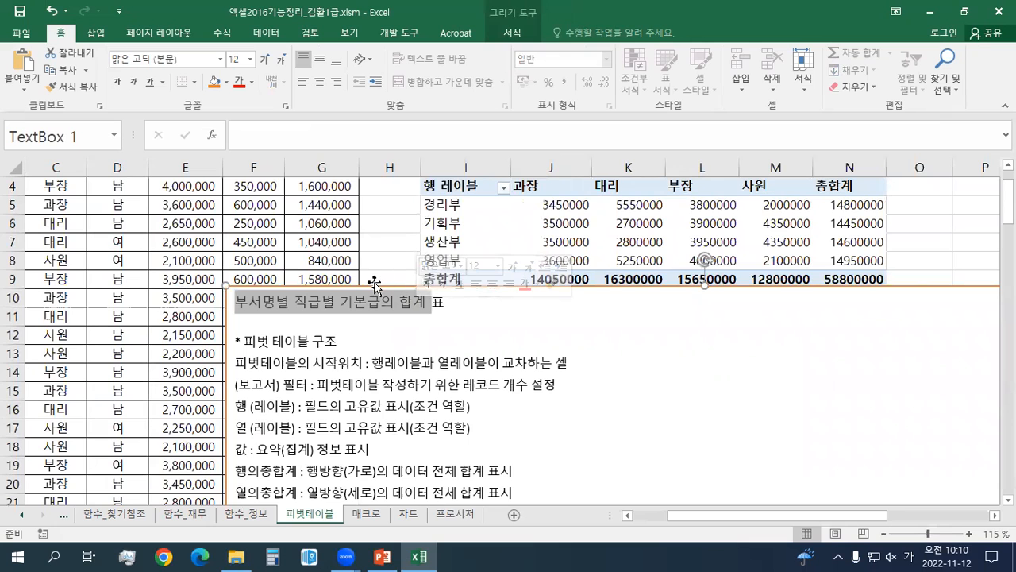
{"action": "left_click_drag", "start_coordinate": [374, 283], "coordinate": [522, 291]}
{"action": "left_click", "coordinate": [541, 245]}
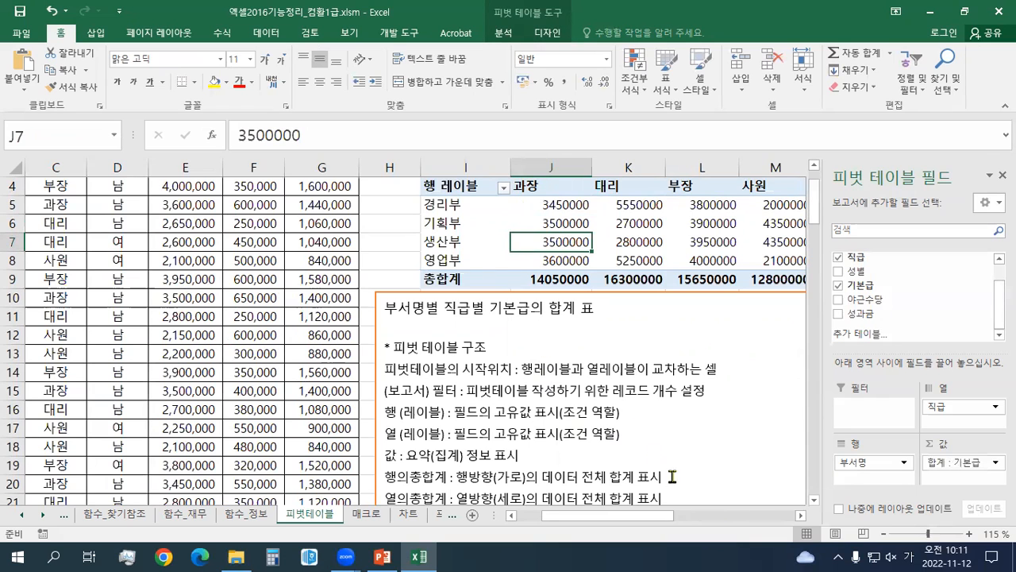
Step: Examine each department's base salary values across the ranks by selecting the pivot rows from column J to column M
{"action": "left_click", "coordinate": [792, 515]}
{"action": "left_click", "coordinate": [792, 516]}
{"action": "left_click", "coordinate": [793, 515]}
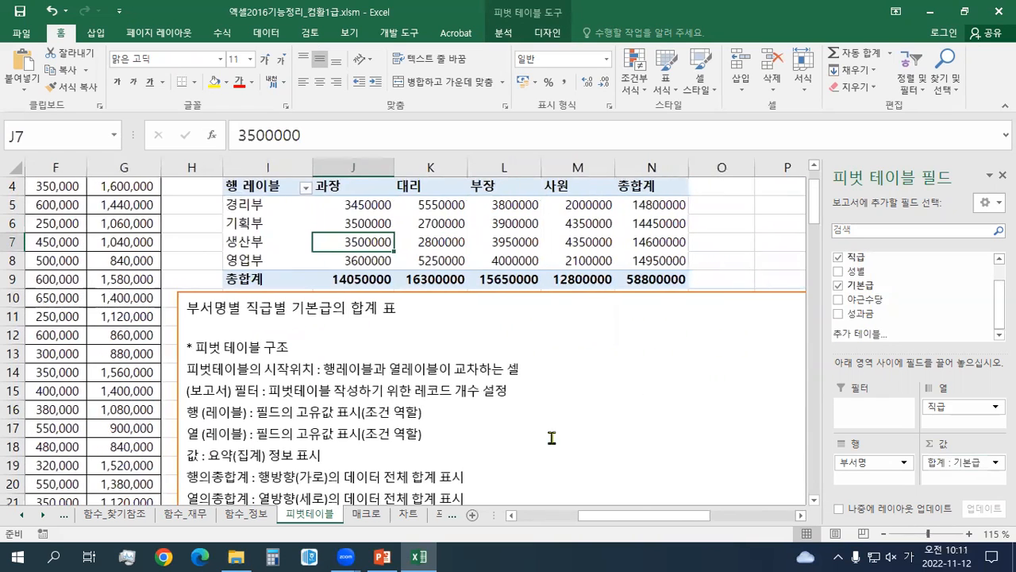
{"action": "scroll", "coordinate": [553, 437], "scroll_direction": "up", "scroll_amount": 1}
{"action": "left_click_drag", "start_coordinate": [370, 262], "coordinate": [578, 265]}
{"action": "left_click_drag", "start_coordinate": [369, 280], "coordinate": [583, 279]}
{"action": "left_click_drag", "start_coordinate": [360, 296], "coordinate": [584, 298]}
{"action": "left_click_drag", "start_coordinate": [361, 316], "coordinate": [588, 316]}
{"action": "left_click_drag", "start_coordinate": [369, 261], "coordinate": [601, 261]}
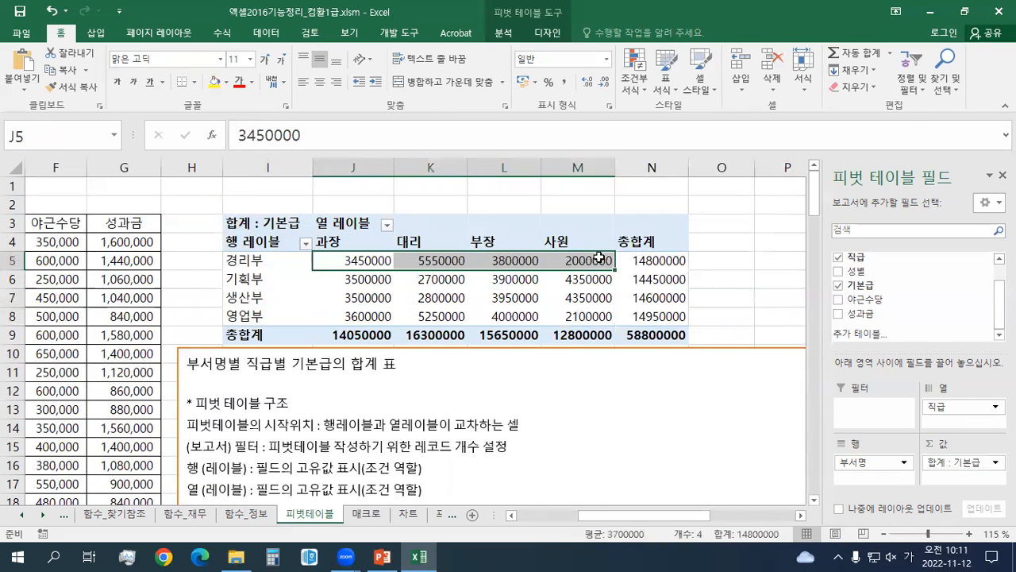
Step: Examine the row grand totals in N5:N8 and check them against the row total description in the notes
{"action": "left_click", "coordinate": [646, 261]}
{"action": "left_click", "coordinate": [652, 278]}
{"action": "left_click", "coordinate": [650, 297]}
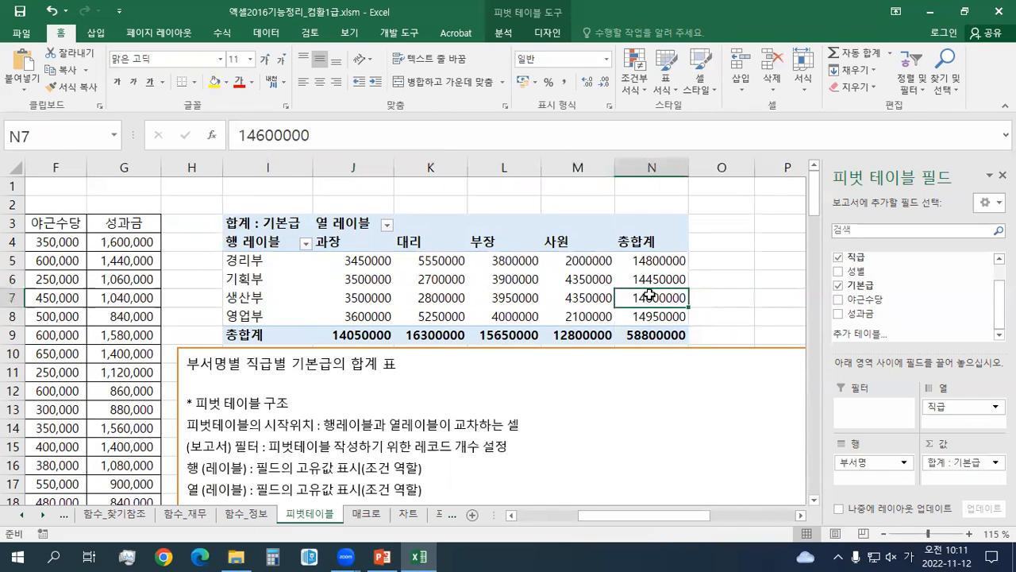
{"action": "left_click", "coordinate": [649, 316]}
{"action": "left_click_drag", "start_coordinate": [653, 266], "coordinate": [651, 317]}
{"action": "scroll", "coordinate": [531, 298], "scroll_direction": "down", "scroll_amount": 3}
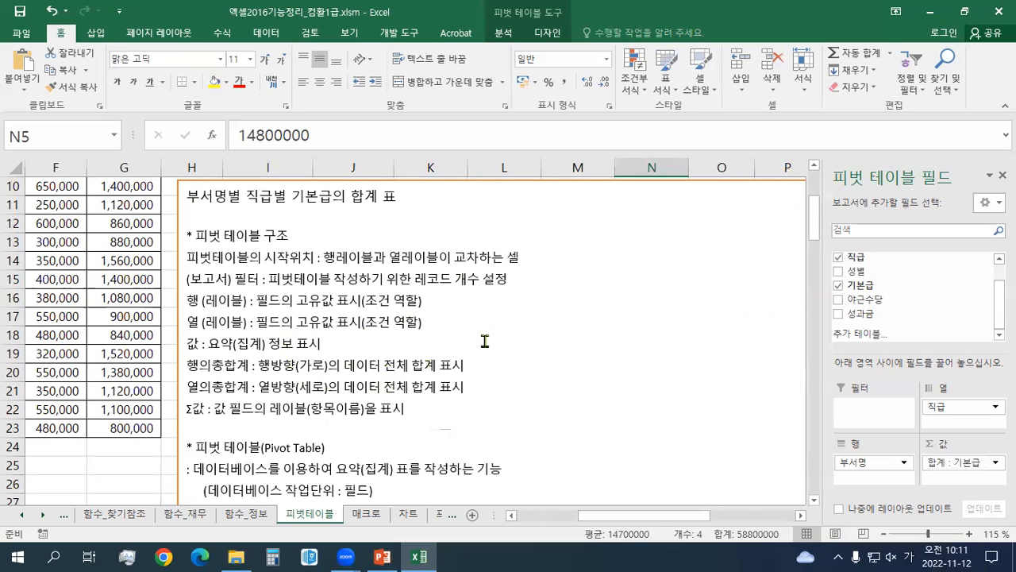
Step: Examine each rank's values in rows 5 to 8 and the column grand totals from J9 to M9, comparing them with the notes
{"action": "scroll", "coordinate": [405, 374], "scroll_direction": "up", "scroll_amount": 3}
{"action": "left_click_drag", "start_coordinate": [369, 262], "coordinate": [370, 305]}
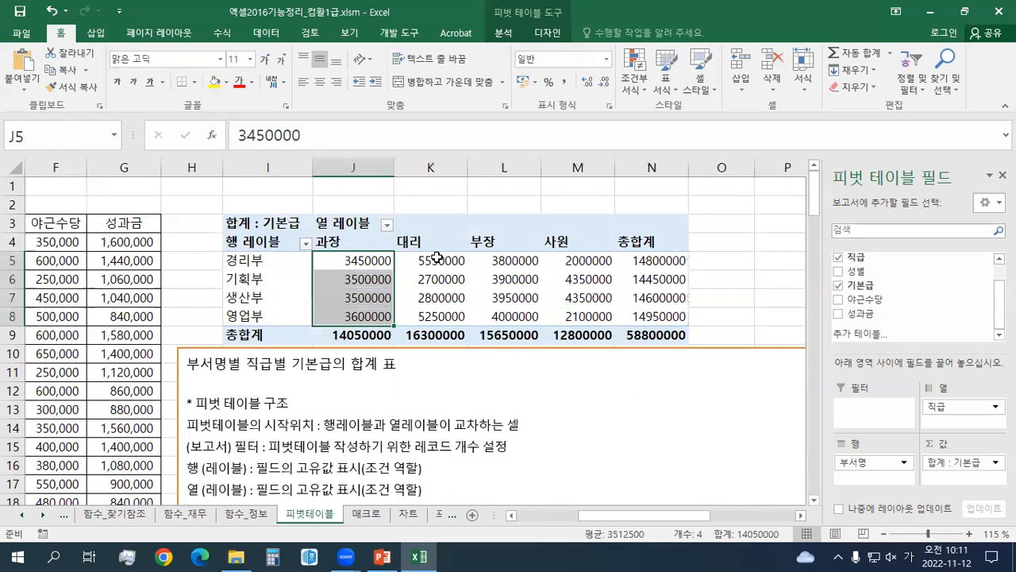
{"action": "left_click_drag", "start_coordinate": [435, 258], "coordinate": [442, 309]}
{"action": "left_click_drag", "start_coordinate": [506, 266], "coordinate": [508, 315]}
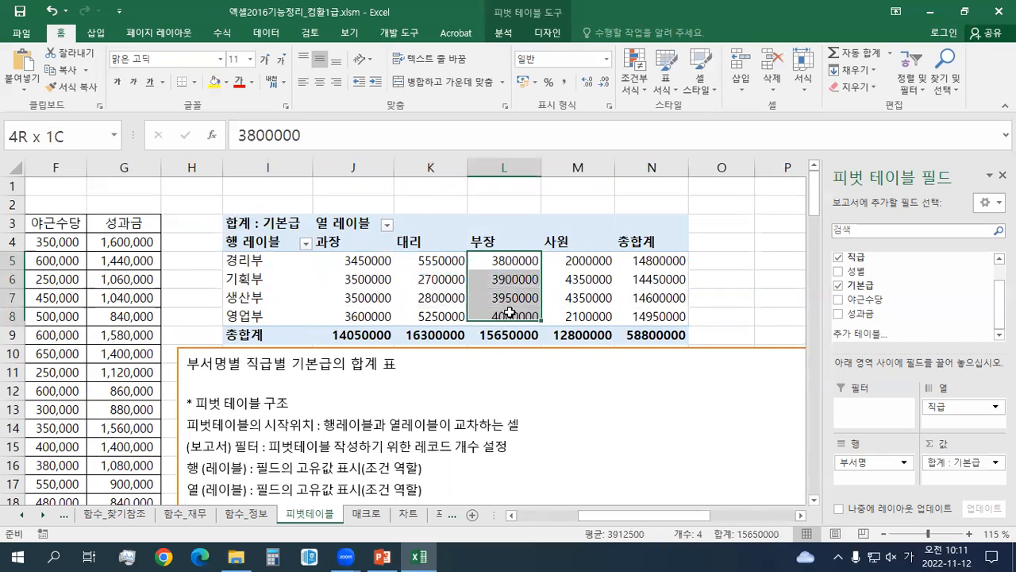
{"action": "left_click_drag", "start_coordinate": [586, 262], "coordinate": [587, 316]}
{"action": "left_click", "coordinate": [377, 336]}
{"action": "key", "text": "Right"}
{"action": "key", "text": "Right"}
{"action": "key", "text": "Right"}
{"action": "scroll", "coordinate": [446, 364], "scroll_direction": "down", "scroll_amount": 2}
{"action": "scroll", "coordinate": [429, 362], "scroll_direction": "down", "scroll_amount": 1}
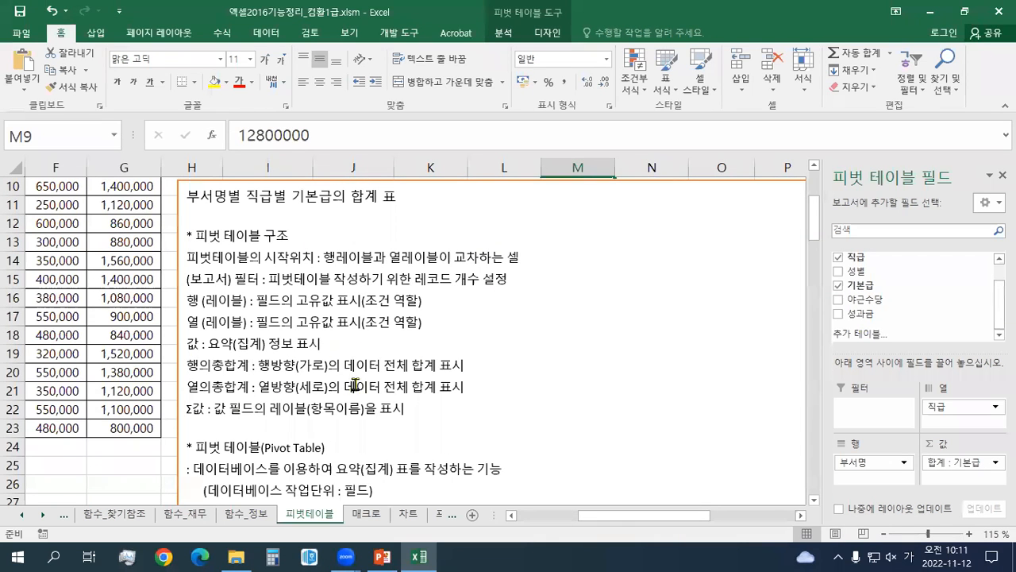
Step: Add the 성별 field to the report filter area of the pivot table
{"action": "scroll", "coordinate": [414, 366], "scroll_direction": "up", "scroll_amount": 2}
{"action": "scroll", "coordinate": [417, 366], "scroll_direction": "up", "scroll_amount": 1}
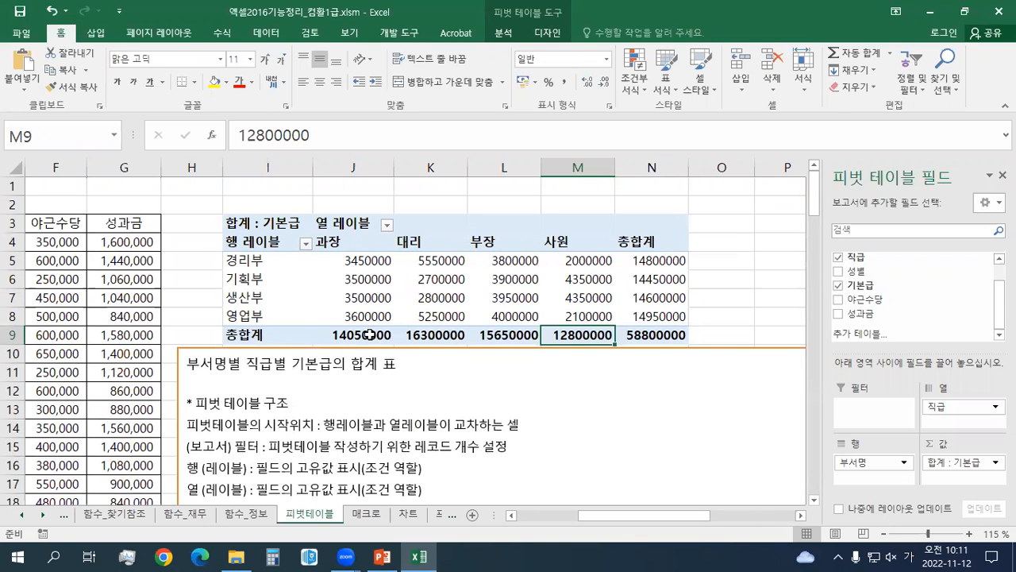
{"action": "scroll", "coordinate": [366, 328], "scroll_direction": "down", "scroll_amount": 1}
{"action": "scroll", "coordinate": [365, 328], "scroll_direction": "up", "scroll_amount": 1}
{"action": "scroll", "coordinate": [366, 328], "scroll_direction": "up", "scroll_amount": 1}
{"action": "scroll", "coordinate": [870, 301], "scroll_direction": "up", "scroll_amount": 1}
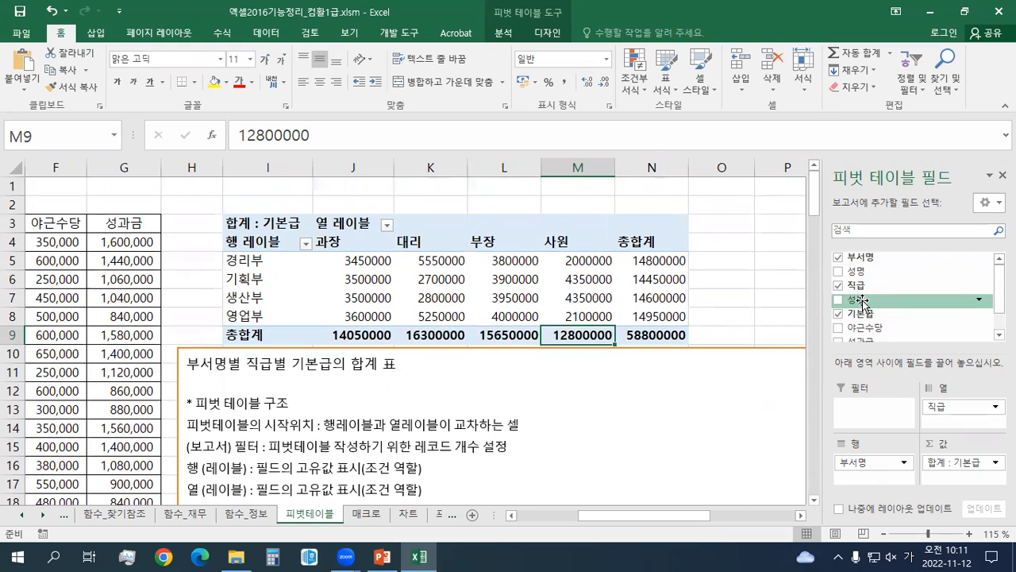
{"action": "left_click_drag", "start_coordinate": [857, 301], "coordinate": [869, 414]}
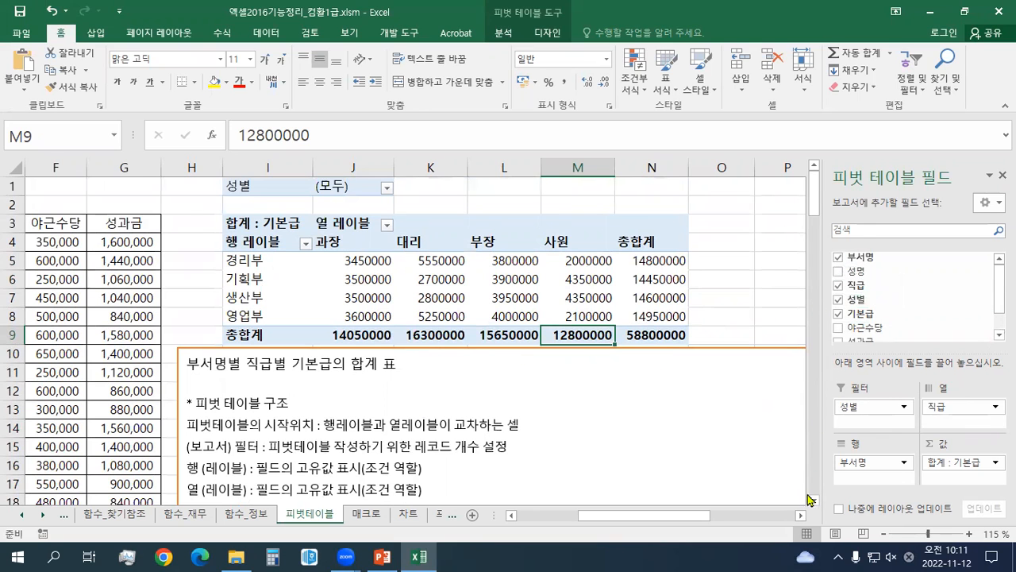
Step: Filter the pivot table by 성별 to show only 남 and select the pivot range I3:N9
{"action": "scroll", "coordinate": [810, 498], "scroll_direction": "down", "scroll_amount": 4}
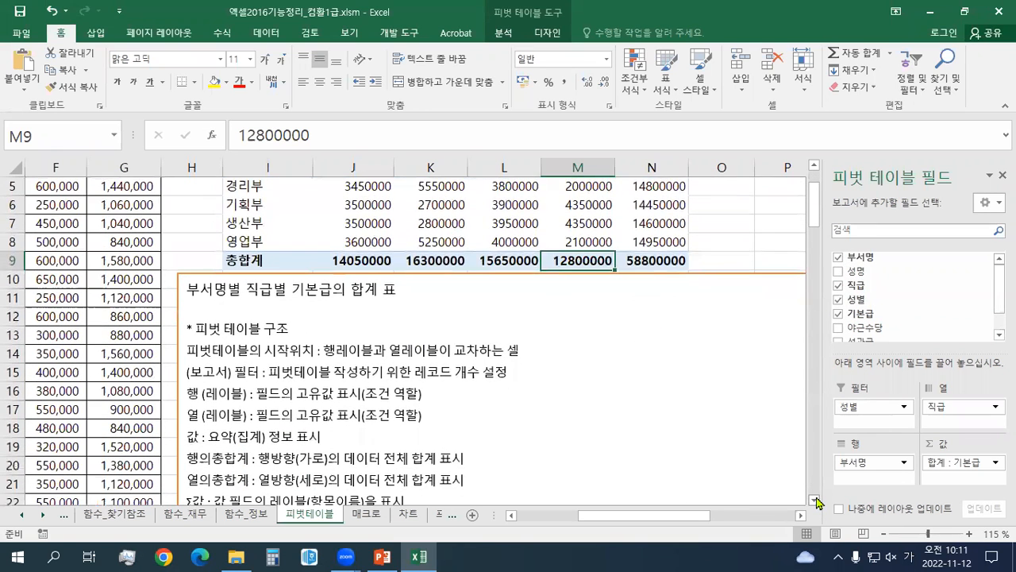
{"action": "scroll", "coordinate": [816, 502], "scroll_direction": "down", "scroll_amount": 5}
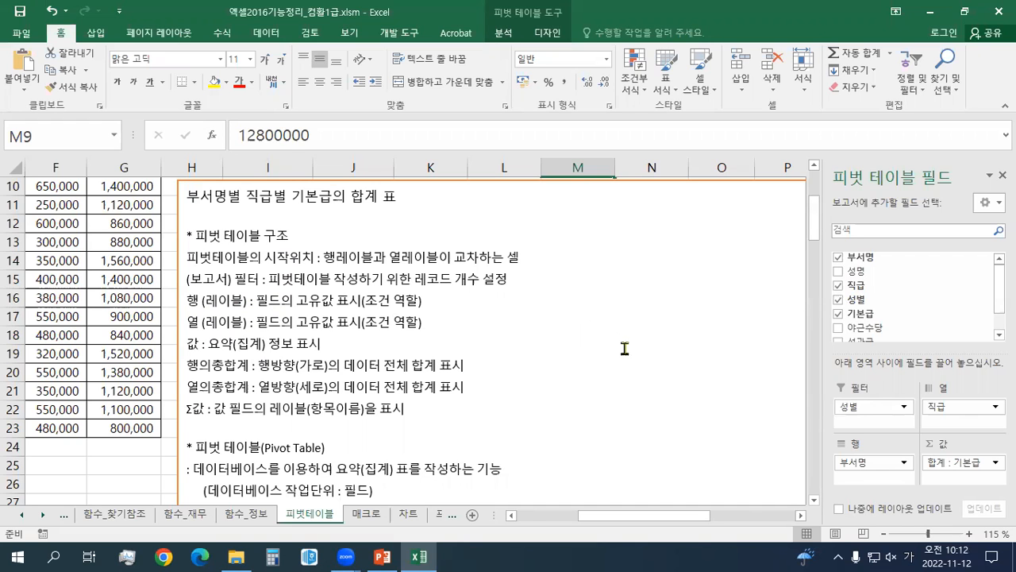
{"action": "scroll", "coordinate": [641, 354], "scroll_direction": "up", "scroll_amount": 3}
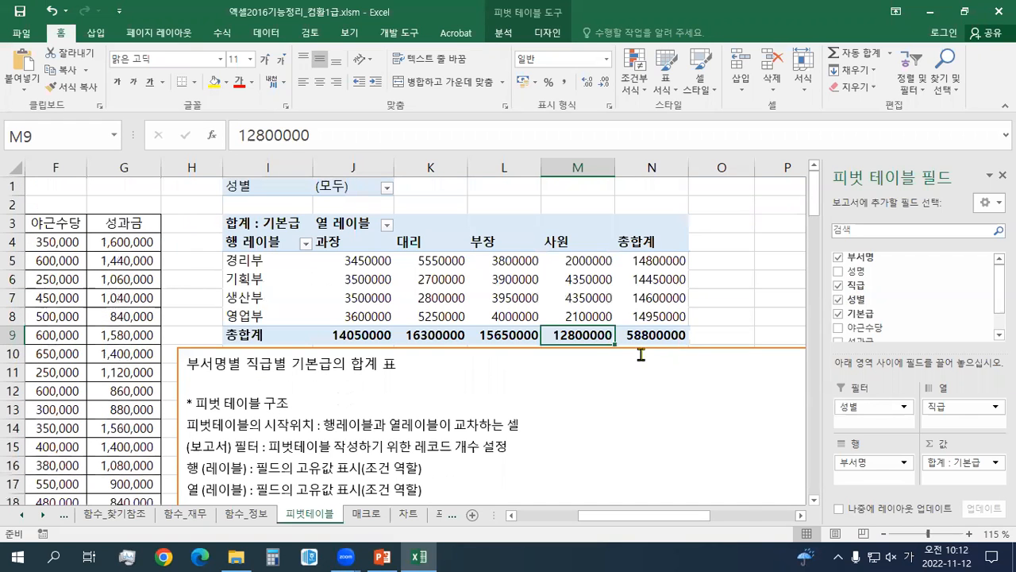
{"action": "left_click", "coordinate": [385, 189]}
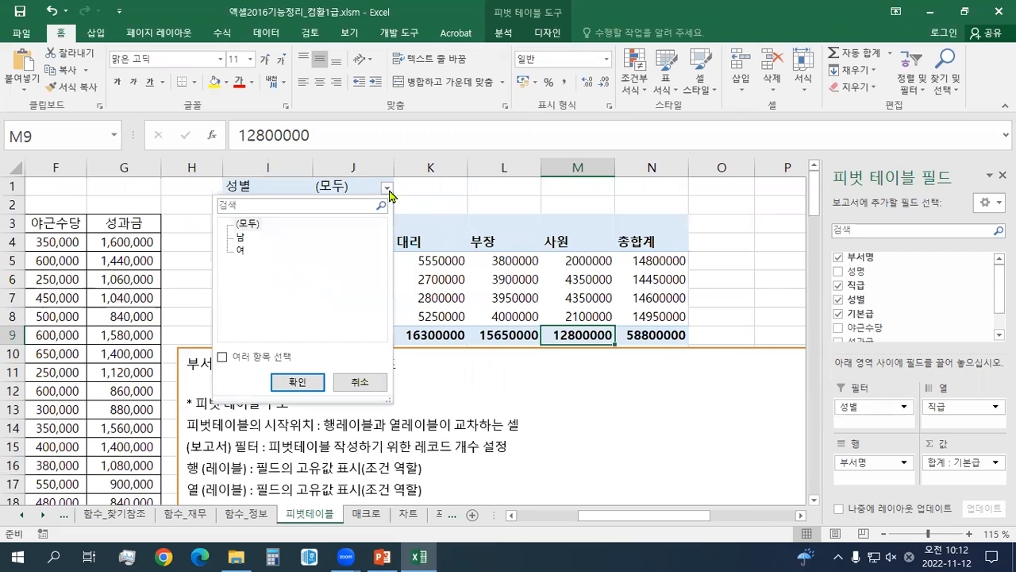
{"action": "left_click", "coordinate": [387, 190]}
{"action": "left_click", "coordinate": [388, 191]}
{"action": "left_click", "coordinate": [251, 228]}
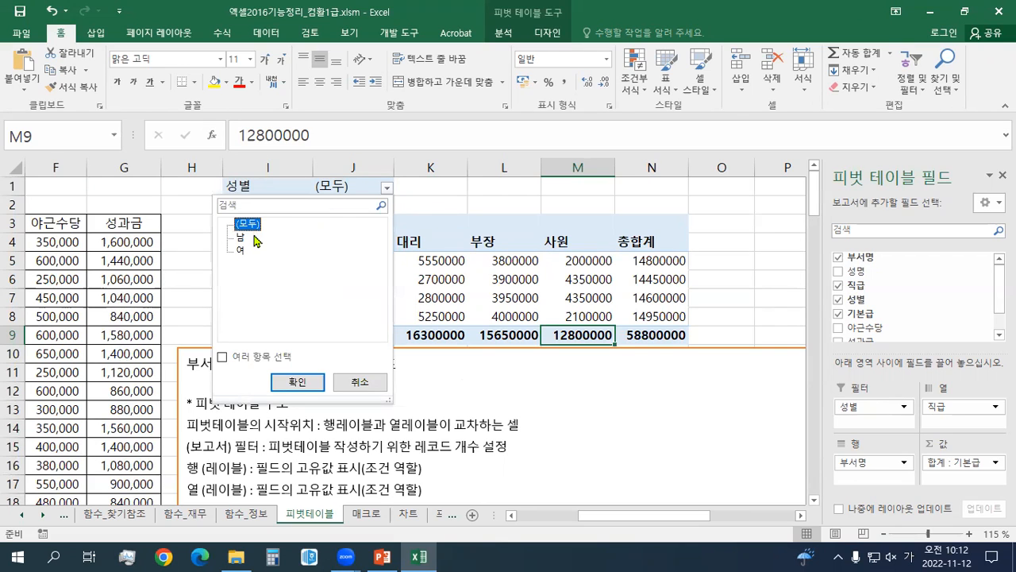
{"action": "left_click", "coordinate": [241, 237]}
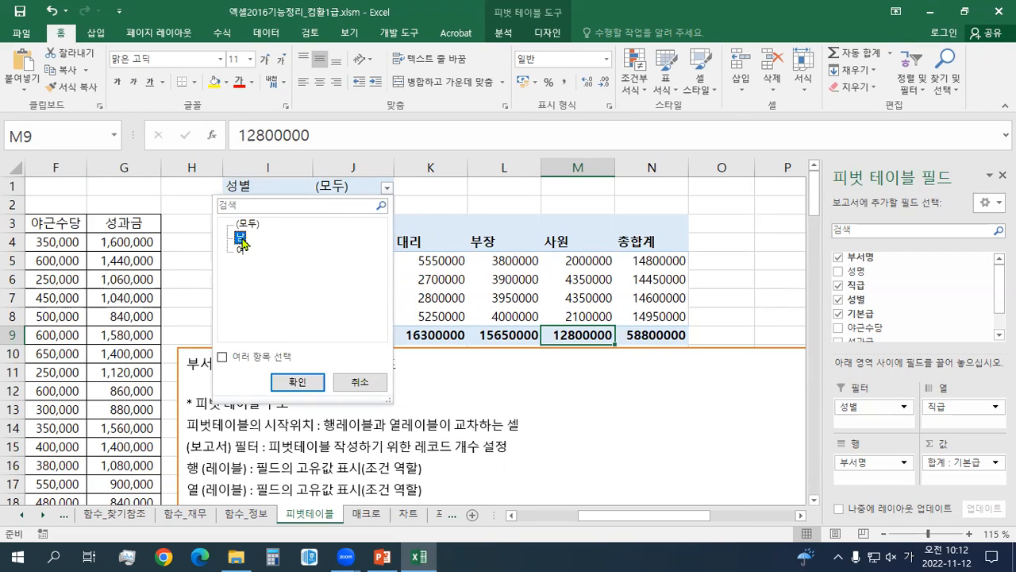
{"action": "left_click", "coordinate": [300, 382]}
{"action": "left_click", "coordinate": [294, 224]}
{"action": "left_click_drag", "start_coordinate": [298, 226], "coordinate": [637, 328]}
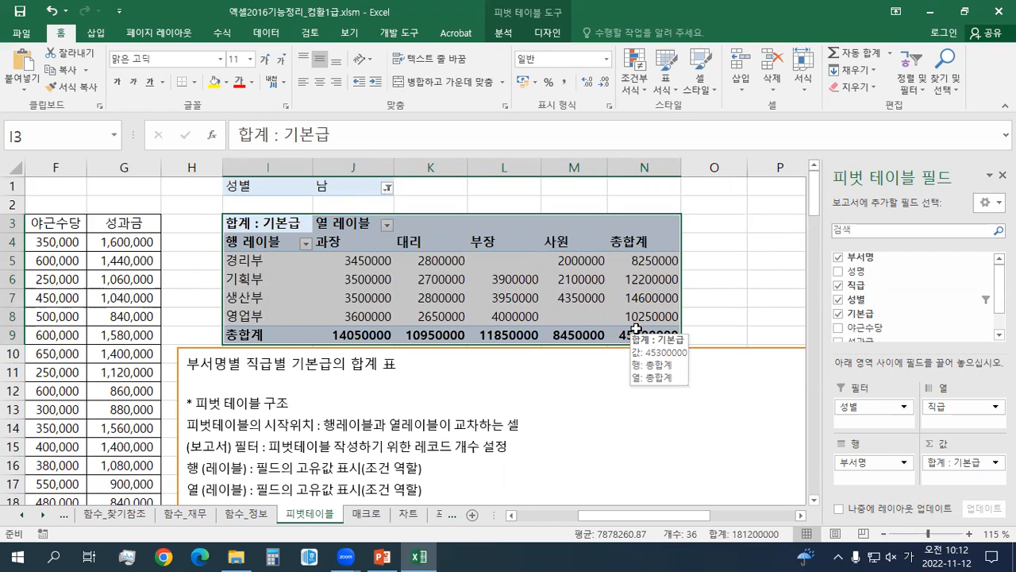
Step: Change the 성별 report filter to 여, select the pivot range I3:M8, and return to its starting cell I3
{"action": "left_click", "coordinate": [388, 190]}
{"action": "left_click", "coordinate": [240, 250]}
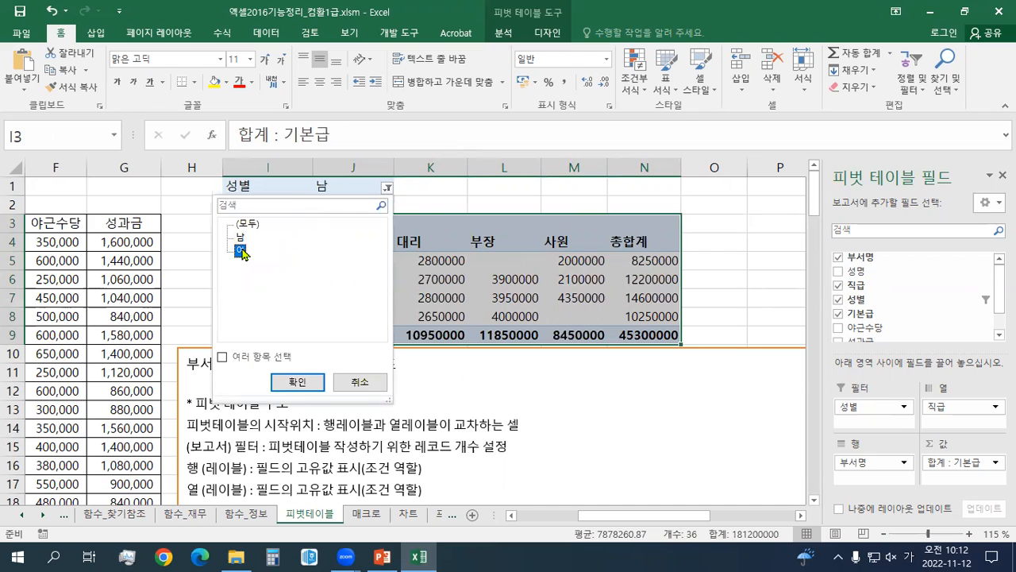
{"action": "left_click", "coordinate": [295, 384]}
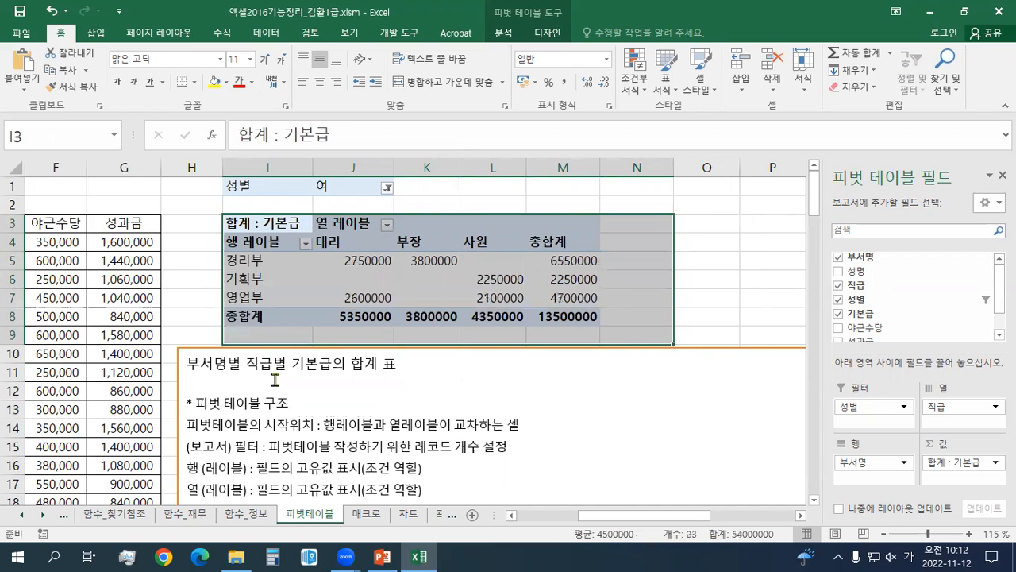
{"action": "left_click", "coordinate": [358, 277]}
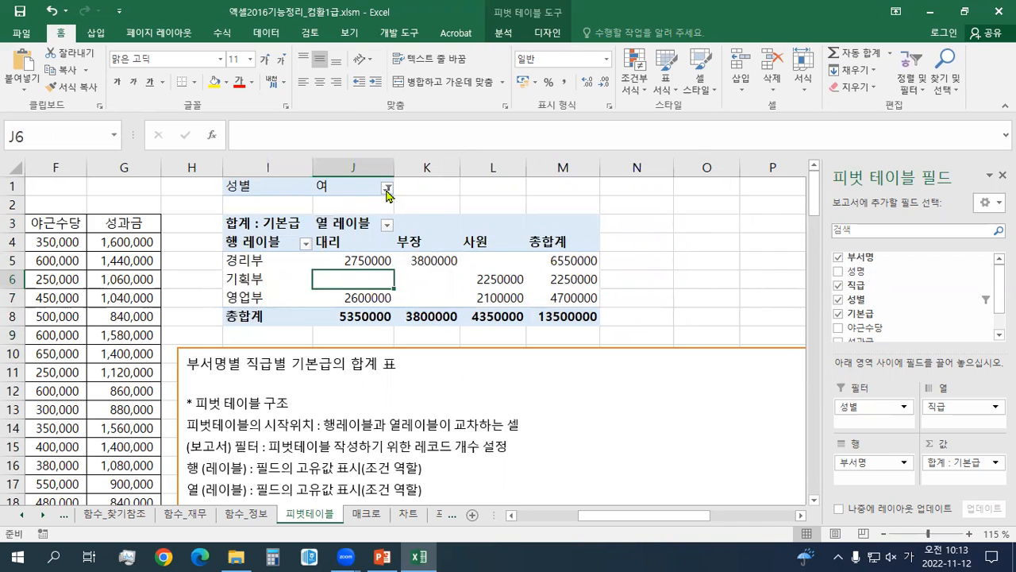
{"action": "left_click_drag", "start_coordinate": [282, 224], "coordinate": [588, 318]}
{"action": "left_click", "coordinate": [272, 223]}
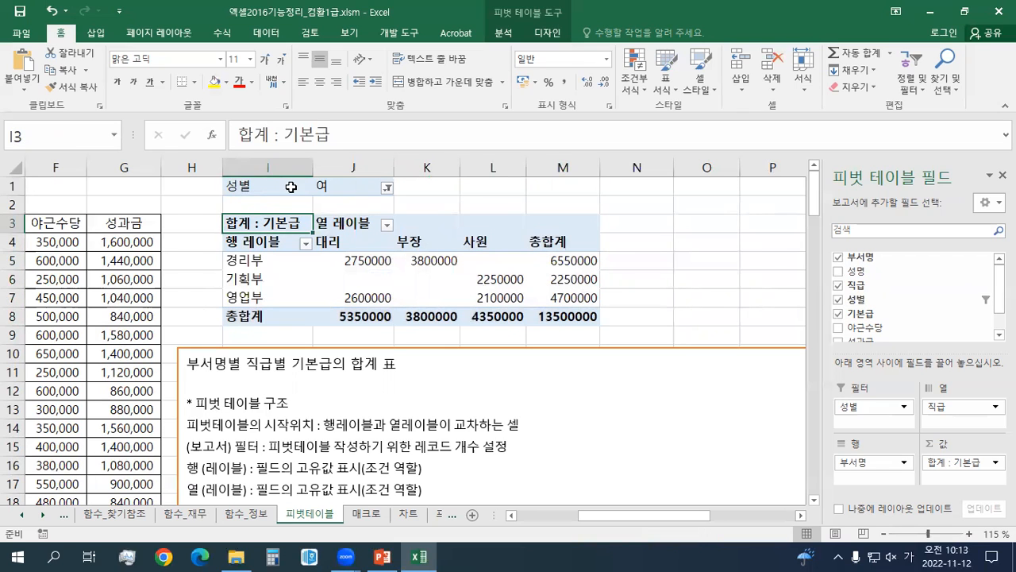
{"action": "left_click_drag", "start_coordinate": [288, 223], "coordinate": [545, 308]}
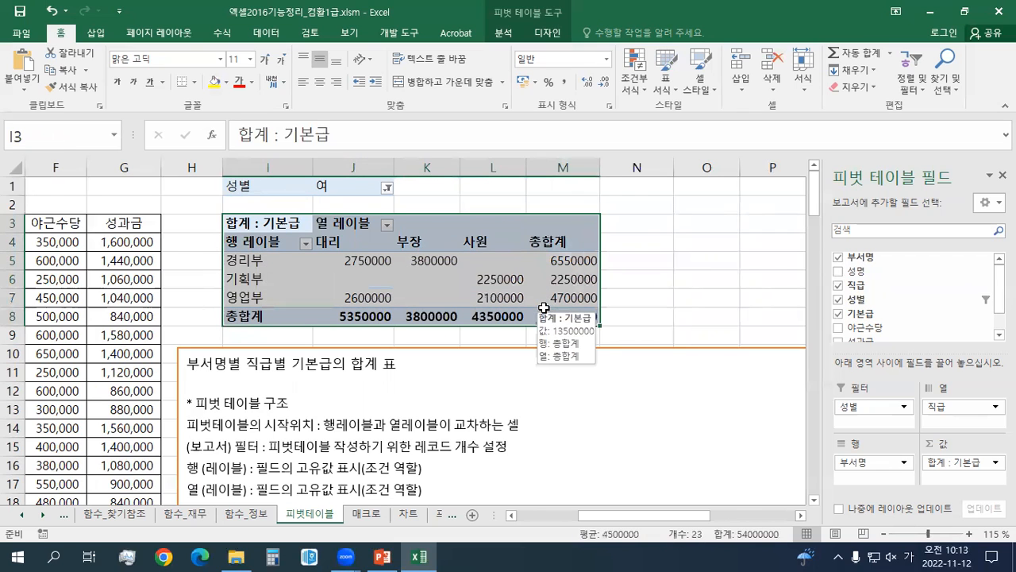
{"action": "left_click", "coordinate": [268, 223]}
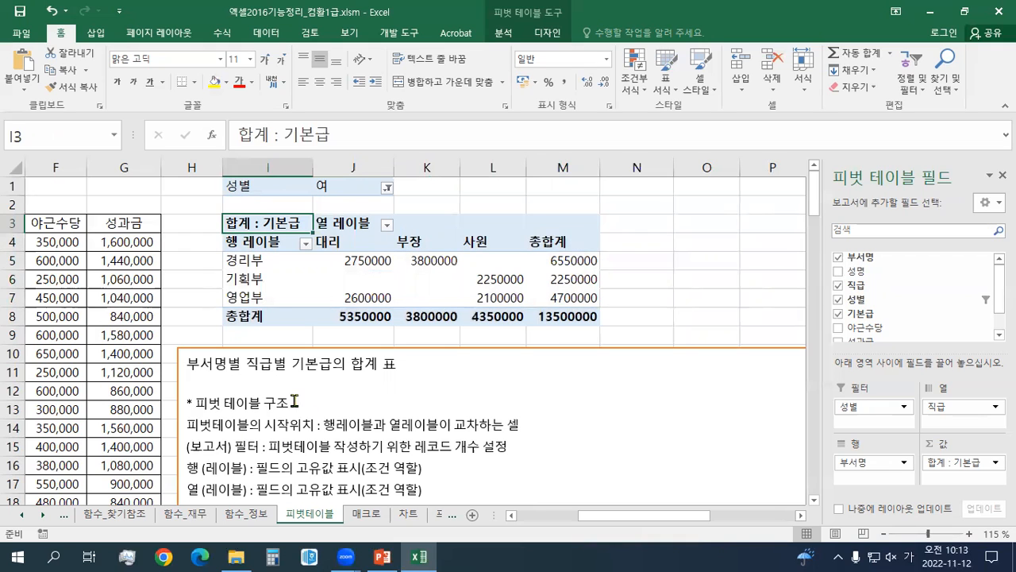
Step: Reset the 성별 report filter to (모두)
{"action": "left_click", "coordinate": [387, 188]}
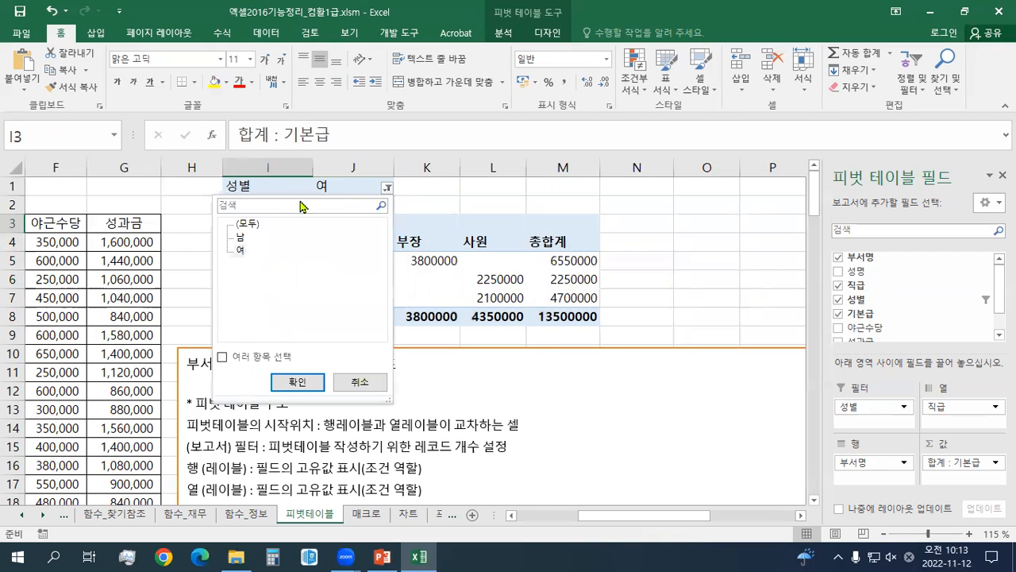
{"action": "left_click", "coordinate": [249, 226]}
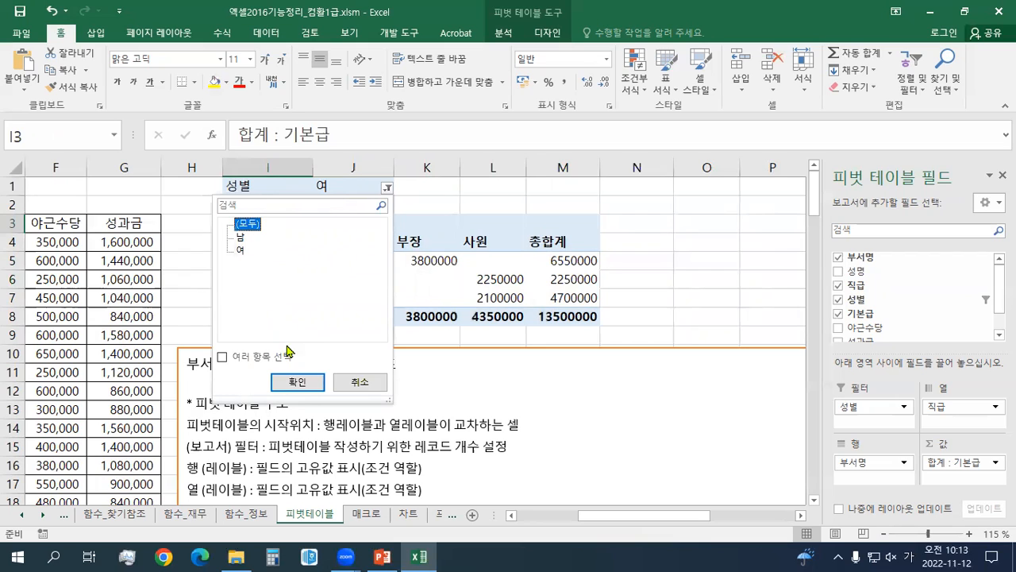
{"action": "left_click", "coordinate": [292, 384]}
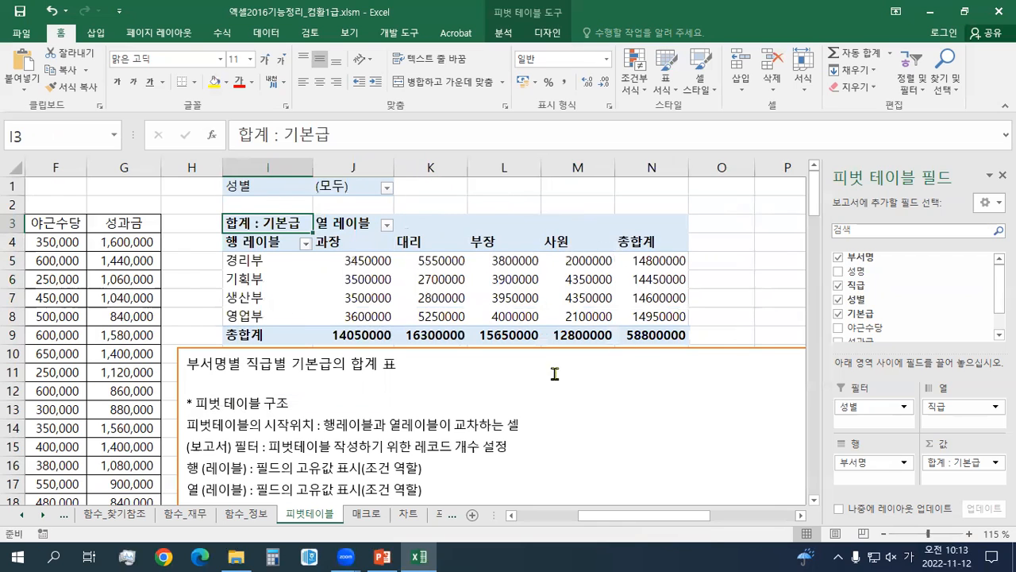
{"action": "mouse_move", "coordinate": [465, 279]}
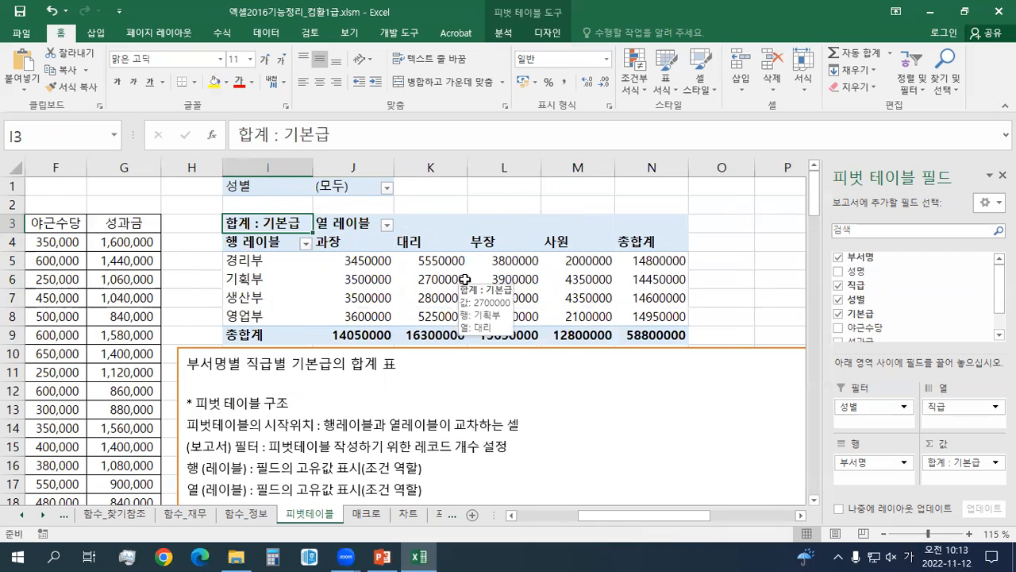
{"action": "mouse_move", "coordinate": [489, 297]}
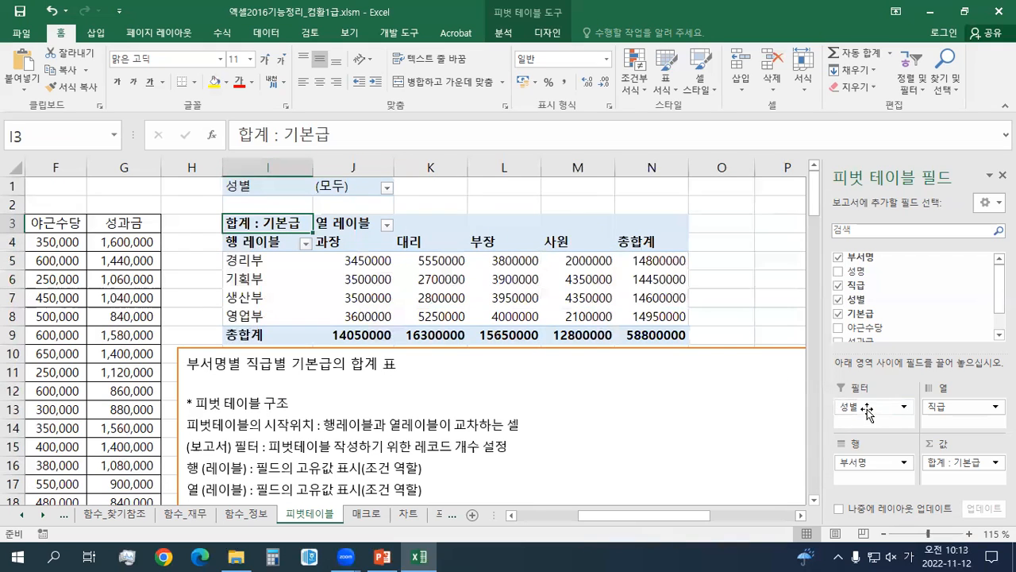
Step: Remove 성별 from the report filter and add it back, selecting the filter label in I1 and the pivot start cell I3
{"action": "left_click_drag", "start_coordinate": [869, 410], "coordinate": [935, 315]}
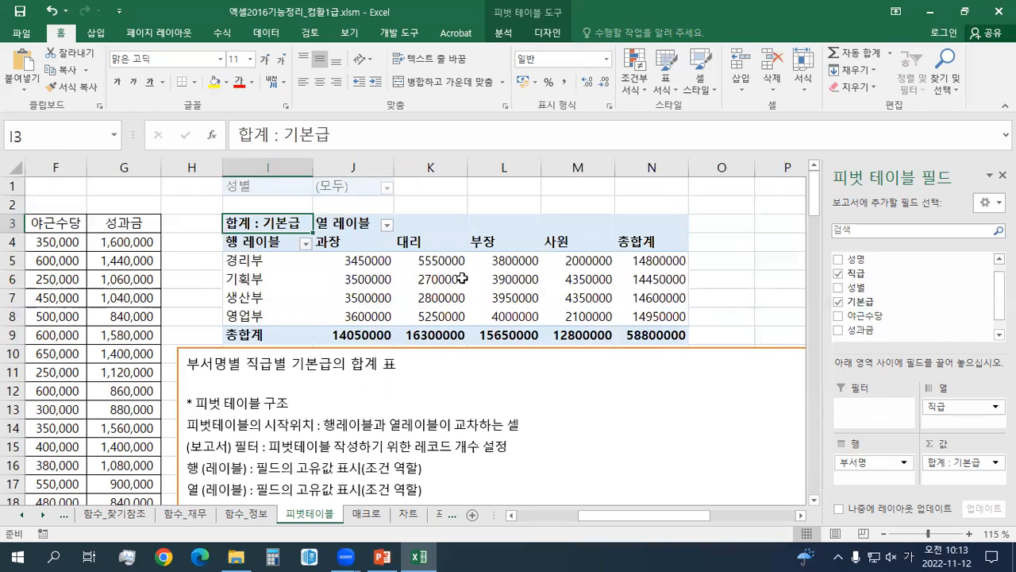
{"action": "left_click_drag", "start_coordinate": [856, 287], "coordinate": [867, 407]}
{"action": "left_click", "coordinate": [258, 187]}
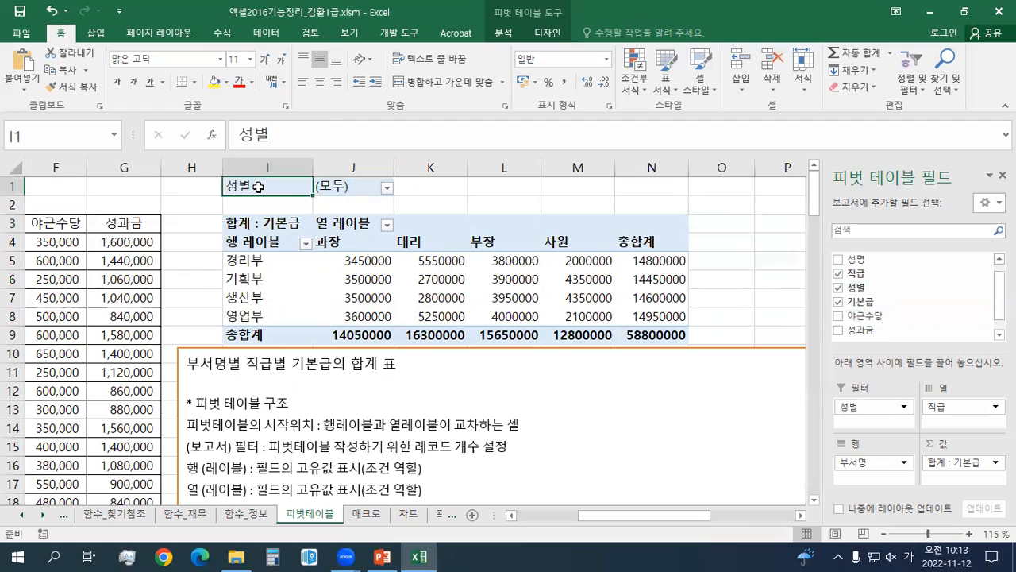
{"action": "left_click", "coordinate": [260, 230]}
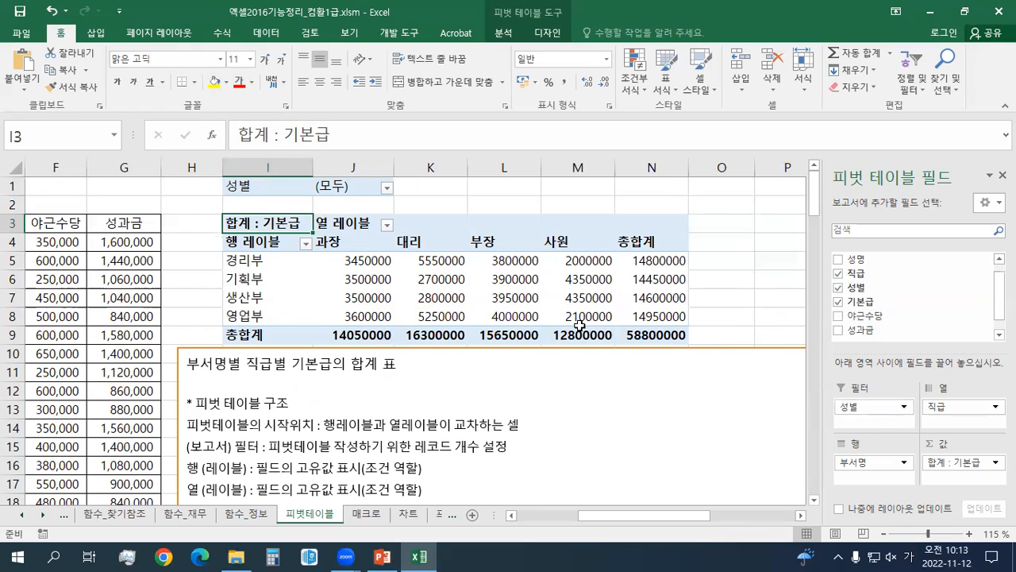
Step: Take the 성별 field out of the filter area once more and put it back there
{"action": "left_click_drag", "start_coordinate": [864, 406], "coordinate": [925, 311]}
{"action": "left_click_drag", "start_coordinate": [860, 279], "coordinate": [926, 302]}
{"action": "left_click_drag", "start_coordinate": [857, 271], "coordinate": [877, 423]}
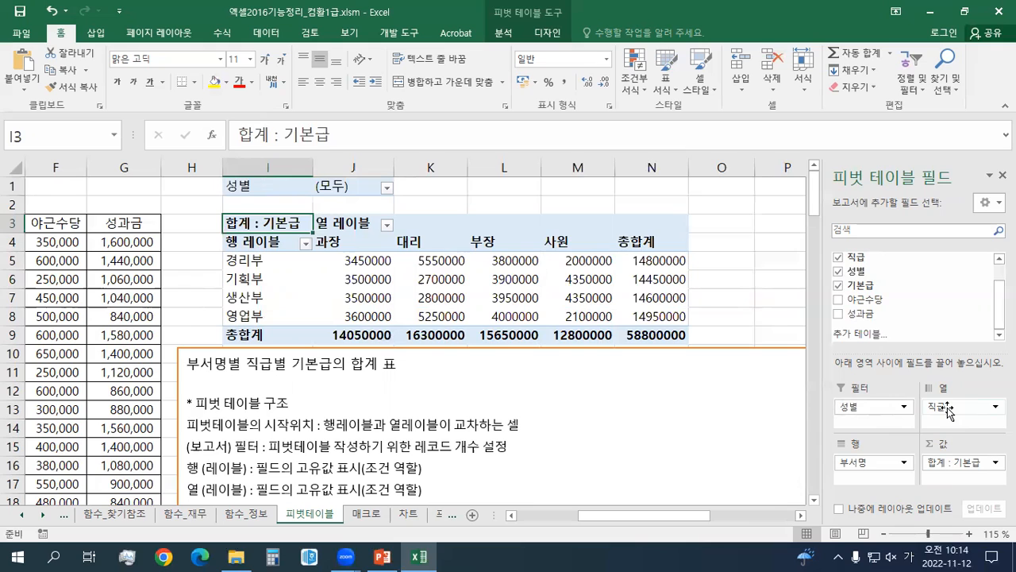
Step: Swap the pivot table's axes by placing 직급 in the rows area and 부서명 in the columns area
{"action": "left_click_drag", "start_coordinate": [947, 409], "coordinate": [883, 479]}
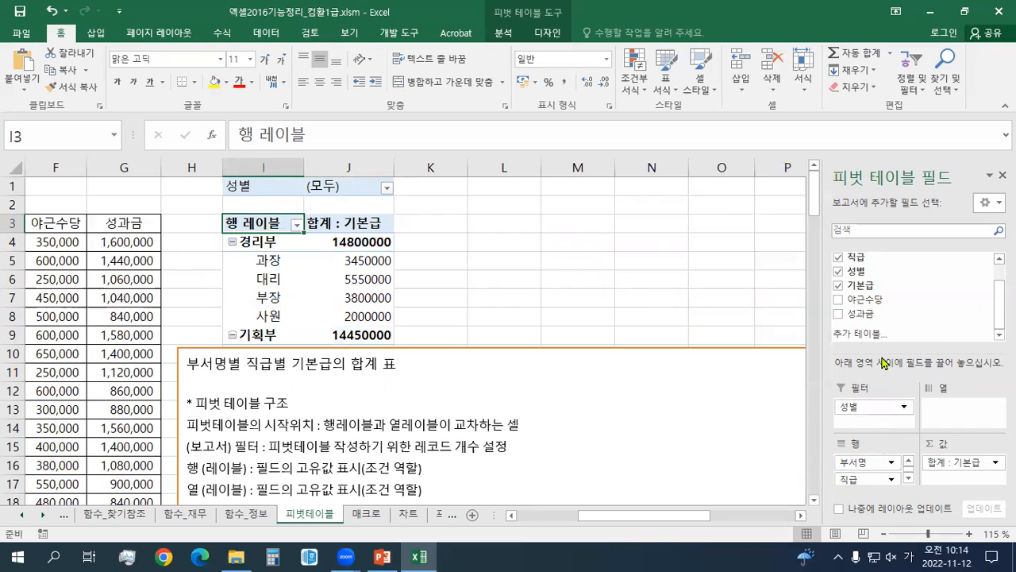
{"action": "left_click_drag", "start_coordinate": [883, 352], "coordinate": [882, 335]}
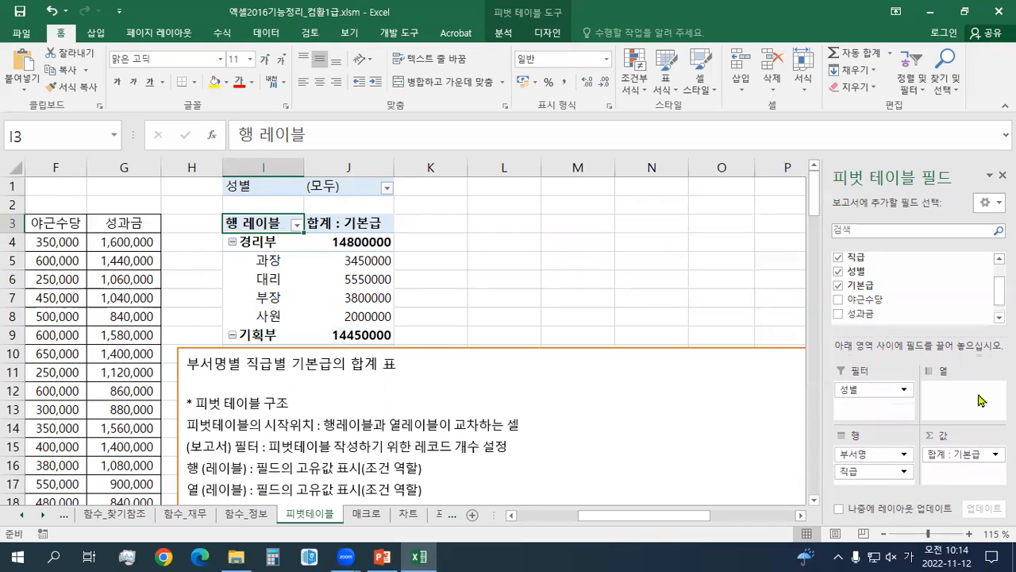
{"action": "left_click_drag", "start_coordinate": [903, 453], "coordinate": [951, 394]}
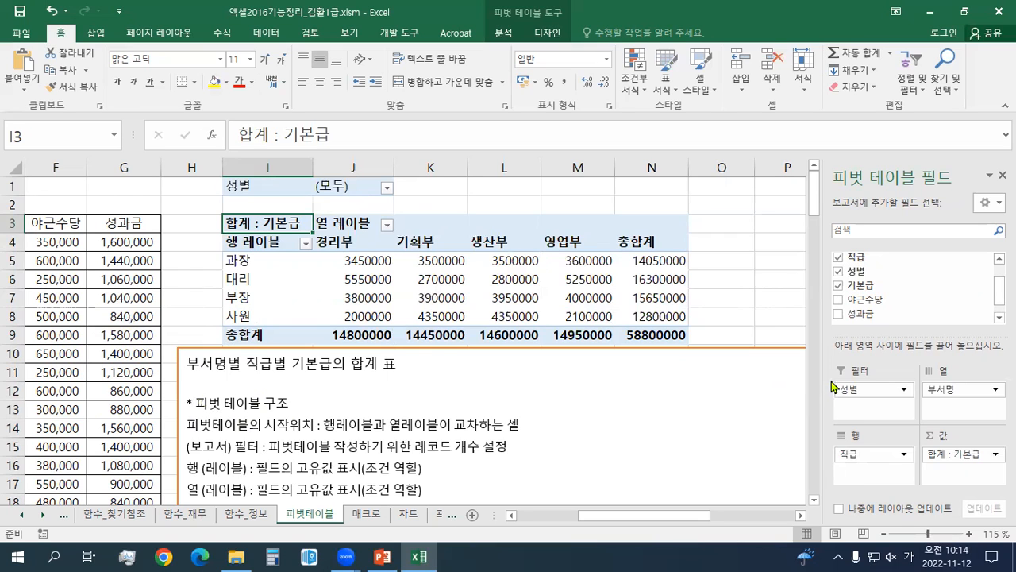
{"action": "scroll", "coordinate": [645, 389], "scroll_direction": "down", "scroll_amount": 1}
{"action": "scroll", "coordinate": [645, 385], "scroll_direction": "up", "scroll_amount": 1}
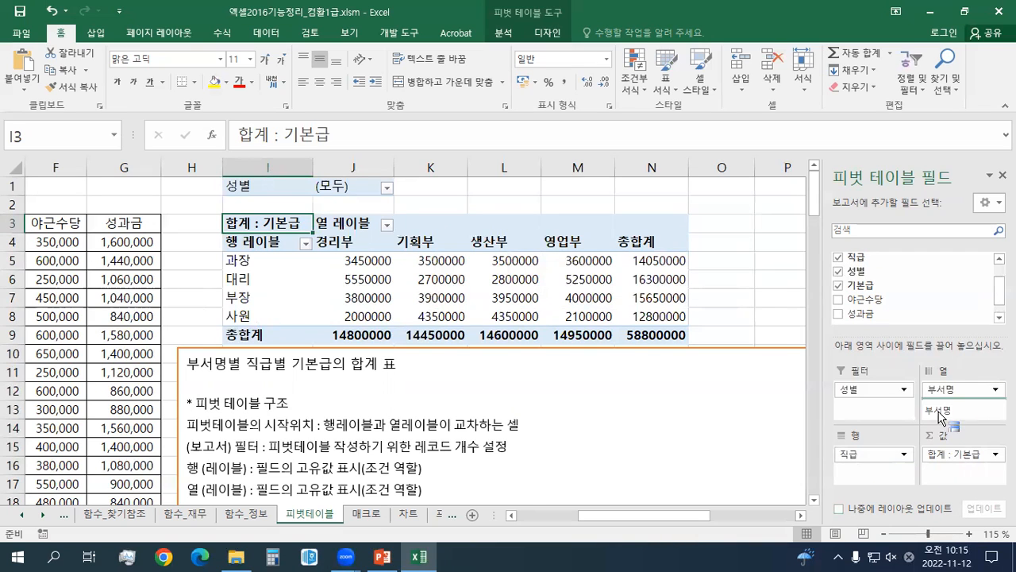
{"action": "mouse_move", "coordinate": [866, 455]}
{"action": "left_mouse_down"}
{"action": "mouse_move", "coordinate": [961, 413]}
{"action": "mouse_move", "coordinate": [953, 396]}
{"action": "mouse_move", "coordinate": [883, 463]}
{"action": "left_mouse_up"}
{"action": "mouse_move", "coordinate": [953, 389]}
{"action": "left_mouse_down"}
{"action": "mouse_move", "coordinate": [861, 467]}
{"action": "mouse_move", "coordinate": [953, 397]}
{"action": "left_mouse_up"}
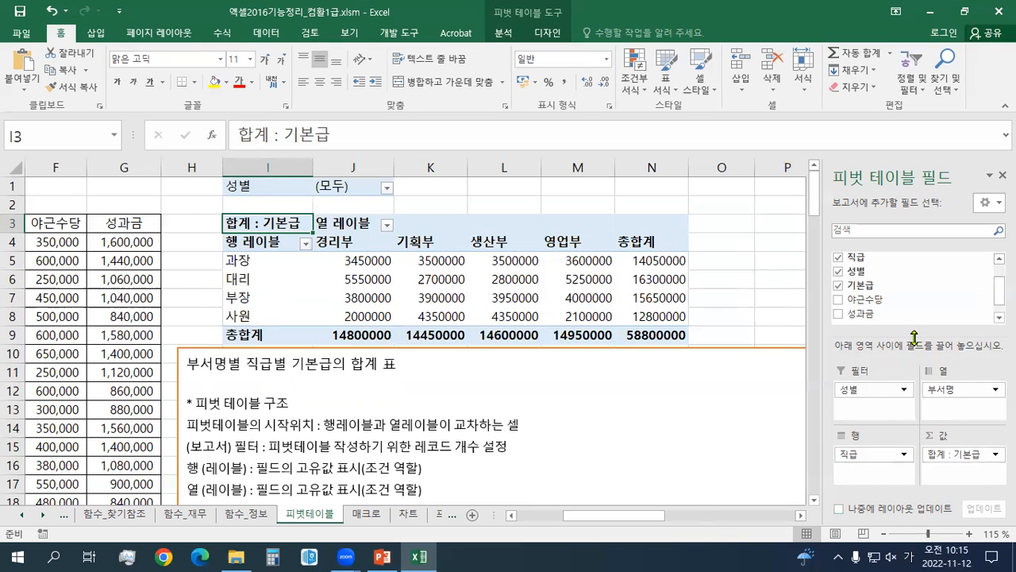
Step: Add 야근수당 to the values area and set its summary function to 평균
{"action": "left_click_drag", "start_coordinate": [915, 338], "coordinate": [913, 330]}
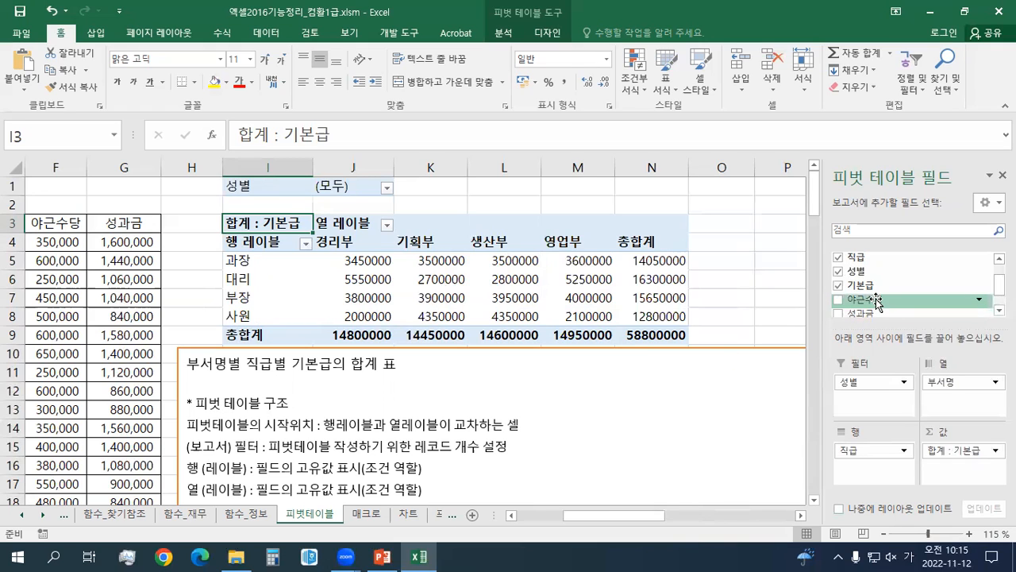
{"action": "left_click_drag", "start_coordinate": [876, 300], "coordinate": [962, 468]}
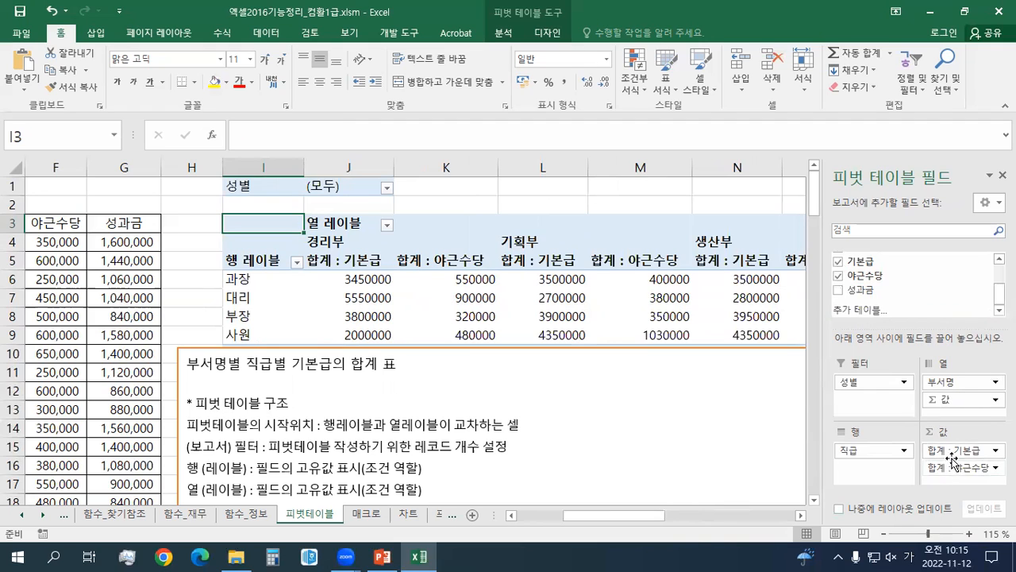
{"action": "left_click", "coordinate": [995, 467]}
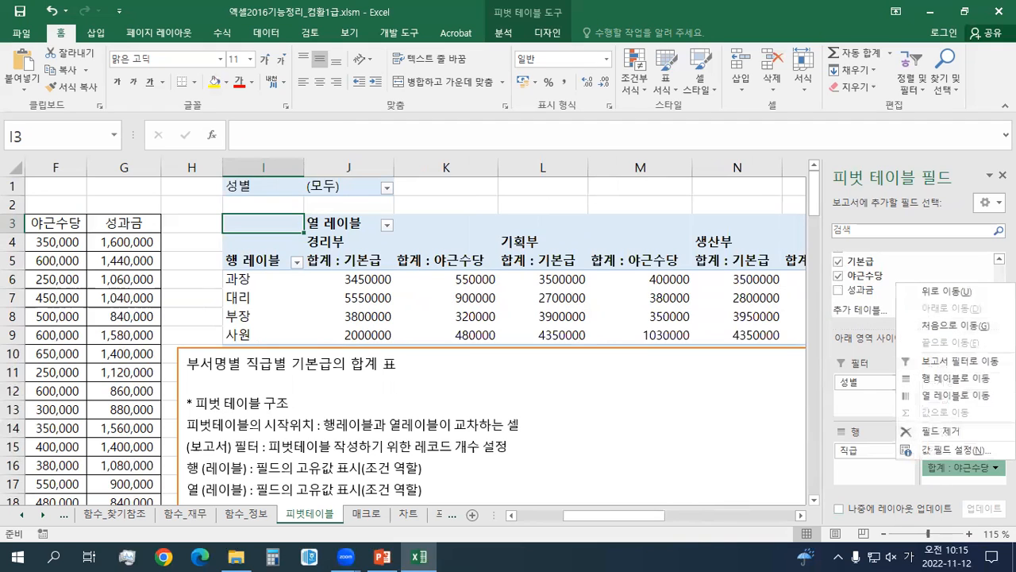
{"action": "left_click", "coordinate": [994, 467]}
{"action": "left_click", "coordinate": [994, 467]}
{"action": "left_click", "coordinate": [995, 467]}
{"action": "left_click", "coordinate": [995, 468]}
{"action": "left_click", "coordinate": [995, 468]}
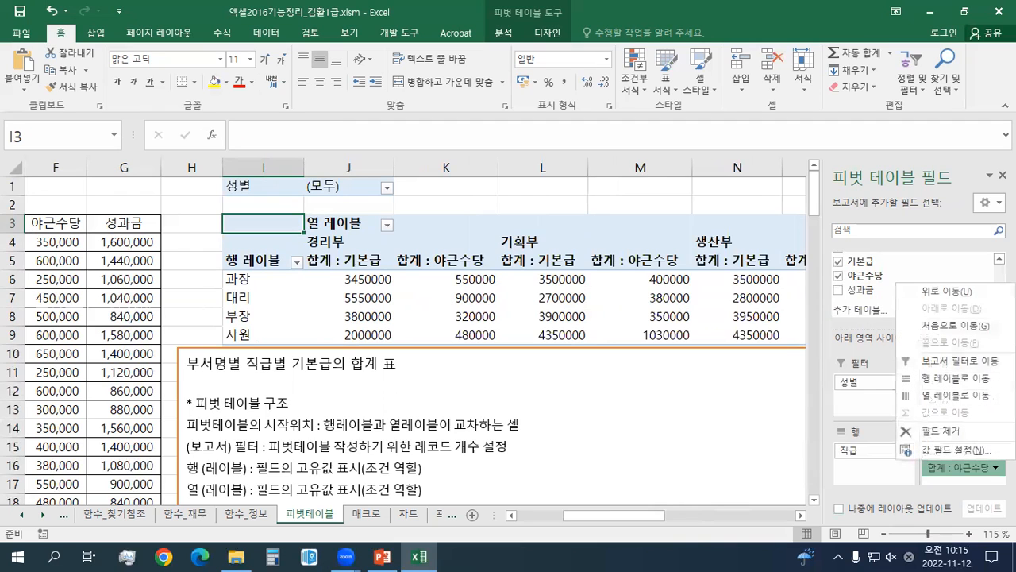
{"action": "left_click", "coordinate": [988, 450]}
{"action": "left_click_drag", "start_coordinate": [270, 107], "coordinate": [611, 147]}
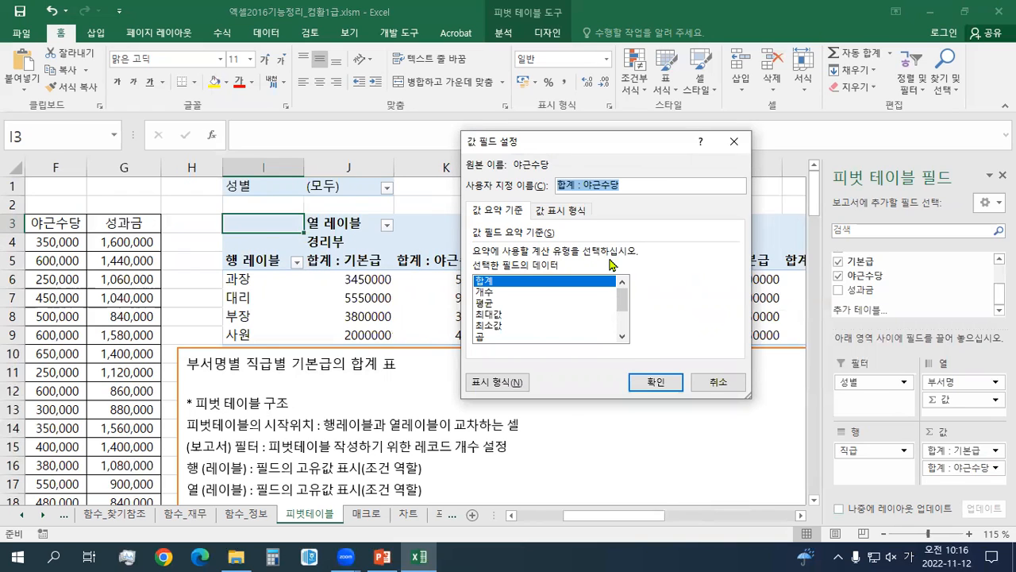
{"action": "left_click", "coordinate": [494, 305]}
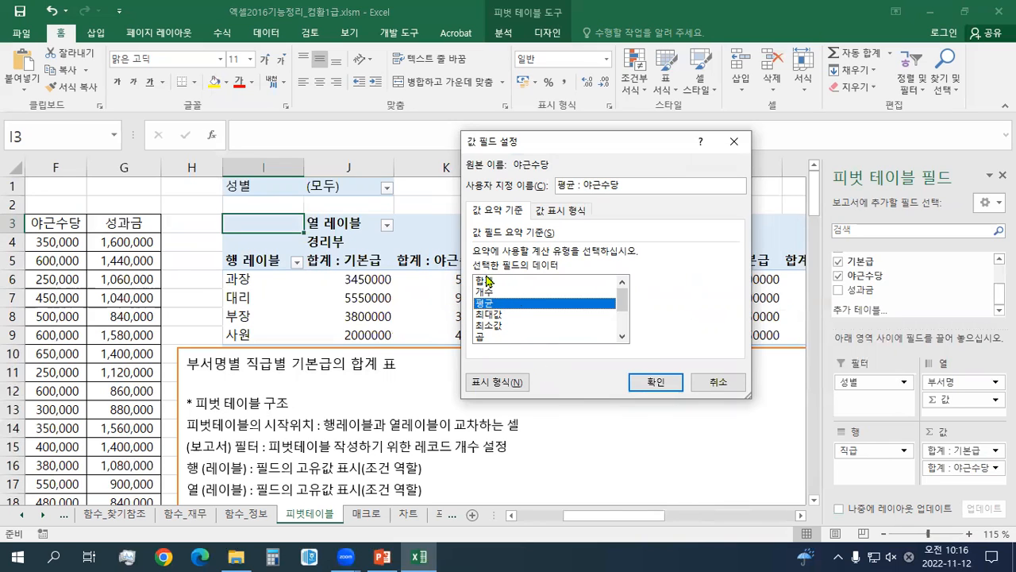
{"action": "left_click", "coordinate": [652, 384]}
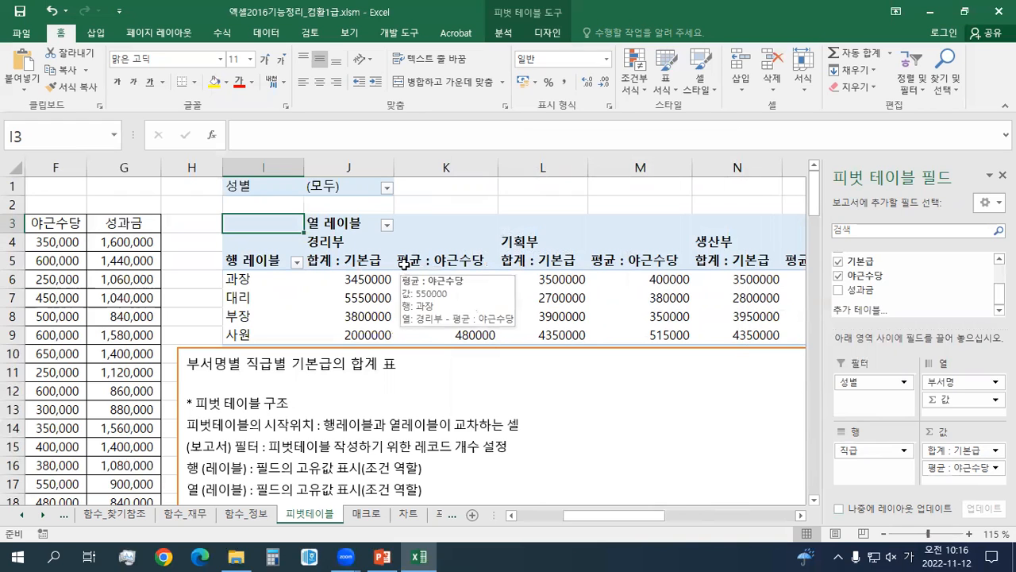
Step: Move the explanation text box down below the pivot table's grand total row and select pivot cell J6
{"action": "left_click", "coordinate": [441, 343]}
{"action": "left_click_drag", "start_coordinate": [442, 345], "coordinate": [439, 364]}
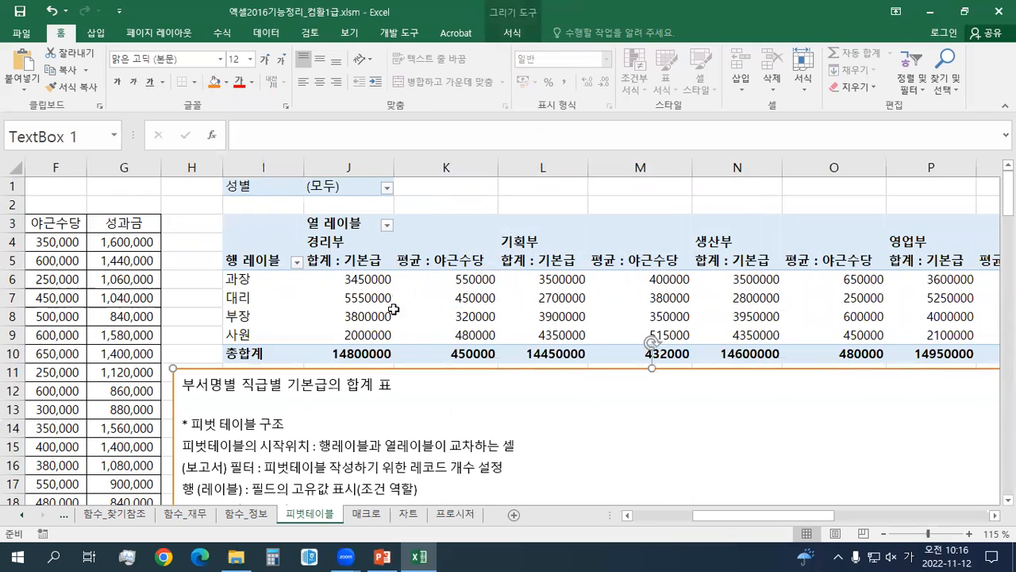
{"action": "left_click", "coordinate": [370, 278]}
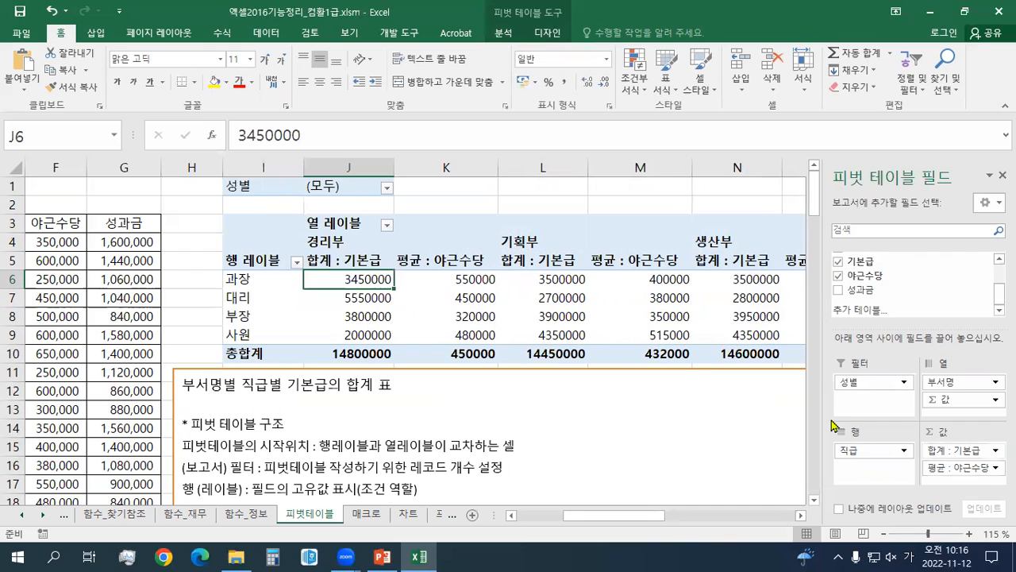
Step: Select the 기본급 and 야근수당 value headings under 경리부 and 기획부 in row 5
{"action": "left_click_drag", "start_coordinate": [335, 261], "coordinate": [433, 270]}
{"action": "left_click", "coordinate": [405, 260]}
{"action": "left_click_drag", "start_coordinate": [541, 261], "coordinate": [642, 265]}
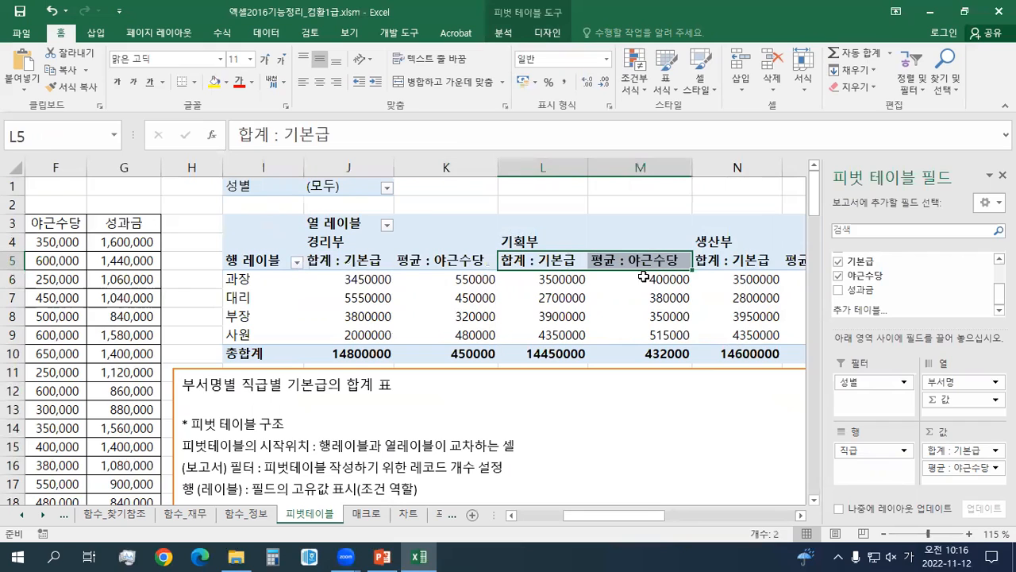
Step: Move Σ 값 from the columns area to the rows area, trying it above 직급 and returning it below 직급
{"action": "left_click", "coordinate": [962, 399]}
{"action": "left_click_drag", "start_coordinate": [961, 399], "coordinate": [868, 470]}
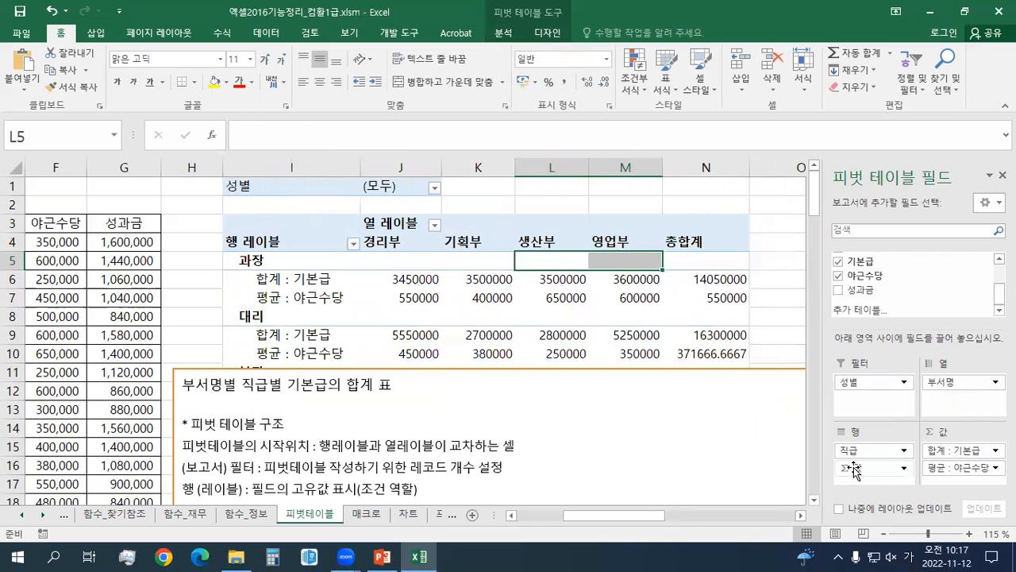
{"action": "left_click_drag", "start_coordinate": [872, 469], "coordinate": [874, 447]}
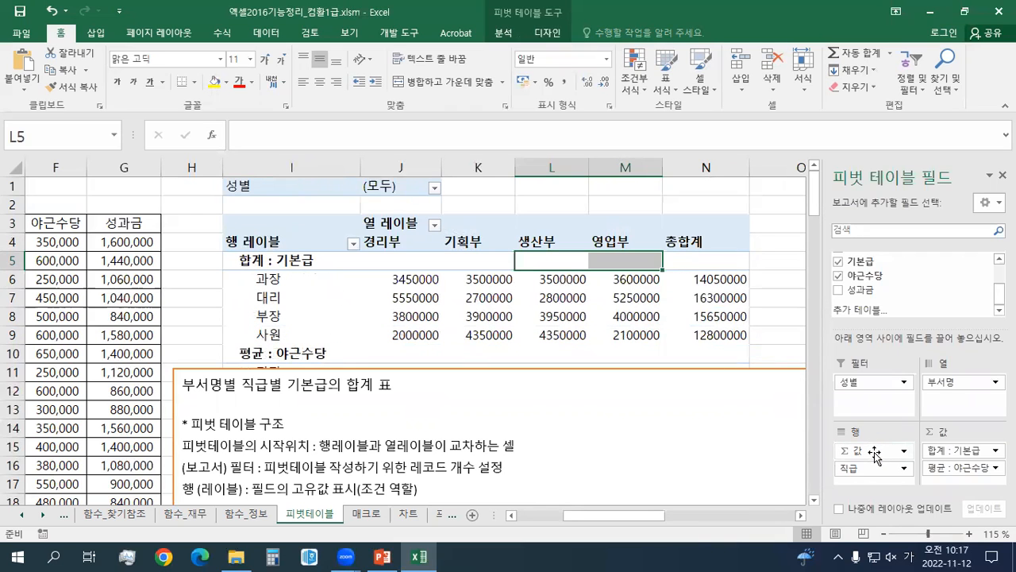
{"action": "left_click_drag", "start_coordinate": [873, 454], "coordinate": [868, 478]}
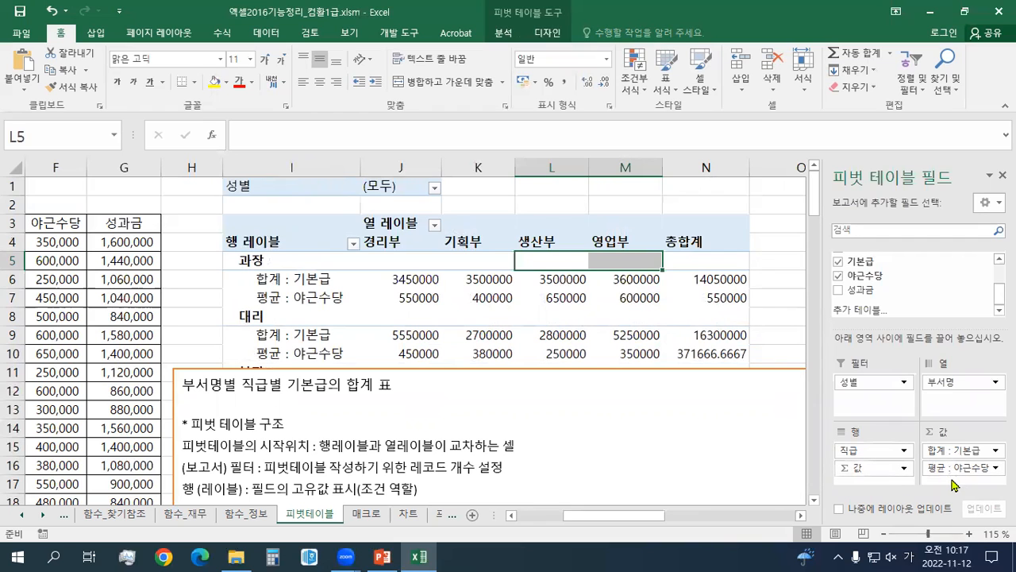
Step: Enlarge the area section of the pivot field pane and add the 성명 field to the values area below 야근수당
{"action": "left_click_drag", "start_coordinate": [917, 323], "coordinate": [918, 308]}
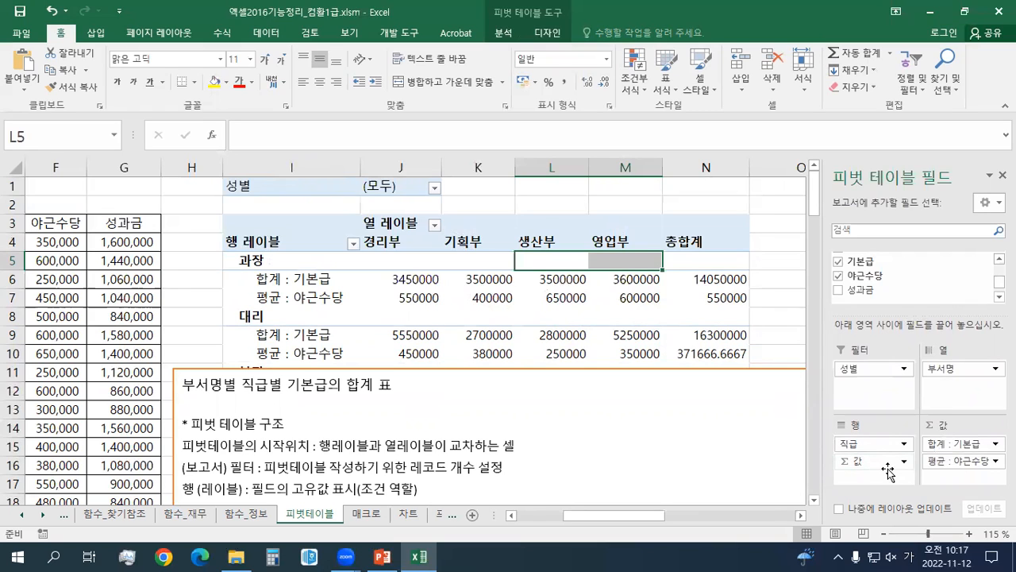
{"action": "scroll", "coordinate": [873, 274], "scroll_direction": "up", "scroll_amount": 1}
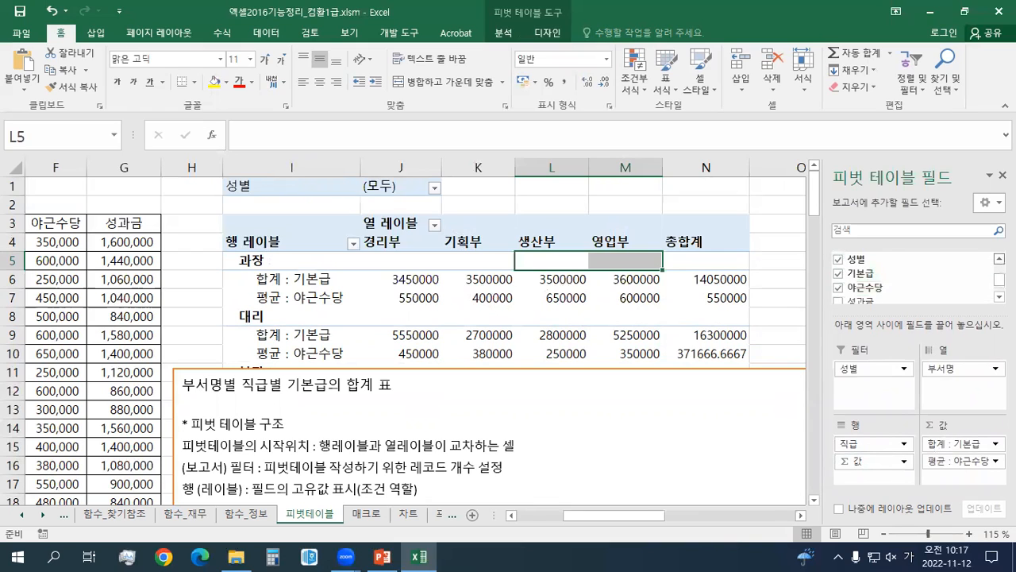
{"action": "scroll", "coordinate": [873, 278], "scroll_direction": "up", "scroll_amount": 1}
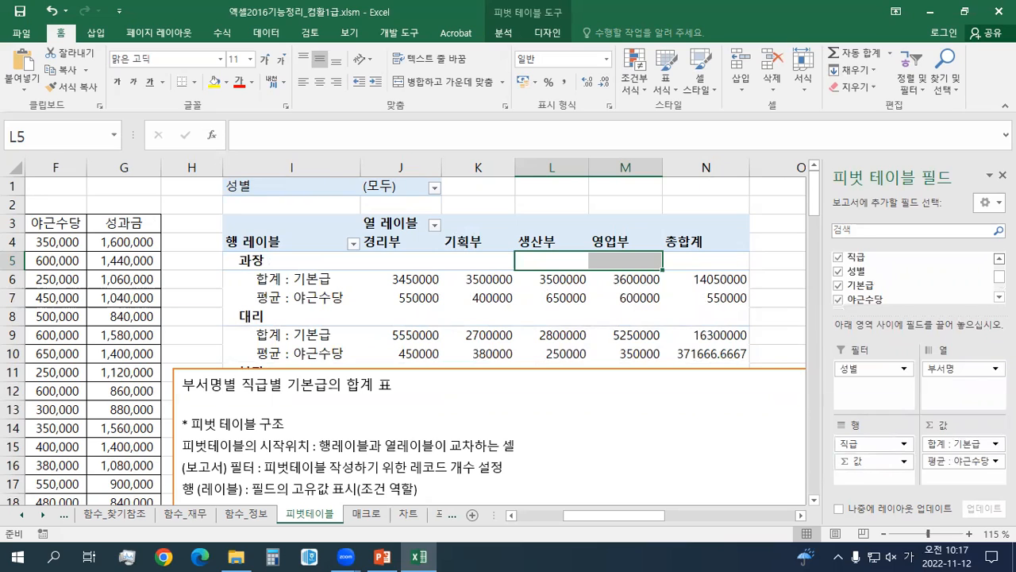
{"action": "scroll", "coordinate": [913, 278], "scroll_direction": "up", "scroll_amount": 2}
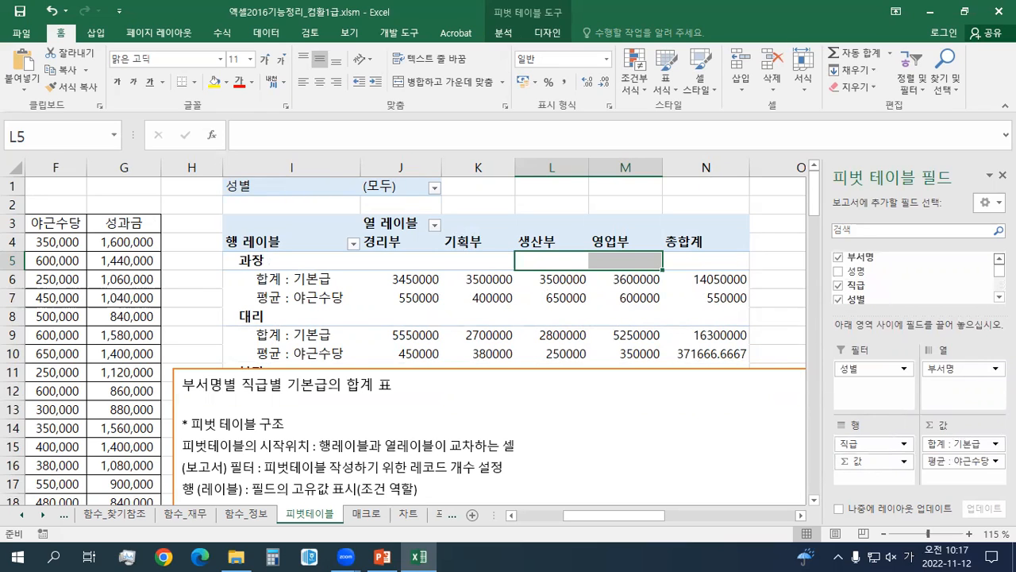
{"action": "scroll", "coordinate": [913, 278], "scroll_direction": "down", "scroll_amount": 5}
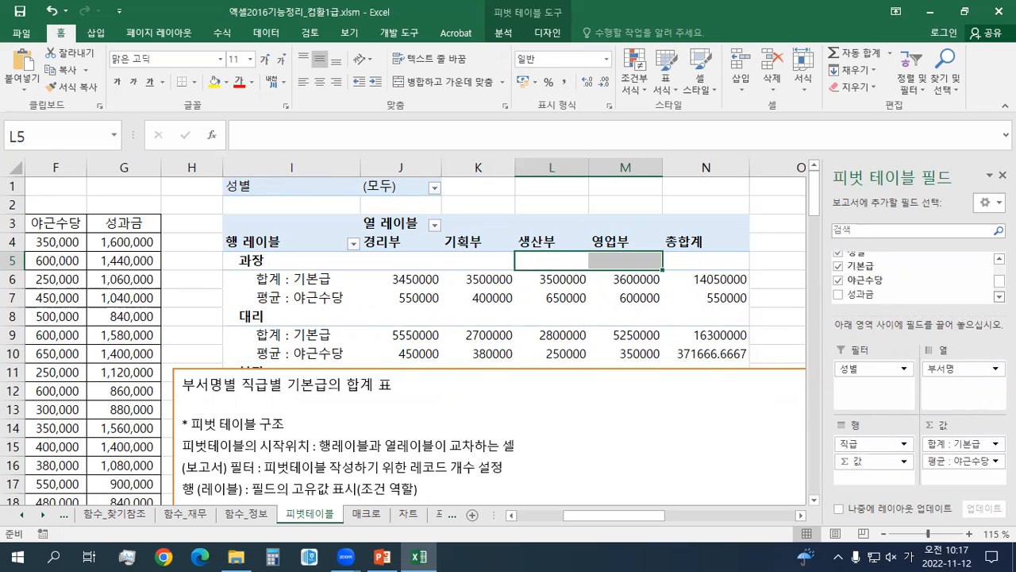
{"action": "scroll", "coordinate": [862, 270], "scroll_direction": "up", "scroll_amount": 5}
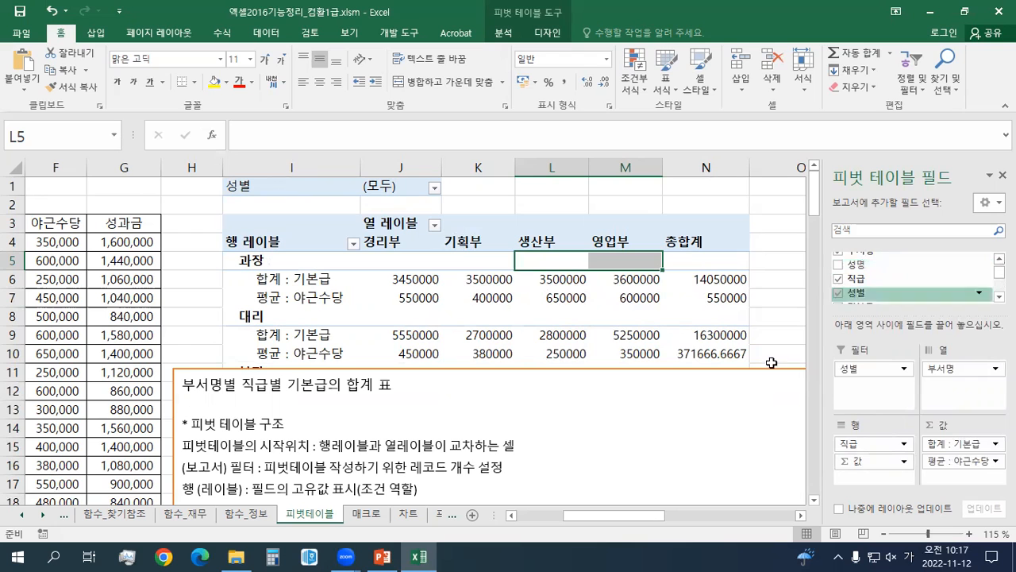
{"action": "scroll", "coordinate": [119, 242], "scroll_direction": "left", "scroll_amount": 3}
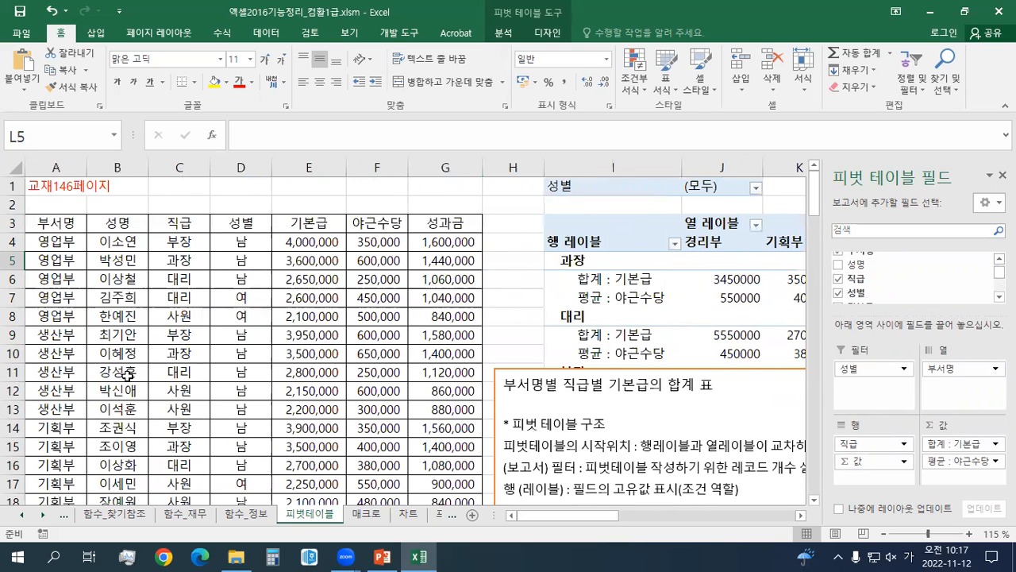
{"action": "left_click_drag", "start_coordinate": [568, 521], "coordinate": [662, 521]}
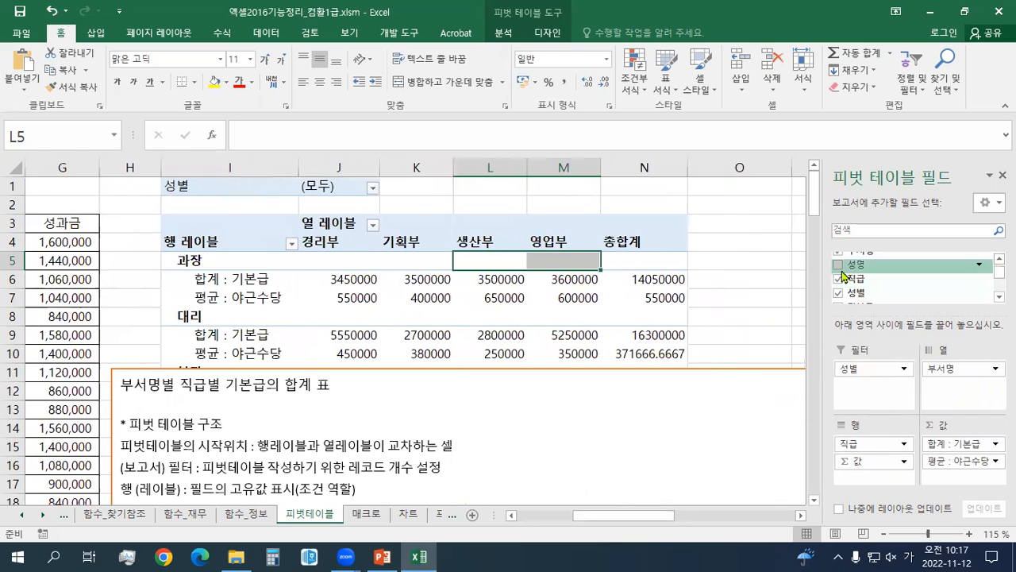
{"action": "left_click_drag", "start_coordinate": [853, 266], "coordinate": [949, 480]}
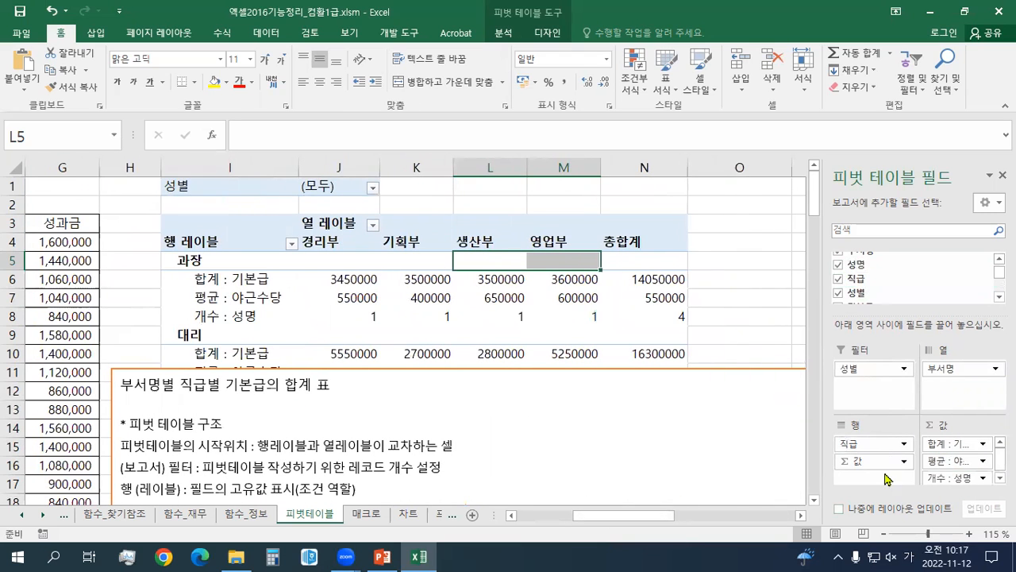
Step: Widen the pivot field pane, detach it over the sheet, and dock it back beside the worksheet
{"action": "left_click_drag", "start_coordinate": [826, 420], "coordinate": [800, 419]}
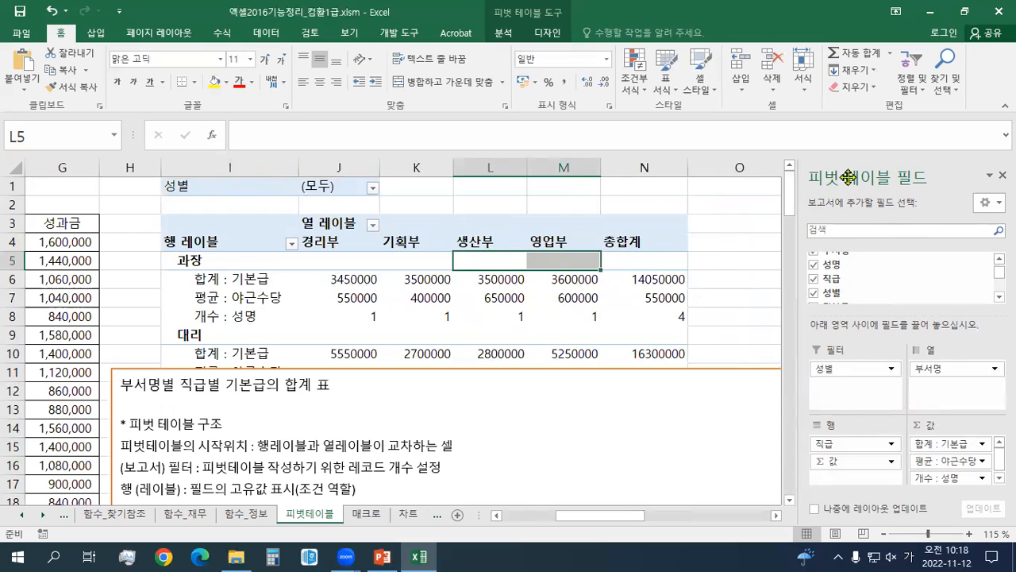
{"action": "left_click_drag", "start_coordinate": [848, 176], "coordinate": [707, 175]}
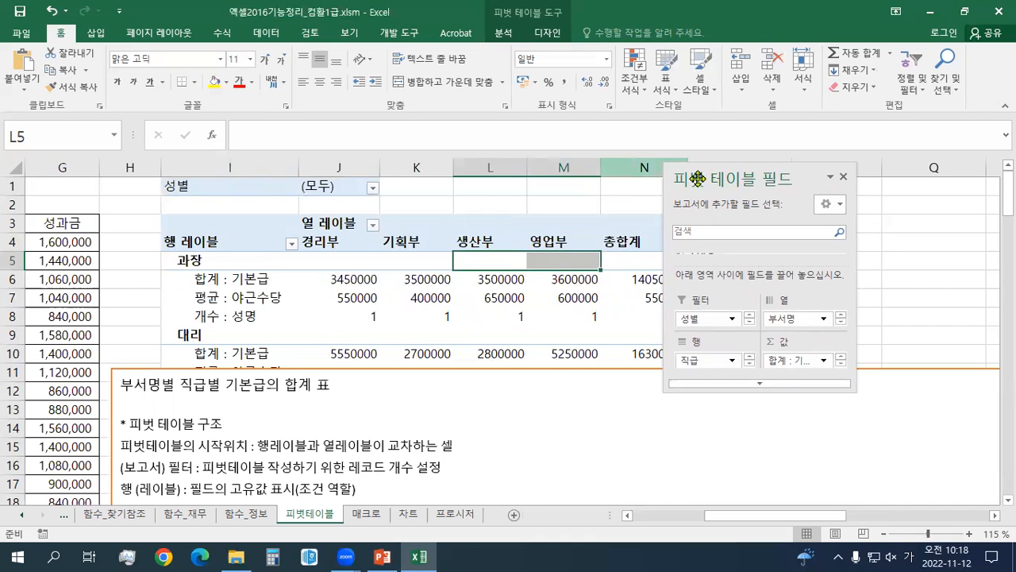
{"action": "left_click_drag", "start_coordinate": [697, 178], "coordinate": [1008, 211]}
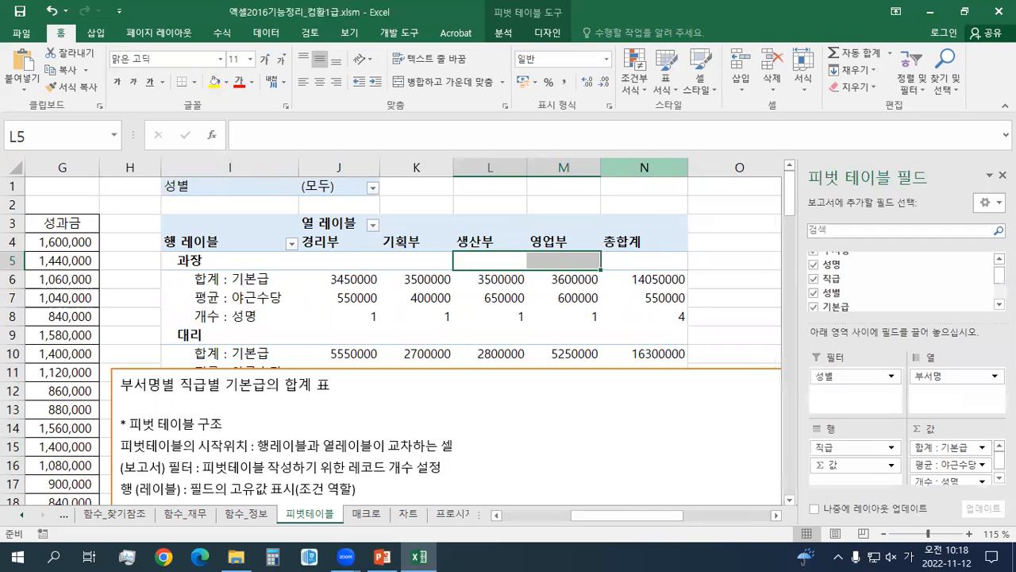
{"action": "left_click_drag", "start_coordinate": [866, 181], "coordinate": [1012, 210]}
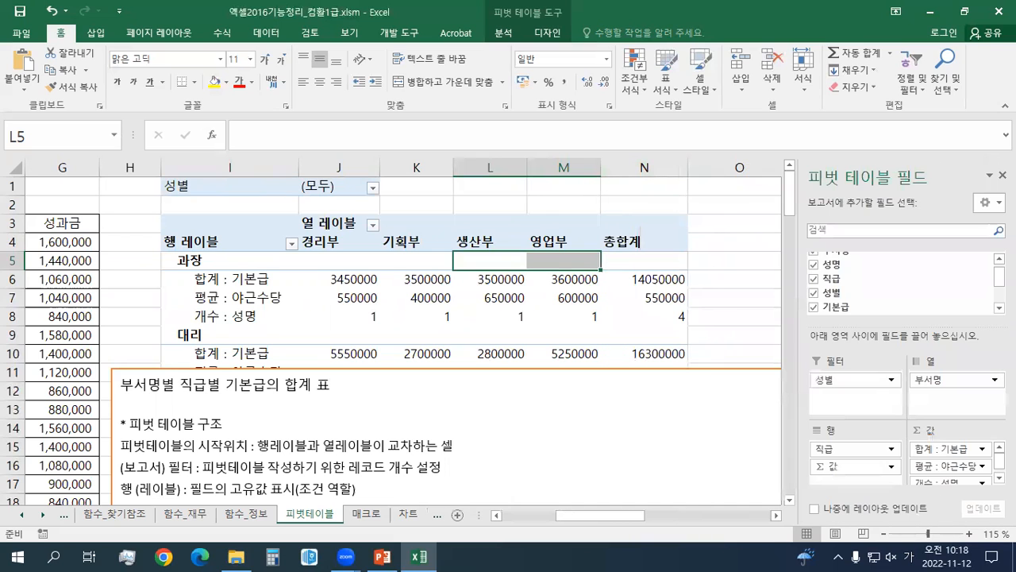
Step: Save the workbook and browse for another file in the 이론 folder inside 1권_스프레드시트
{"action": "left_click", "coordinate": [17, 9]}
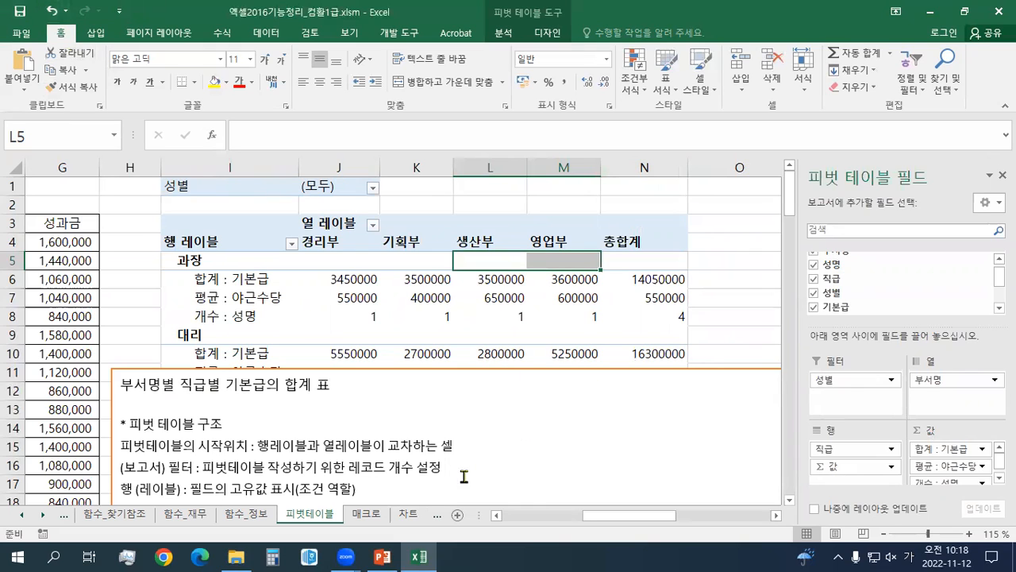
{"action": "left_click", "coordinate": [24, 29]}
{"action": "left_click", "coordinate": [37, 129]}
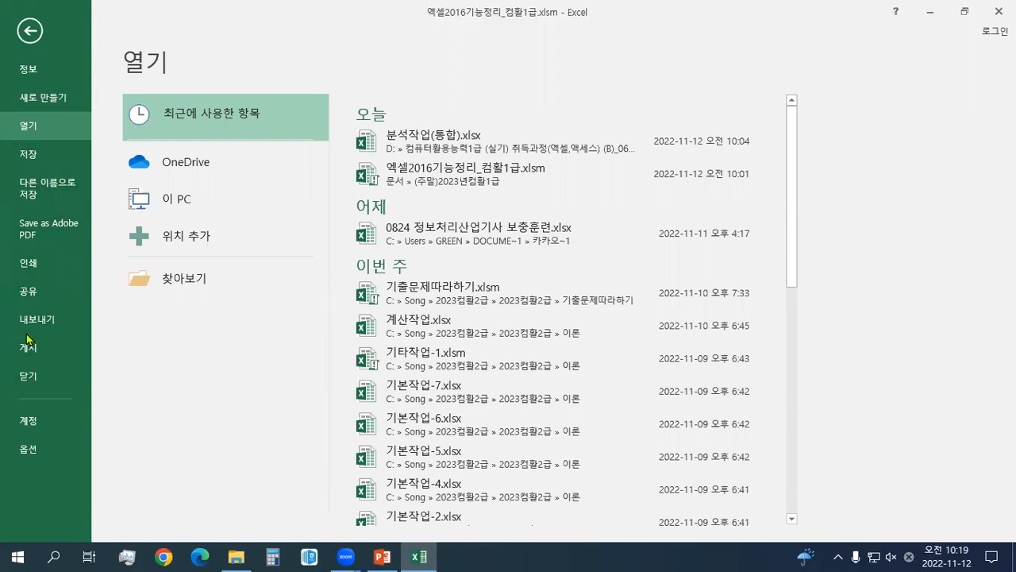
{"action": "left_click", "coordinate": [188, 278]}
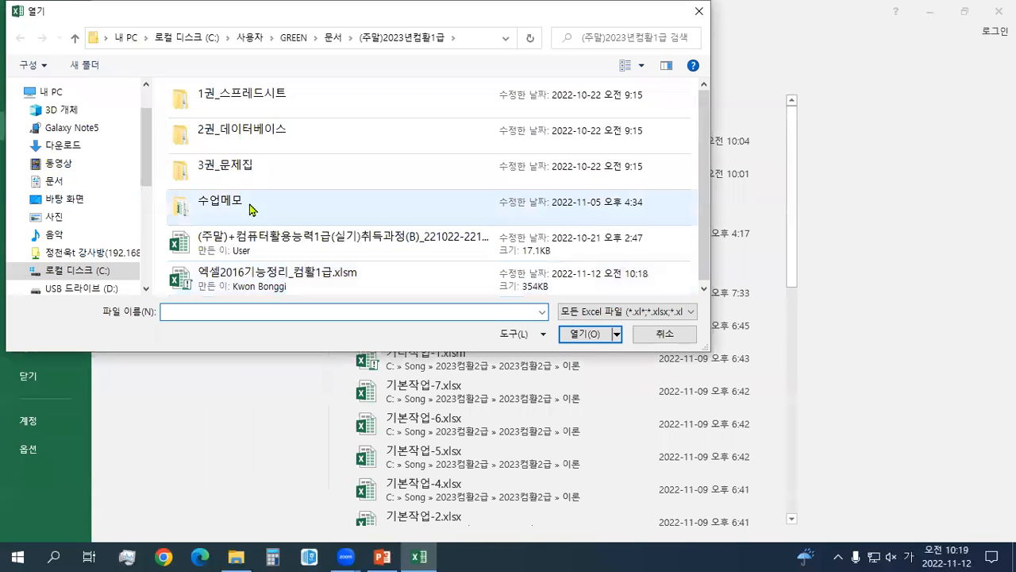
{"action": "double_click", "coordinate": [260, 101]}
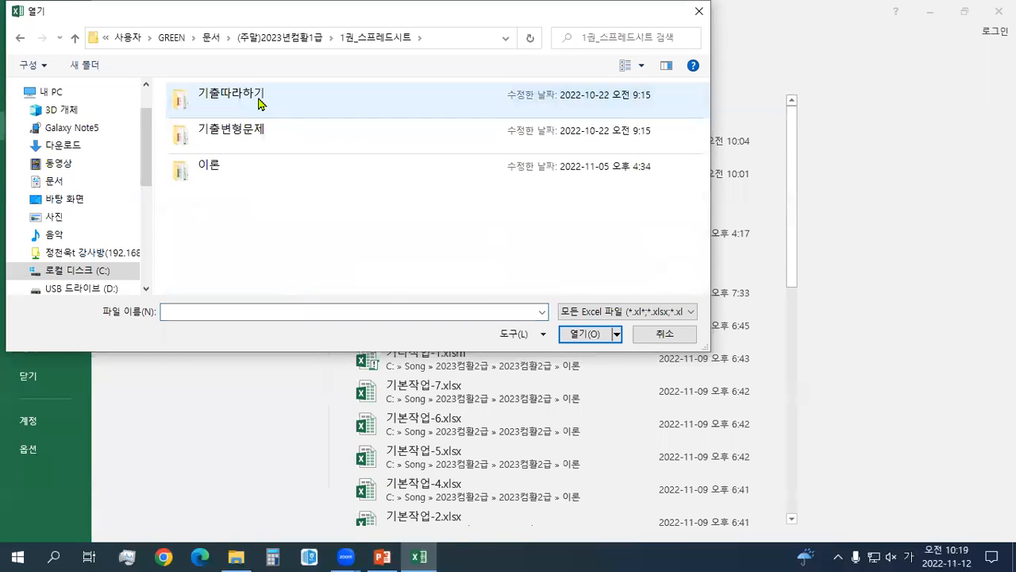
{"action": "double_click", "coordinate": [231, 168]}
Step: Open the workbook 분석작업(피벗테이블).xlsx from the 이론 folder and enable its external data content
{"action": "left_click", "coordinate": [245, 239]}
{"action": "scroll", "coordinate": [249, 256], "scroll_direction": "down", "scroll_amount": 1}
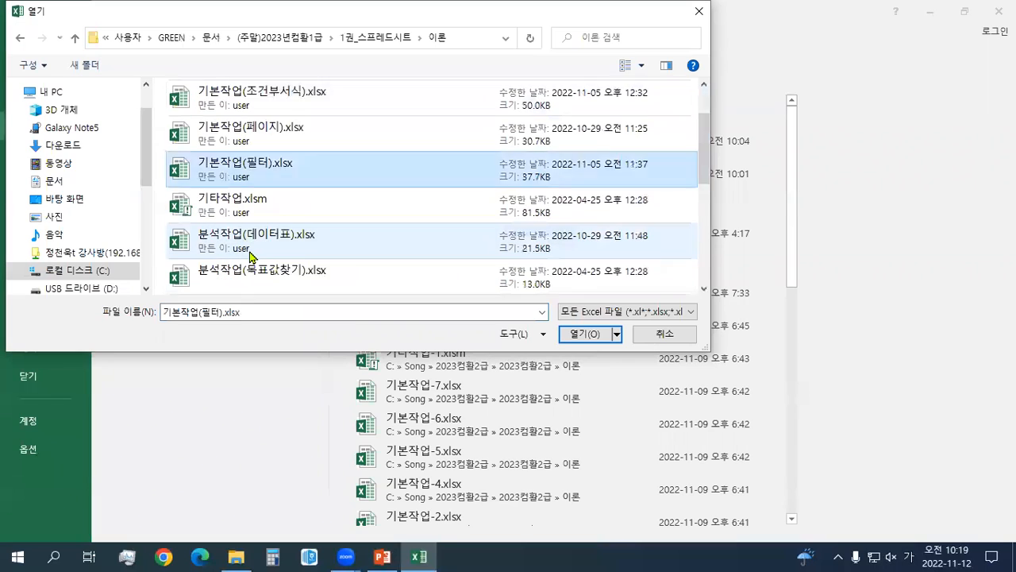
{"action": "scroll", "coordinate": [250, 256], "scroll_direction": "down", "scroll_amount": 1}
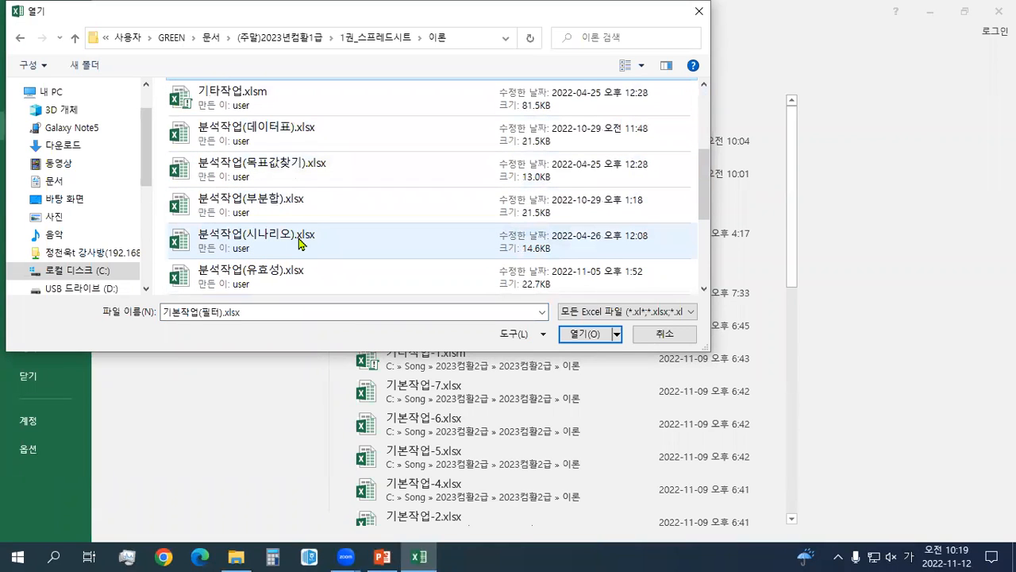
{"action": "scroll", "coordinate": [300, 243], "scroll_direction": "down", "scroll_amount": 2}
{"action": "left_click", "coordinate": [301, 240]}
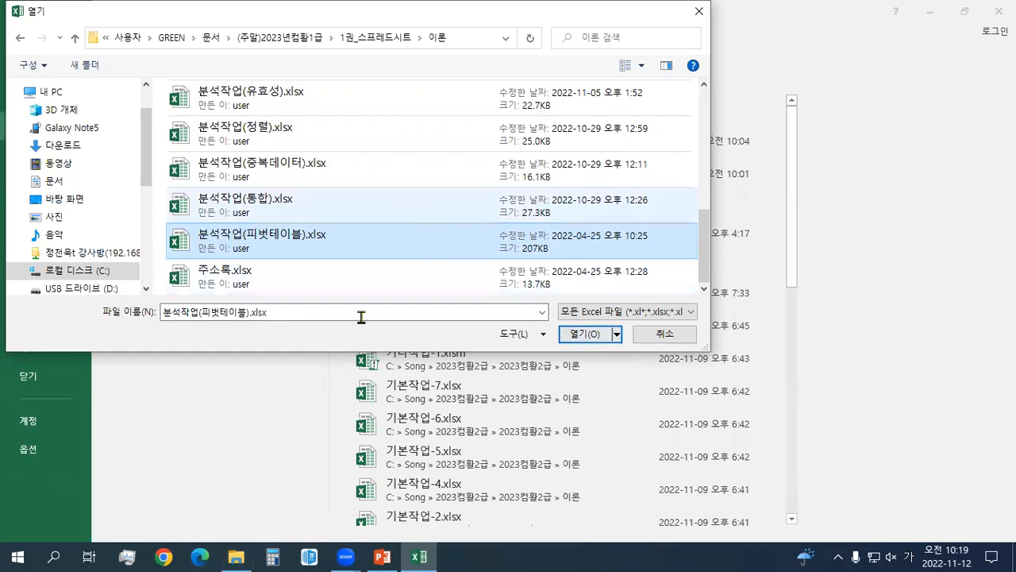
{"action": "left_click", "coordinate": [236, 557]}
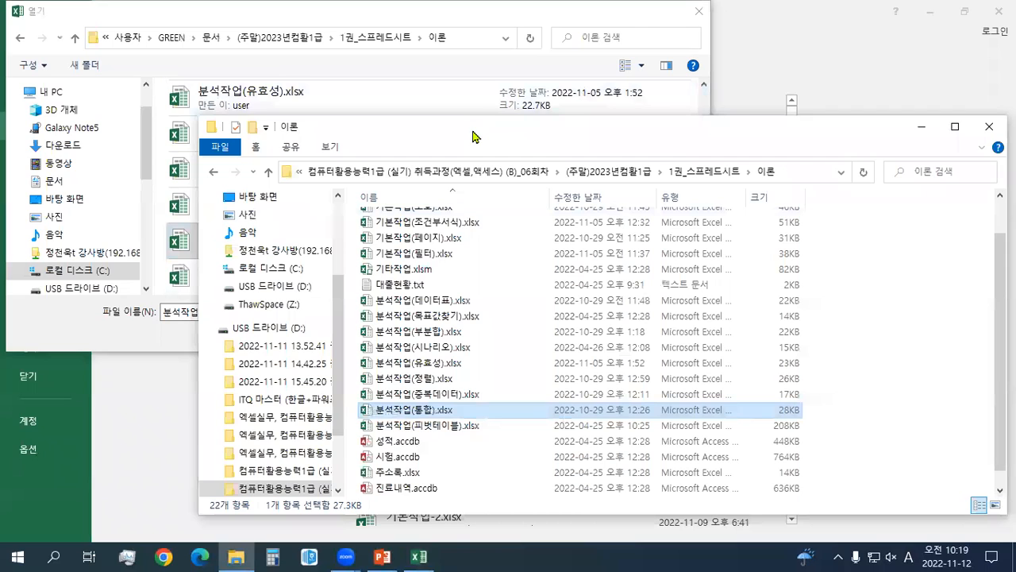
{"action": "left_click_drag", "start_coordinate": [475, 138], "coordinate": [1015, 138]}
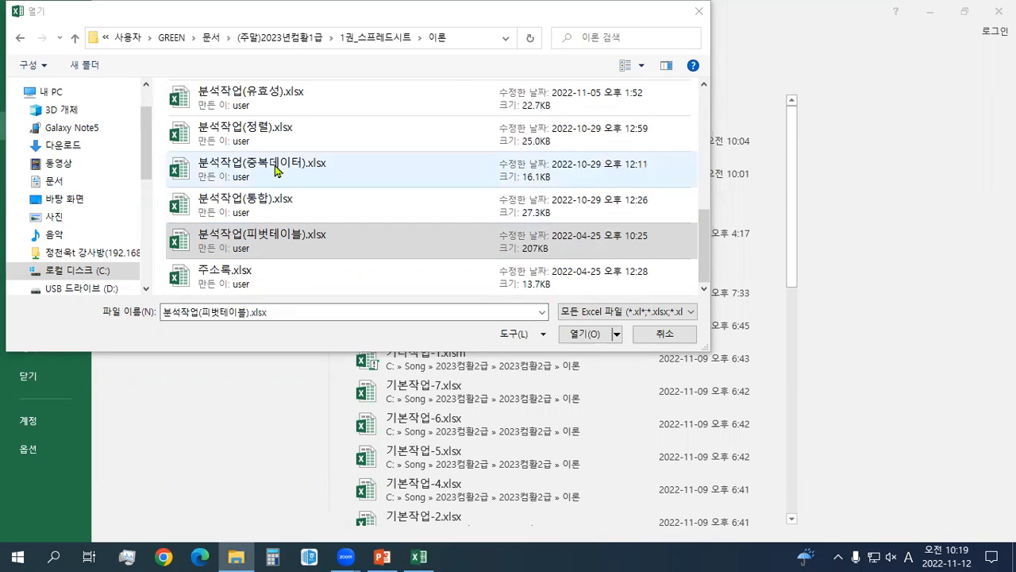
{"action": "left_click", "coordinate": [581, 333]}
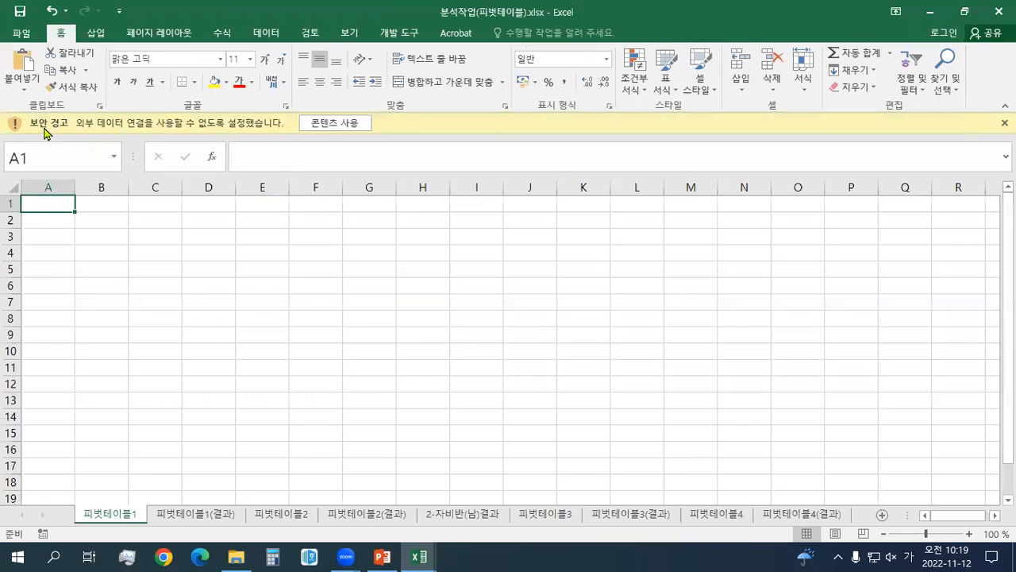
{"action": "left_click", "coordinate": [334, 124]}
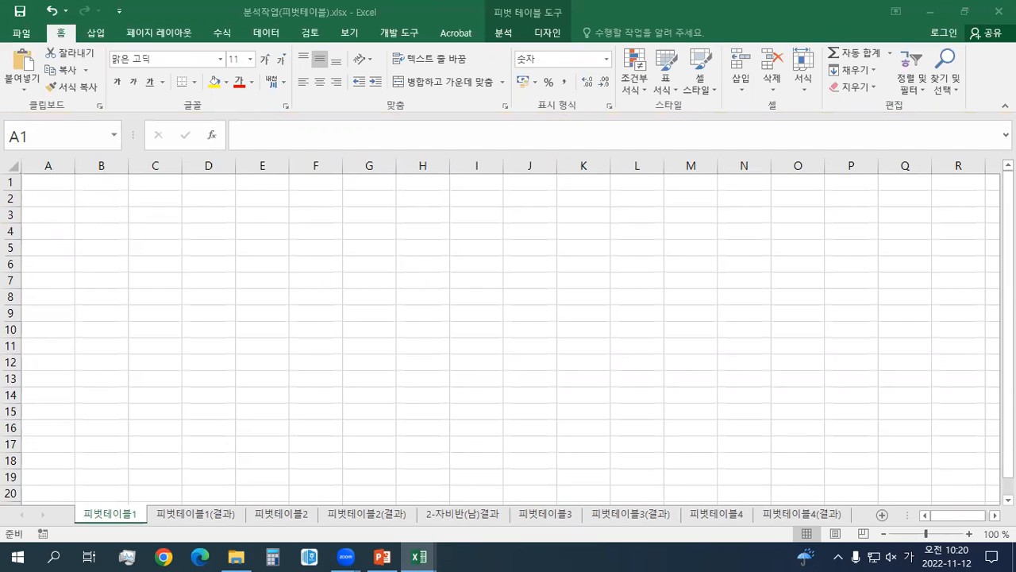
Step: Copy the textbook page note 교재146페이지 and paste it into cell A1 of the 피벗테이블1 sheet
{"action": "key", "text": "ctrl+c"}
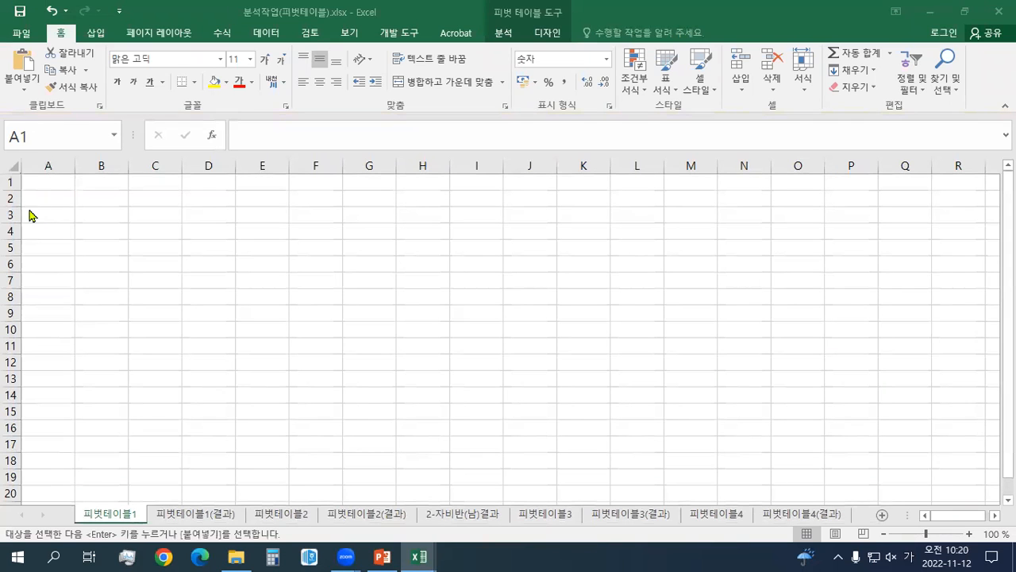
{"action": "right_click", "coordinate": [54, 180]}
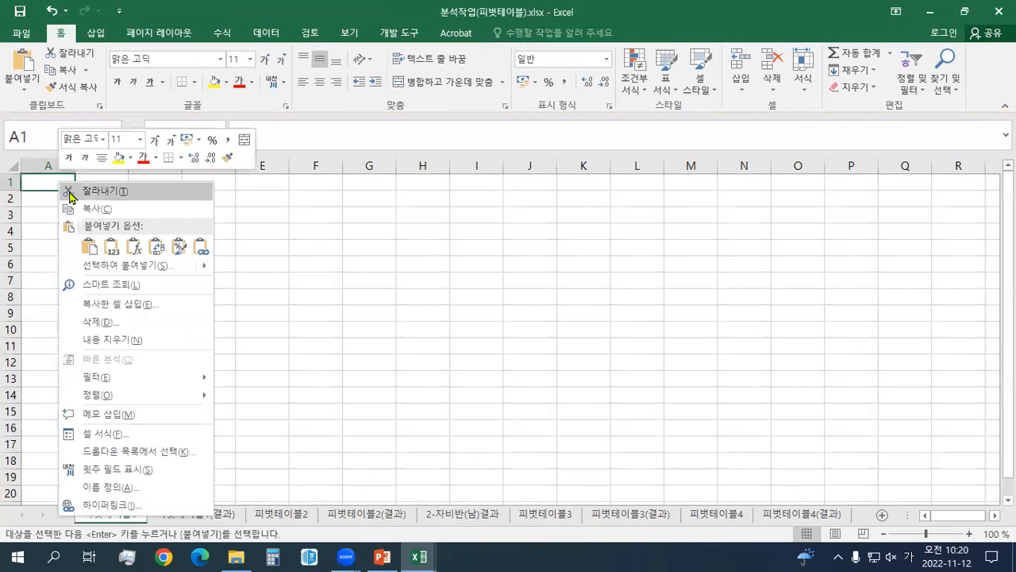
{"action": "left_click", "coordinate": [82, 238]}
{"action": "left_click", "coordinate": [50, 199]}
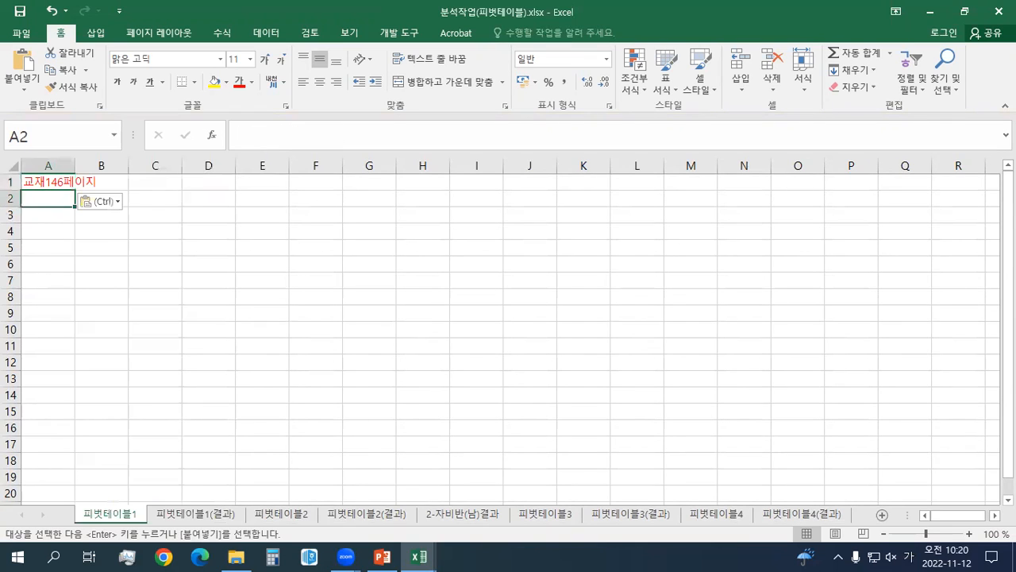
Step: Paste the copied pivot table notes text box into the 피벗테이블1 sheet, starting at about cell B12
{"action": "key", "text": "alt+Tab"}
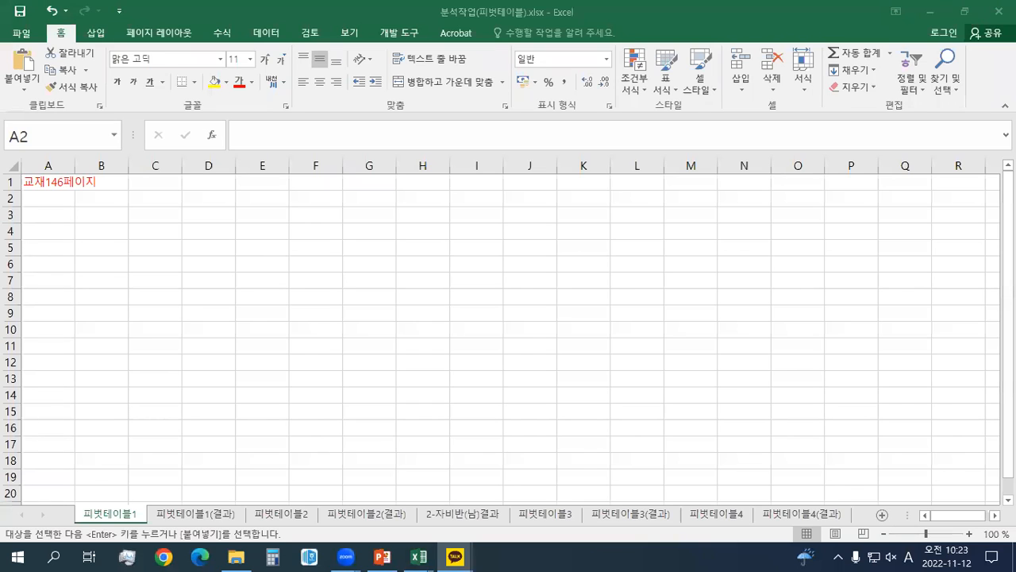
{"action": "key", "text": "ctrl+v"}
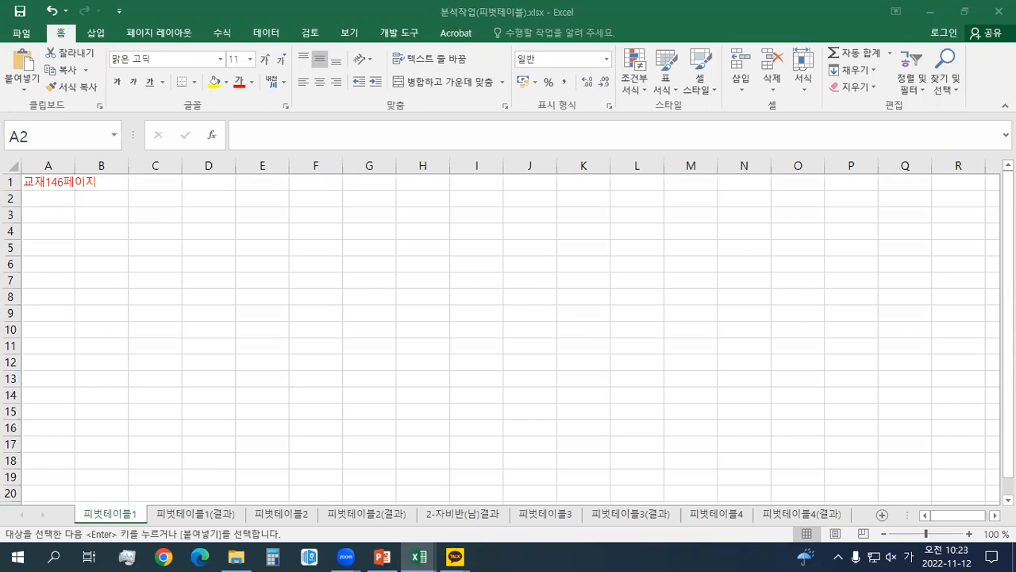
{"action": "left_click", "coordinate": [106, 363]}
{"action": "key", "text": "ctrl+v"}
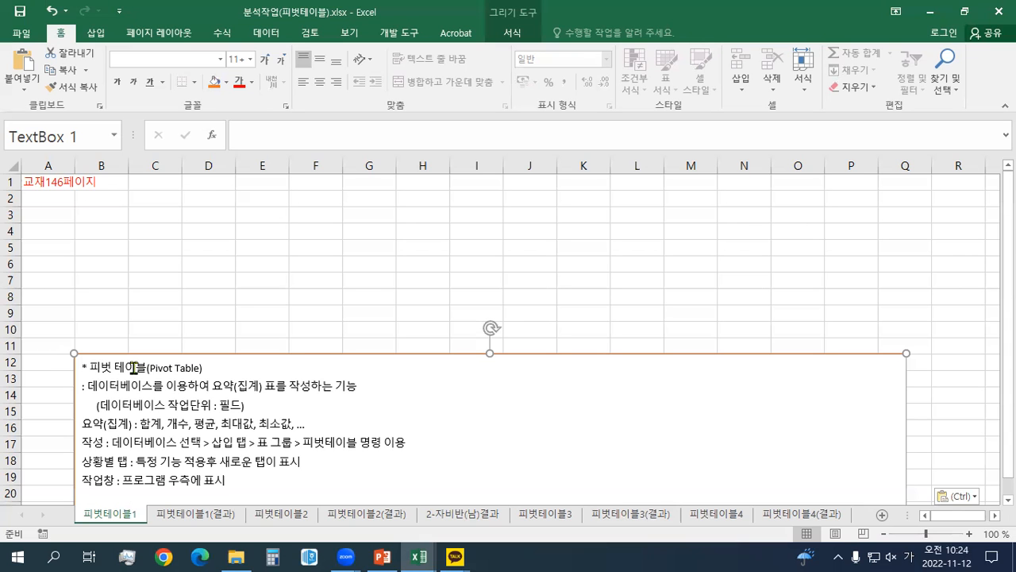
Step: Delete the opening notes in the text box so that it starts with the line 테이블 >> 데이터베이스
{"action": "scroll", "coordinate": [255, 397], "scroll_direction": "down", "scroll_amount": 4}
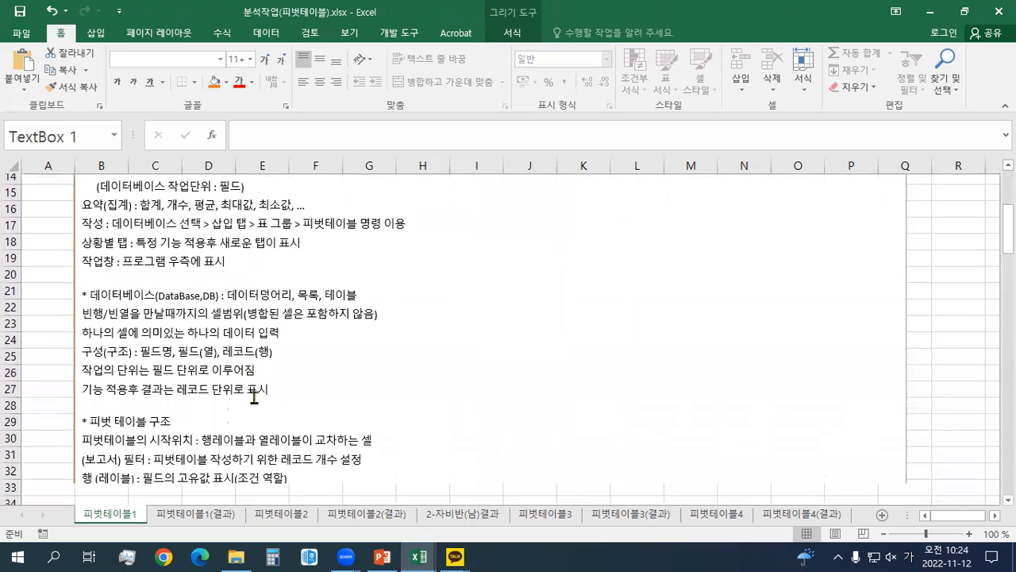
{"action": "scroll", "coordinate": [254, 397], "scroll_direction": "down", "scroll_amount": 7}
{"action": "scroll", "coordinate": [254, 397], "scroll_direction": "up", "scroll_amount": 2}
{"action": "left_click_drag", "start_coordinate": [288, 354], "coordinate": [82, 162]}
{"action": "key", "text": "Delete"}
{"action": "scroll", "coordinate": [276, 534], "scroll_direction": "down", "scroll_amount": 2}
{"action": "scroll", "coordinate": [276, 534], "scroll_direction": "down", "scroll_amount": 10}
{"action": "scroll", "coordinate": [275, 534], "scroll_direction": "up", "scroll_amount": 9}
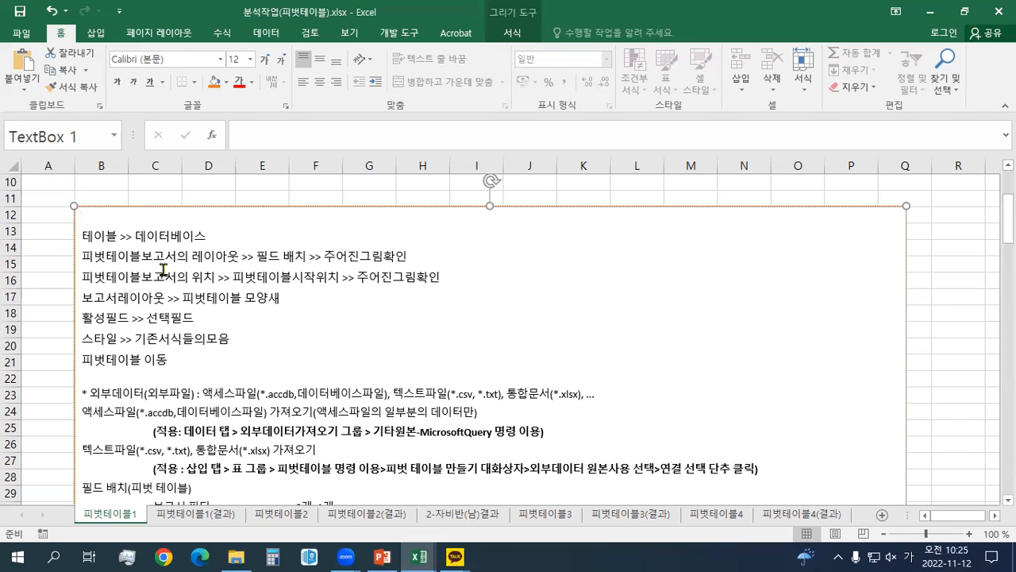
Step: Display the external data import commands, select cell A10 and zoom the sheet to 115%
{"action": "left_click", "coordinate": [257, 37]}
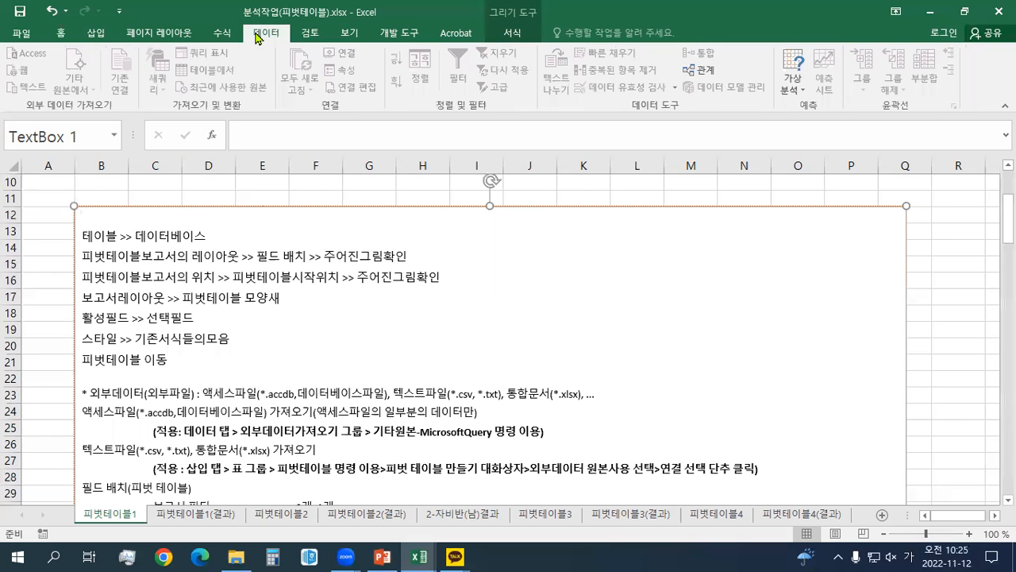
{"action": "left_click", "coordinate": [35, 184]}
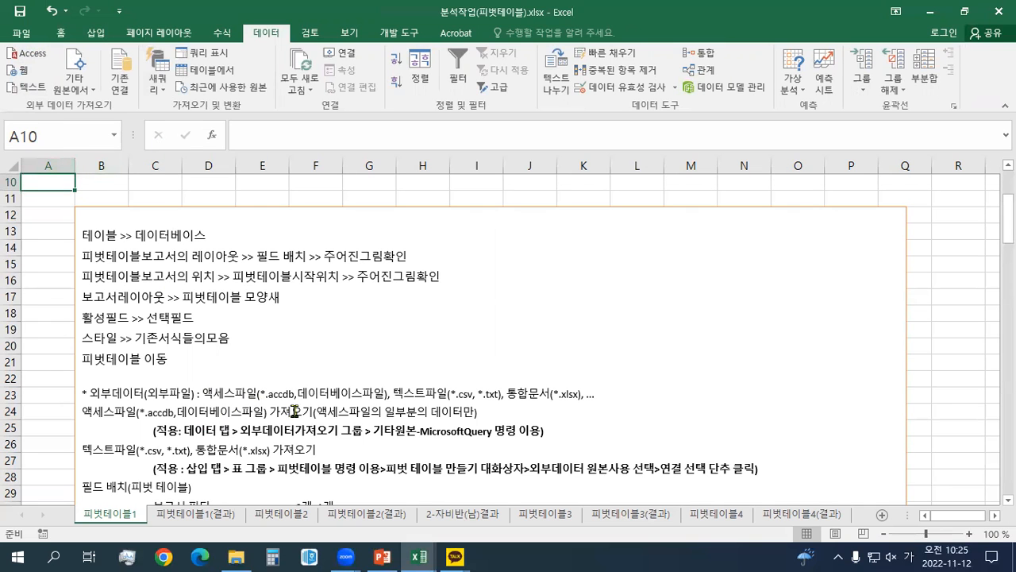
{"action": "scroll", "coordinate": [294, 409], "scroll_direction": "up", "scroll_amount": 1, "text": "ctrl"}
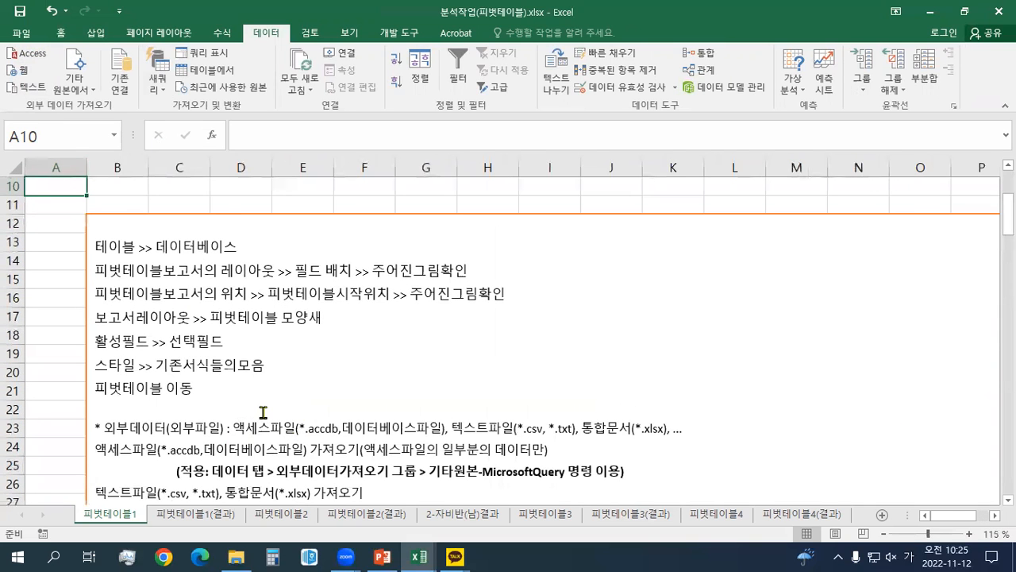
Step: Highlight the notes on external file types in turn: text files, workbooks, Access files and the Access import line
{"action": "scroll", "coordinate": [263, 412], "scroll_direction": "down", "scroll_amount": 2}
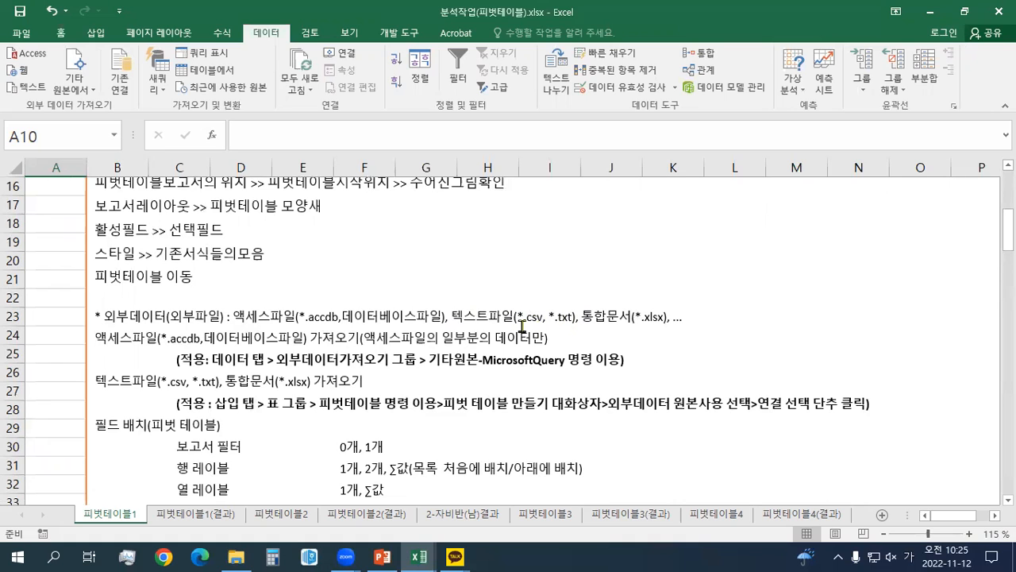
{"action": "left_click_drag", "start_coordinate": [461, 316], "coordinate": [504, 317]}
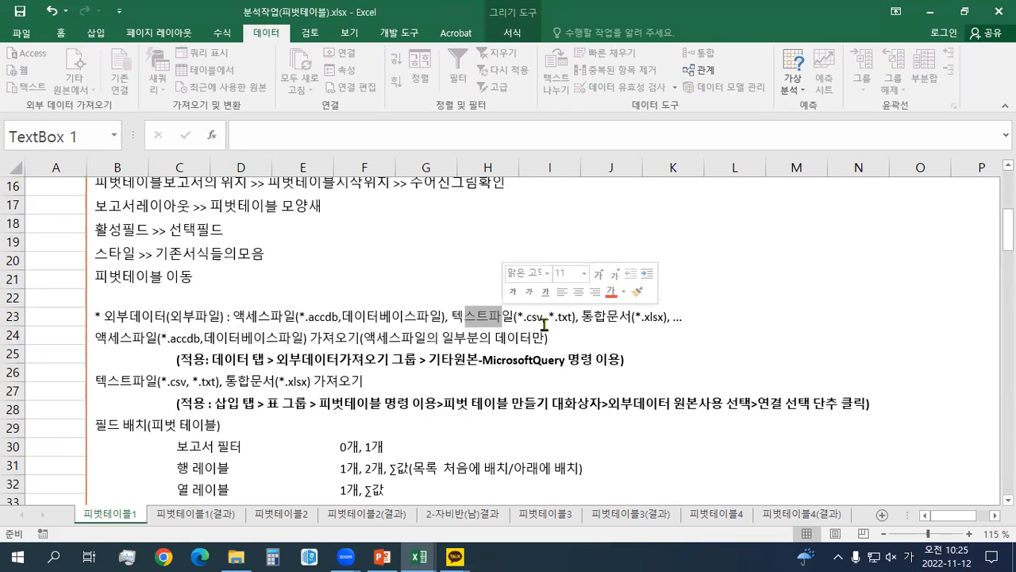
{"action": "left_click", "coordinate": [535, 318]}
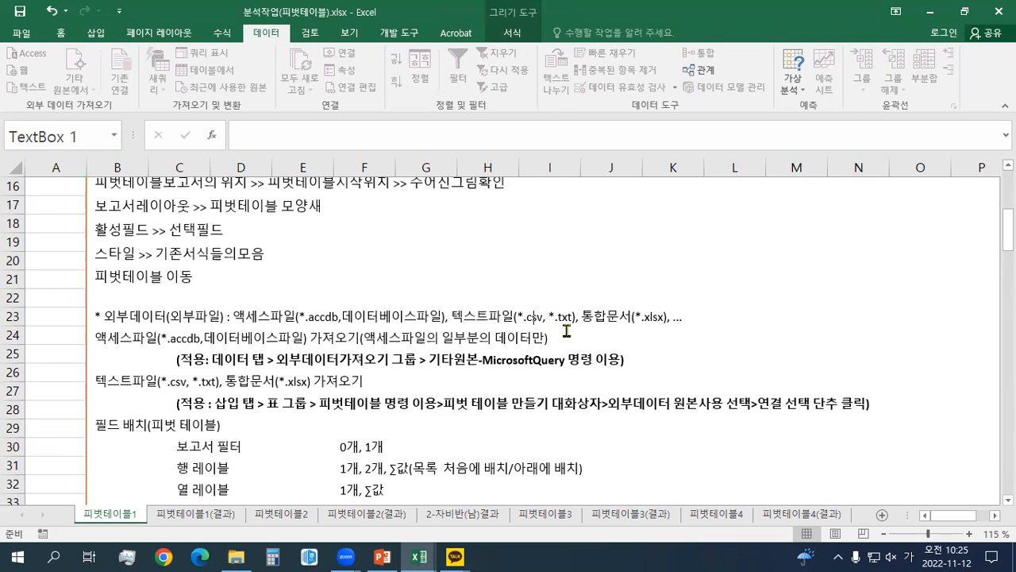
{"action": "left_click_drag", "start_coordinate": [585, 316], "coordinate": [661, 320]}
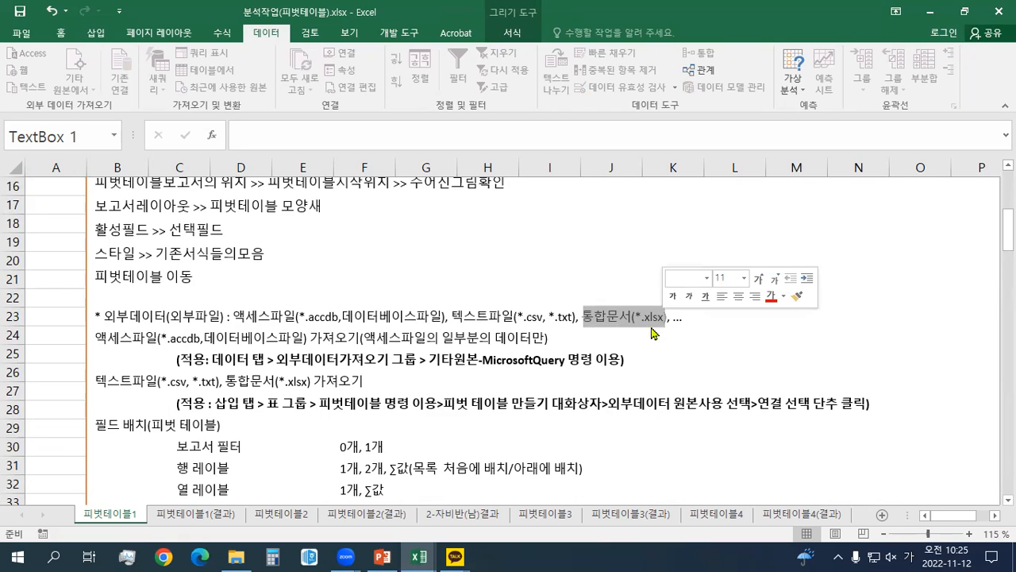
{"action": "left_click_drag", "start_coordinate": [247, 317], "coordinate": [666, 322]}
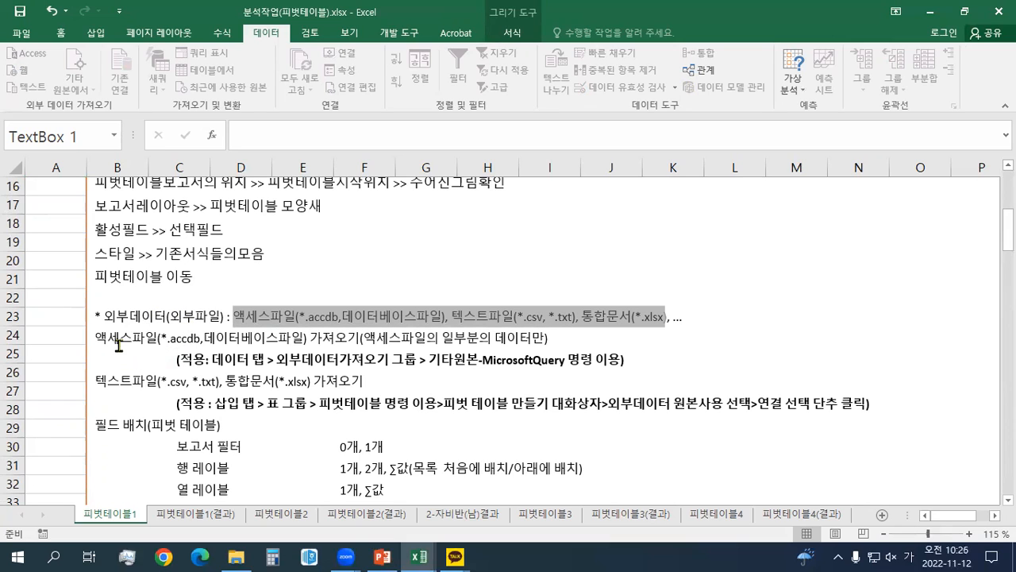
{"action": "left_click_drag", "start_coordinate": [101, 337], "coordinate": [559, 338]}
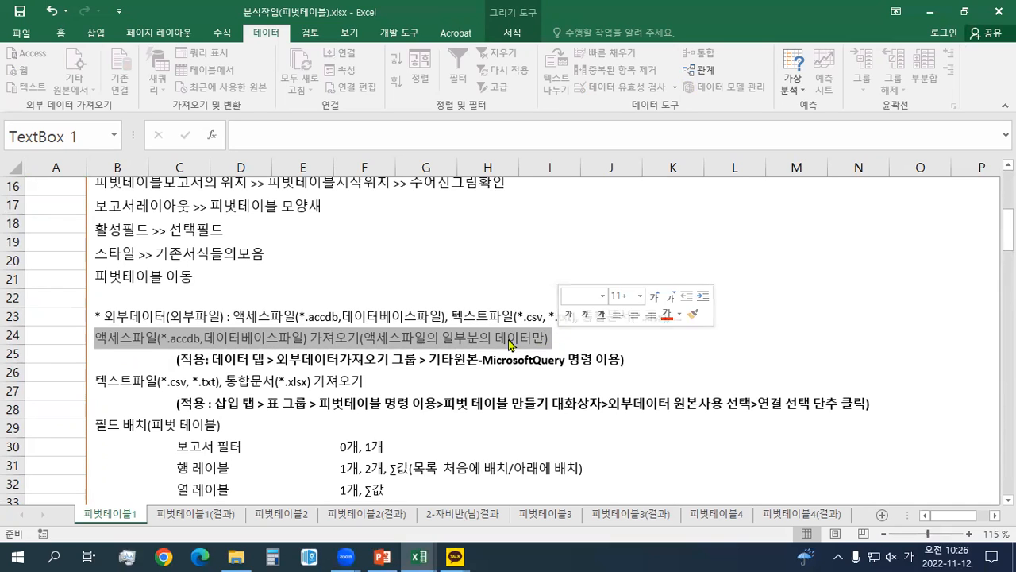
{"action": "left_click_drag", "start_coordinate": [472, 314], "coordinate": [670, 316]}
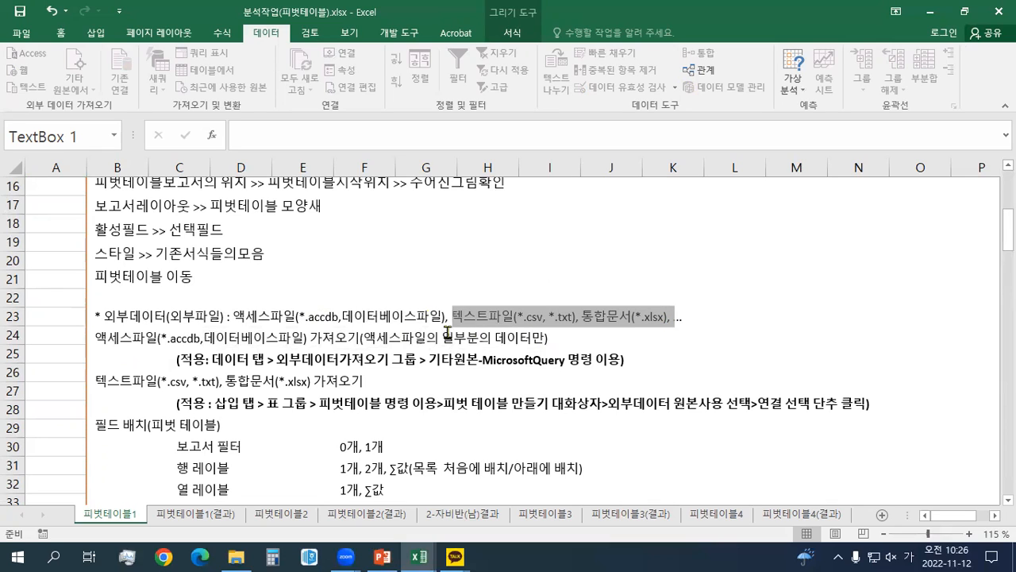
{"action": "left_click_drag", "start_coordinate": [235, 316], "coordinate": [446, 317]}
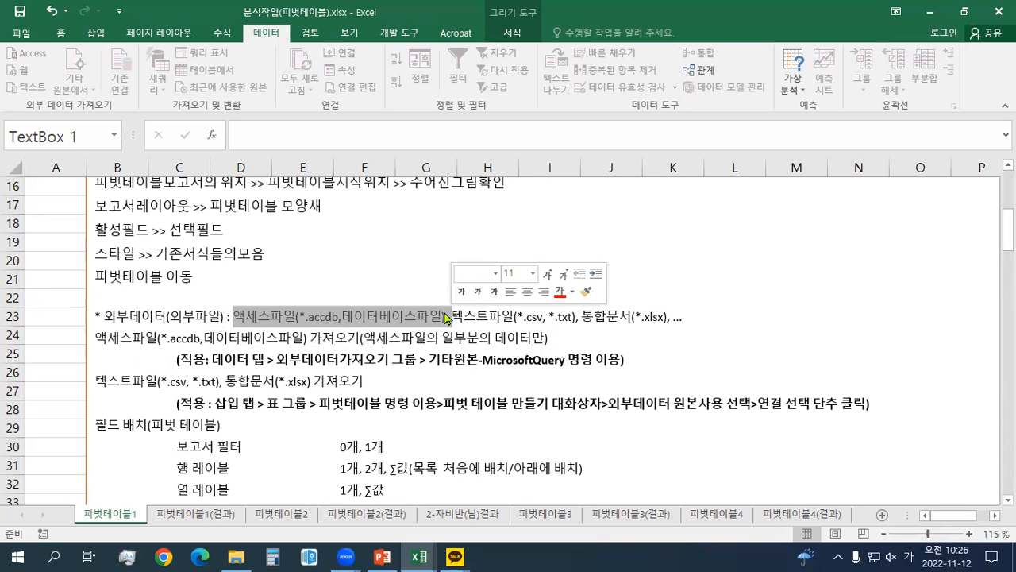
{"action": "left_click", "coordinate": [435, 314]}
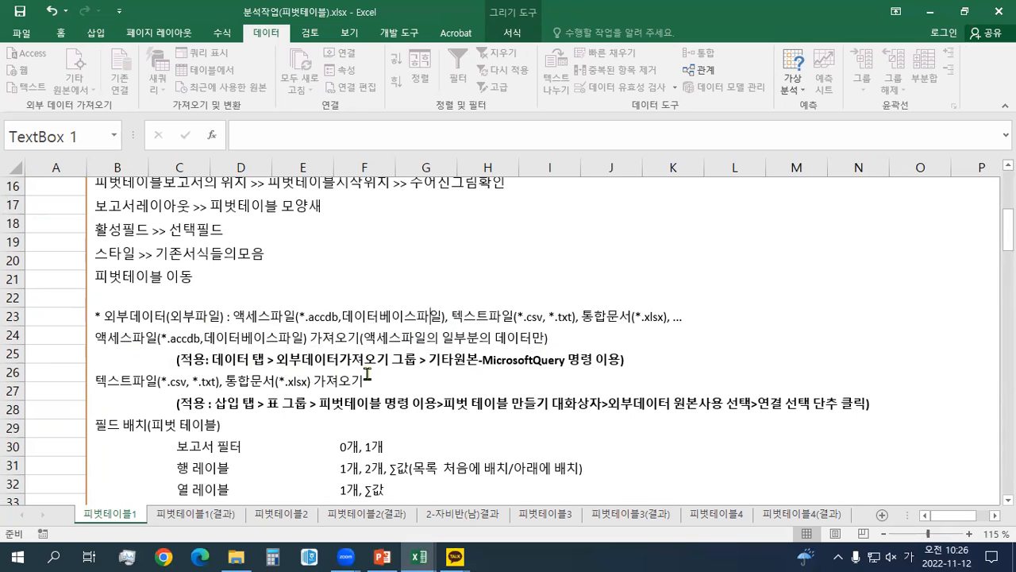
Step: Move the notes text box up to about row 7, slightly further from column A
{"action": "scroll", "coordinate": [366, 373], "scroll_direction": "up", "scroll_amount": 2}
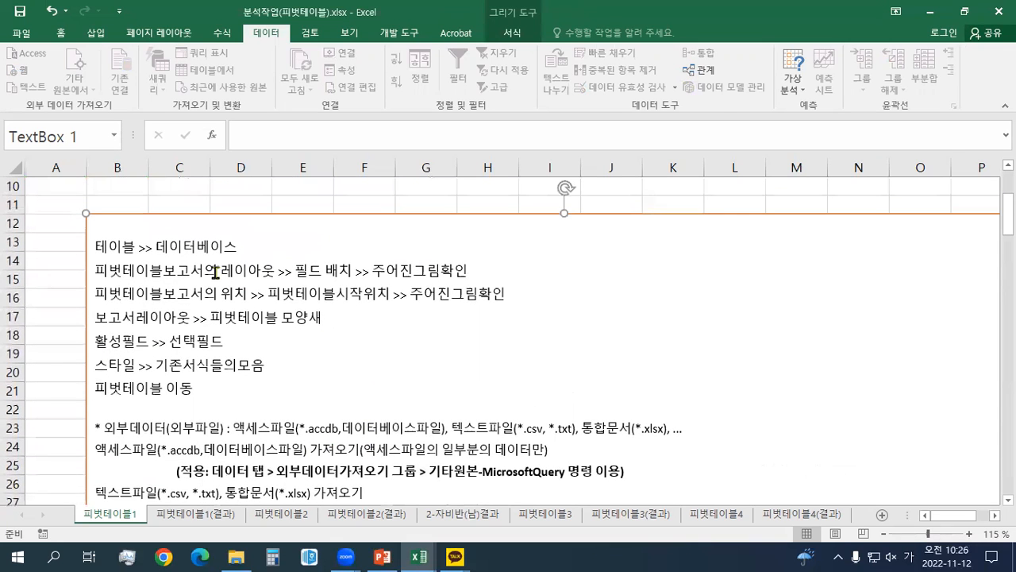
{"action": "left_click", "coordinate": [111, 229]}
{"action": "scroll", "coordinate": [210, 278], "scroll_direction": "up", "scroll_amount": 3}
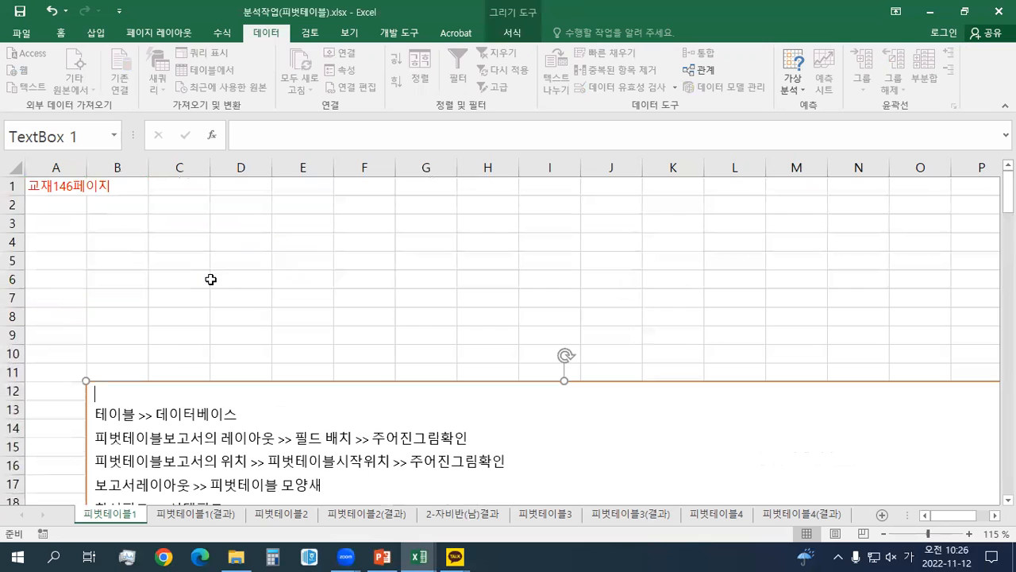
{"action": "left_click_drag", "start_coordinate": [158, 381], "coordinate": [199, 297]}
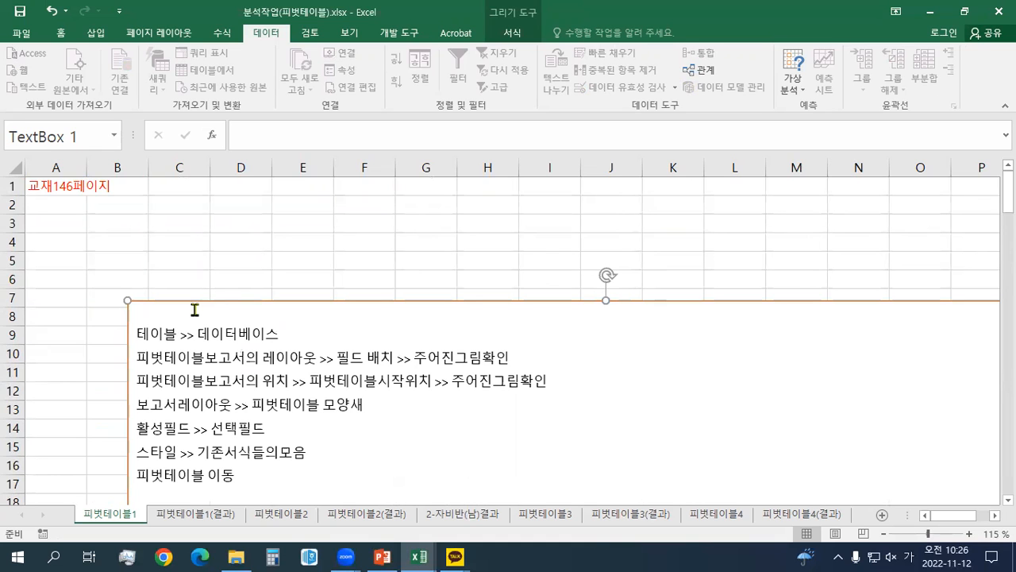
{"action": "scroll", "coordinate": [293, 377], "scroll_direction": "down", "scroll_amount": 3}
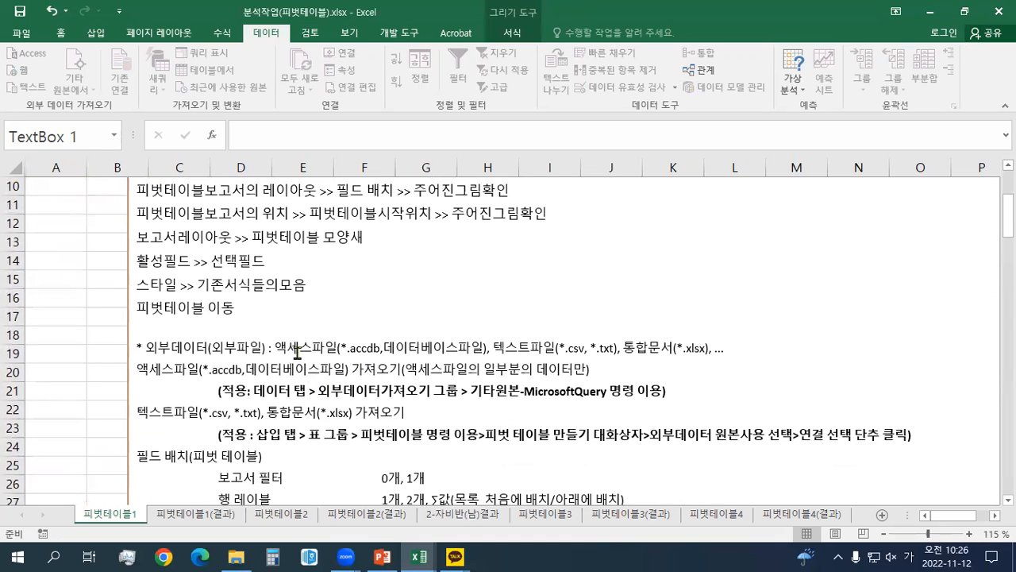
Step: Highlight the Access database file description in the notes, followed by the line 테이블 >> 데이터베이스
{"action": "left_click_drag", "start_coordinate": [277, 349], "coordinate": [484, 351]}
{"action": "left_click_drag", "start_coordinate": [385, 343], "coordinate": [478, 343]}
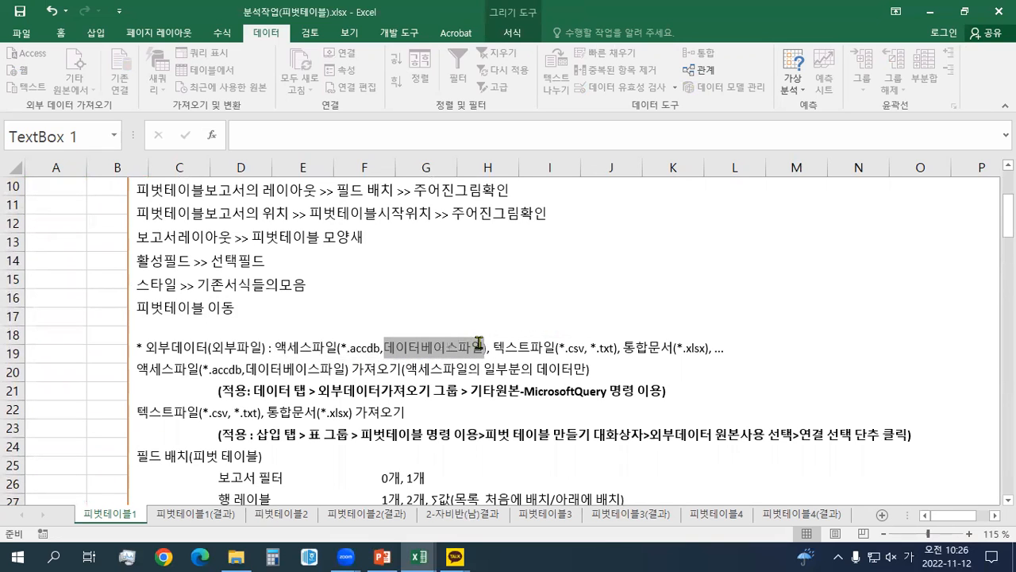
{"action": "left_click", "coordinate": [441, 352]}
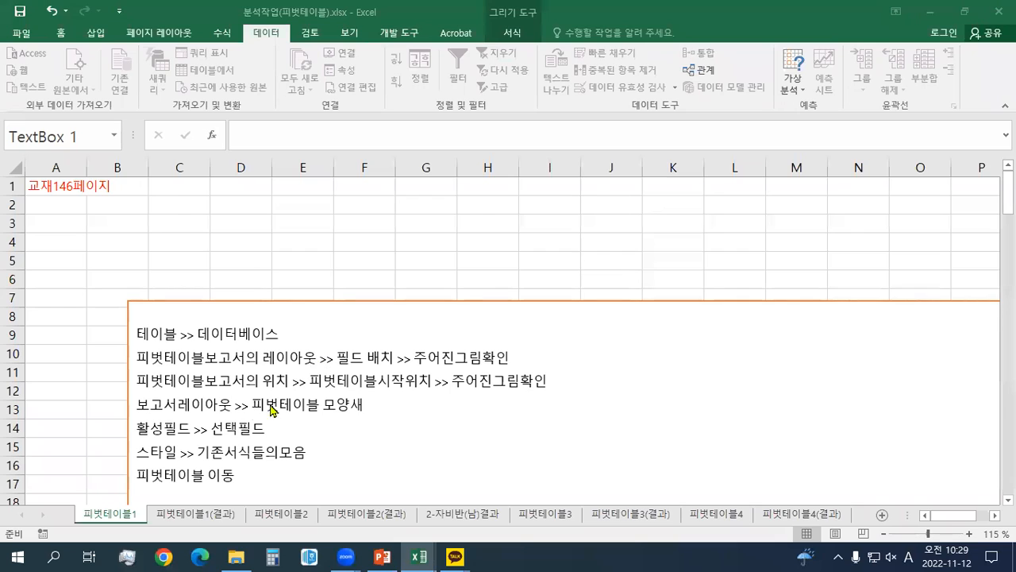
{"action": "left_click", "coordinate": [166, 340]}
{"action": "left_click_drag", "start_coordinate": [161, 335], "coordinate": [133, 332]}
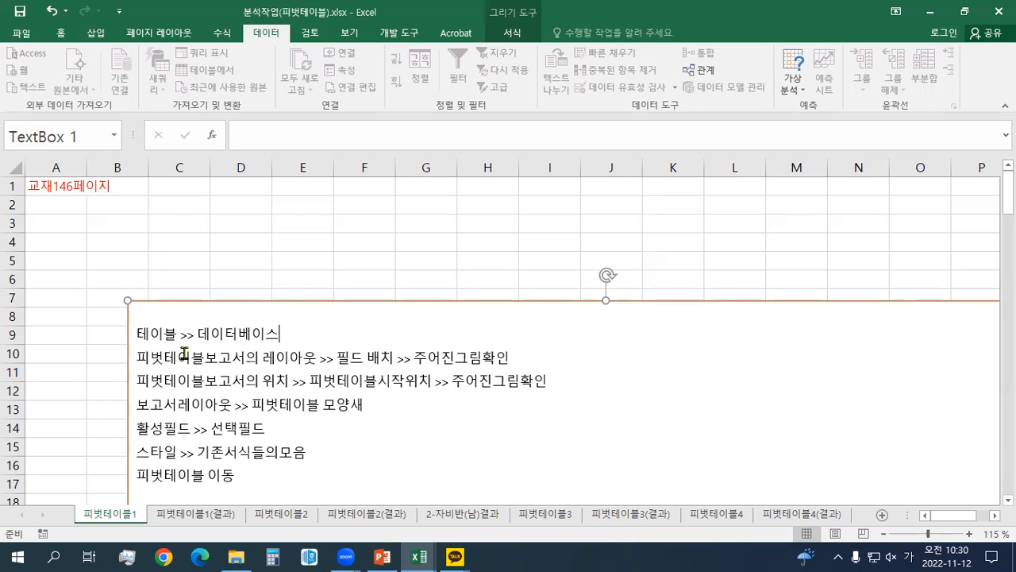
{"action": "triple_click", "coordinate": [214, 334]}
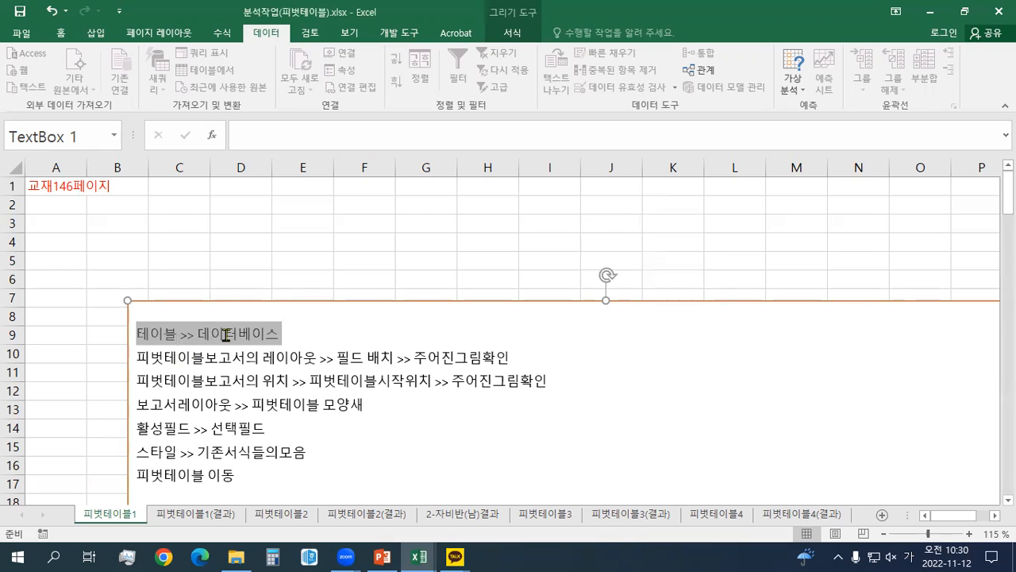
{"action": "left_click", "coordinate": [226, 339]}
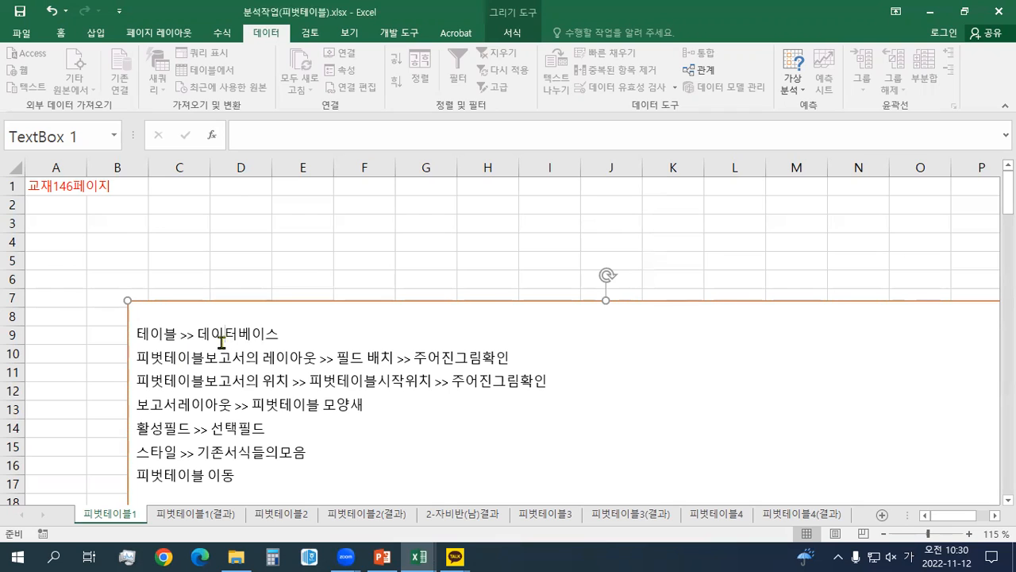
Step: Start an Access data import at cell A2, opening 행사.accdb from the 이론 folder inside 1권_스프레드시트
{"action": "left_click", "coordinate": [70, 203]}
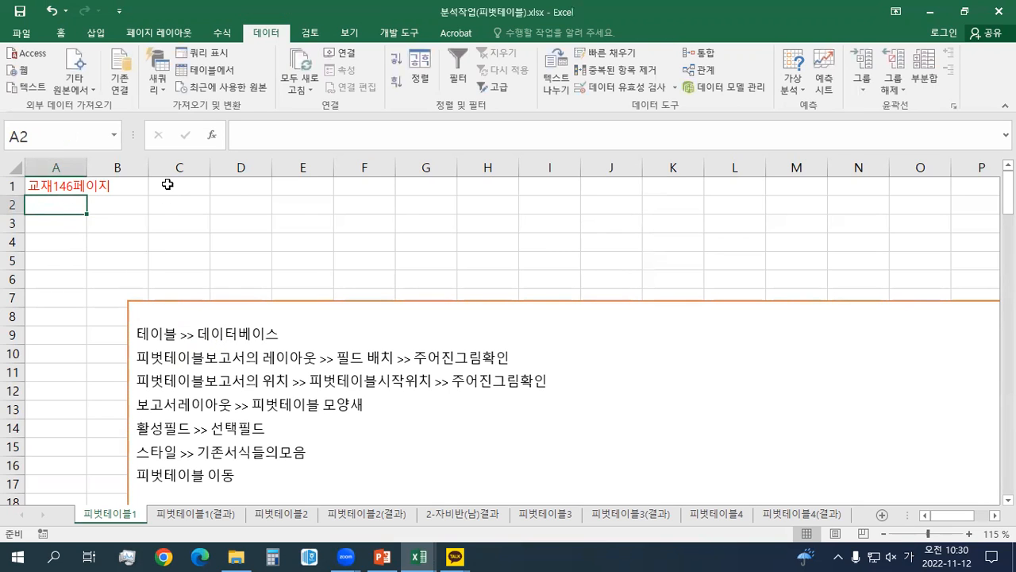
{"action": "left_click", "coordinate": [186, 316]}
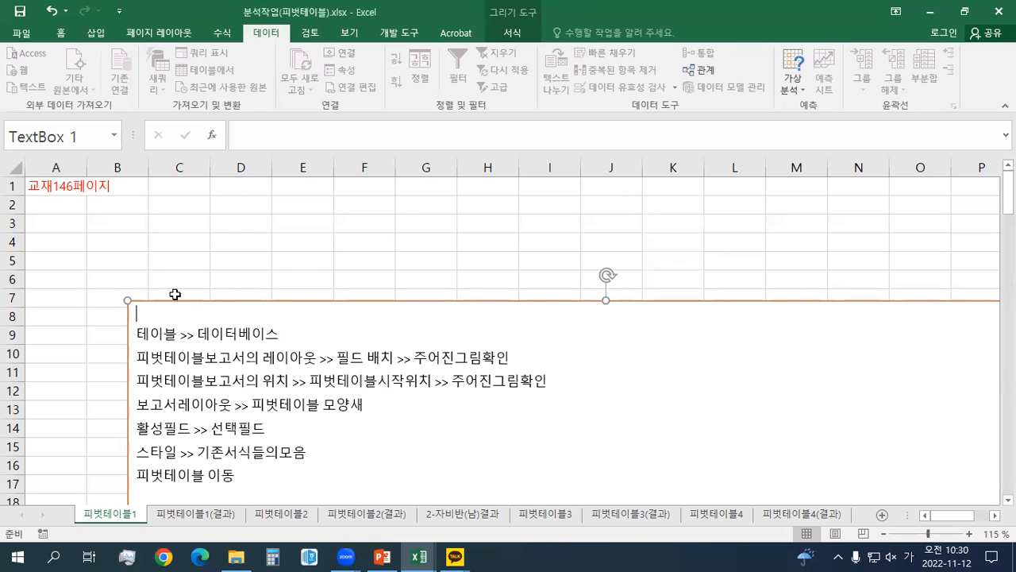
{"action": "left_click", "coordinate": [71, 201]}
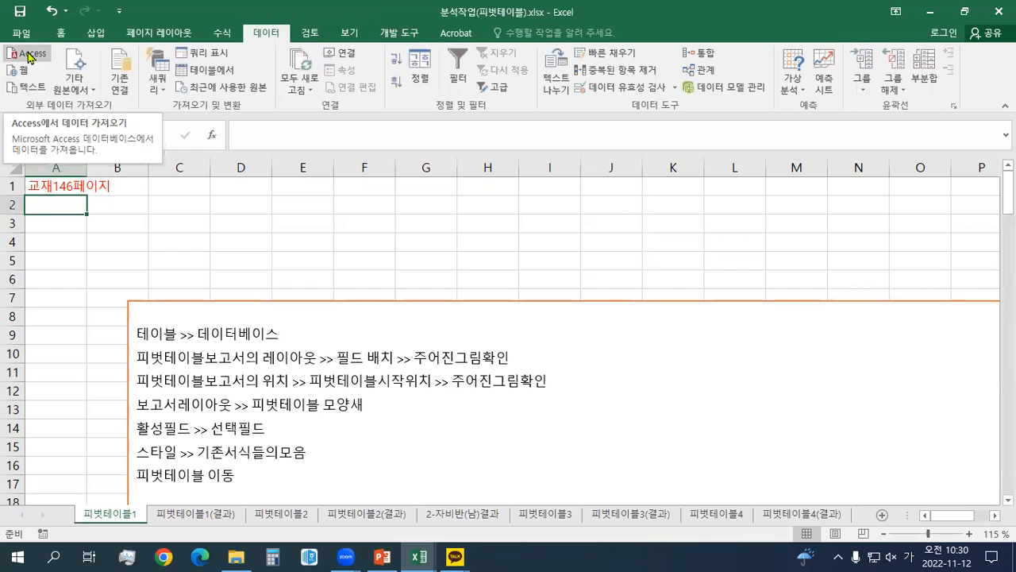
{"action": "left_click", "coordinate": [28, 52]}
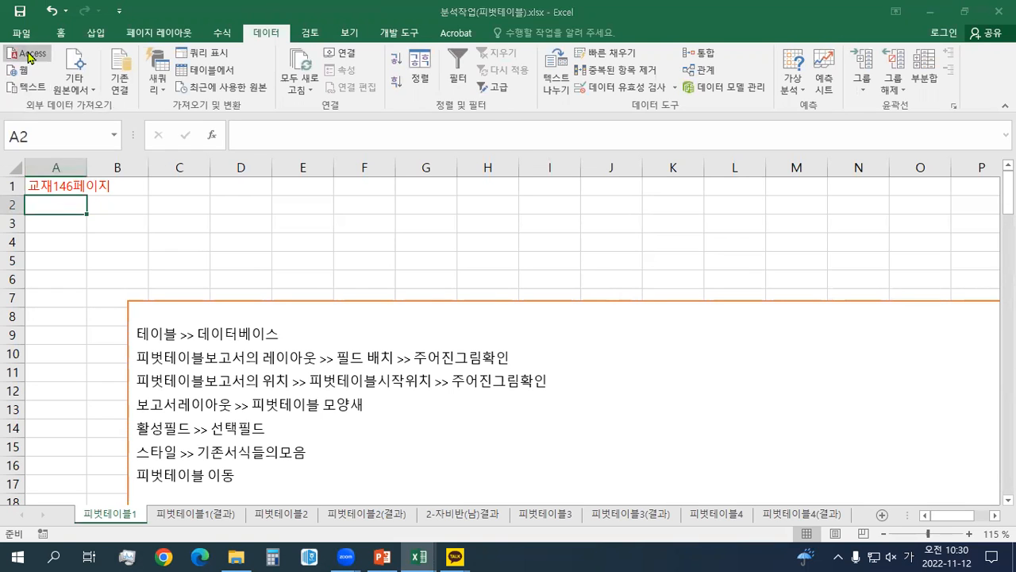
{"action": "double_click", "coordinate": [224, 104]}
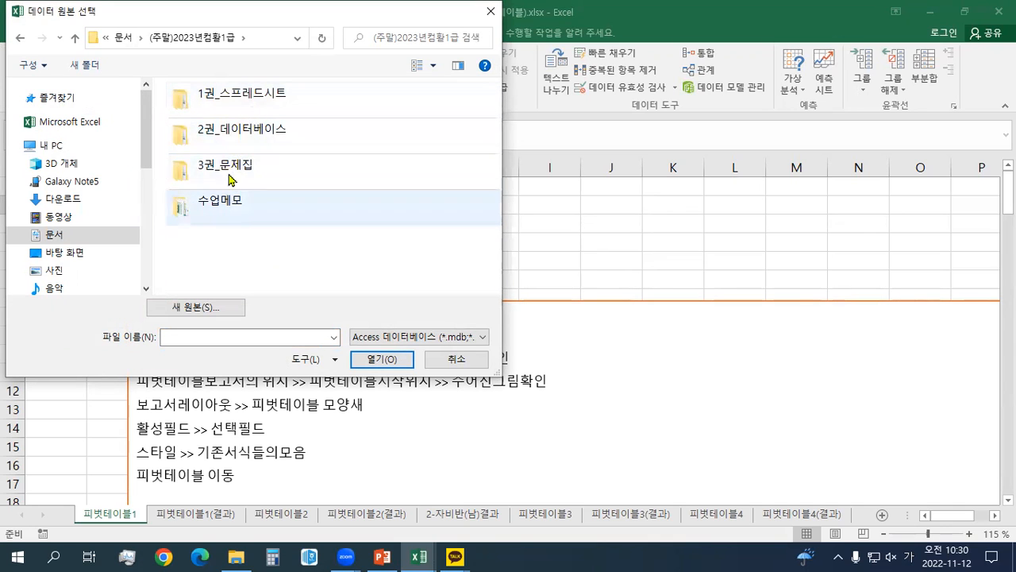
{"action": "double_click", "coordinate": [242, 108]}
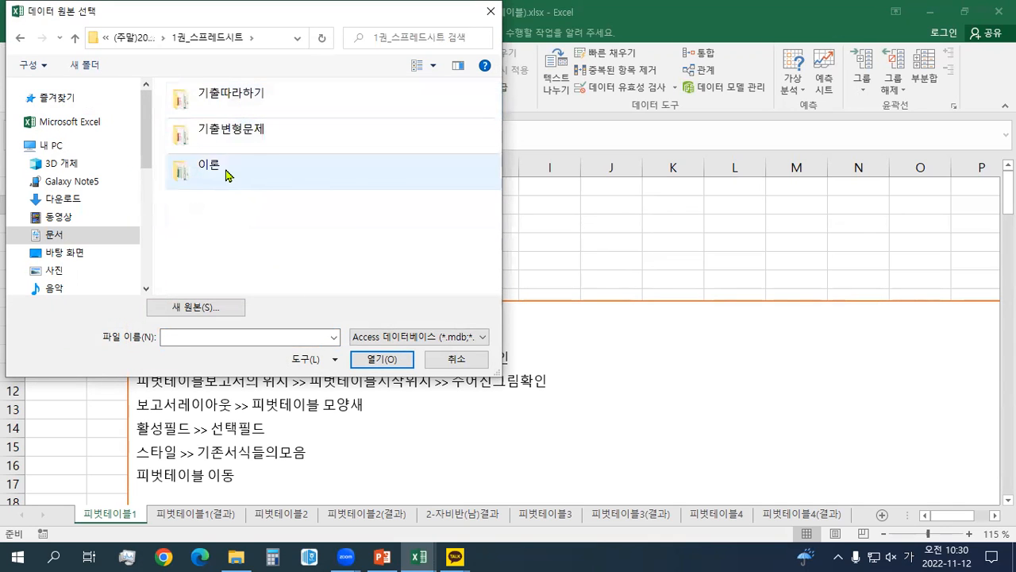
{"action": "double_click", "coordinate": [228, 167]}
{"action": "left_click", "coordinate": [248, 206]}
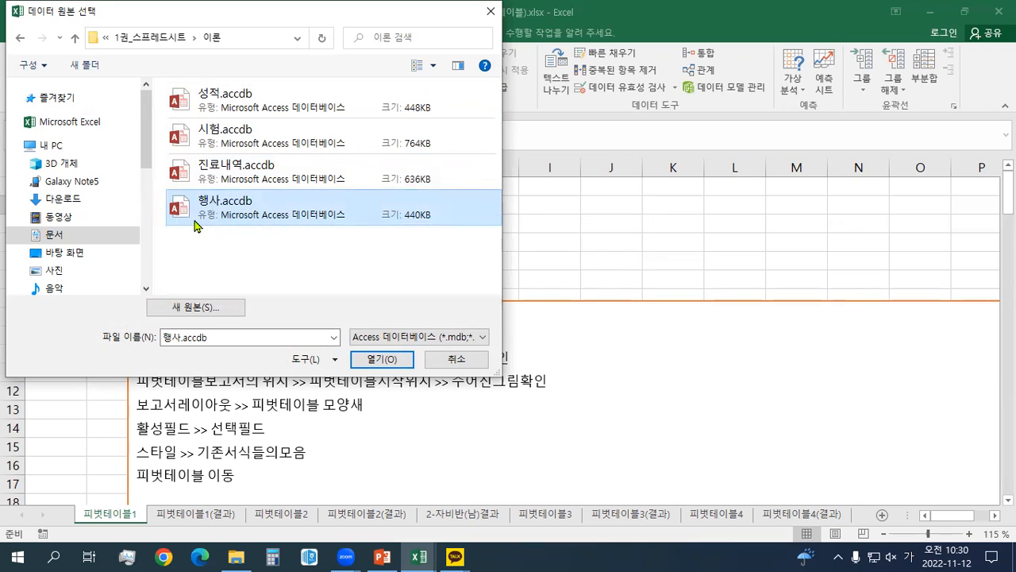
{"action": "left_click", "coordinate": [371, 362]}
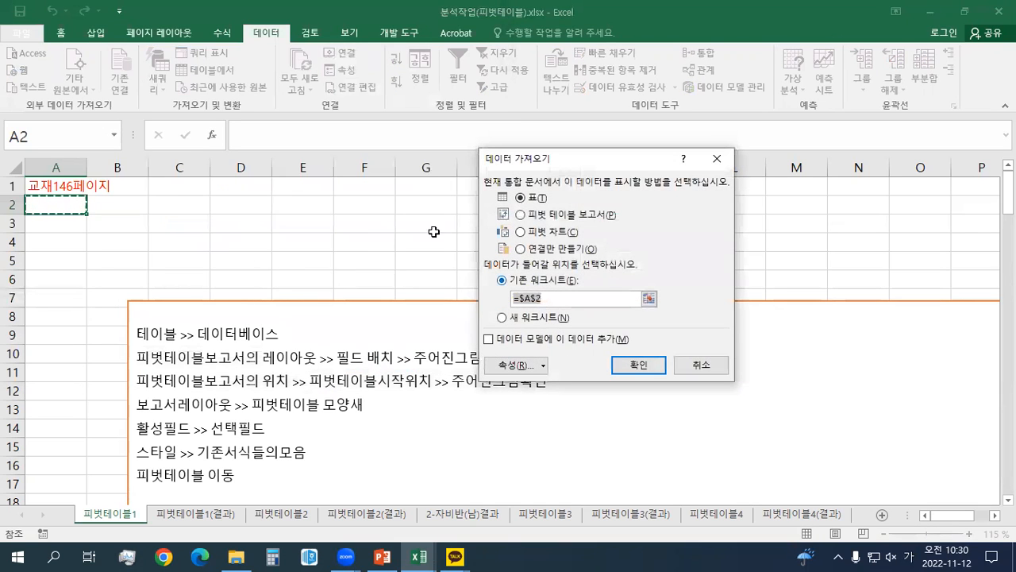
Step: Import the Access data as a table on a new worksheet
{"action": "left_click", "coordinate": [577, 220]}
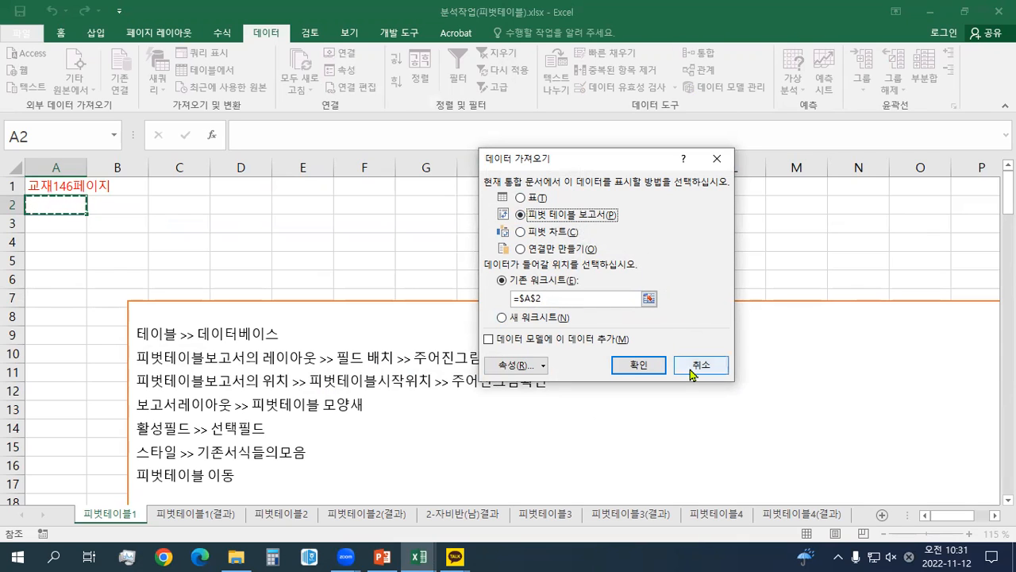
{"action": "left_click", "coordinate": [696, 370]}
{"action": "left_click_drag", "start_coordinate": [695, 370], "coordinate": [677, 234]}
{"action": "left_click", "coordinate": [541, 200]}
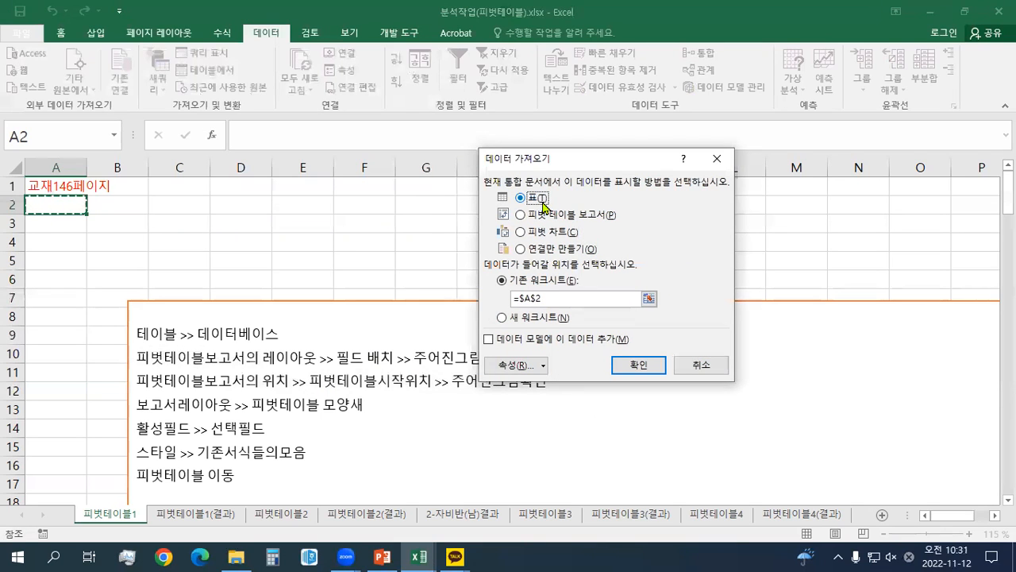
{"action": "left_click", "coordinate": [537, 320]}
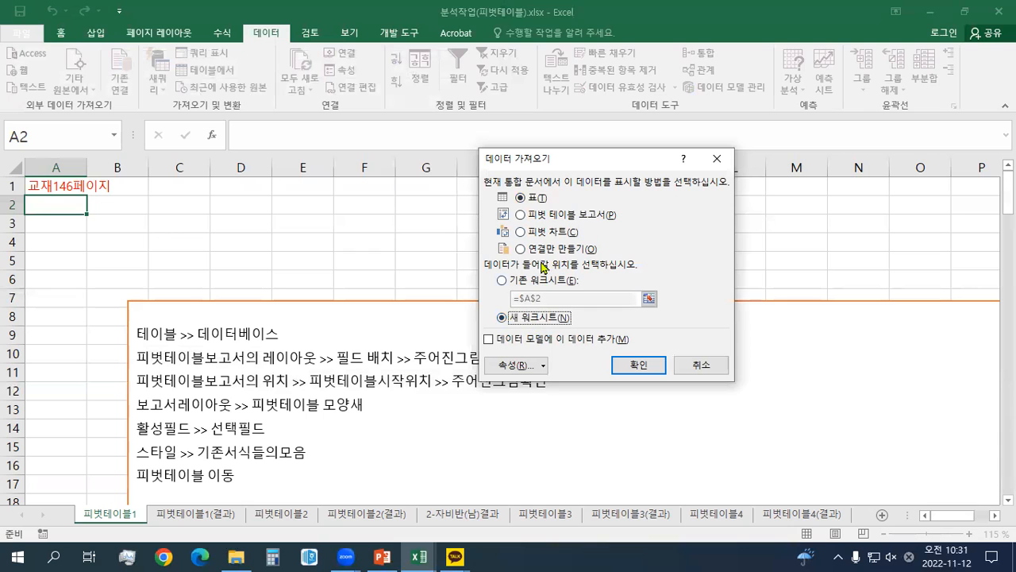
{"action": "left_click", "coordinate": [643, 367]}
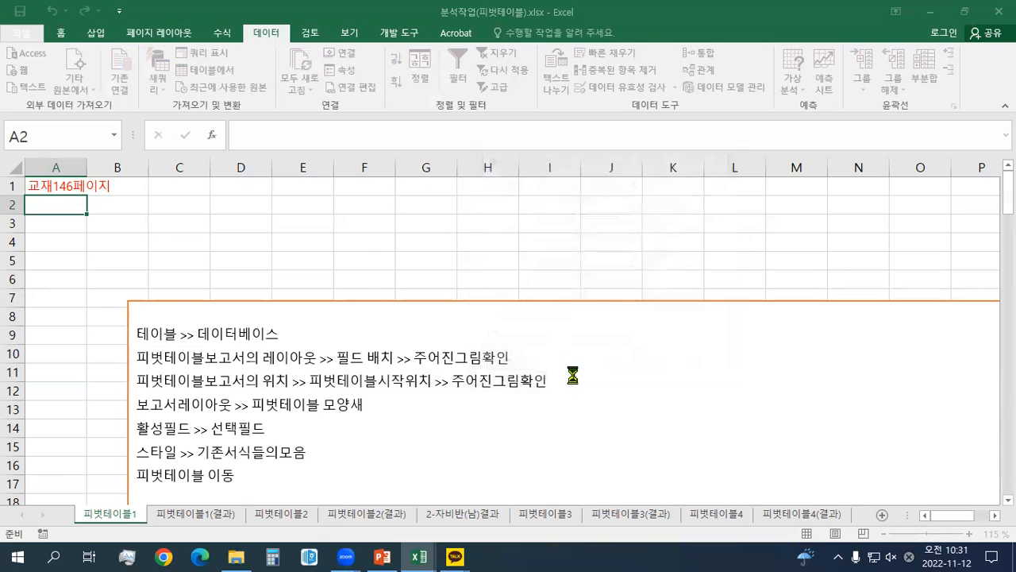
Step: Highlight all headers of the imported table, then only the 성명, 인원 and 행사일 headers
{"action": "left_click_drag", "start_coordinate": [43, 181], "coordinate": [420, 182]}
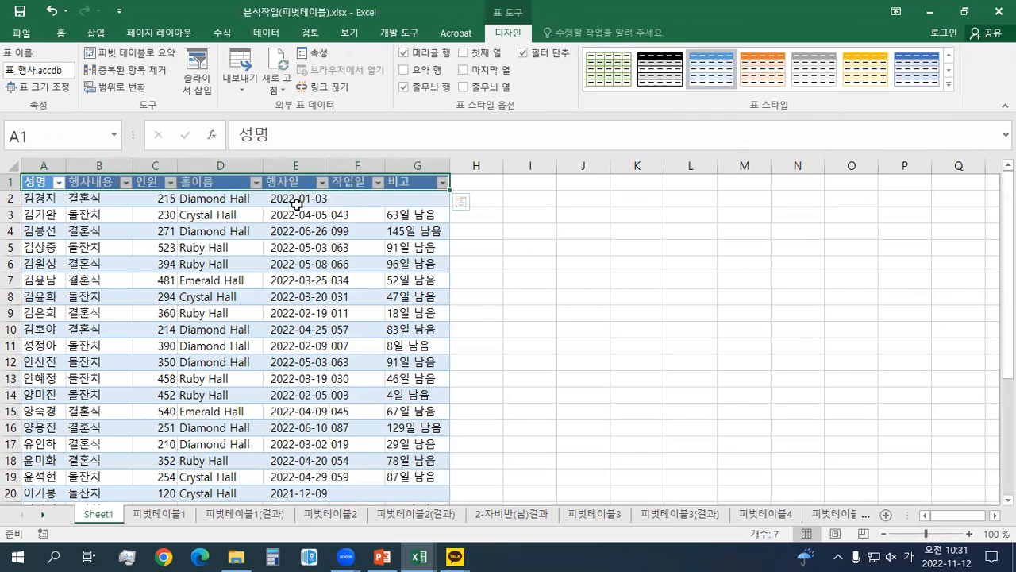
{"action": "left_click", "coordinate": [42, 182]}
{"action": "left_click", "coordinate": [137, 185], "text": "ctrl"}
{"action": "left_click", "coordinate": [300, 184], "text": "ctrl"}
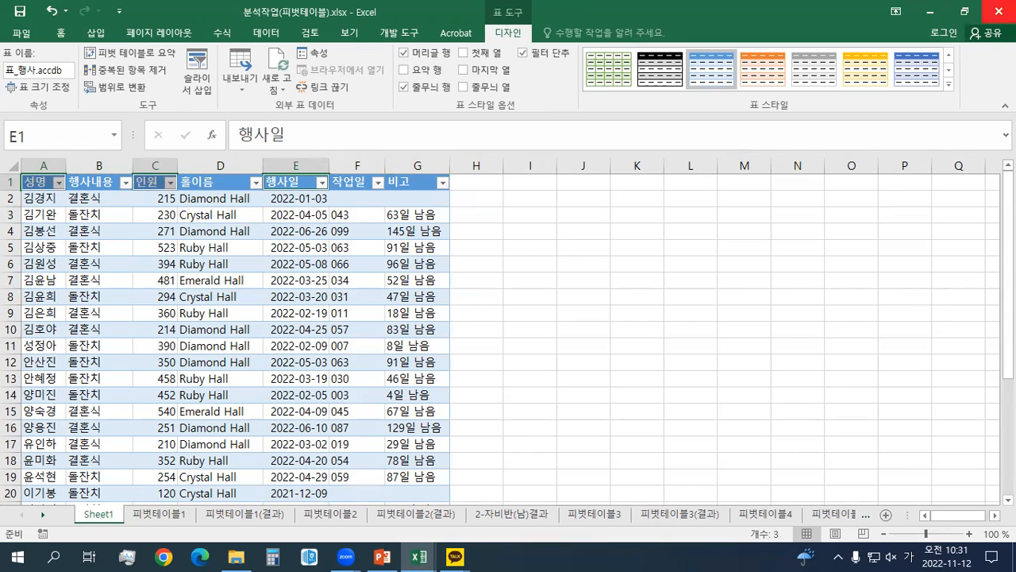
Step: Delete the worksheet Sheet1 that holds the imported table
{"action": "right_click", "coordinate": [103, 520]}
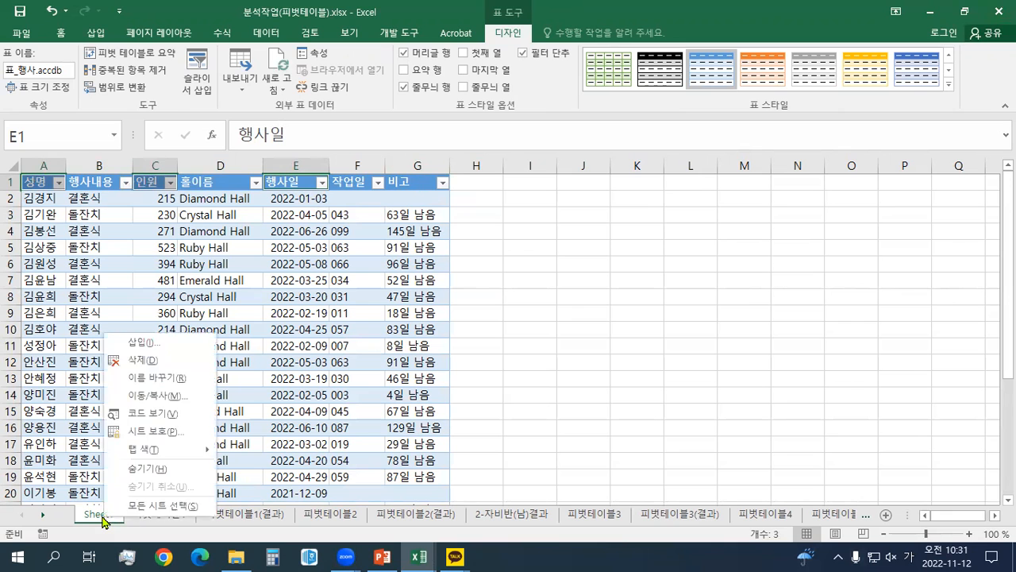
{"action": "left_click", "coordinate": [135, 360]}
{"action": "left_click", "coordinate": [440, 313]}
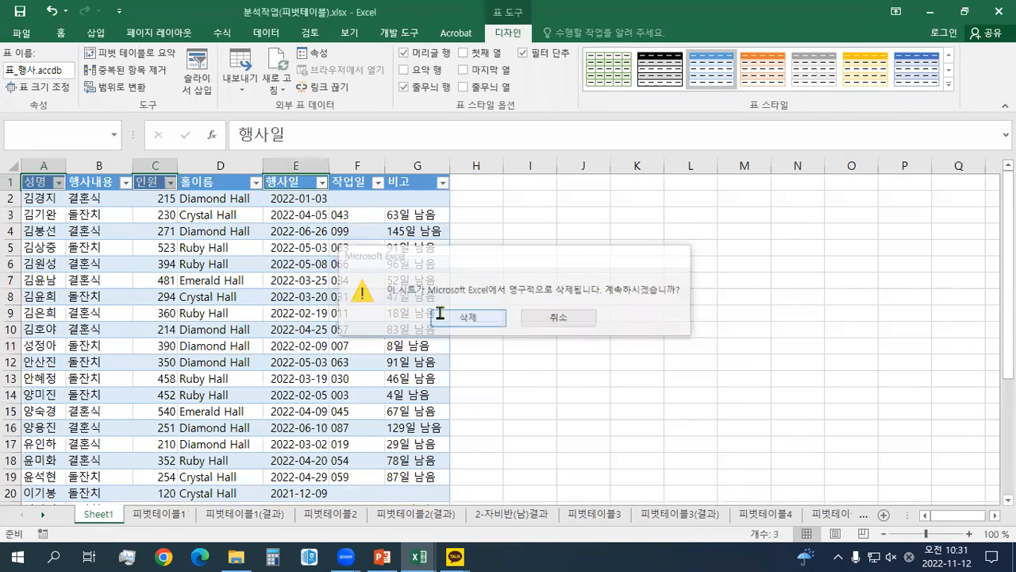
Step: Highlight 기타원본-MicrosoftQuery 명령 in the note on importing Access files
{"action": "scroll", "coordinate": [328, 369], "scroll_direction": "down", "scroll_amount": 1}
{"action": "scroll", "coordinate": [328, 369], "scroll_direction": "down", "scroll_amount": 3}
{"action": "left_click_drag", "start_coordinate": [475, 340], "coordinate": [639, 336]}
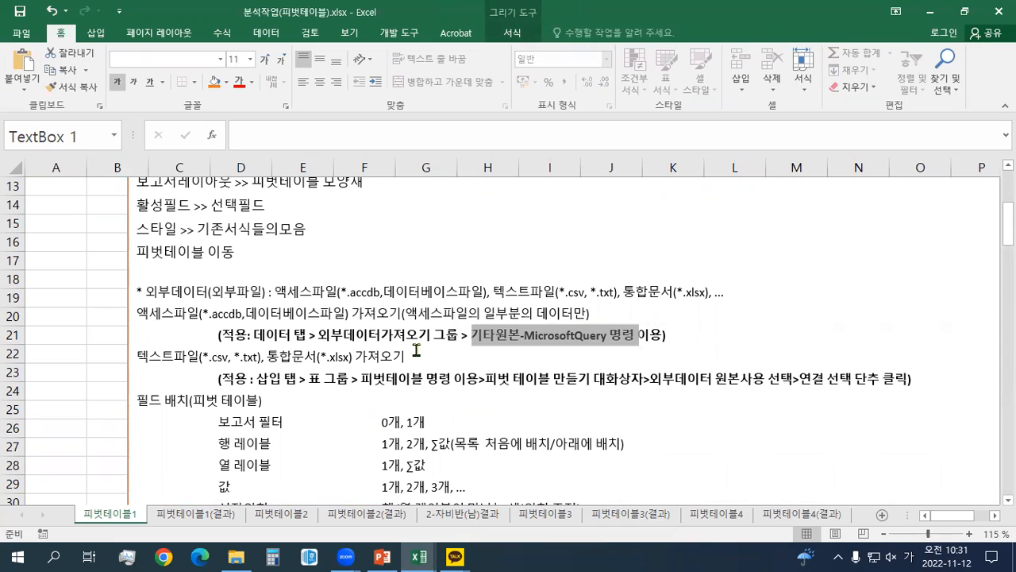
Step: Select cell A1, start a Microsoft Query import and move the data source dialog clear of the notes
{"action": "scroll", "coordinate": [416, 350], "scroll_direction": "up", "scroll_amount": 4}
{"action": "left_click", "coordinate": [41, 185]}
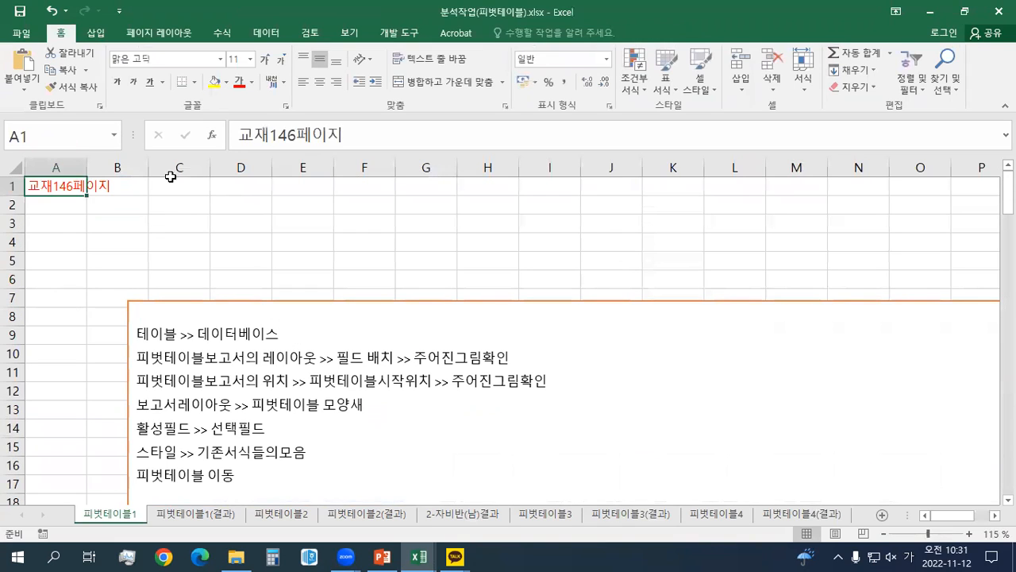
{"action": "left_click", "coordinate": [269, 35]}
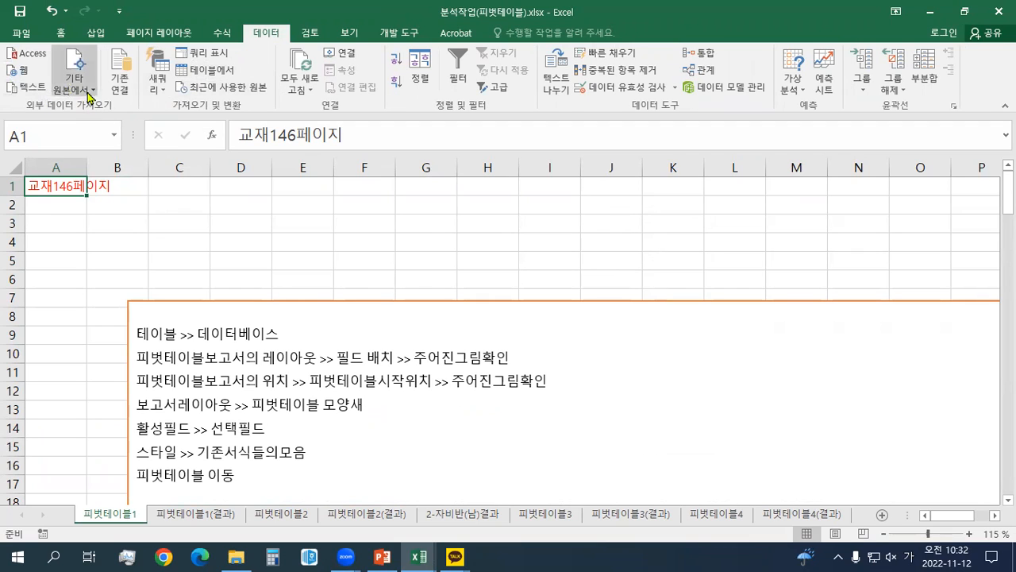
{"action": "left_click", "coordinate": [88, 96]}
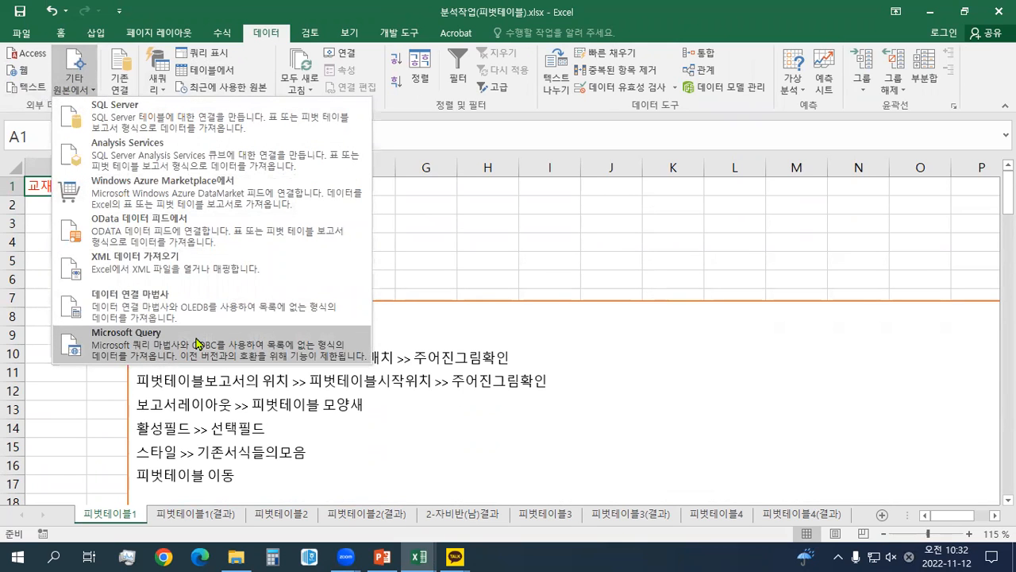
{"action": "left_click", "coordinate": [198, 343]}
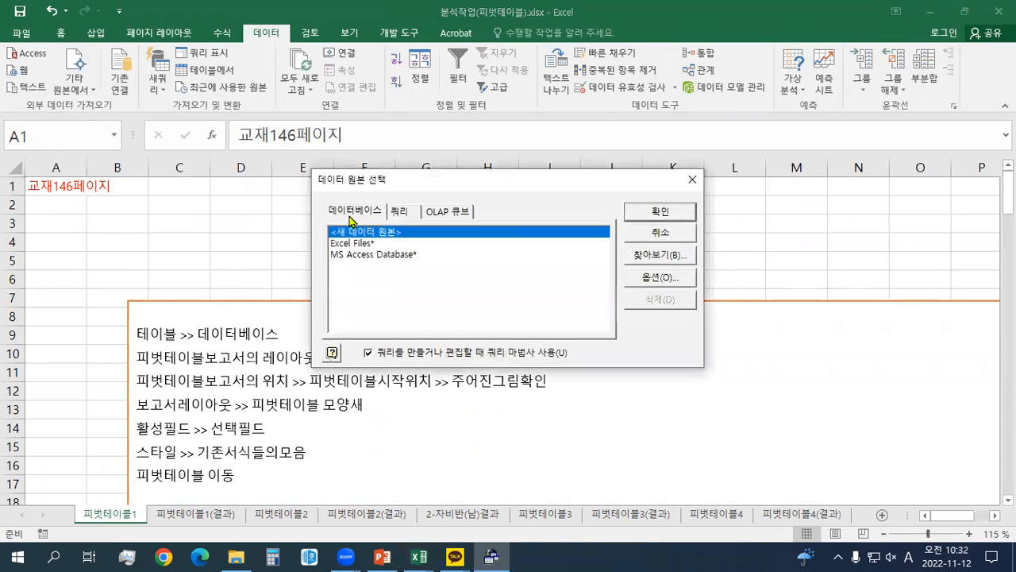
{"action": "left_click_drag", "start_coordinate": [391, 181], "coordinate": [388, 65]}
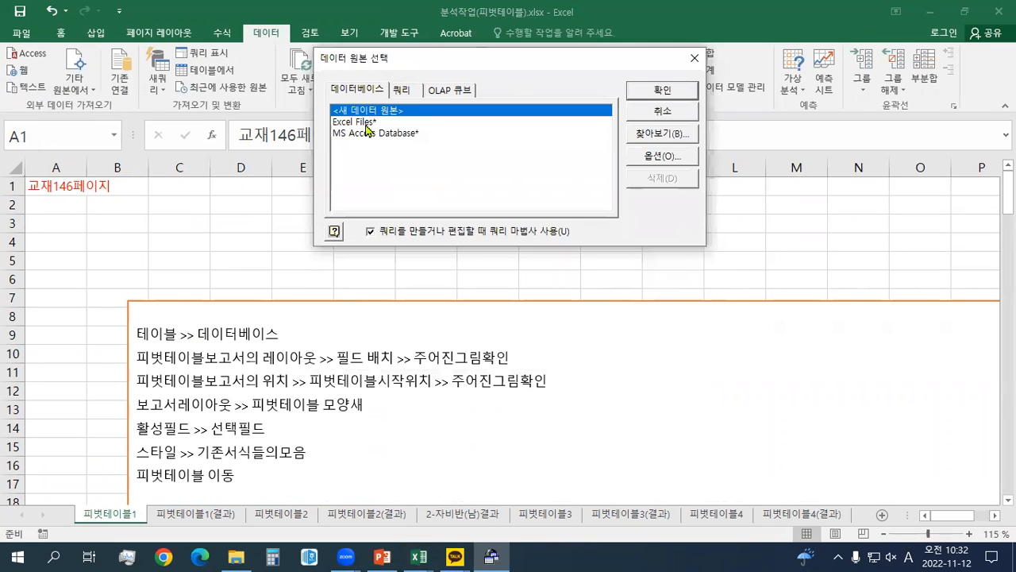
Step: Choose MS Access Database as the data source for the query and connect to it
{"action": "left_click", "coordinate": [364, 134]}
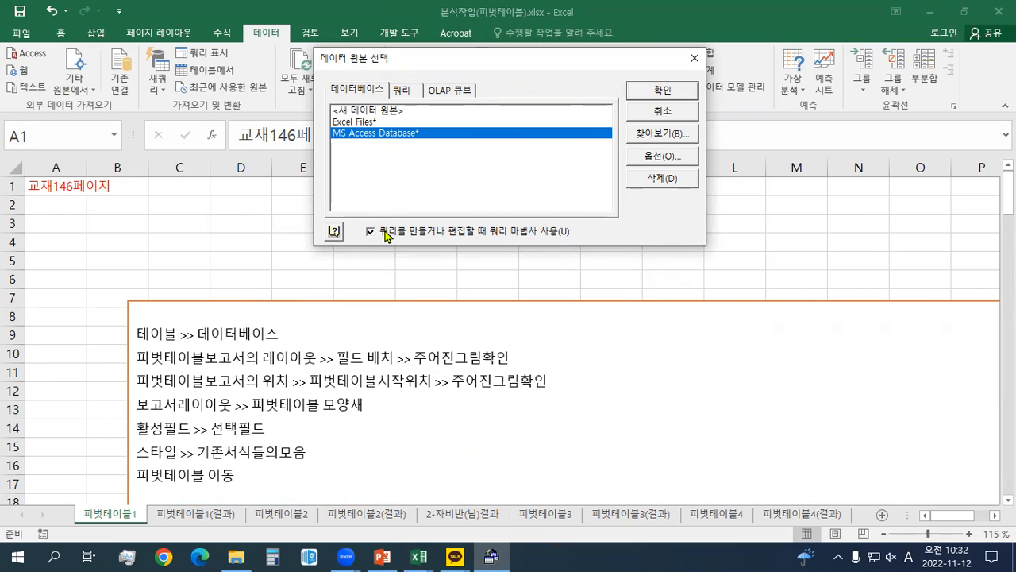
{"action": "left_click", "coordinate": [645, 96]}
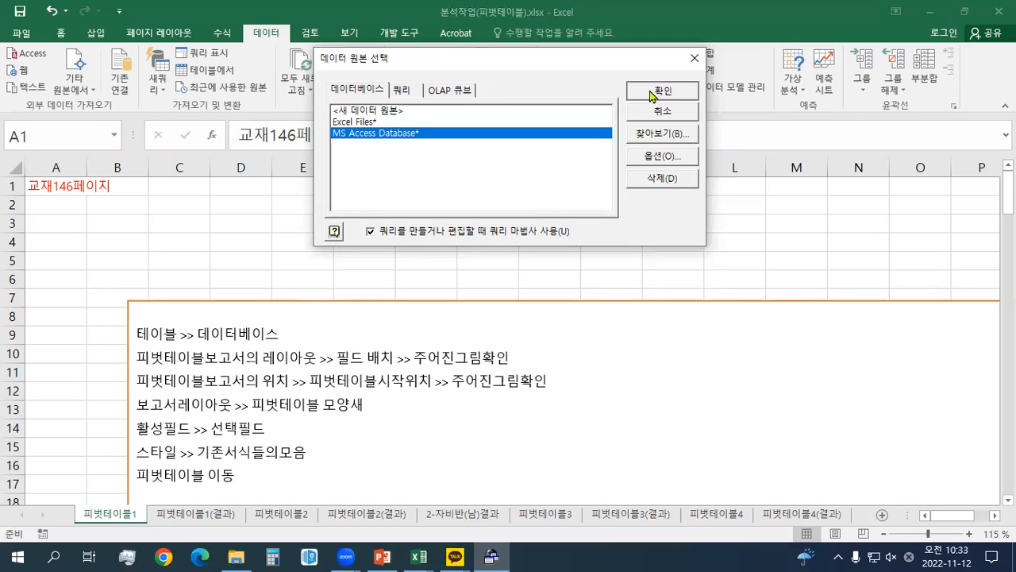
{"action": "left_click", "coordinate": [651, 95]}
{"action": "left_click", "coordinate": [658, 90]}
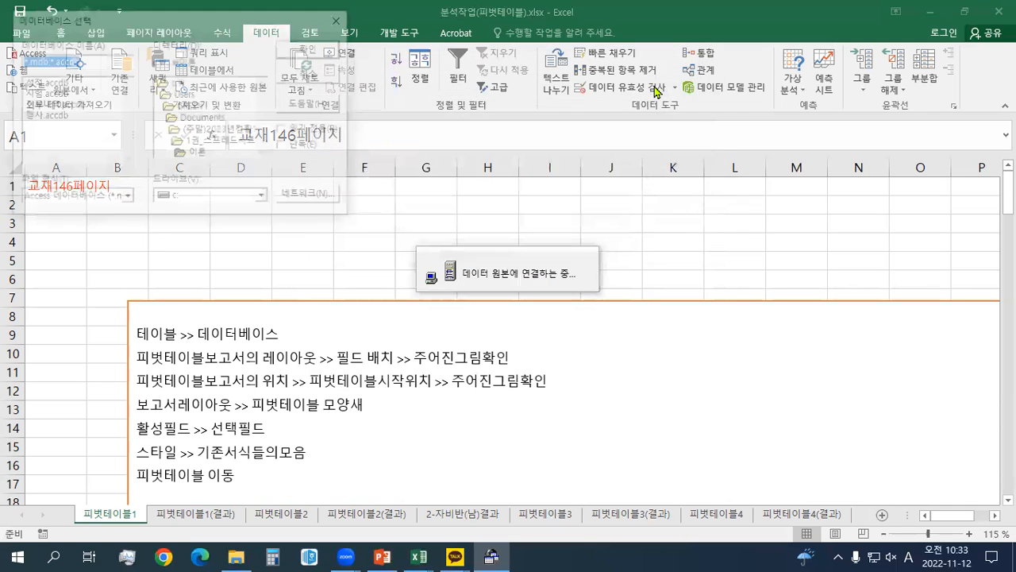
Step: Move the database selection dialog clear of the notes, select 행사.accdb and choose drive c: as the location
{"action": "left_click_drag", "start_coordinate": [238, 27], "coordinate": [560, 45]}
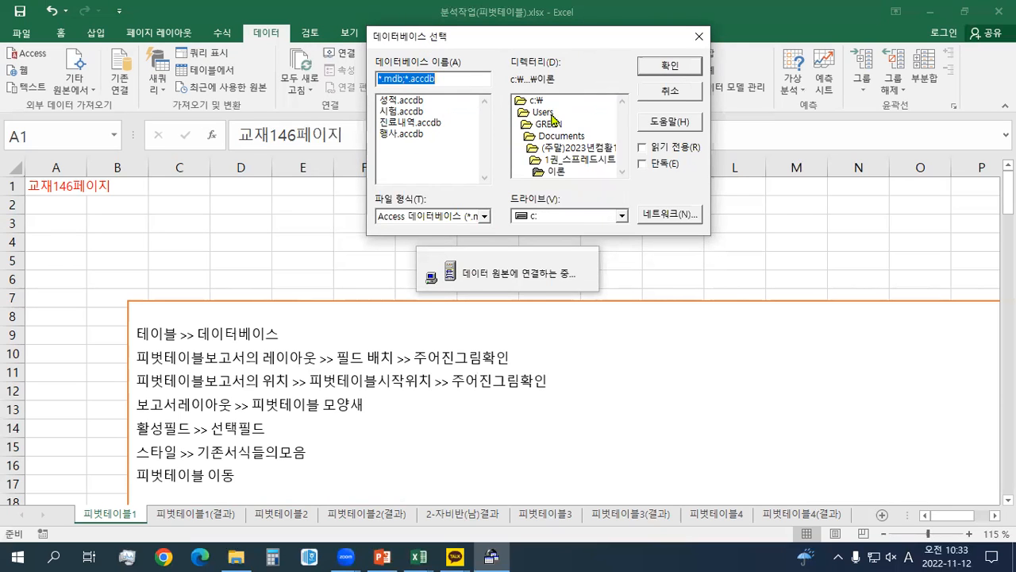
{"action": "left_click", "coordinate": [409, 137]}
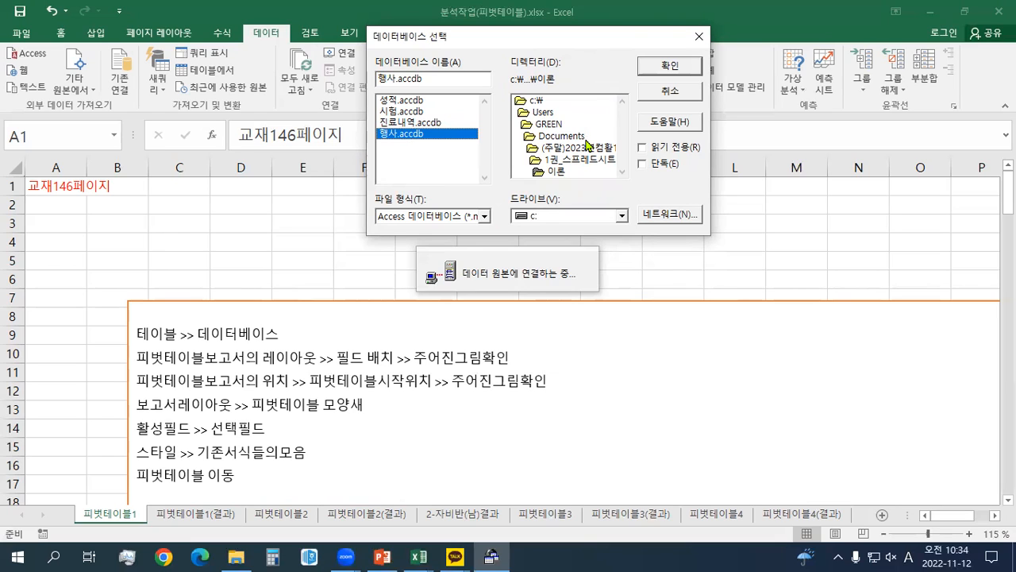
{"action": "left_click", "coordinate": [562, 215]}
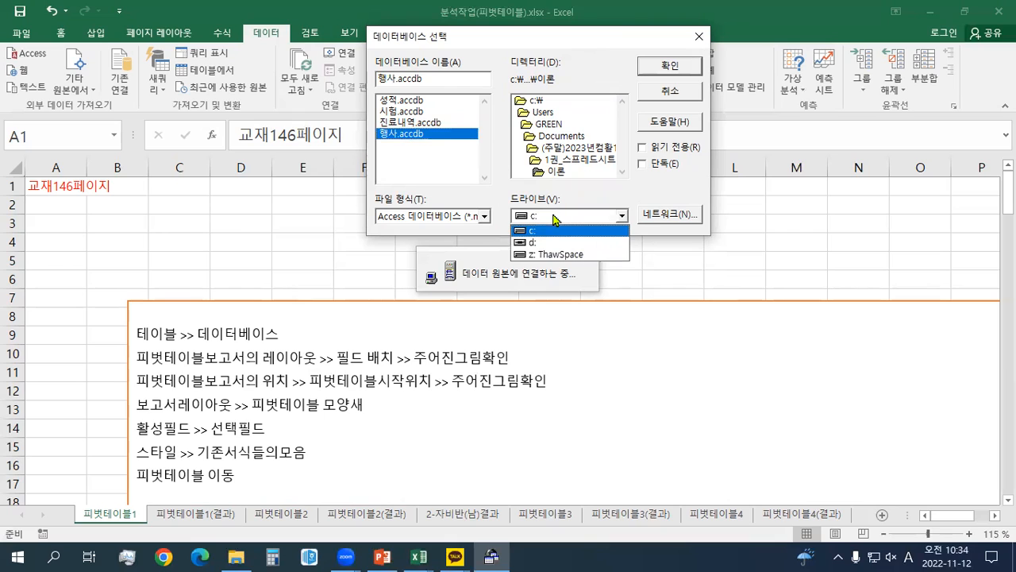
{"action": "left_click", "coordinate": [534, 231]}
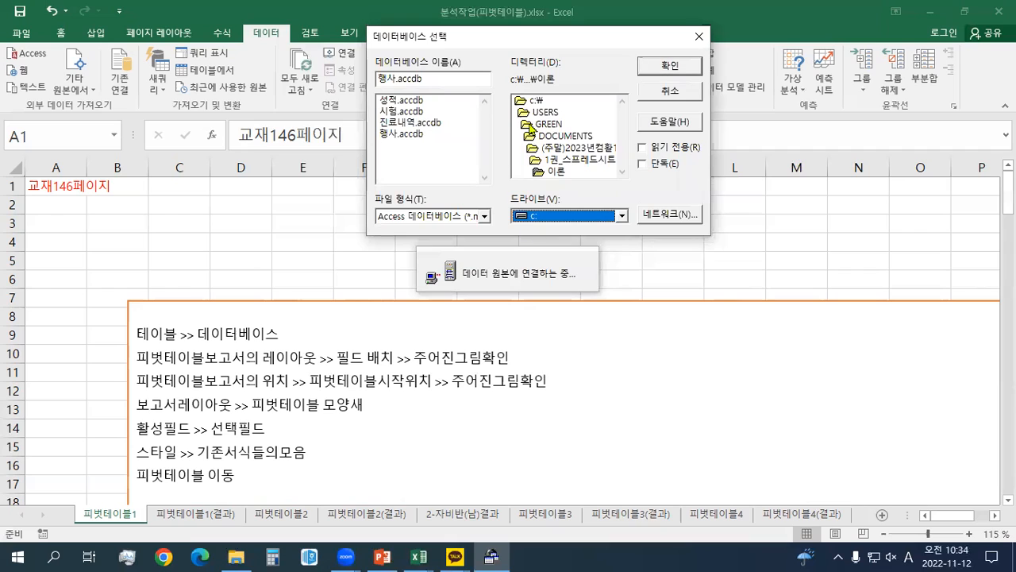
Step: Browse from the root of drive c: into the Users folder and open its GREEN subfolder
{"action": "left_click", "coordinate": [531, 105]}
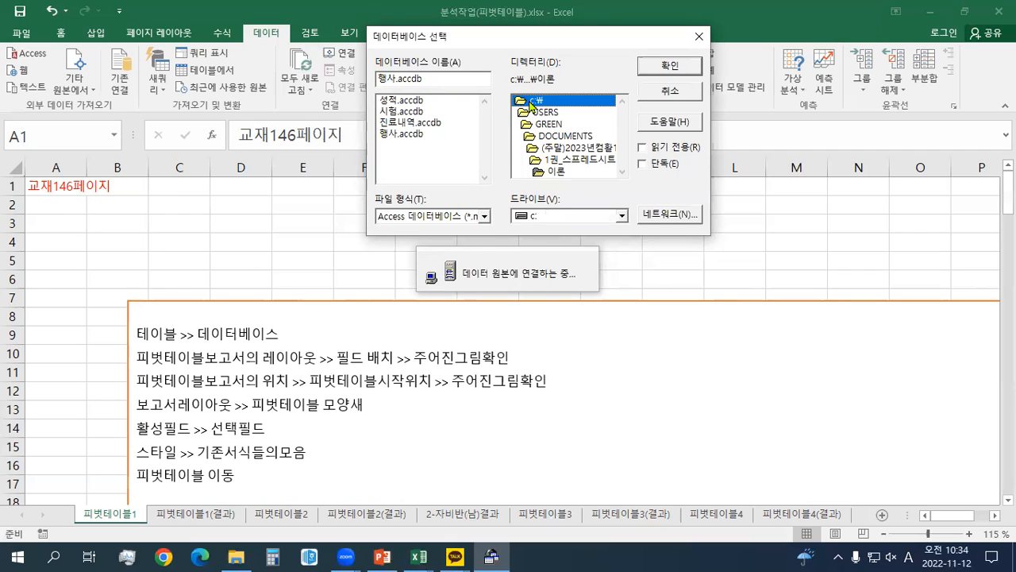
{"action": "double_click", "coordinate": [531, 106]}
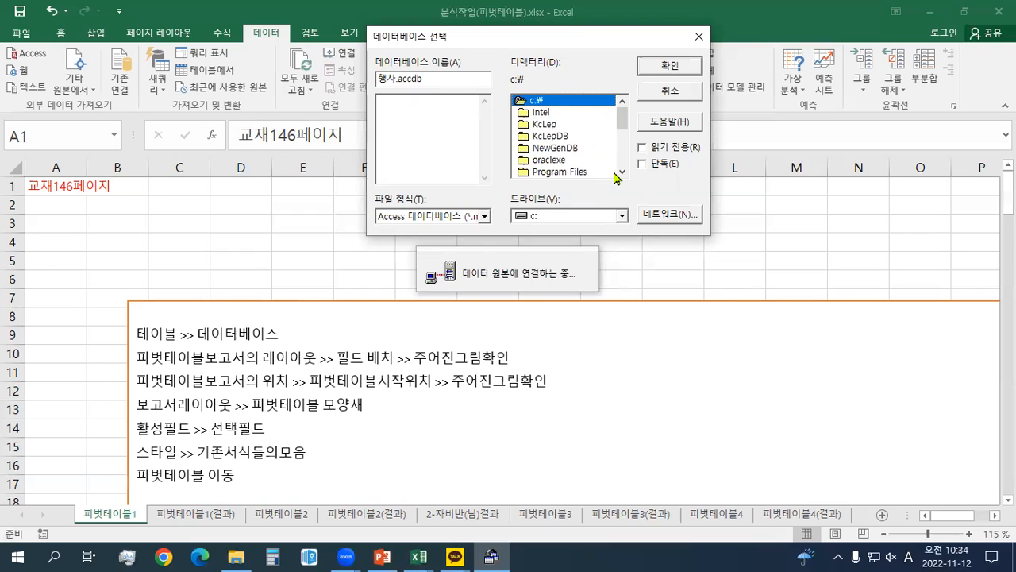
{"action": "left_click", "coordinate": [622, 171]}
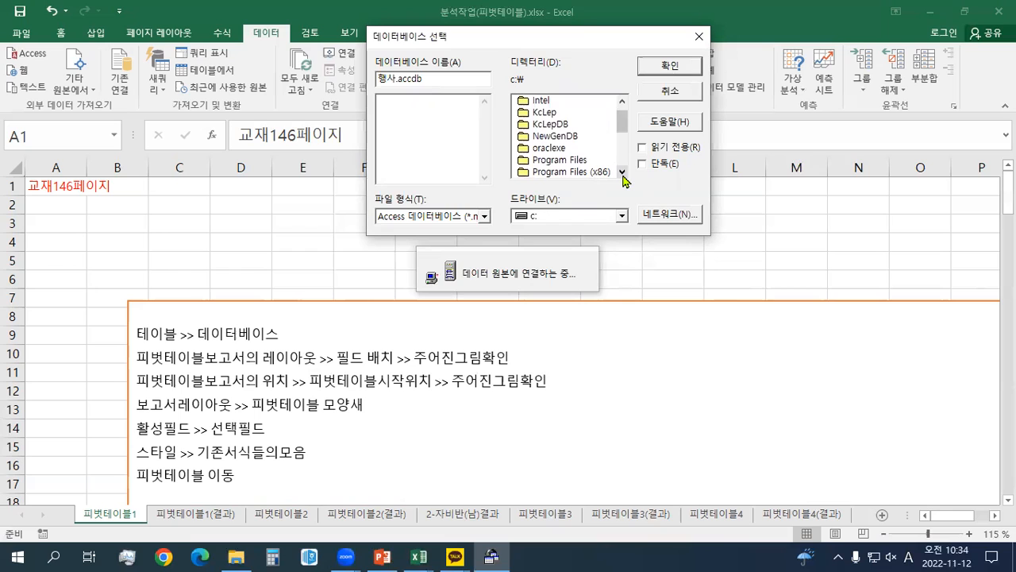
{"action": "left_click", "coordinate": [622, 173]}
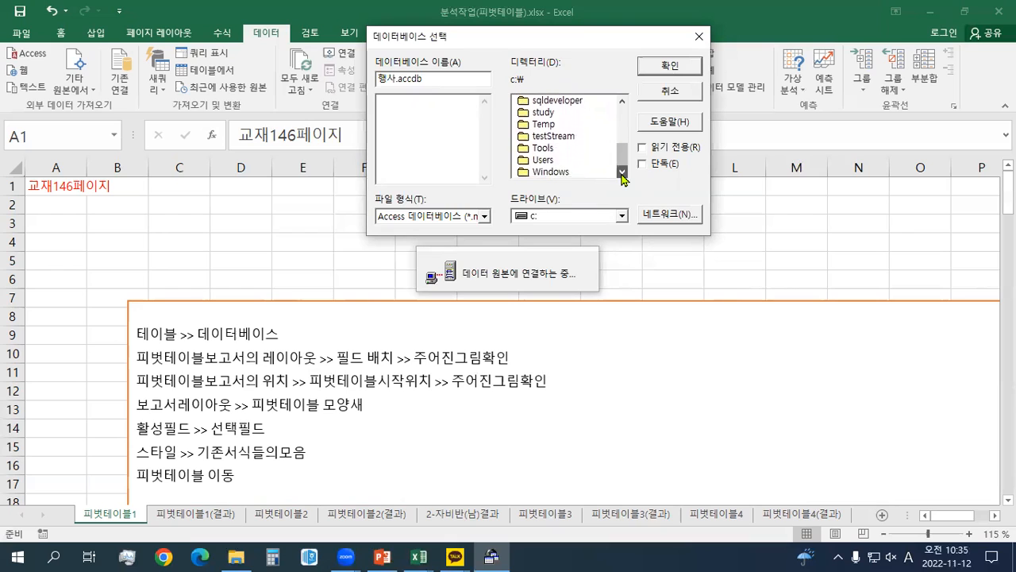
{"action": "left_click", "coordinate": [546, 160]}
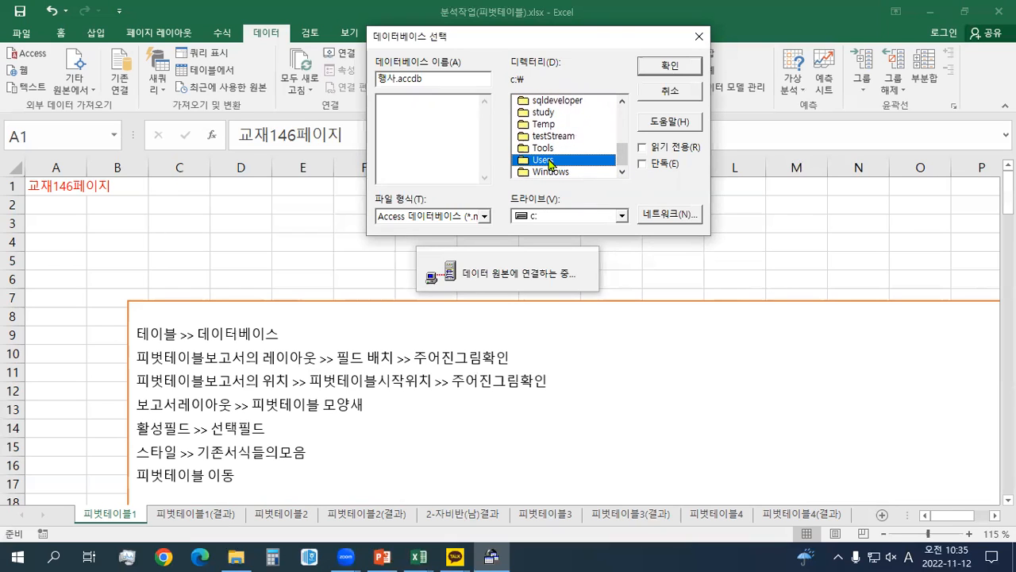
{"action": "double_click", "coordinate": [550, 161]}
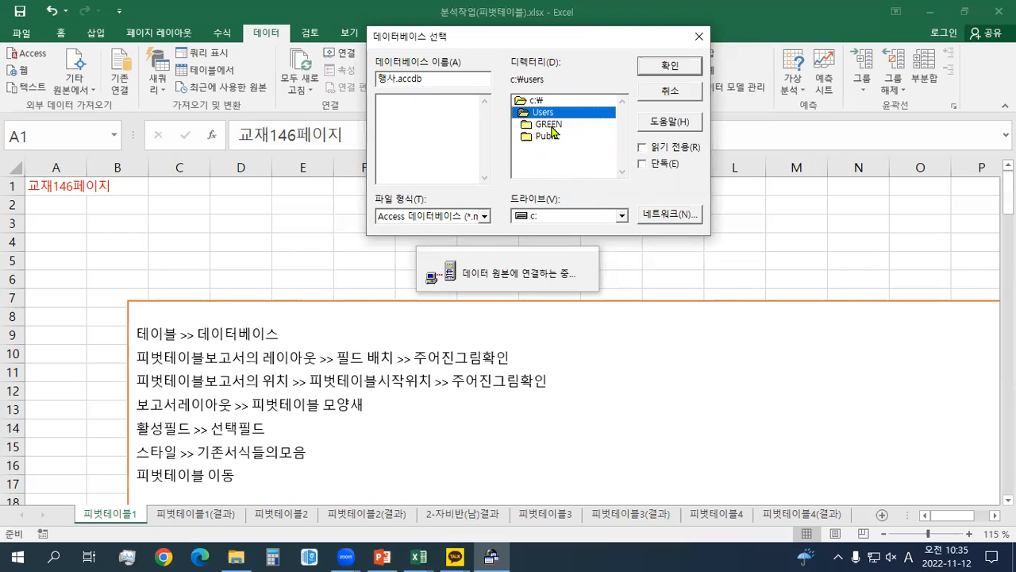
{"action": "left_click", "coordinate": [553, 127]}
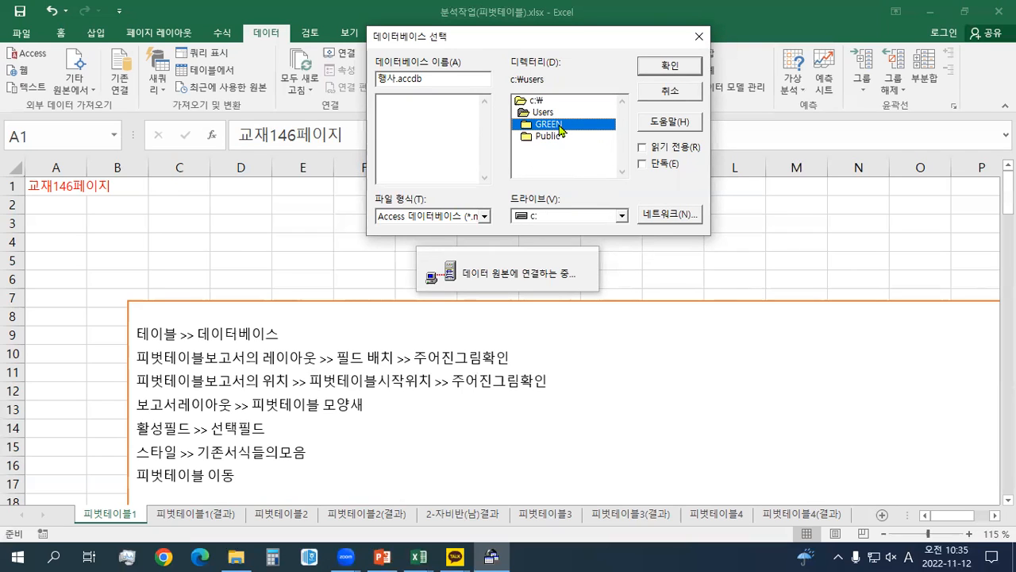
{"action": "double_click", "coordinate": [562, 128]}
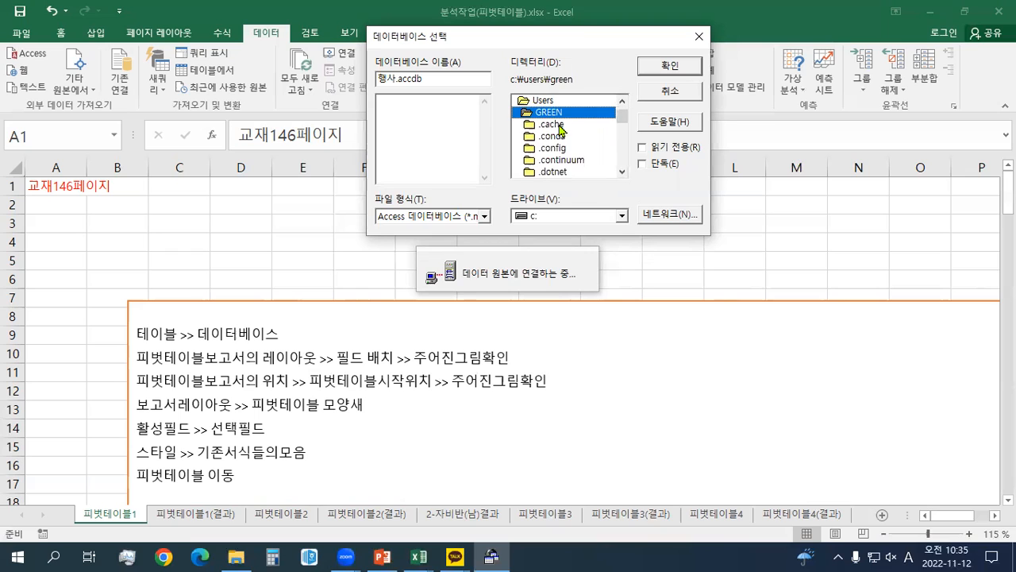
Step: Find the Documents folder inside the GREEN folder and open it
{"action": "left_click", "coordinate": [622, 171]}
{"action": "left_click", "coordinate": [623, 172]}
{"action": "scroll", "coordinate": [620, 162], "scroll_direction": "down", "scroll_amount": 3}
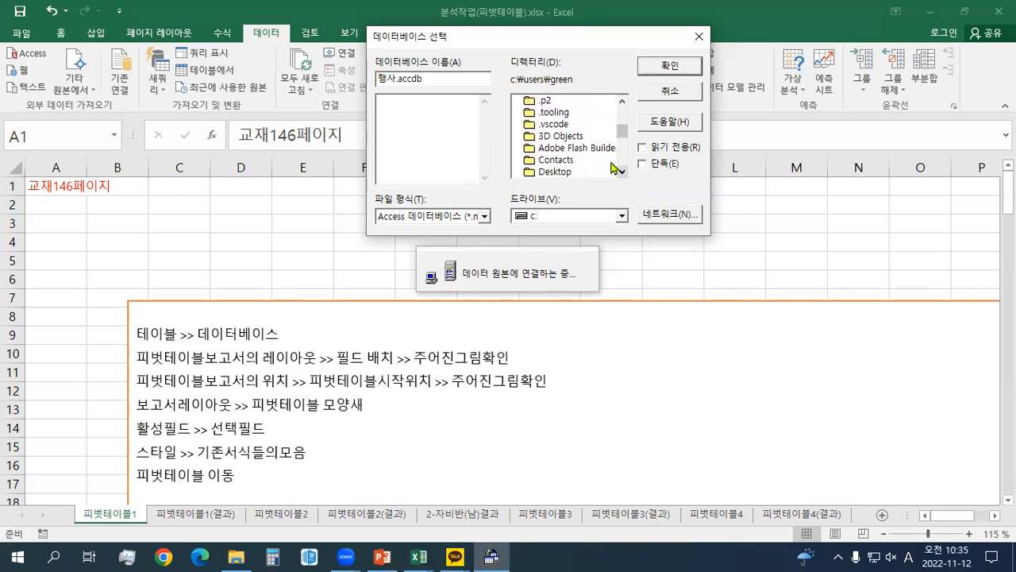
{"action": "scroll", "coordinate": [605, 162], "scroll_direction": "down", "scroll_amount": 2}
{"action": "left_click", "coordinate": [582, 115]}
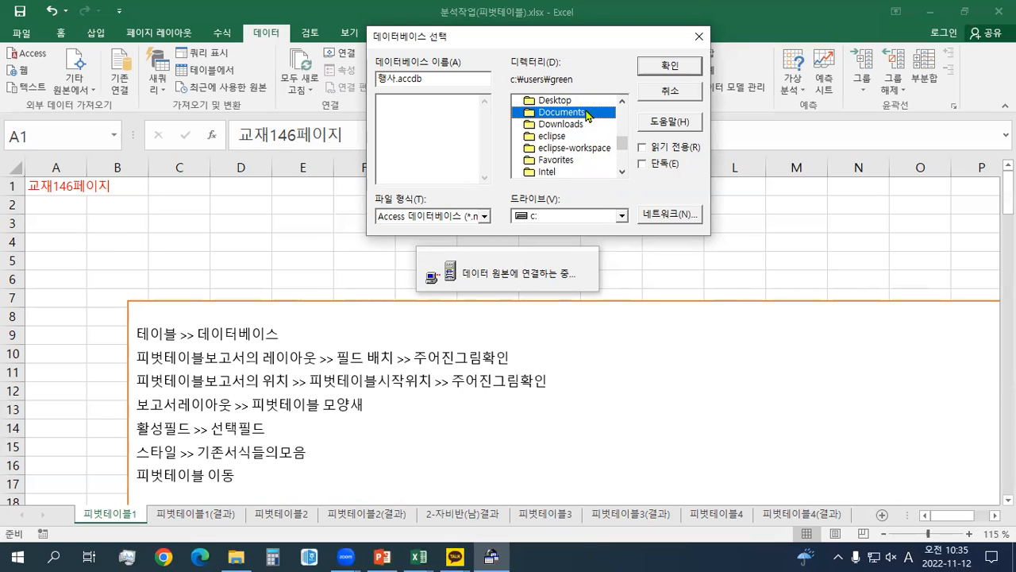
{"action": "double_click", "coordinate": [587, 113]}
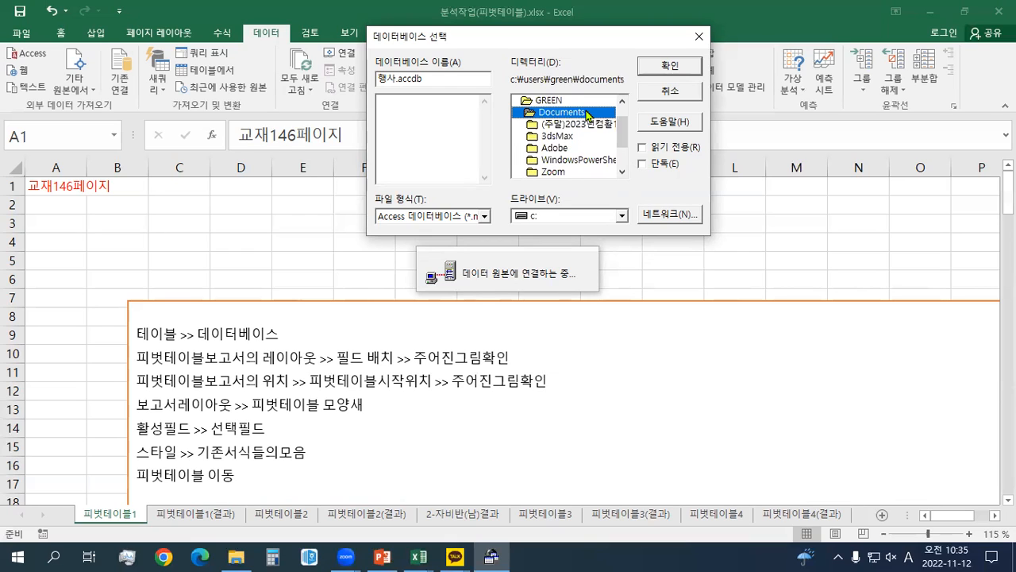
Step: Open the 이론 folder under the weekend course's 1권_스프레드시트 folder and connect to the database 행사.accdb
{"action": "left_click", "coordinate": [582, 128]}
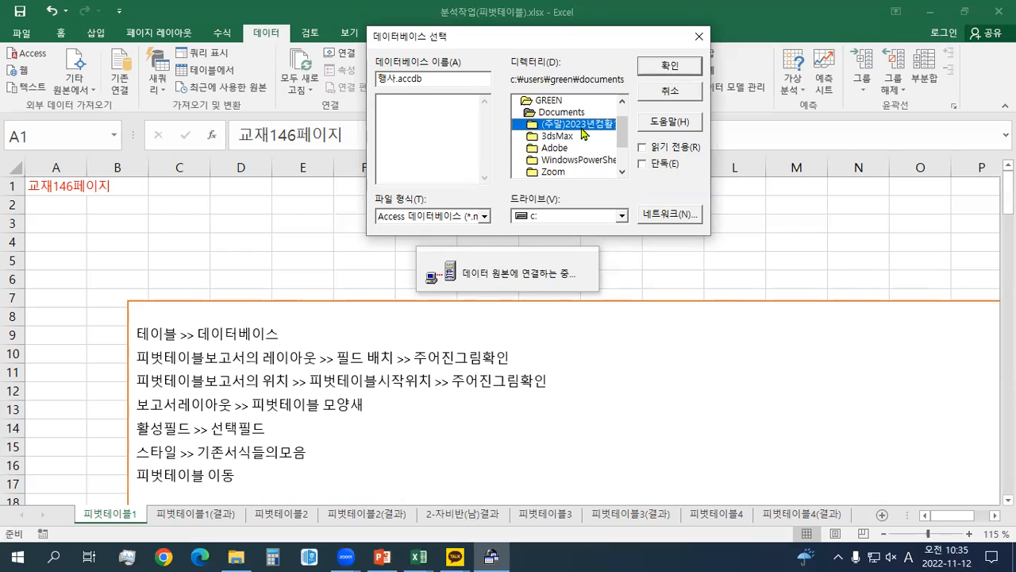
{"action": "double_click", "coordinate": [582, 127]}
{"action": "double_click", "coordinate": [585, 137]}
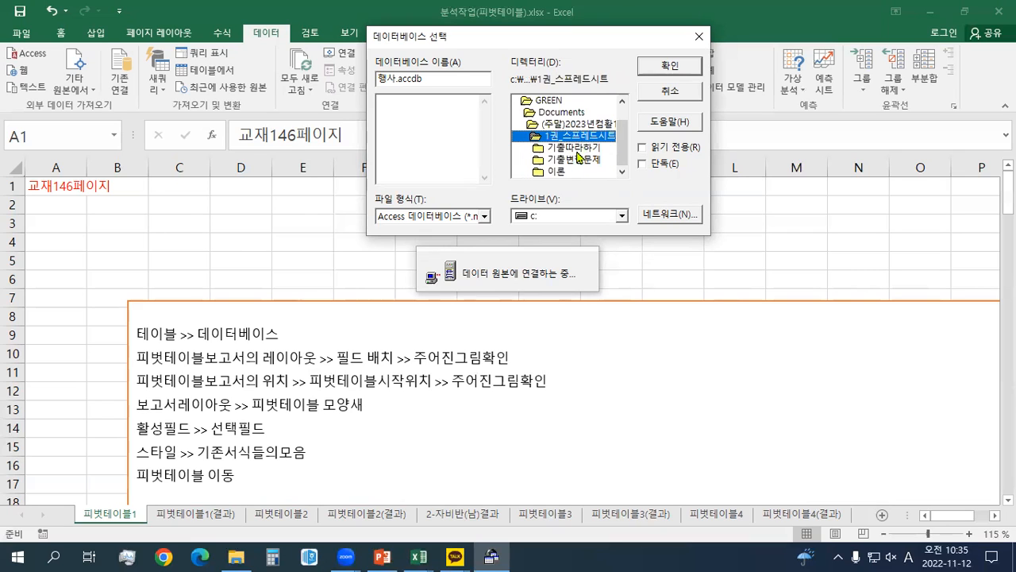
{"action": "double_click", "coordinate": [560, 173]}
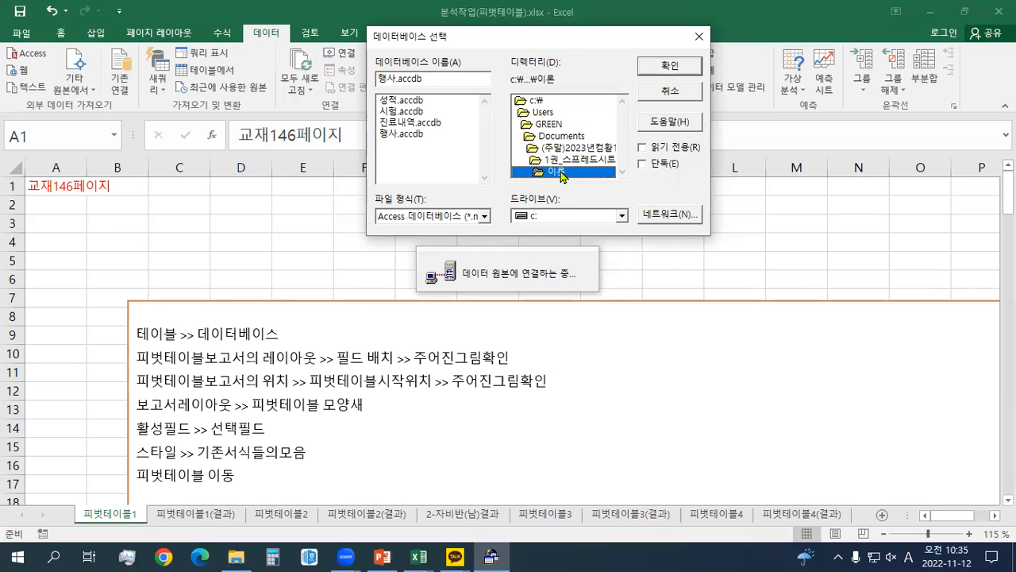
{"action": "left_click", "coordinate": [410, 135]}
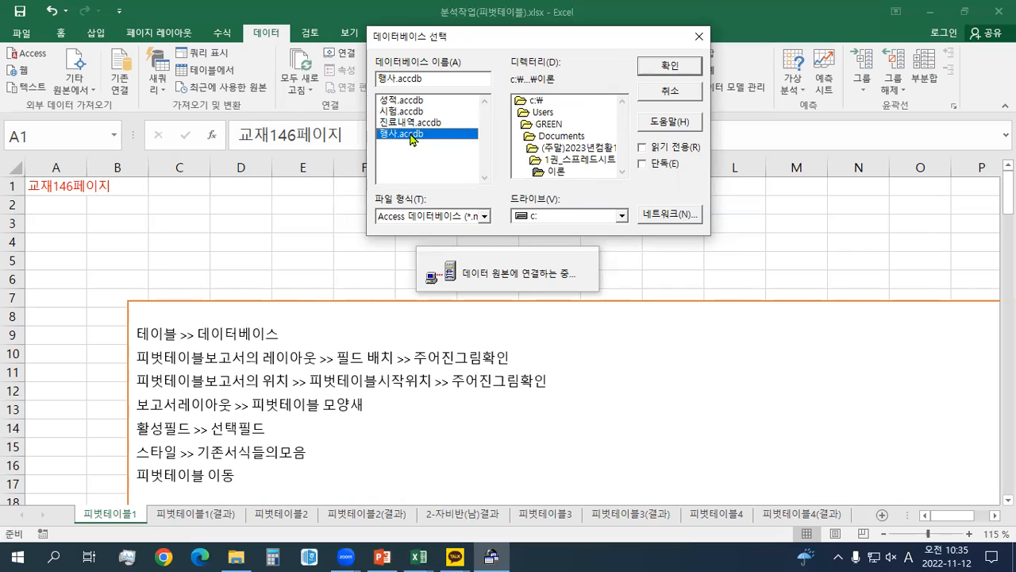
{"action": "left_click", "coordinate": [658, 75]}
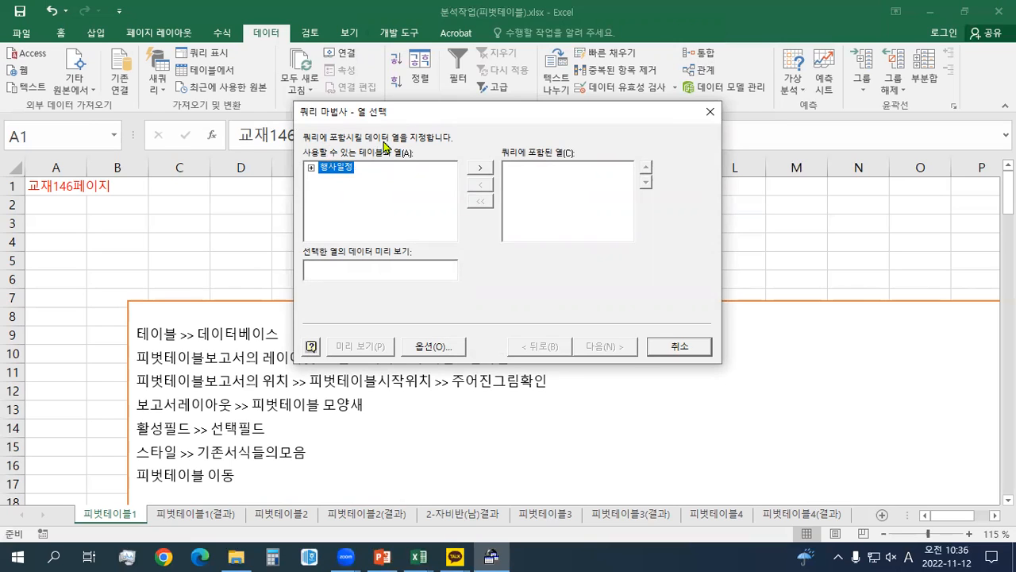
Step: Expand and collapse the 행사일정 table in the Query Wizard, leaving its columns listed
{"action": "left_click", "coordinate": [310, 168]}
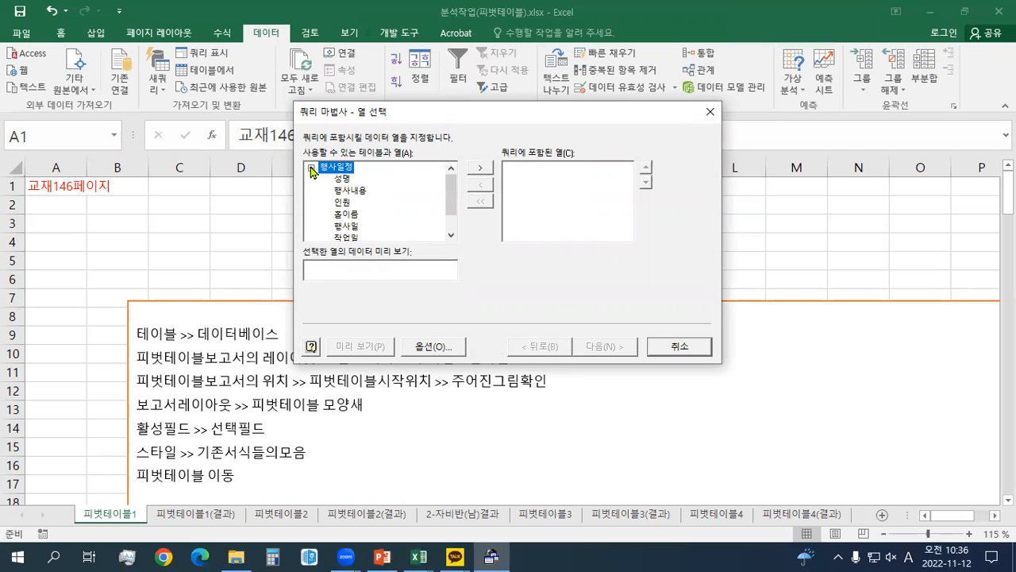
{"action": "left_click", "coordinate": [311, 168]}
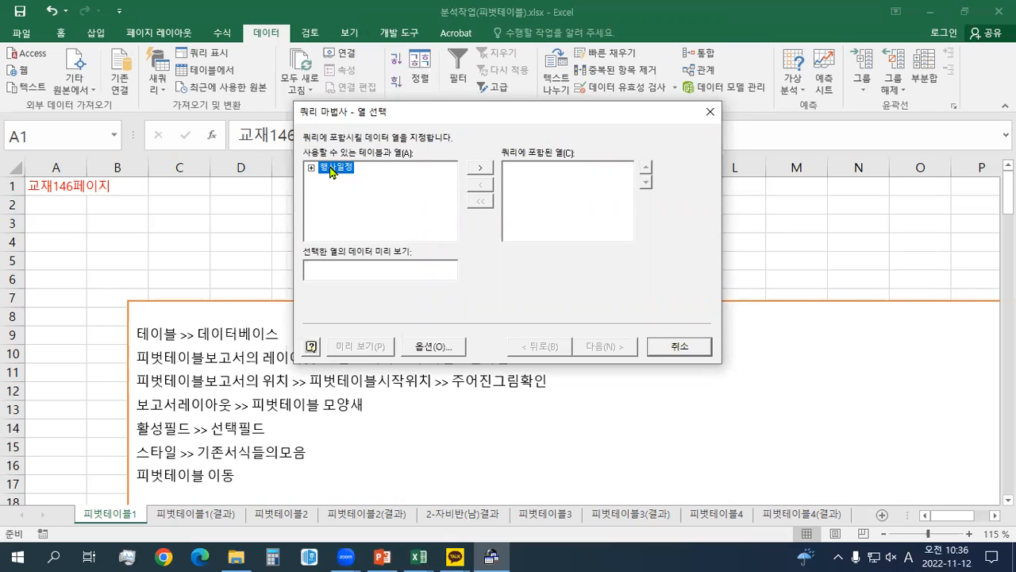
{"action": "double_click", "coordinate": [332, 172]}
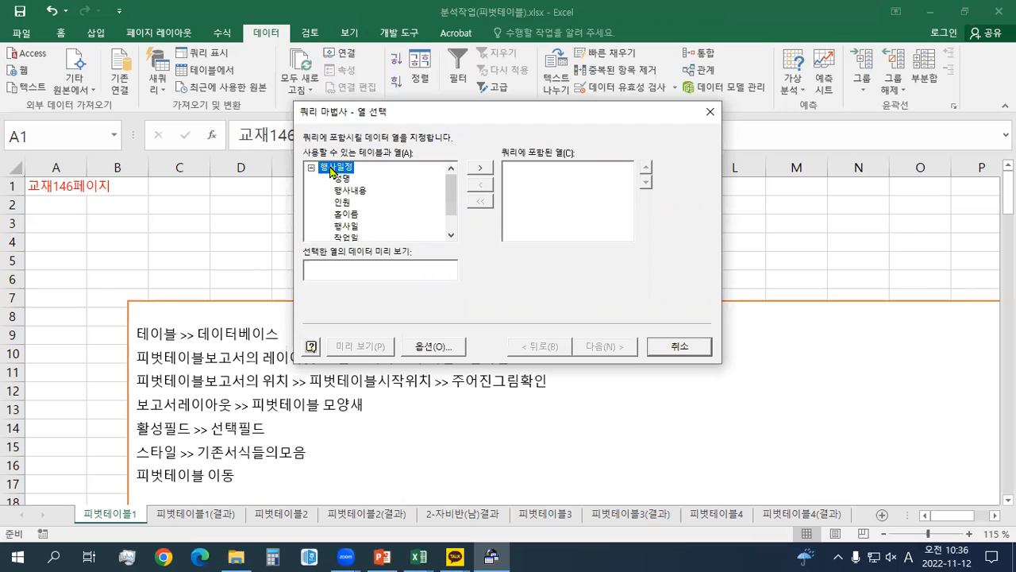
{"action": "double_click", "coordinate": [331, 171]}
{"action": "double_click", "coordinate": [329, 172]}
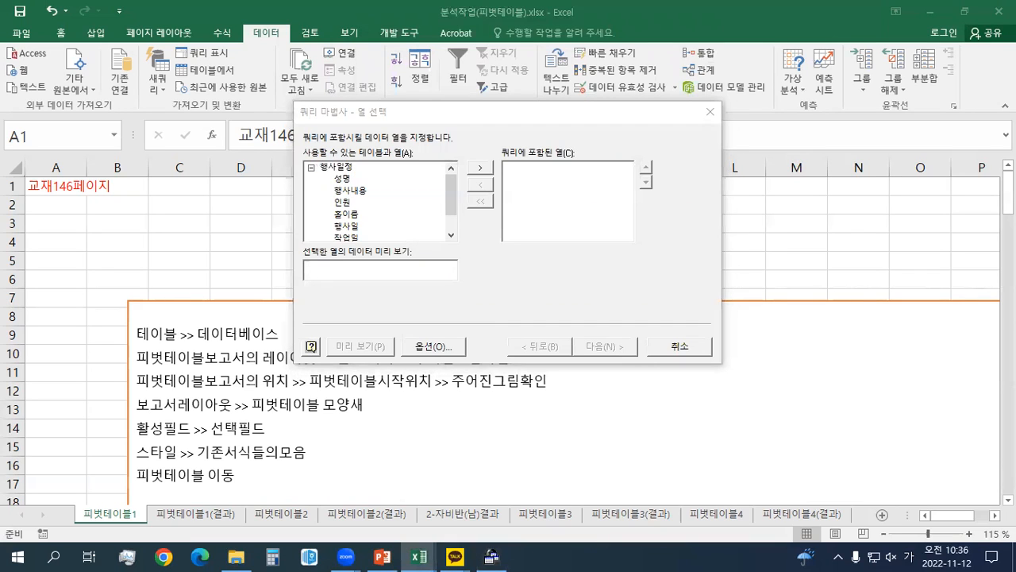
Step: Add the columns 행사일, 행사내용 and 인원 from the 행사일정 table to the query
{"action": "left_click", "coordinate": [351, 214]}
{"action": "left_click", "coordinate": [351, 225]}
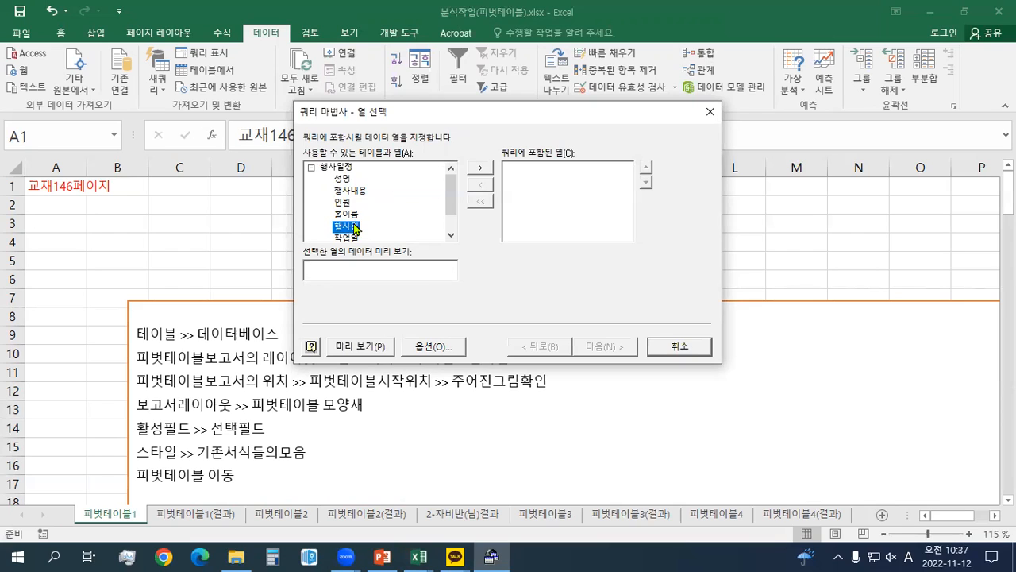
{"action": "left_click", "coordinate": [481, 167]}
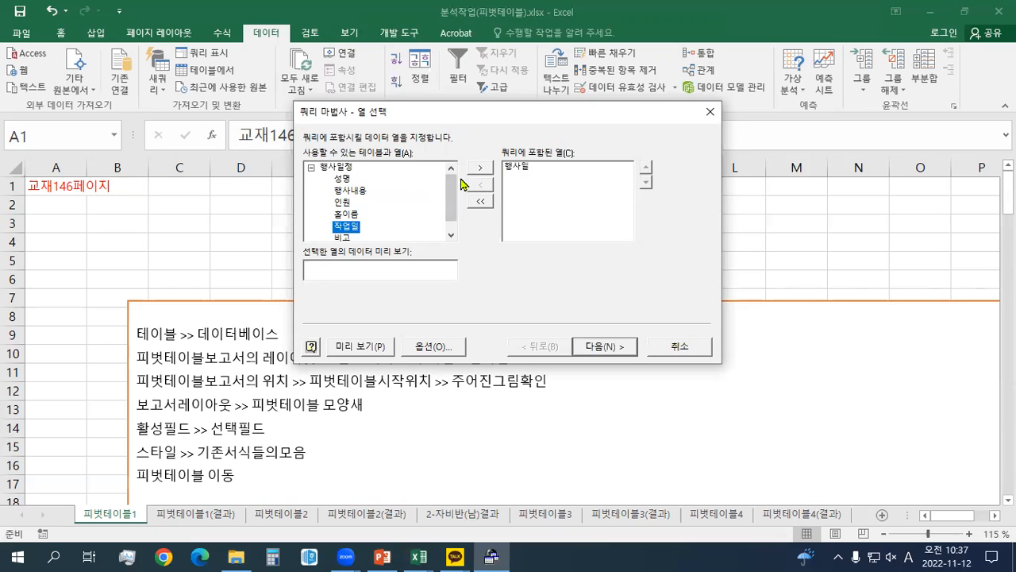
{"action": "left_click", "coordinate": [354, 192]}
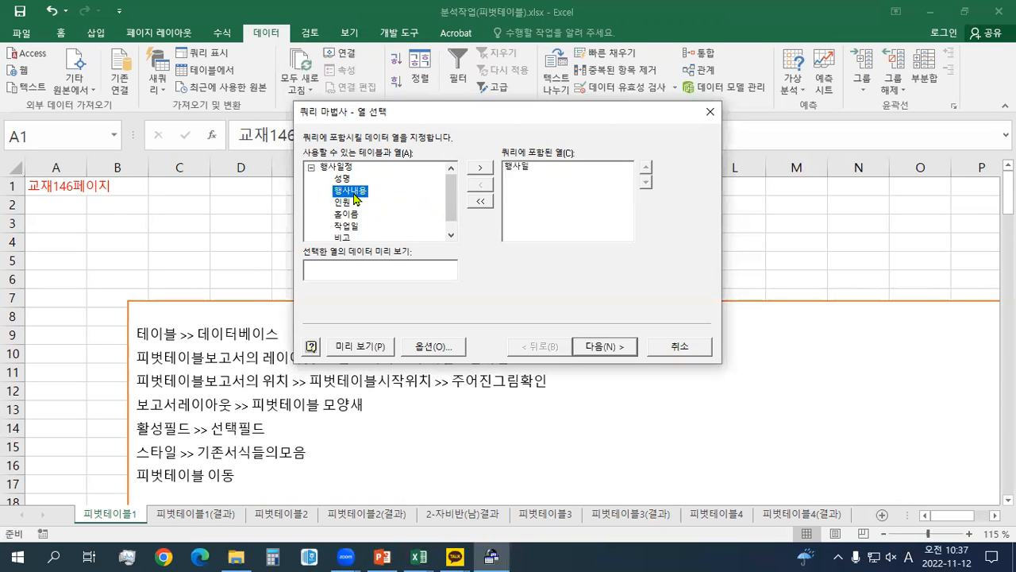
{"action": "left_click", "coordinate": [484, 172]}
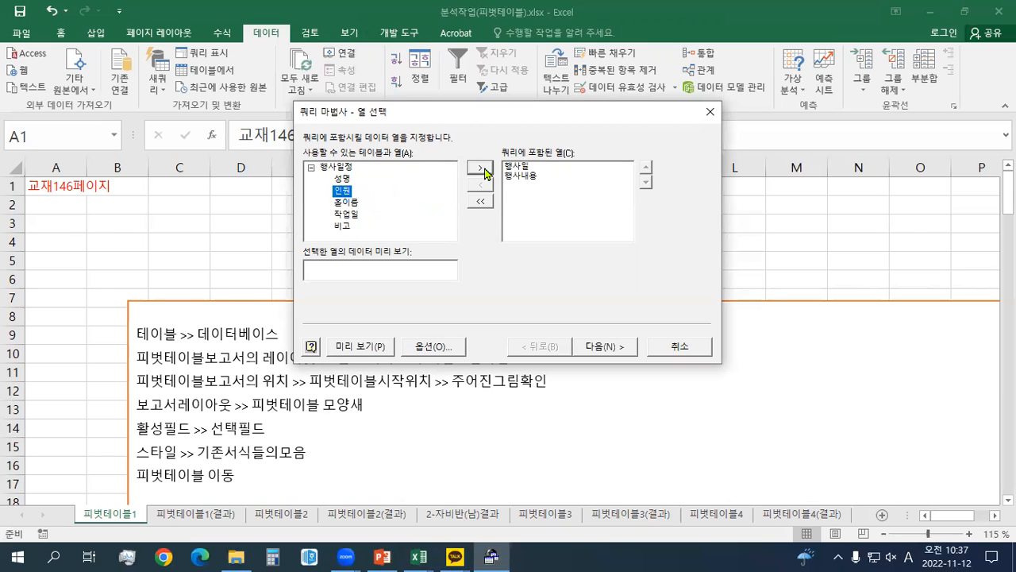
{"action": "double_click", "coordinate": [342, 192]}
Step: Add the 비고 column to the query and take it out again
{"action": "left_click", "coordinate": [343, 215]}
{"action": "double_click", "coordinate": [343, 215]}
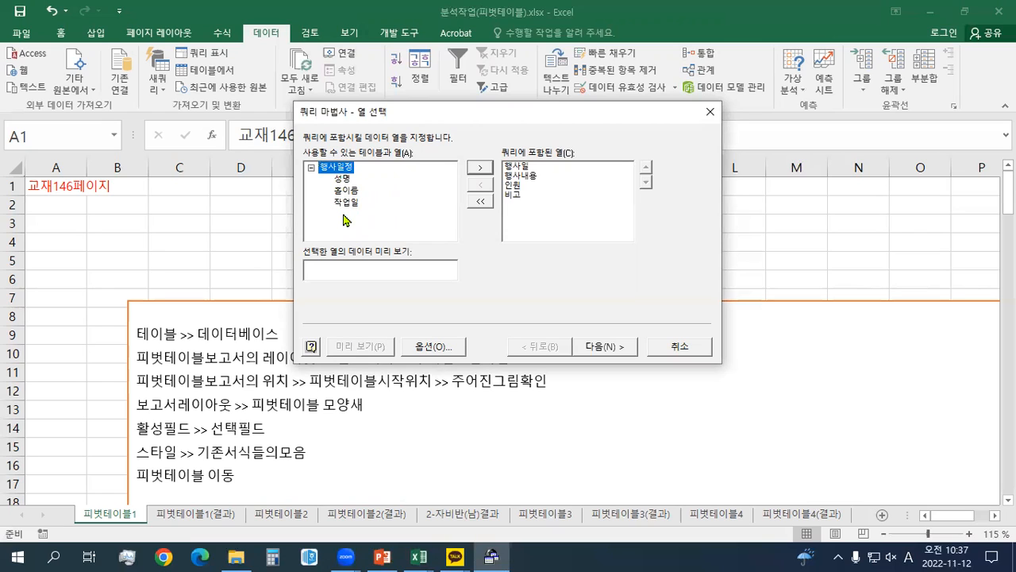
{"action": "left_click", "coordinate": [517, 196]}
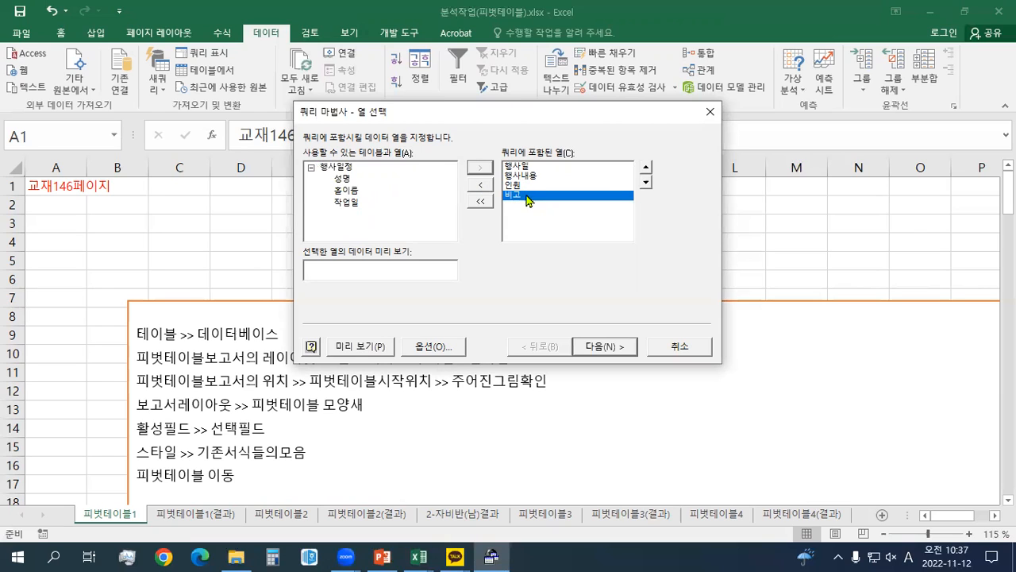
{"action": "left_click", "coordinate": [479, 190]}
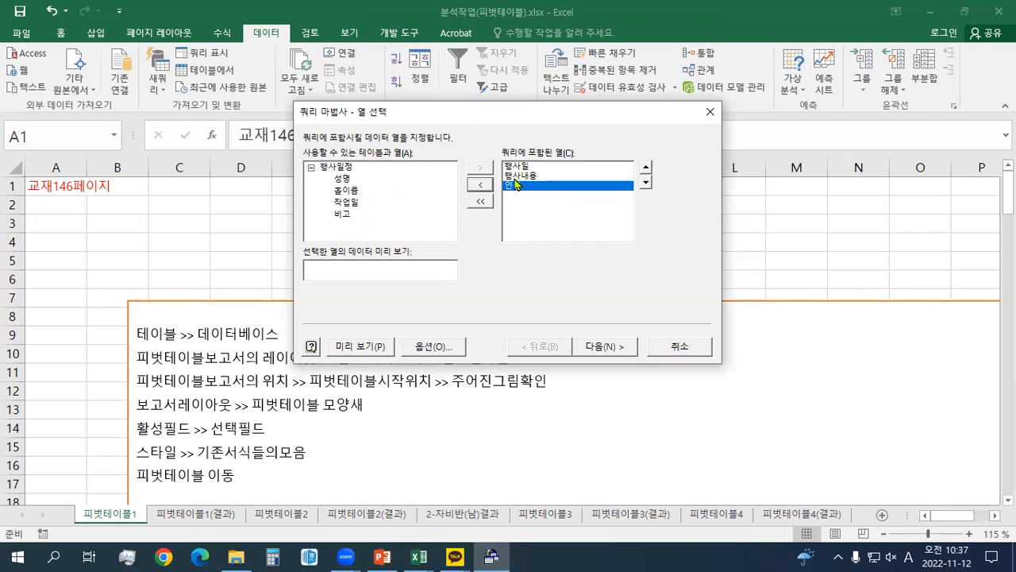
Step: Move the 행사일 column down and back to first place in the query, and continue to the data filter settings
{"action": "left_click", "coordinate": [518, 165]}
{"action": "left_click", "coordinate": [518, 176]}
{"action": "left_click", "coordinate": [517, 186]}
{"action": "left_click", "coordinate": [522, 166]}
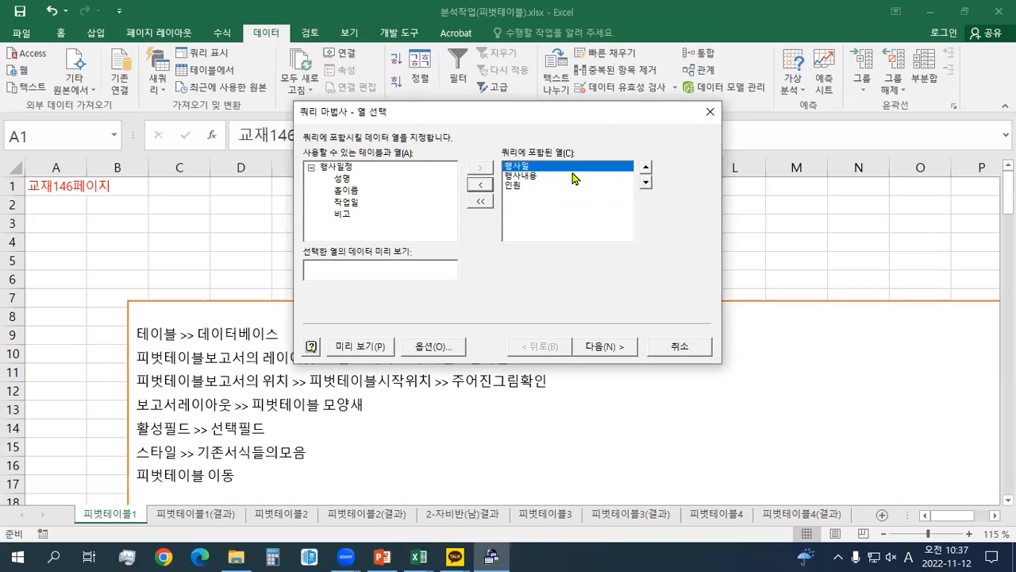
{"action": "left_click", "coordinate": [646, 182]}
{"action": "left_click", "coordinate": [646, 183]}
{"action": "left_click", "coordinate": [647, 167]}
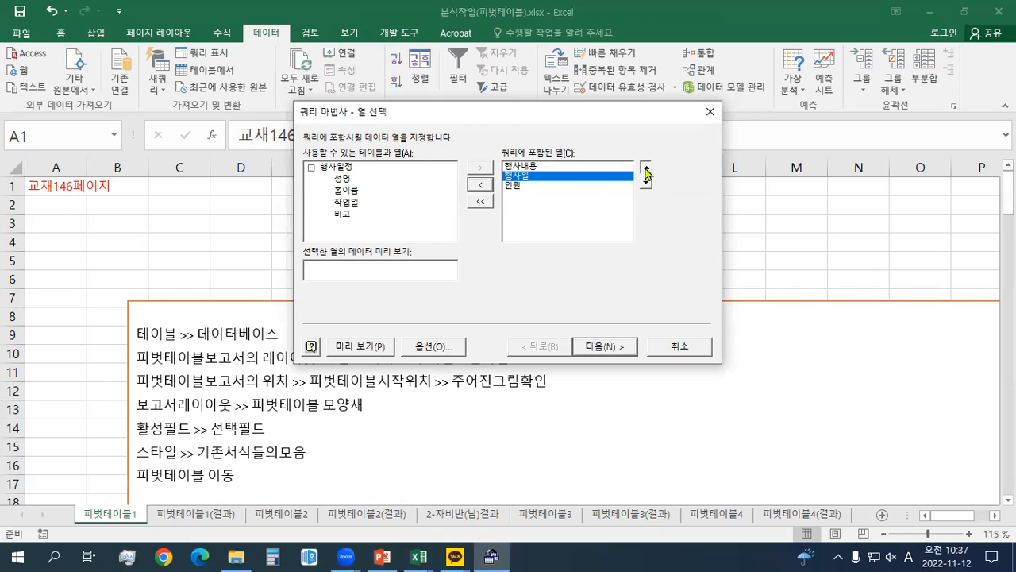
{"action": "left_click", "coordinate": [646, 167]}
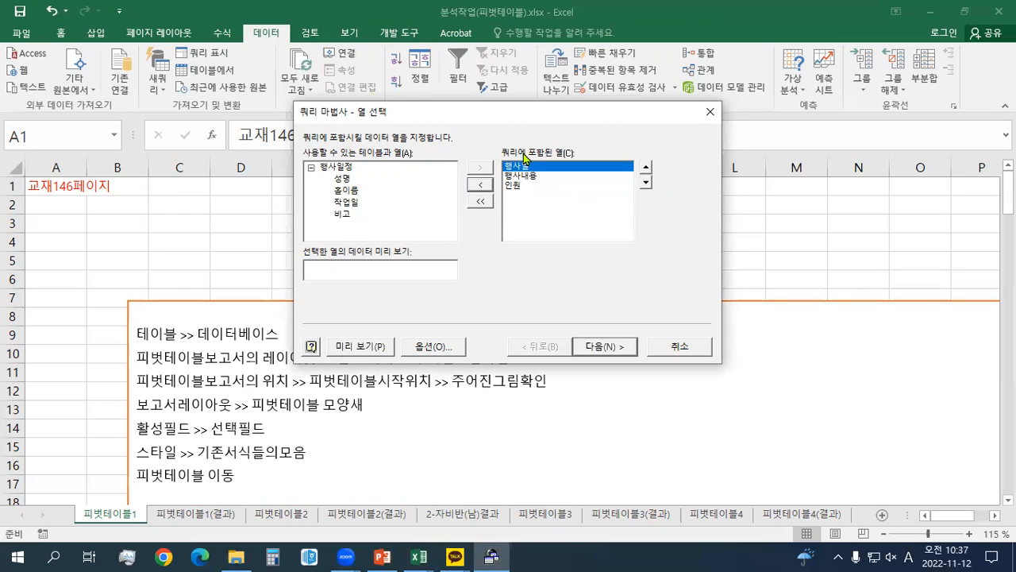
{"action": "left_click", "coordinate": [608, 347]}
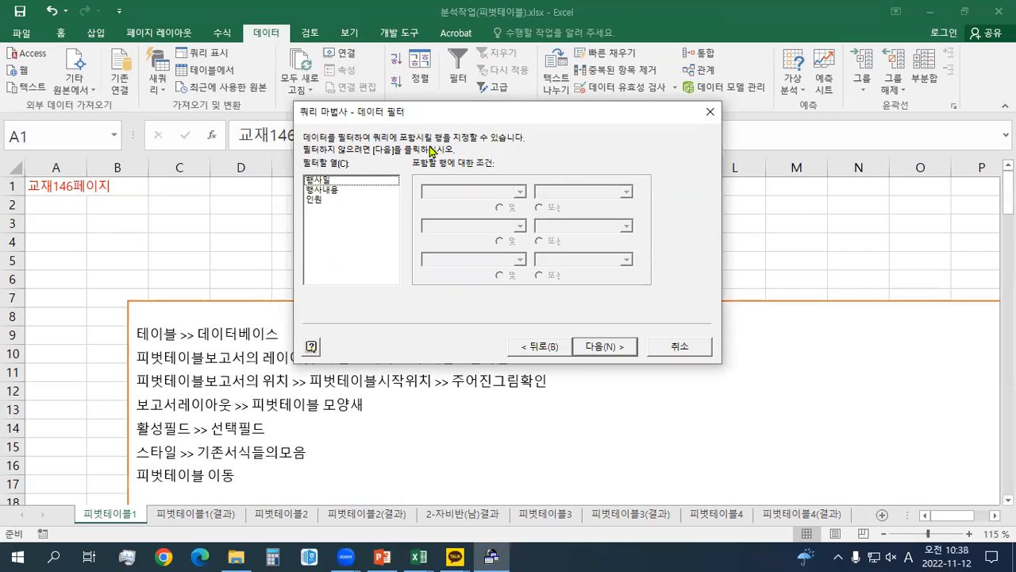
Step: Finish the Query Wizard without filters or sorting, returning the data to Microsoft Excel
{"action": "left_click", "coordinate": [601, 349]}
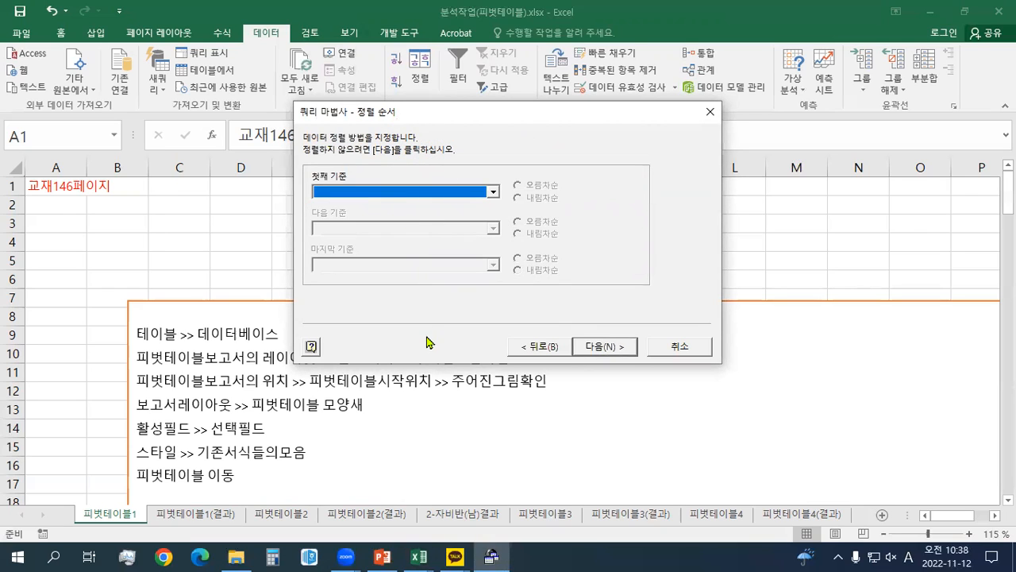
{"action": "left_click", "coordinate": [597, 347]}
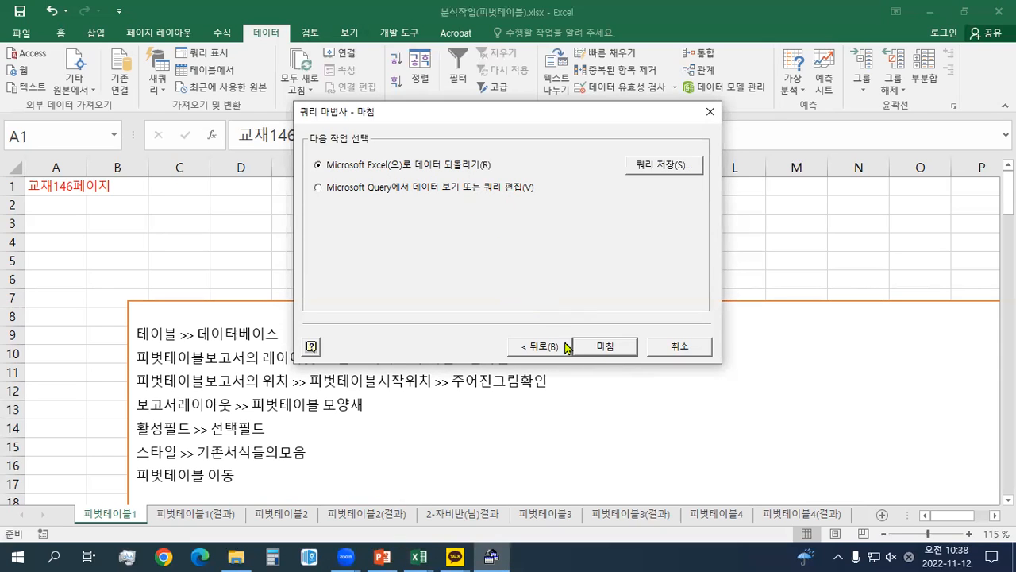
{"action": "left_click", "coordinate": [605, 349]}
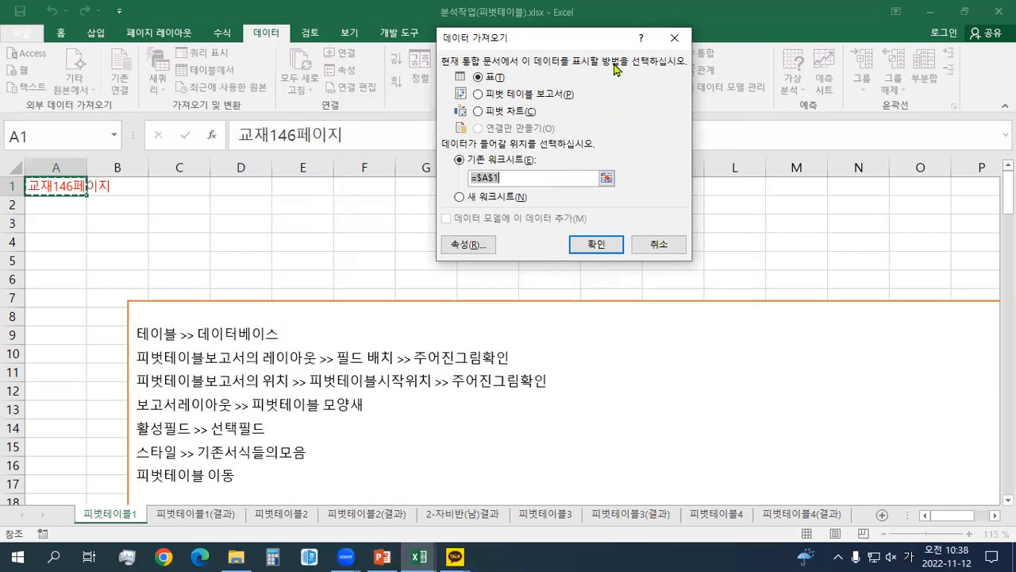
Step: Import the query data as a PivotTable report in the existing worksheet 피벗테이블1, starting at cell B2
{"action": "left_click", "coordinate": [562, 94]}
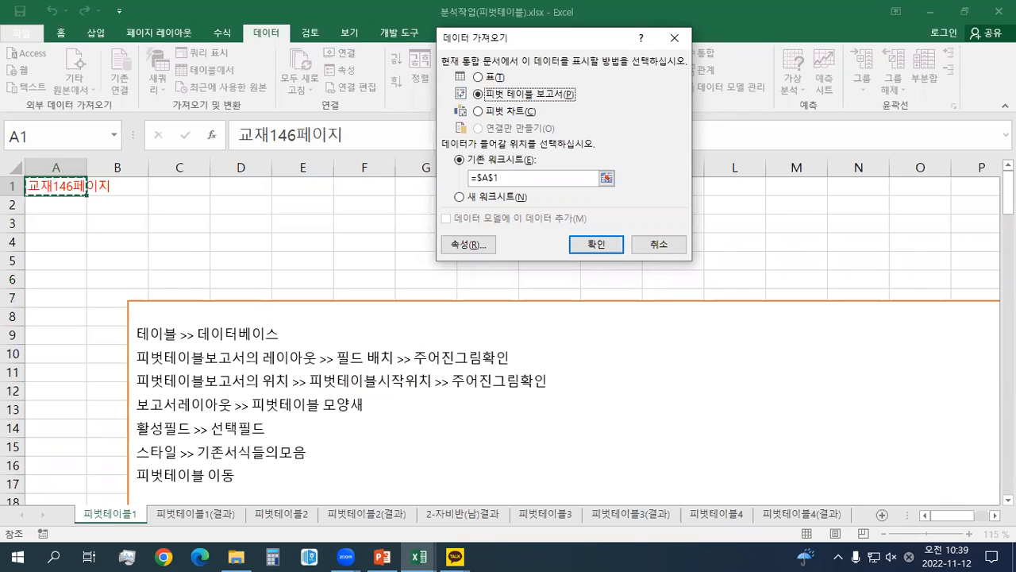
{"action": "key", "text": "alt+Tab"}
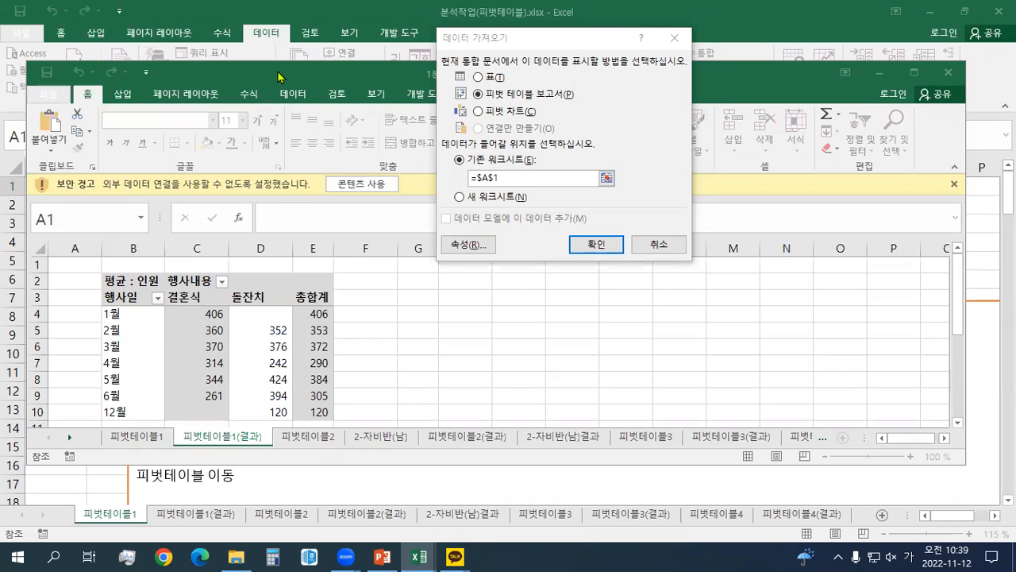
{"action": "left_click", "coordinate": [15, 216]}
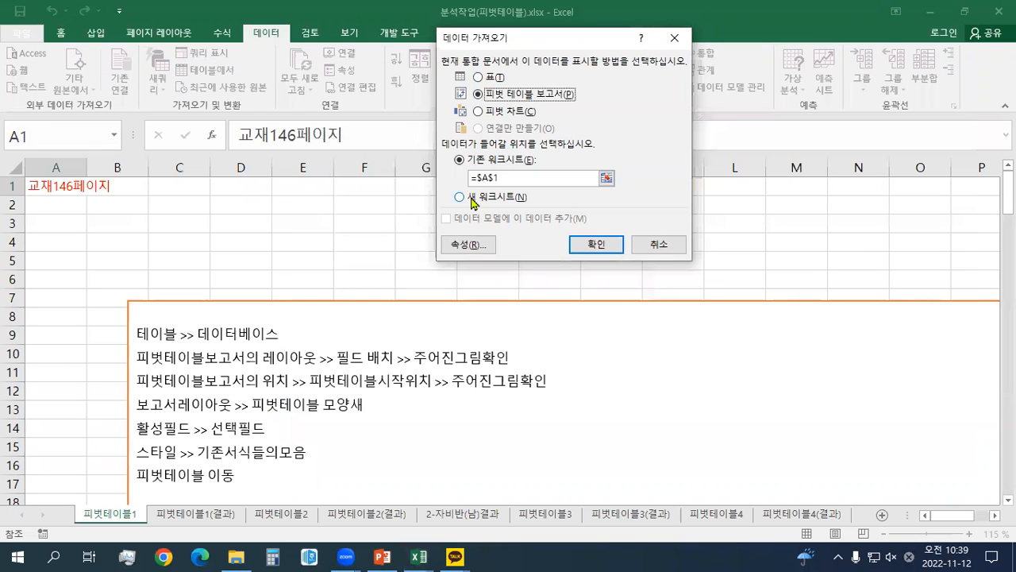
{"action": "left_click", "coordinate": [117, 205]}
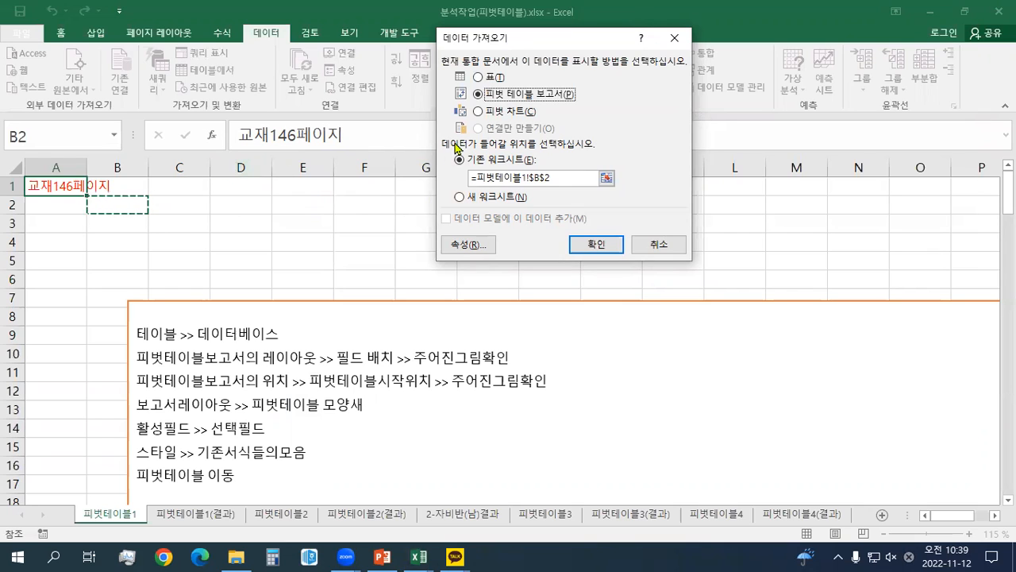
{"action": "left_click", "coordinate": [595, 248]}
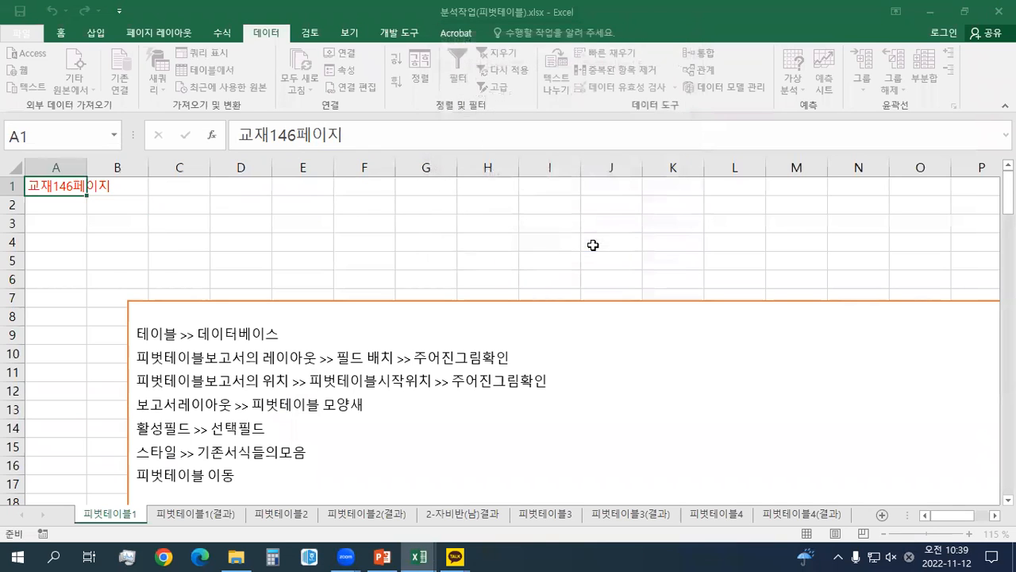
{"action": "left_click", "coordinate": [216, 215]}
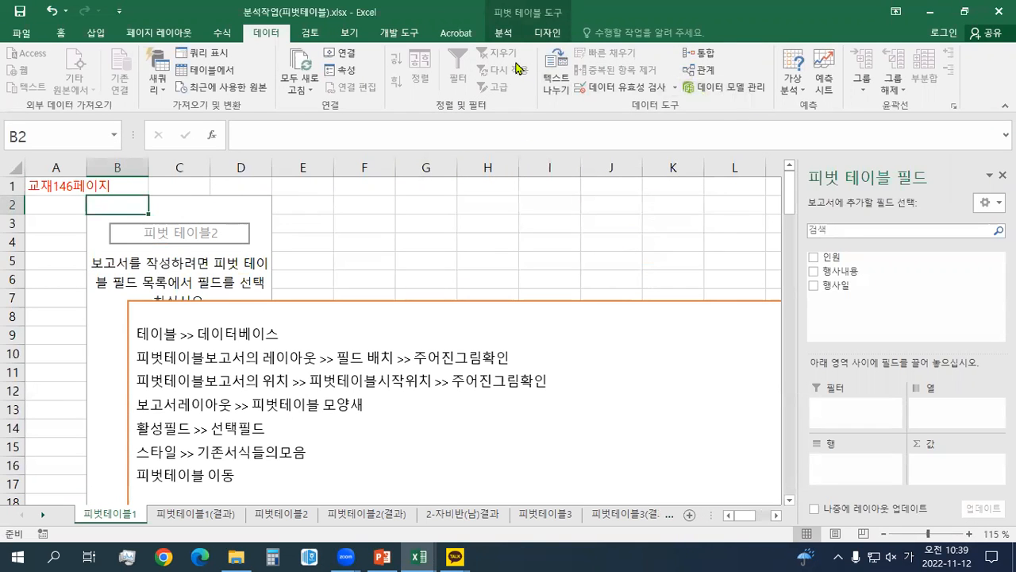
{"action": "left_click", "coordinate": [509, 33]}
{"action": "left_click", "coordinate": [546, 33]}
{"action": "left_click", "coordinate": [506, 33]}
{"action": "left_click", "coordinate": [546, 34]}
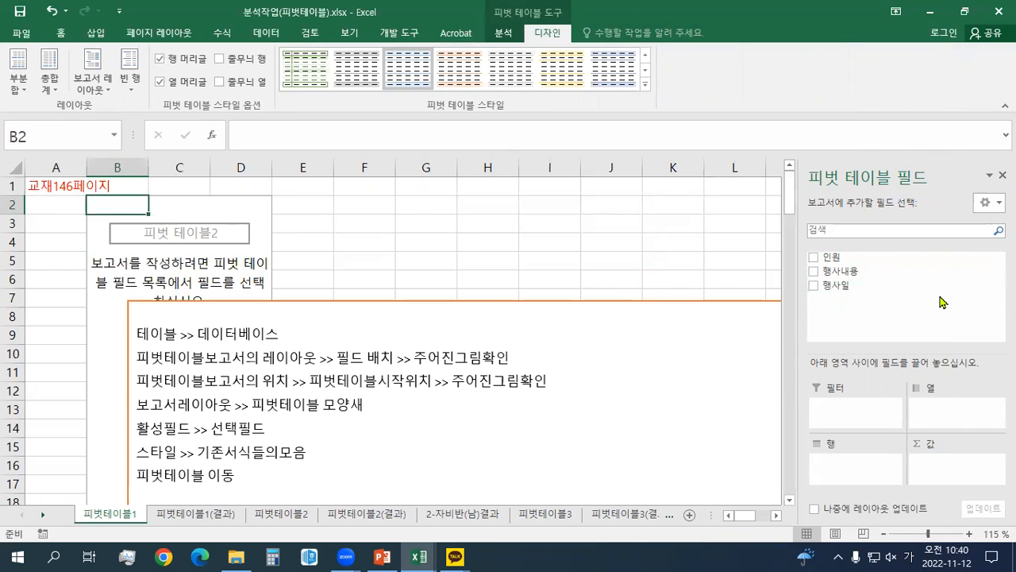
Step: Lay out the pivot table with 행사일 in the rows, 행사내용 in the columns and 인원 in the values
{"action": "left_click_drag", "start_coordinate": [843, 289], "coordinate": [846, 474]}
{"action": "left_click_drag", "start_coordinate": [846, 480], "coordinate": [847, 477]}
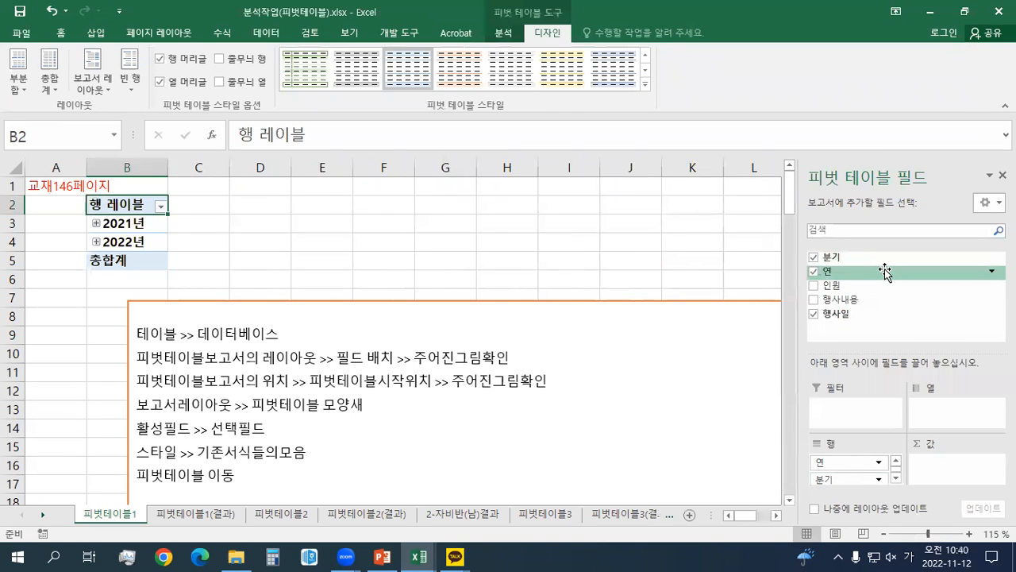
{"action": "left_click_drag", "start_coordinate": [878, 299], "coordinate": [955, 414]}
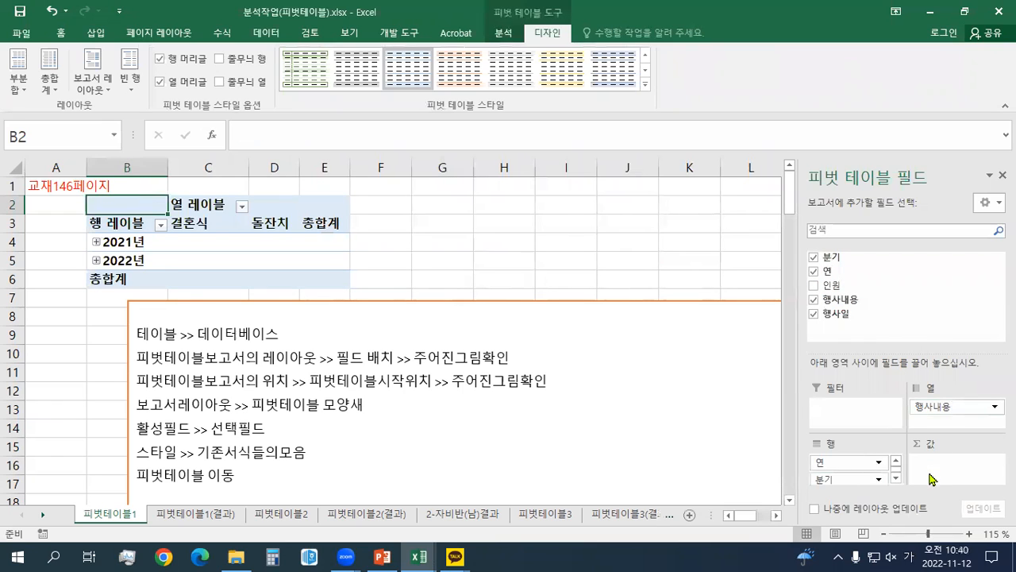
{"action": "mouse_move", "coordinate": [833, 286]}
{"action": "left_mouse_down"}
{"action": "mouse_move", "coordinate": [952, 421]}
{"action": "mouse_move", "coordinate": [940, 475]}
{"action": "left_mouse_up"}
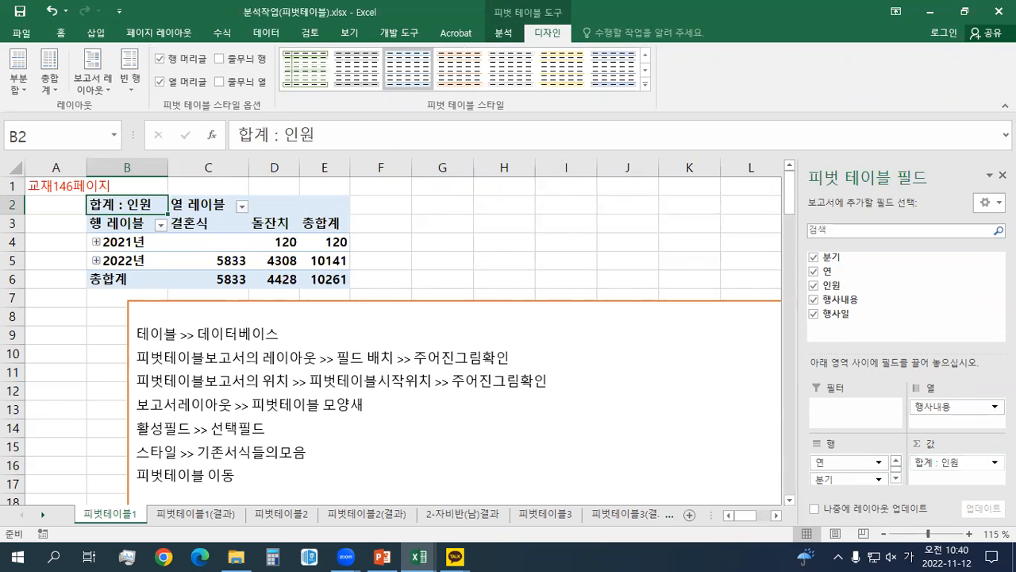
Step: Summarize the 인원 value field by average (평균)
{"action": "left_click", "coordinate": [994, 462]}
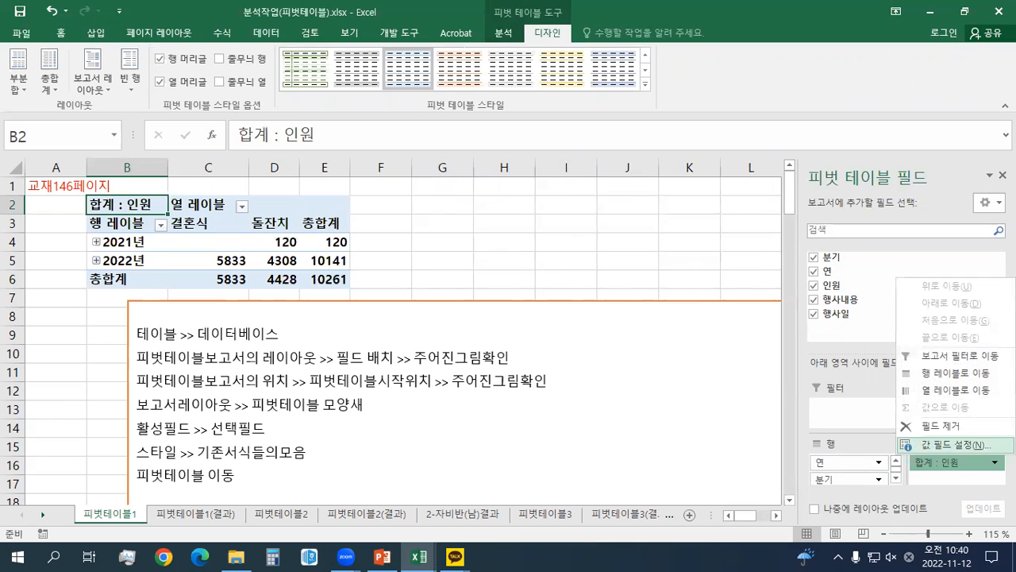
{"action": "left_click", "coordinate": [949, 444]}
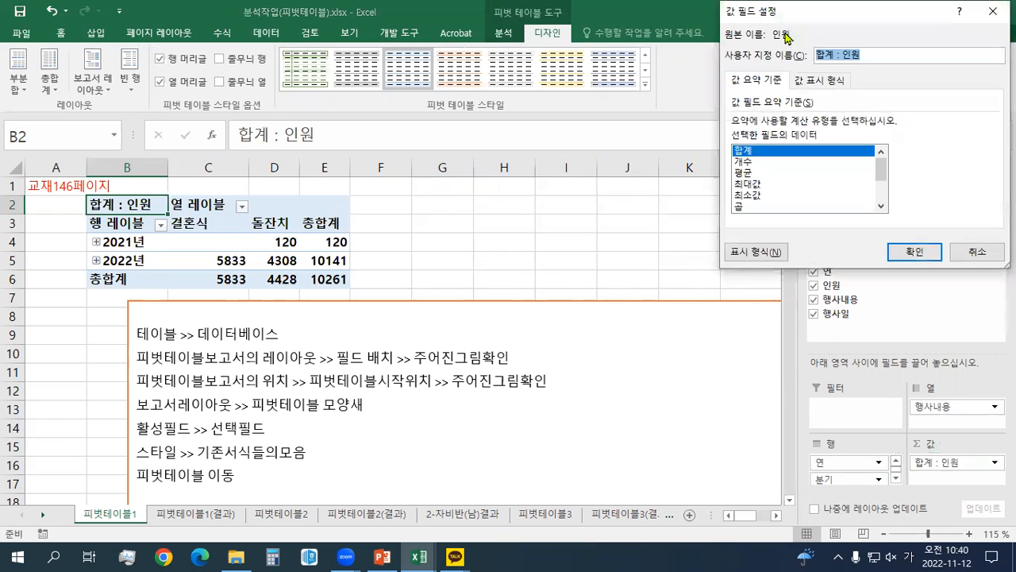
{"action": "left_click_drag", "start_coordinate": [784, 15], "coordinate": [580, 167]}
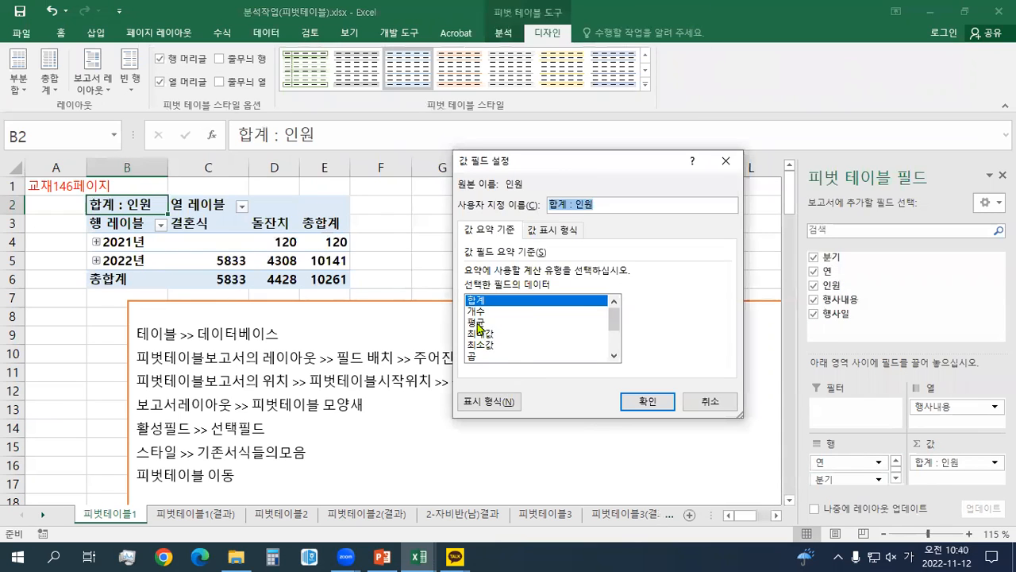
{"action": "left_click", "coordinate": [478, 323]}
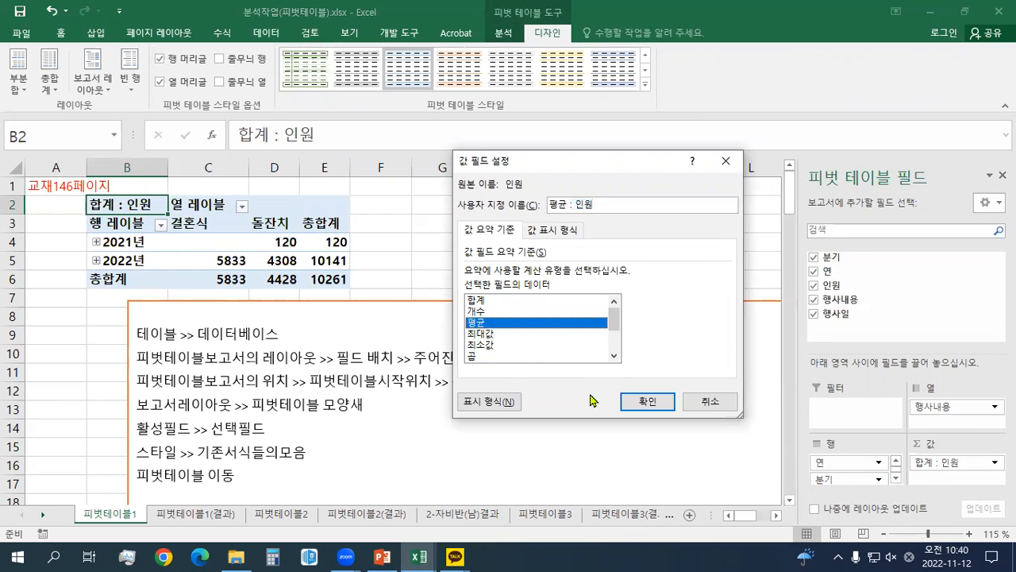
{"action": "left_click", "coordinate": [633, 399]}
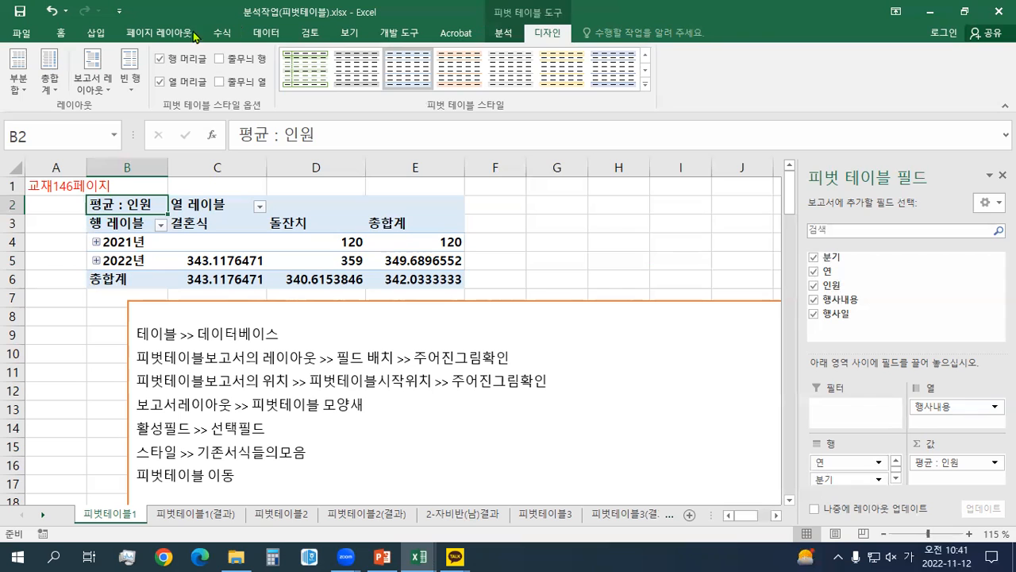
Step: Set the pivot table's report layout to outline form (개요 형식으로 표시)
{"action": "left_click", "coordinate": [505, 36]}
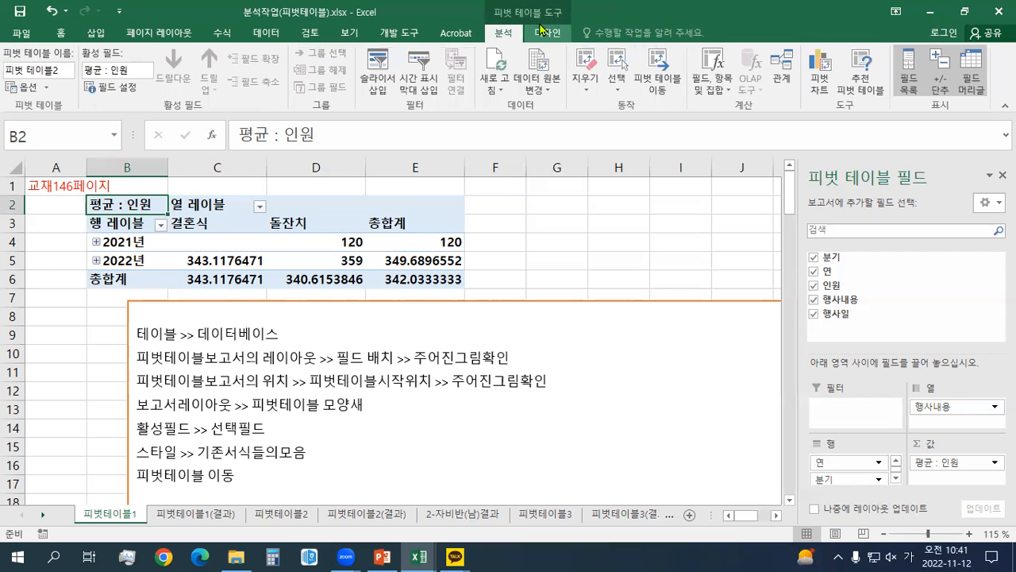
{"action": "left_click", "coordinate": [543, 33]}
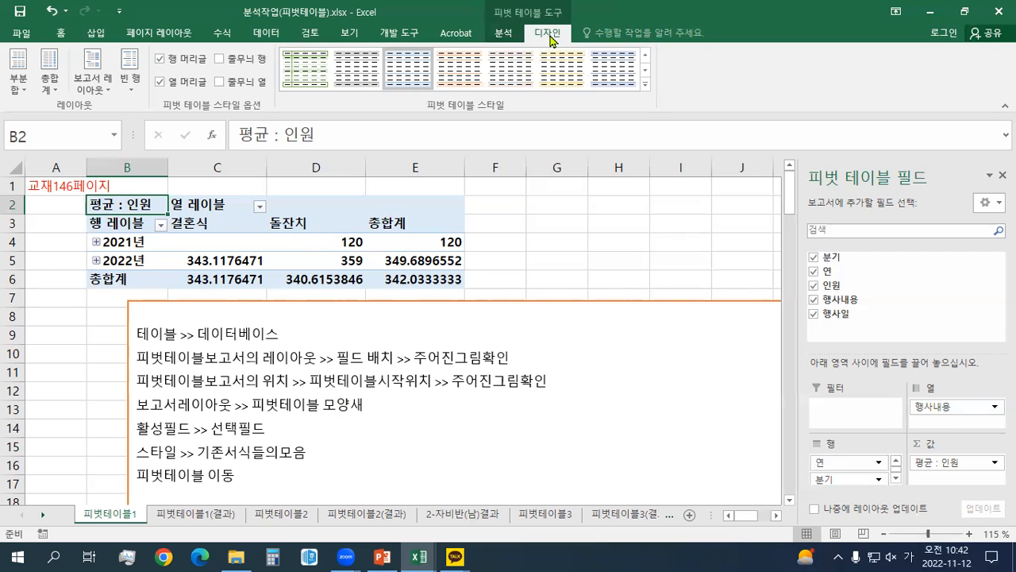
{"action": "left_click", "coordinate": [105, 96]}
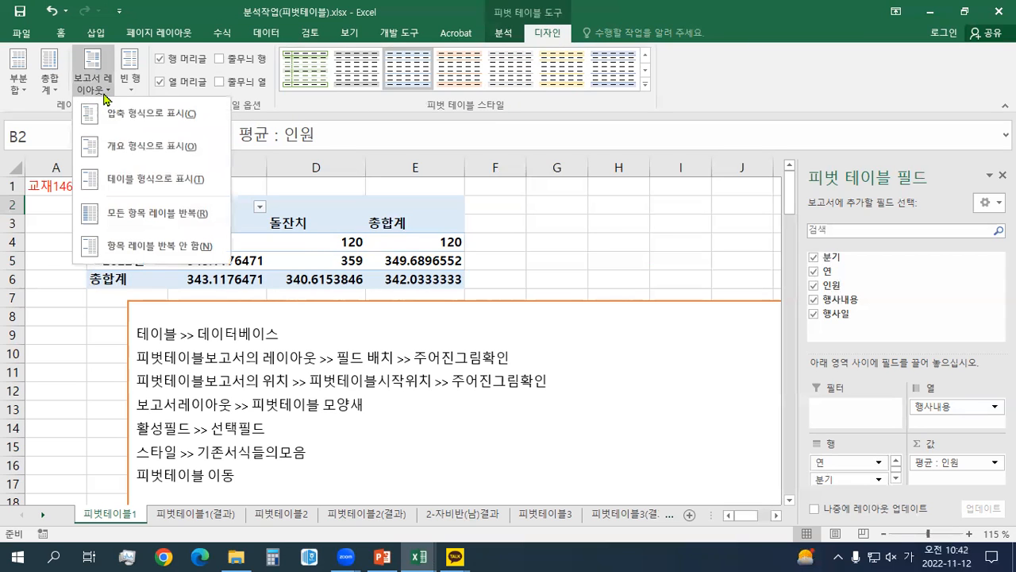
{"action": "left_click", "coordinate": [114, 113]}
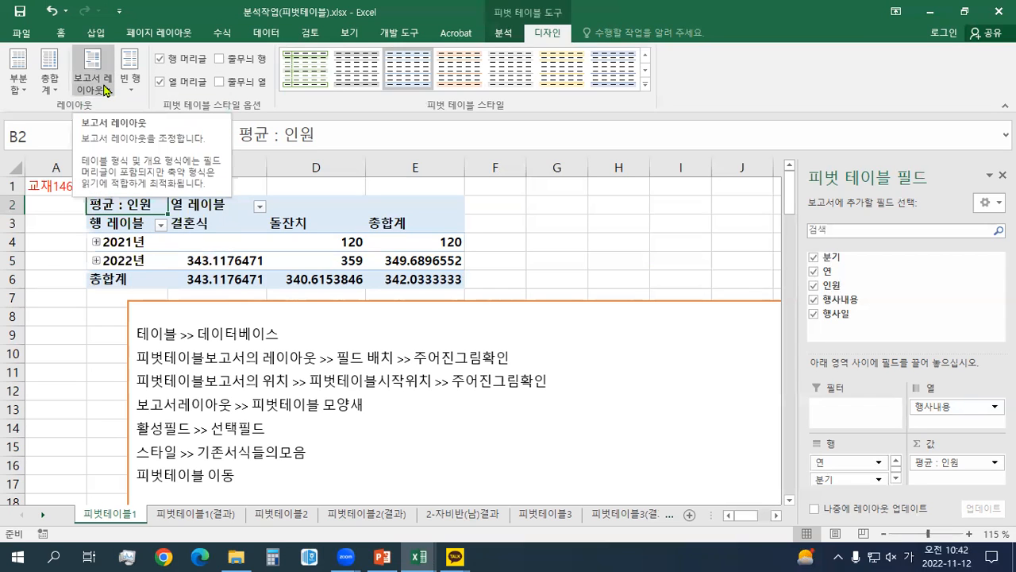
{"action": "left_click", "coordinate": [105, 90]}
{"action": "left_click", "coordinate": [105, 141]}
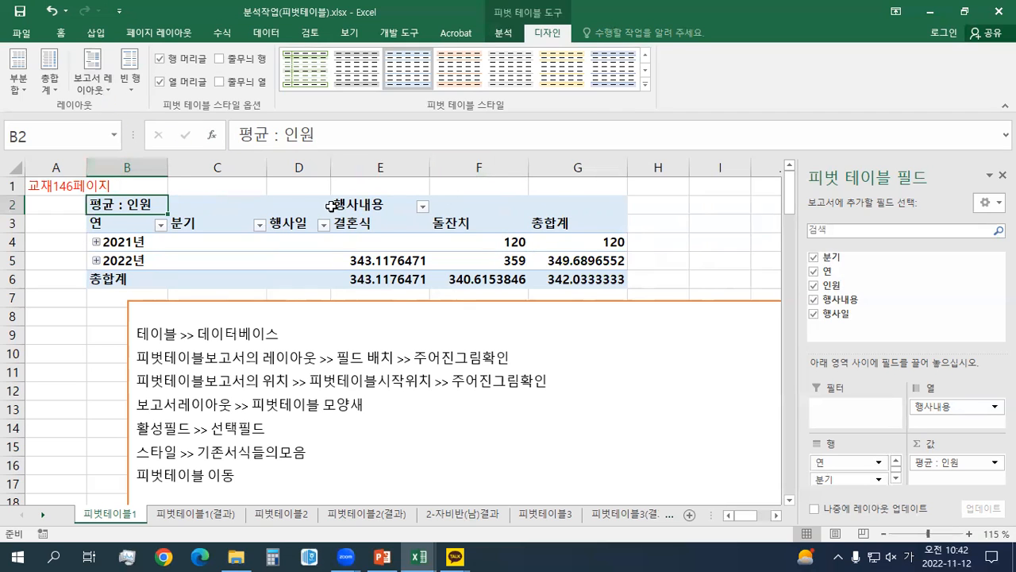
Step: Try the tabular form (테이블 형식으로 표시) on the pivot table and switch it back to outline form
{"action": "left_click", "coordinate": [93, 79]}
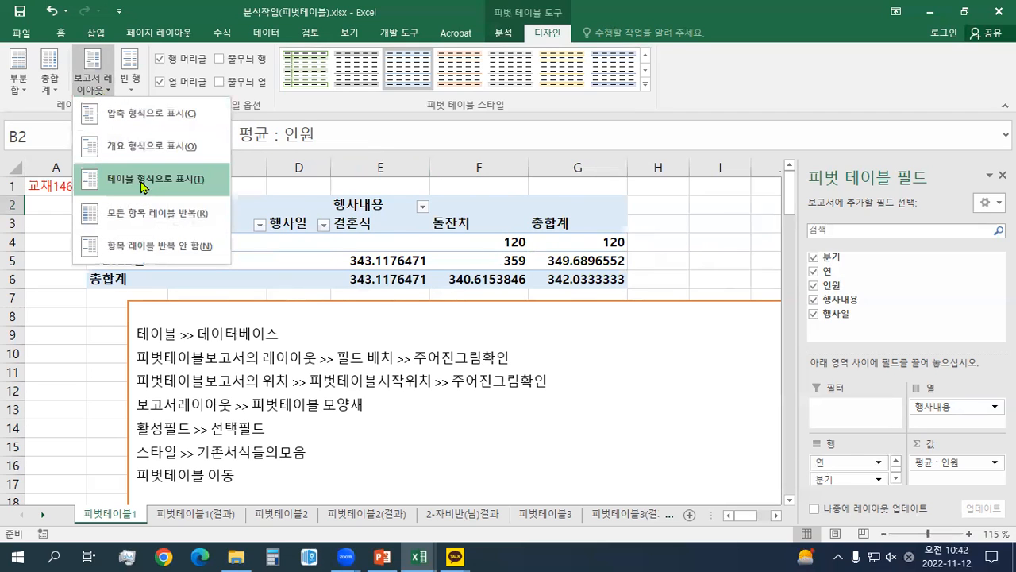
{"action": "left_click", "coordinate": [143, 183]}
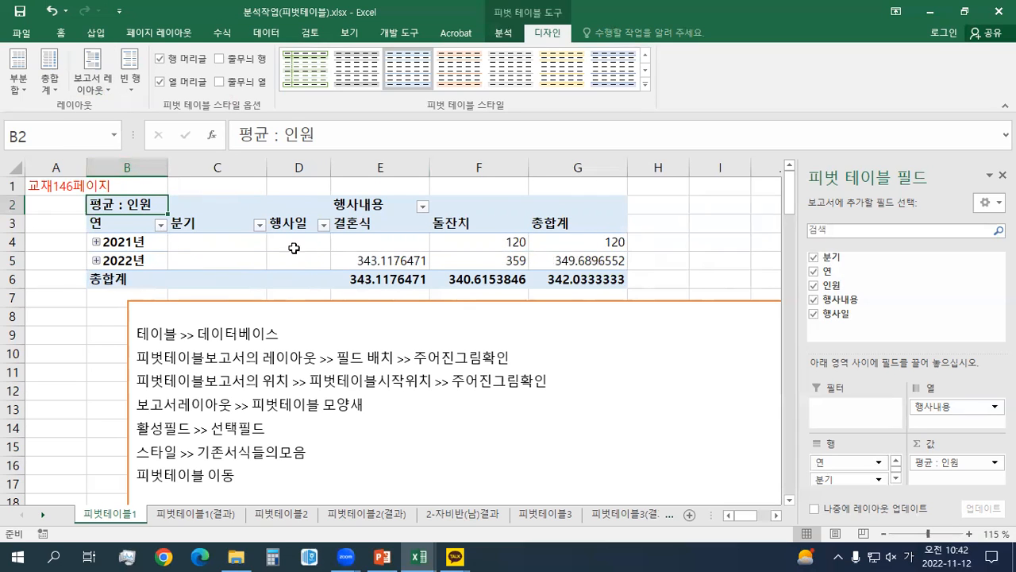
{"action": "left_click", "coordinate": [108, 92]}
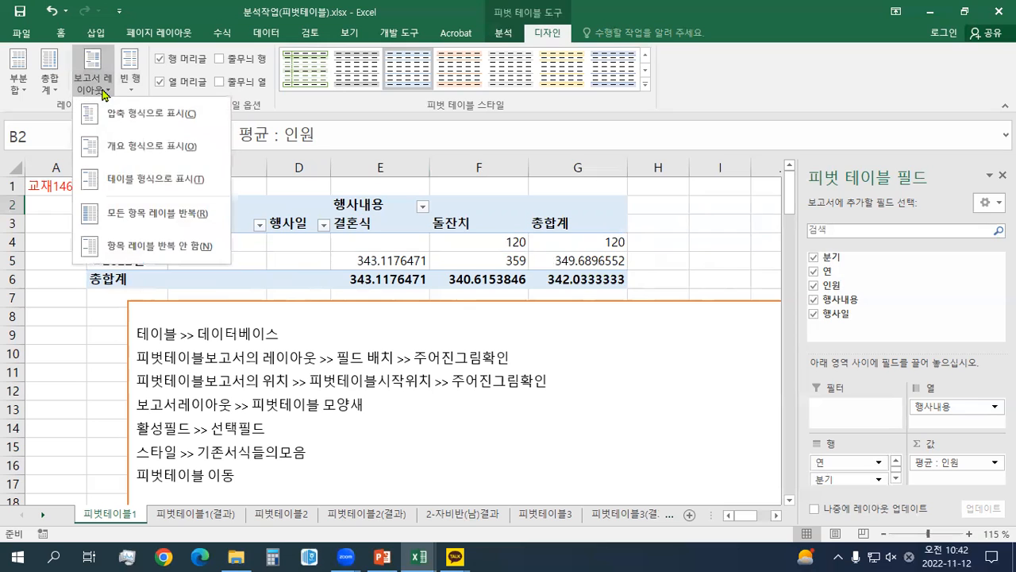
{"action": "left_click", "coordinate": [112, 146]}
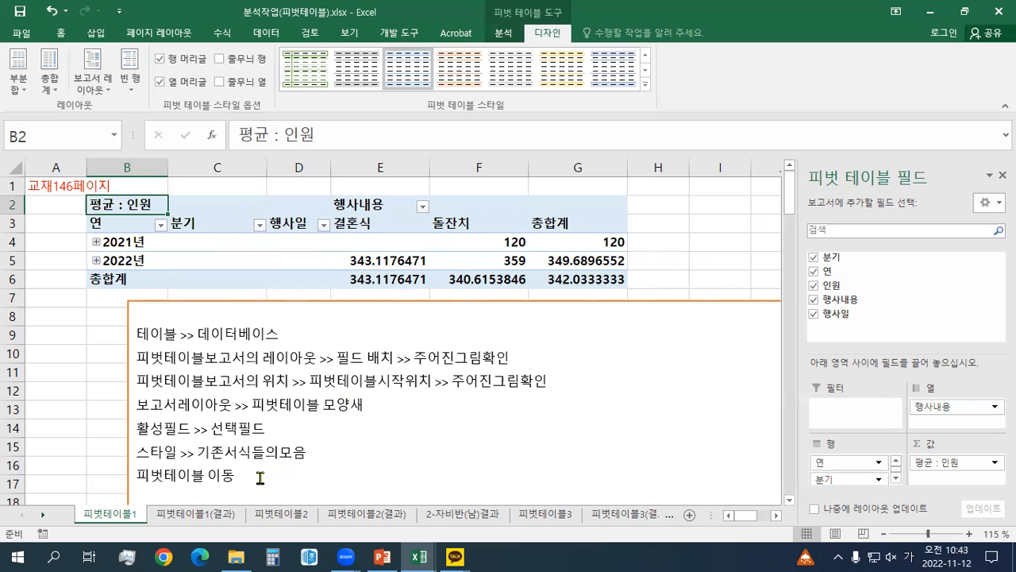
Step: Add the line "<그림>과 같이" below "피벗테이블 이동" in the notes text box
{"action": "left_click", "coordinate": [258, 477]}
{"action": "key", "text": "Return"}
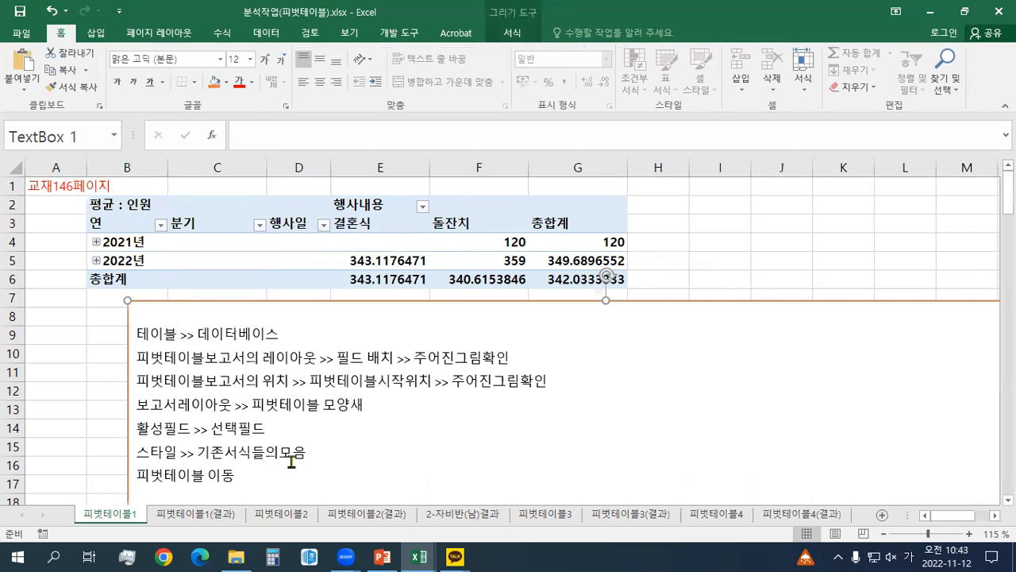
{"action": "type", "text": "<그림고"}
{"action": "key", "text": "BackSpace"}
{"action": "key", "text": "BackSpace"}
{"action": "type", "text": ">가"}
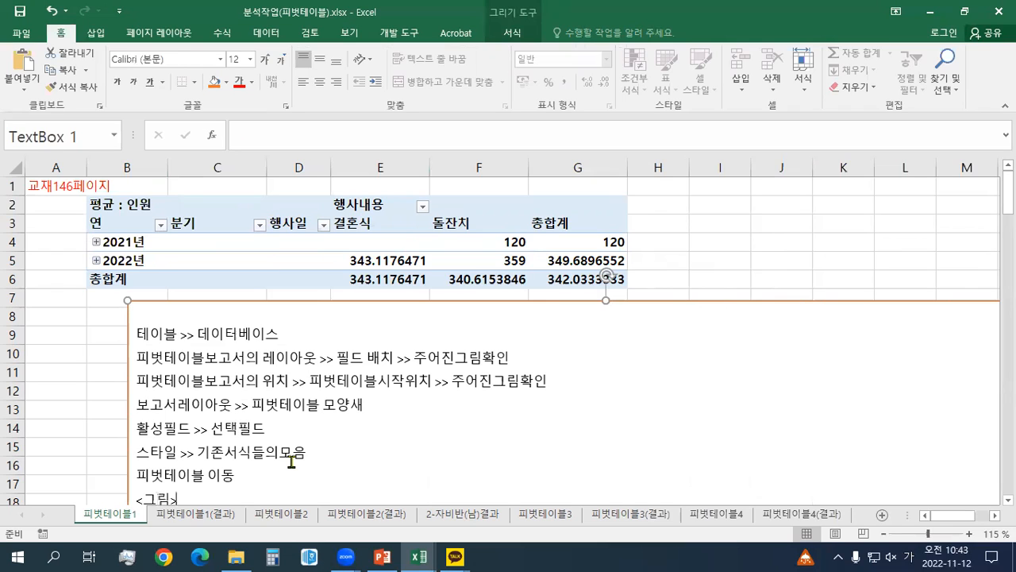
{"action": "key", "text": "BackSpace"}
{"action": "key", "text": "BackSpace"}
{"action": "type", "text": "과 같이"}
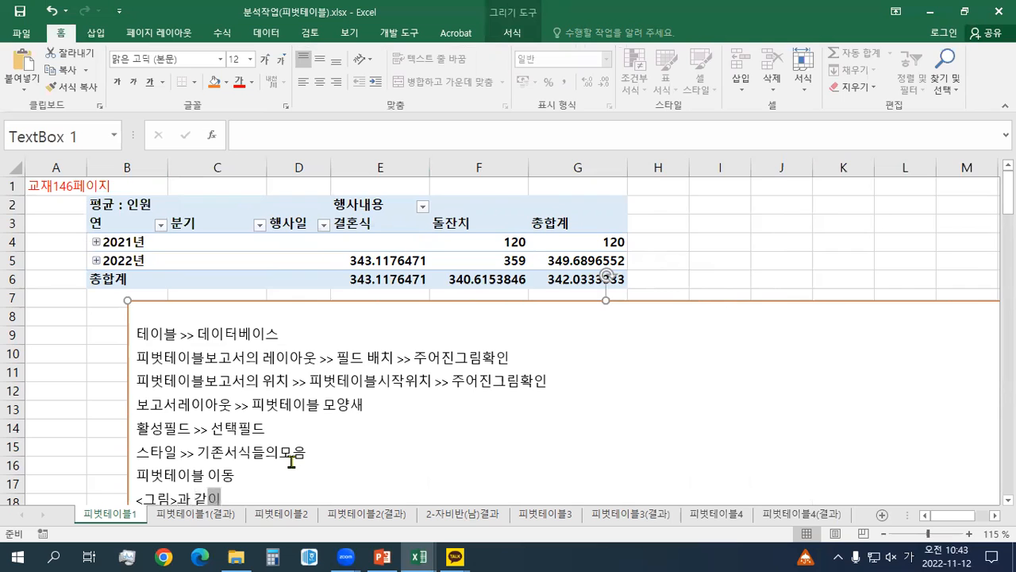
{"action": "scroll", "coordinate": [294, 451], "scroll_direction": "down", "scroll_amount": 1}
{"action": "left_click", "coordinate": [193, 261]}
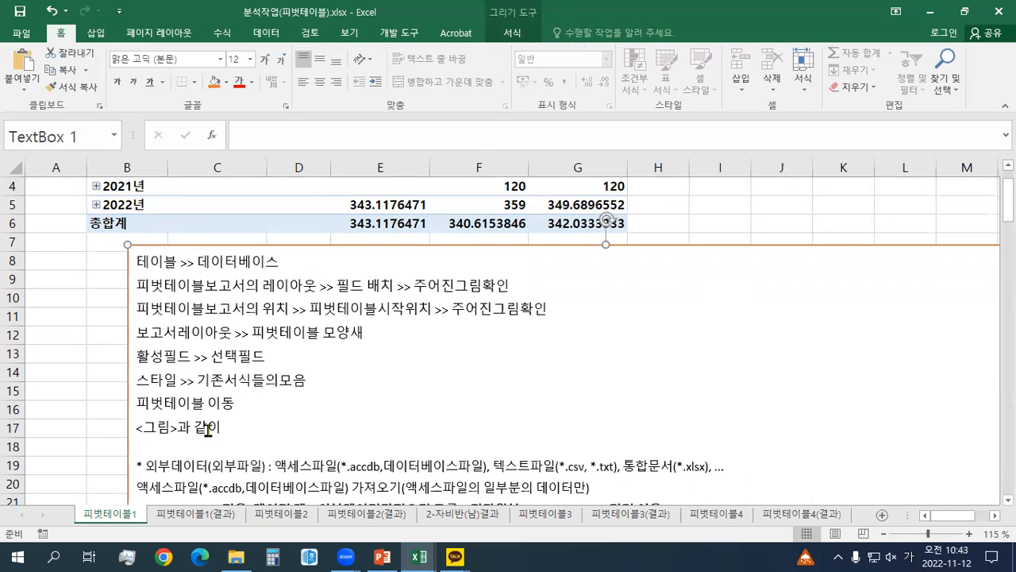
{"action": "scroll", "coordinate": [251, 395], "scroll_direction": "up", "scroll_amount": 1}
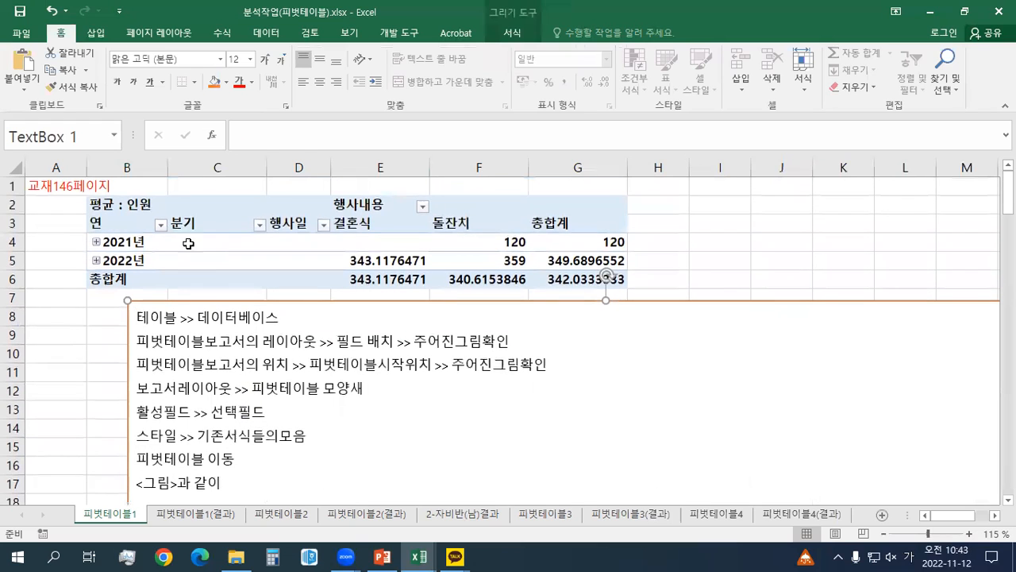
Step: Check which active field (활성 필드) the year, empty row label, value and 행사내용 cells of the pivot table belong to
{"action": "left_click", "coordinate": [131, 204]}
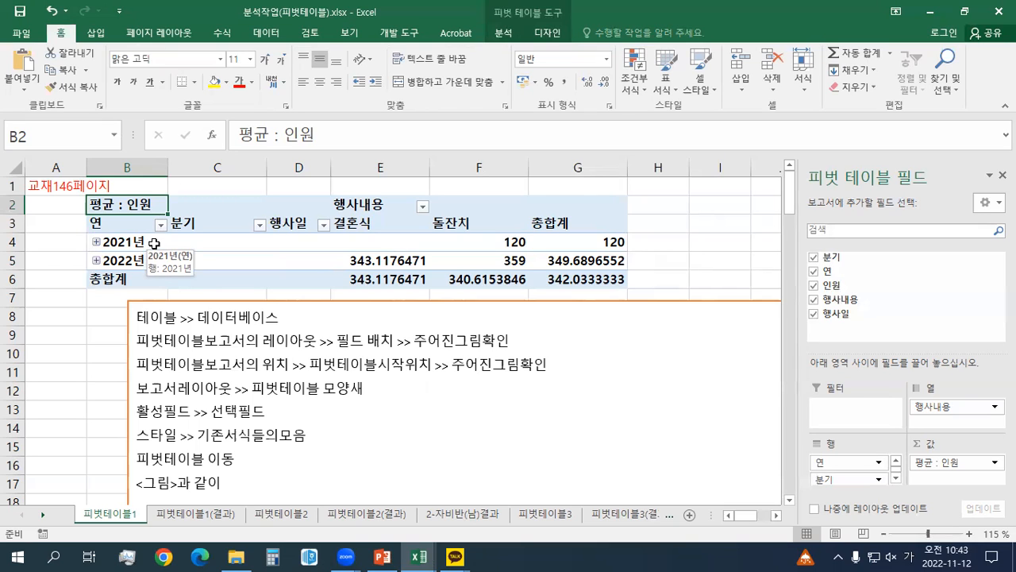
{"action": "left_click", "coordinate": [154, 243]}
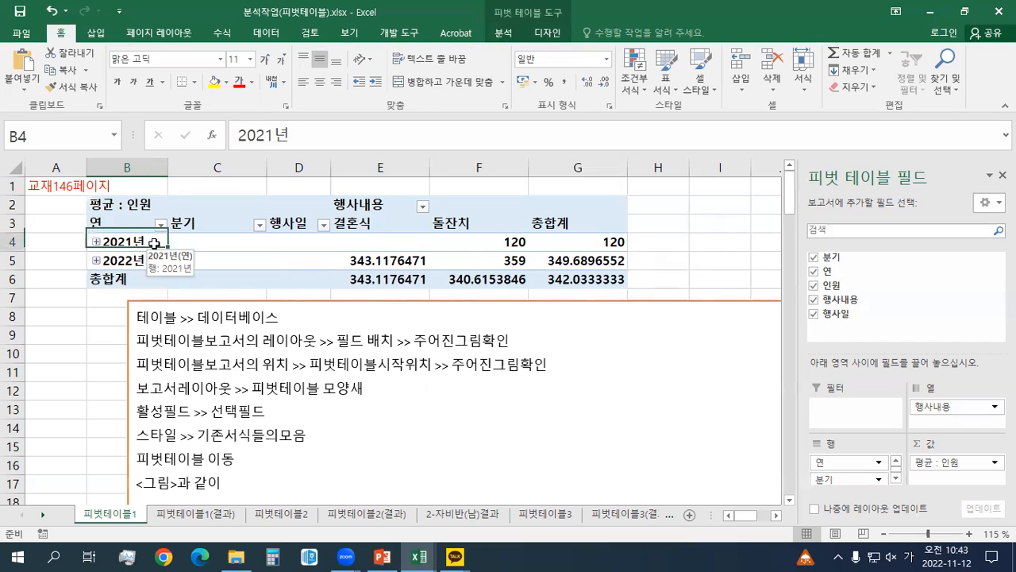
{"action": "left_click", "coordinate": [282, 242]}
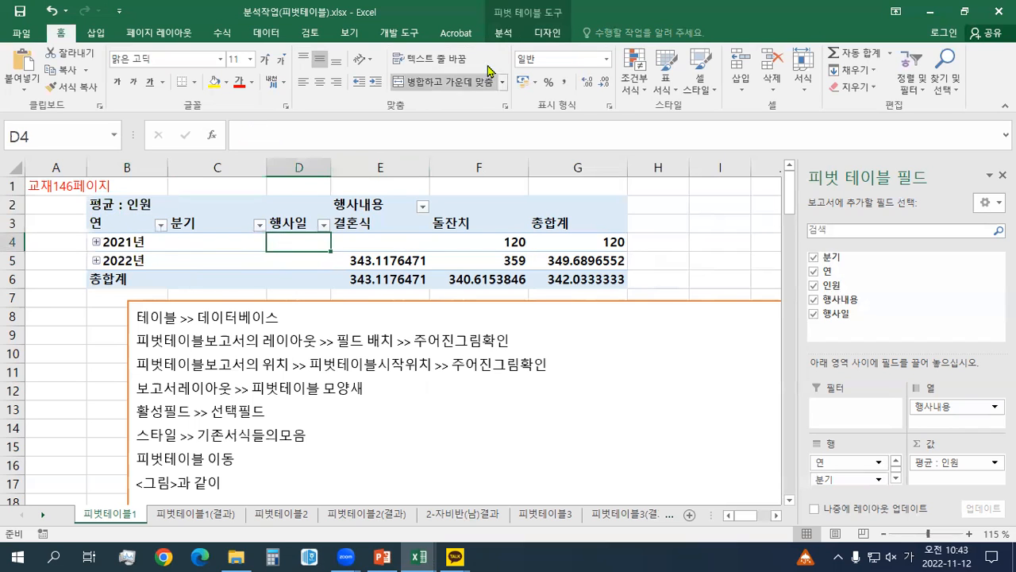
{"action": "left_click", "coordinate": [503, 32]}
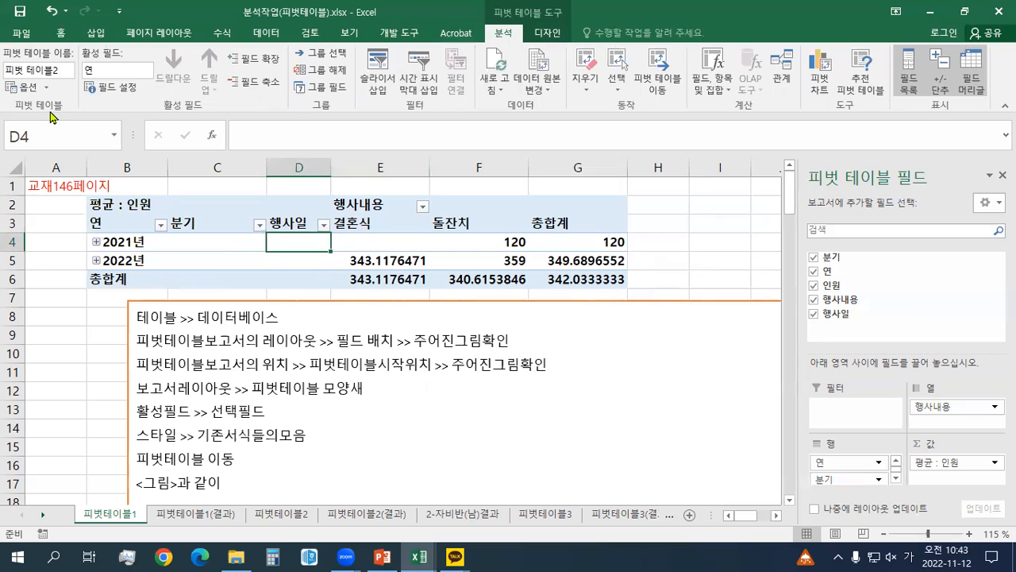
{"action": "left_click", "coordinate": [205, 246]}
{"action": "left_click", "coordinate": [149, 244]}
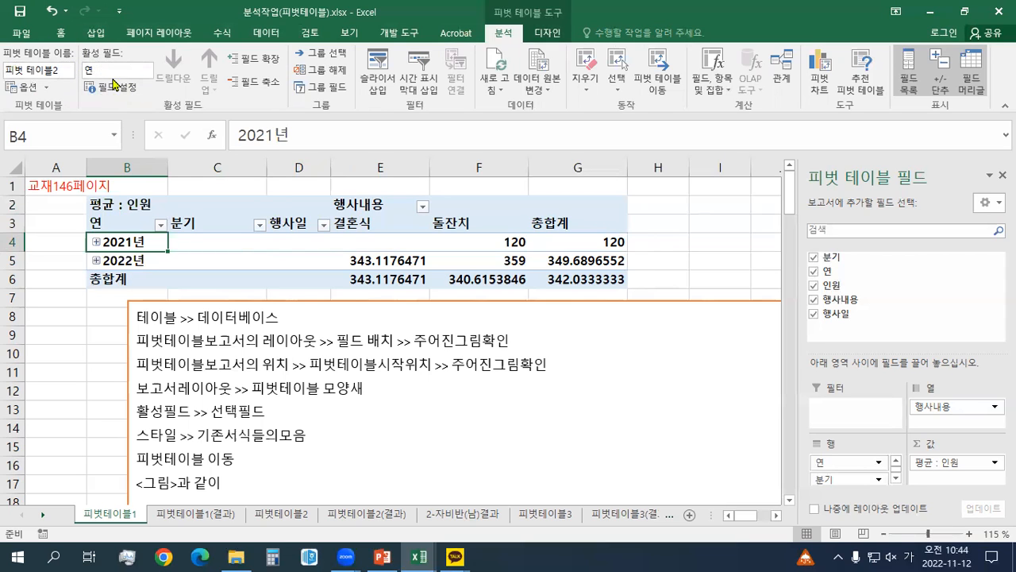
{"action": "left_click", "coordinate": [392, 260]}
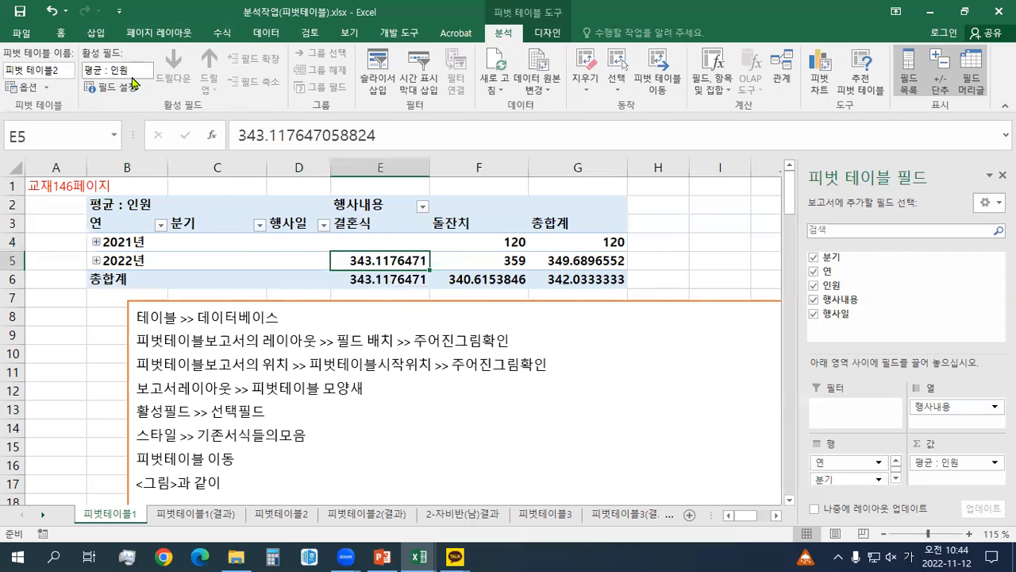
{"action": "left_click", "coordinate": [362, 228]}
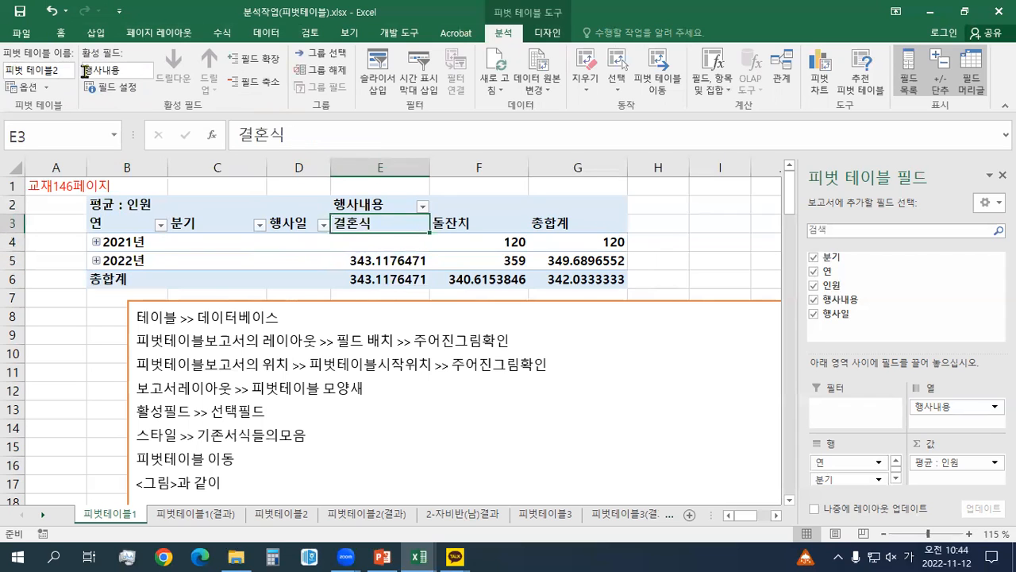
Step: Ungroup the pivot table's 행사일 field
{"action": "left_click", "coordinate": [286, 225]}
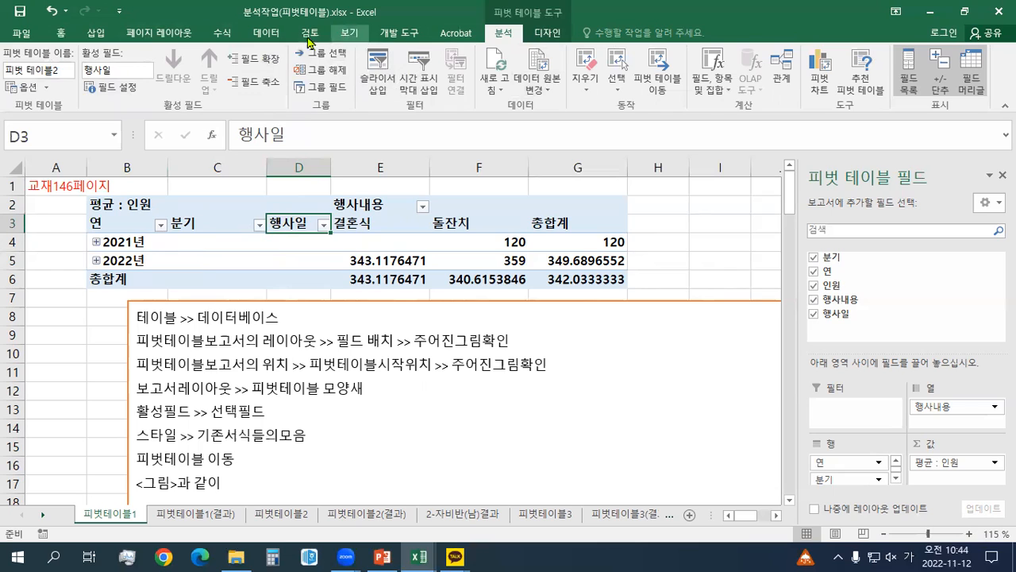
{"action": "left_click", "coordinate": [328, 73]}
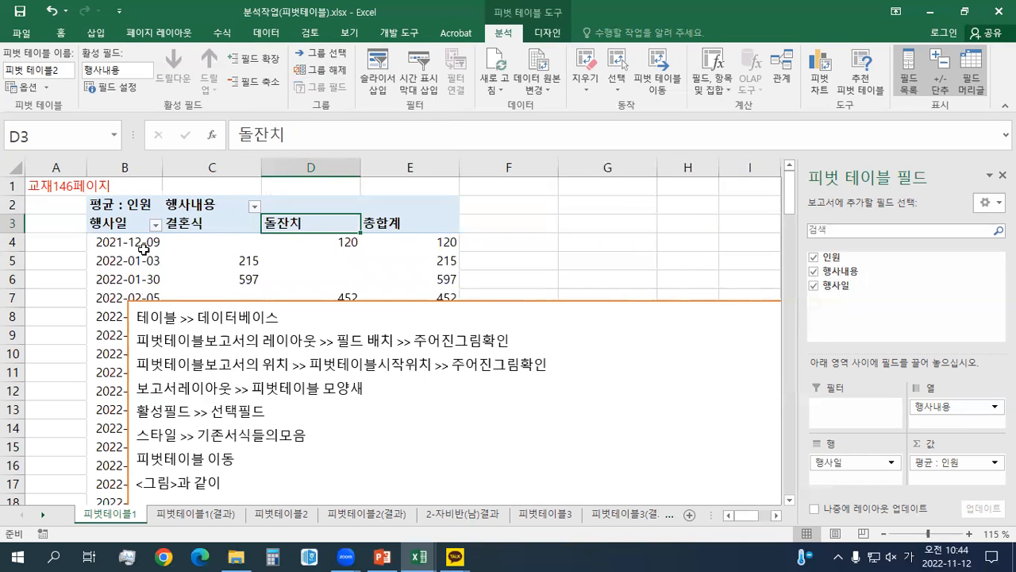
Step: Group the 행사일 dates by month (월) only, leaving quarter (분기) and year (연) unselected
{"action": "left_click", "coordinate": [139, 246]}
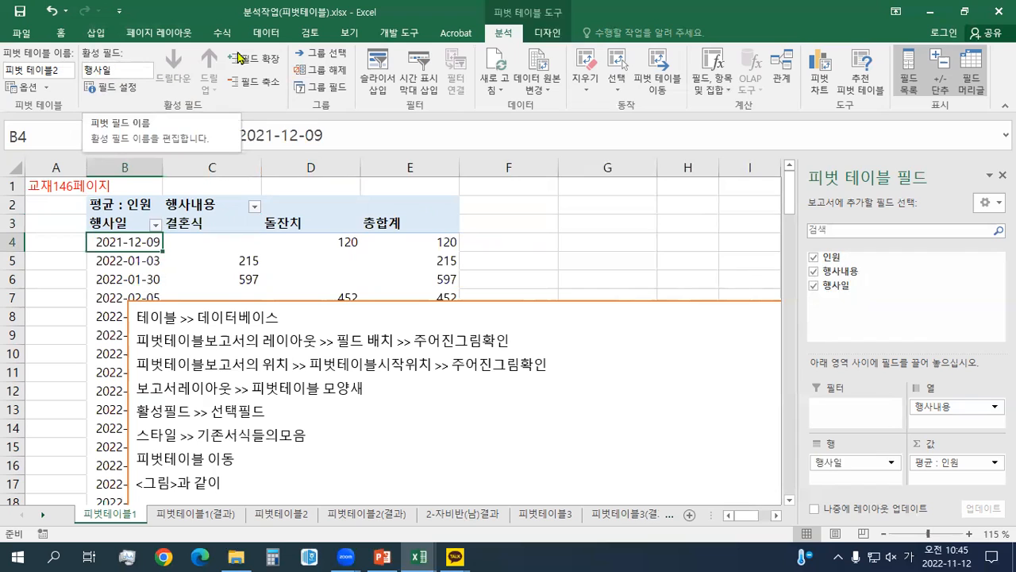
{"action": "left_click", "coordinate": [312, 95]}
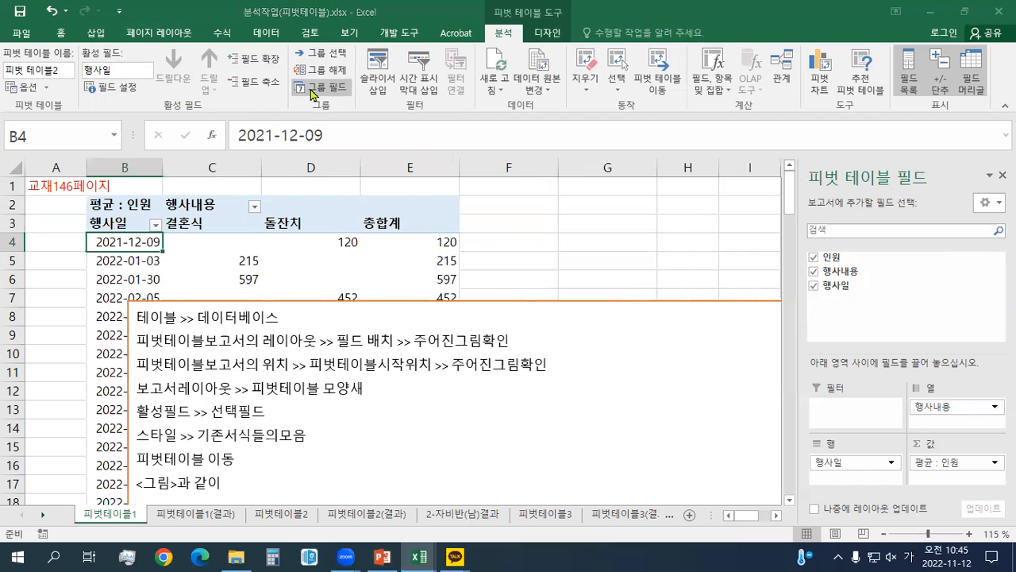
{"action": "left_click_drag", "start_coordinate": [507, 156], "coordinate": [352, 74]}
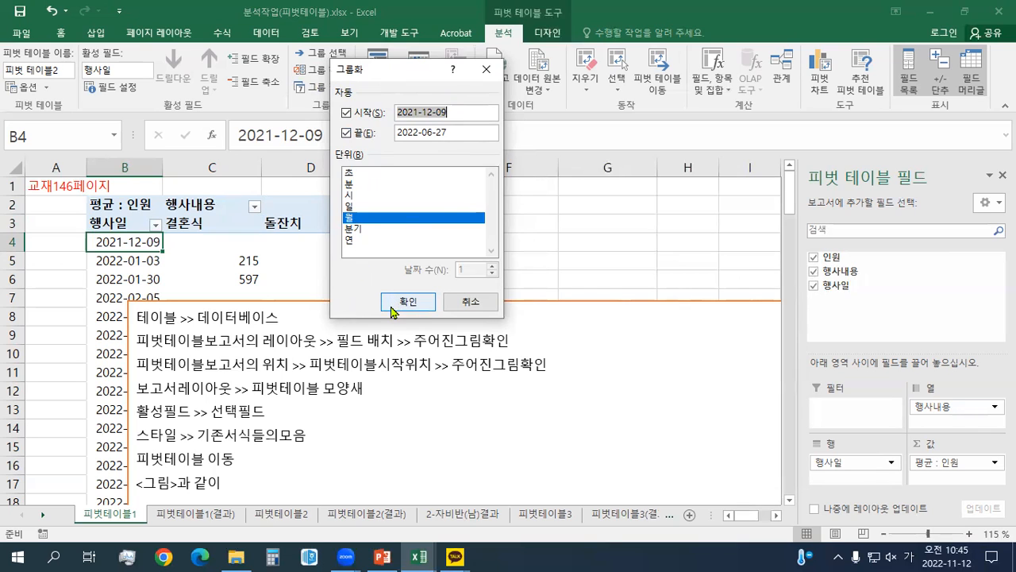
{"action": "left_click", "coordinate": [361, 229]}
{"action": "left_click", "coordinate": [359, 240]}
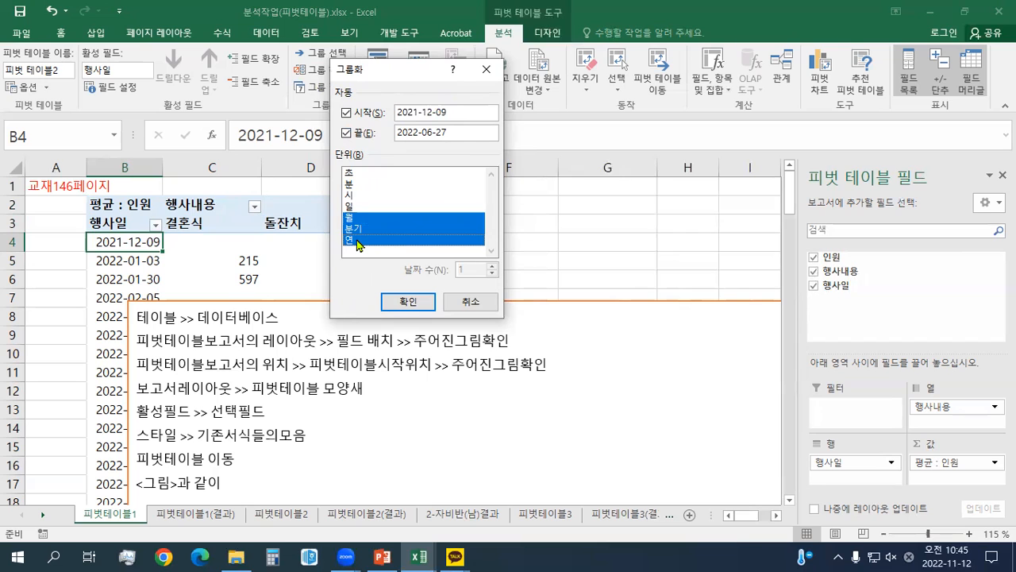
{"action": "left_click", "coordinate": [357, 240]}
{"action": "left_click", "coordinate": [364, 230]}
{"action": "left_click", "coordinate": [362, 218]}
{"action": "left_click", "coordinate": [362, 219]}
{"action": "key", "text": "Return"}
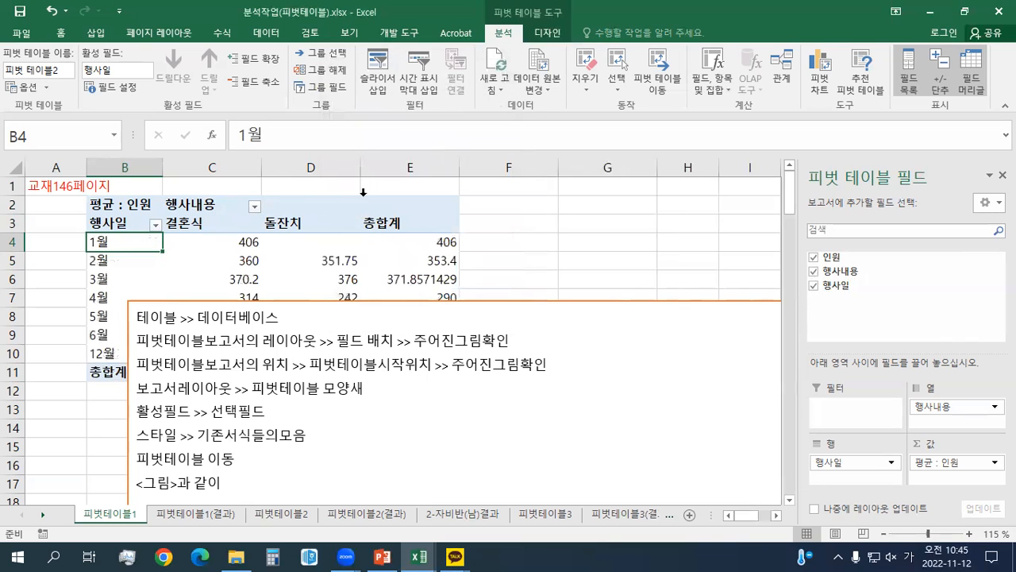
{"action": "left_click", "coordinate": [322, 87]}
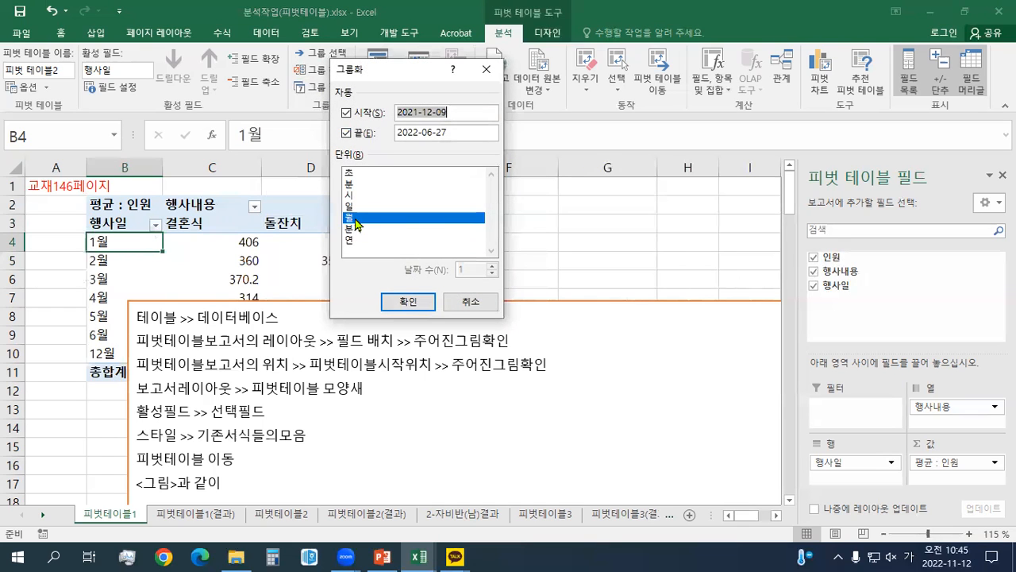
{"action": "left_click", "coordinate": [406, 301]}
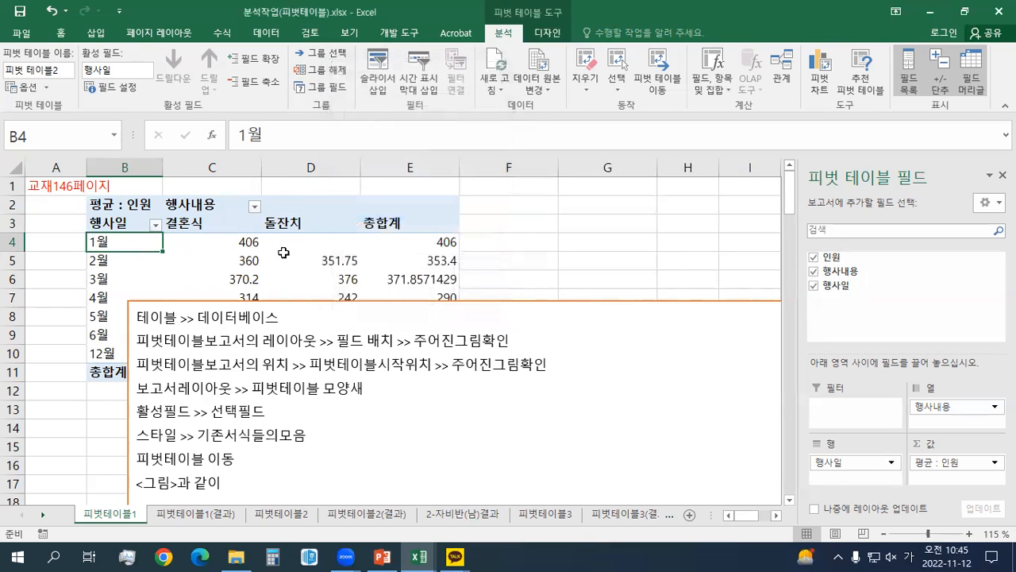
Step: Move the notes text box down so it starts below the pivot table, at about row 12
{"action": "mouse_move", "coordinate": [216, 274]}
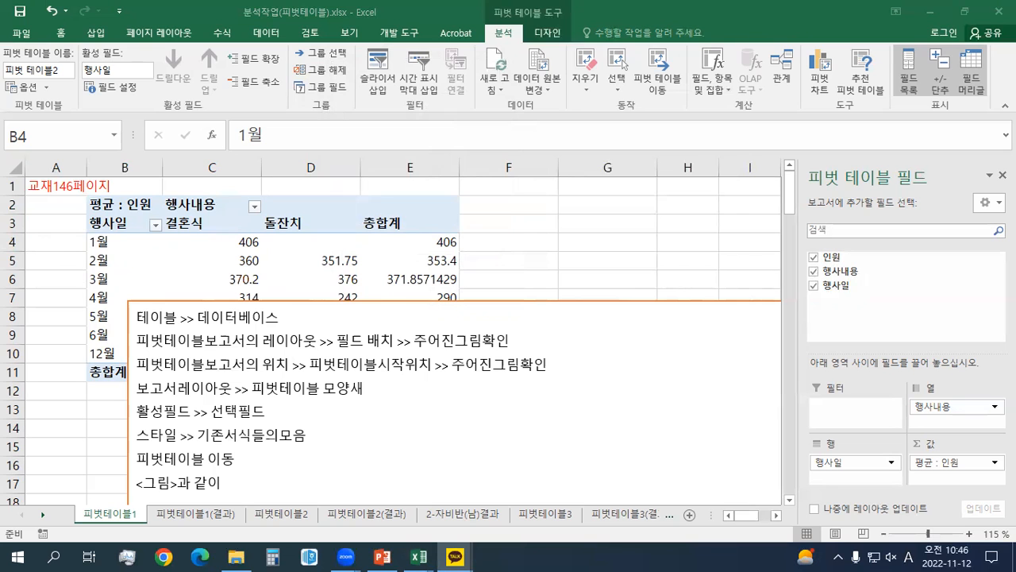
{"action": "left_click", "coordinate": [362, 303]}
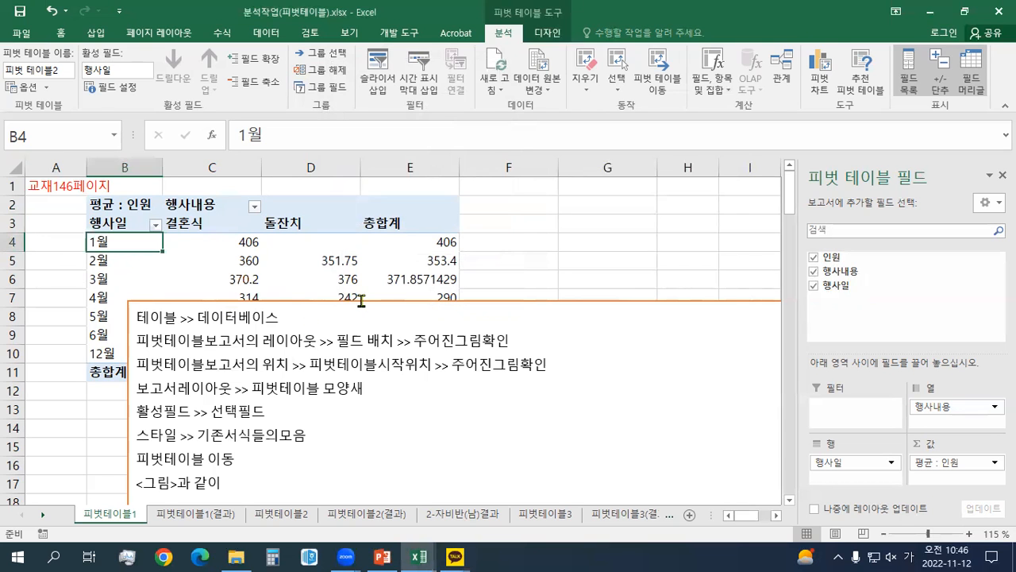
{"action": "left_click_drag", "start_coordinate": [361, 303], "coordinate": [339, 389]}
Step: Try turning off the grand totals for rows and columns, and turn both back on (행 및 열의 총합계 설정)
{"action": "left_click_drag", "start_coordinate": [408, 243], "coordinate": [407, 353]}
{"action": "left_click_drag", "start_coordinate": [218, 373], "coordinate": [409, 373]}
{"action": "left_click", "coordinate": [388, 319]}
{"action": "left_click", "coordinate": [323, 299]}
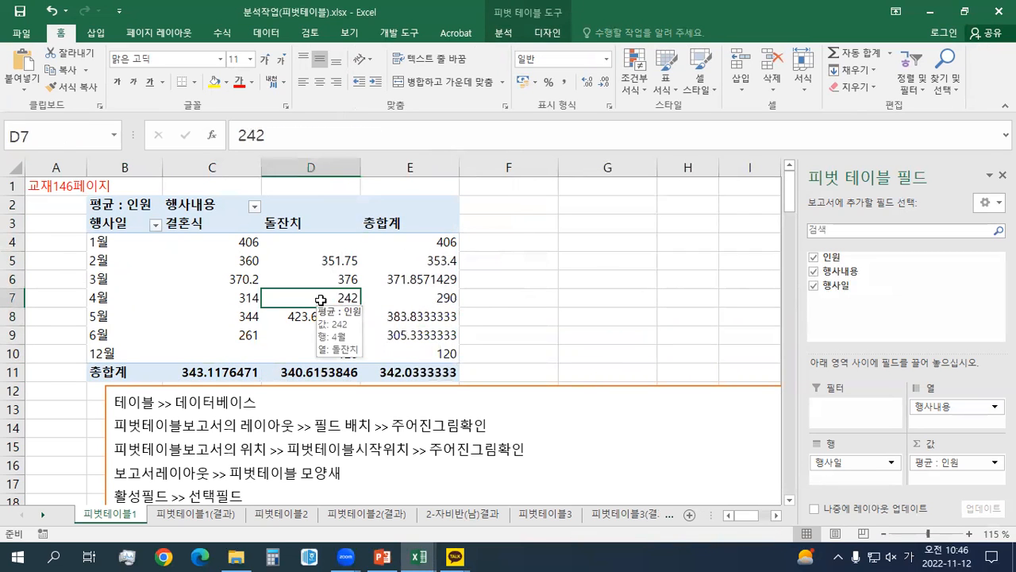
{"action": "left_click", "coordinate": [539, 36]}
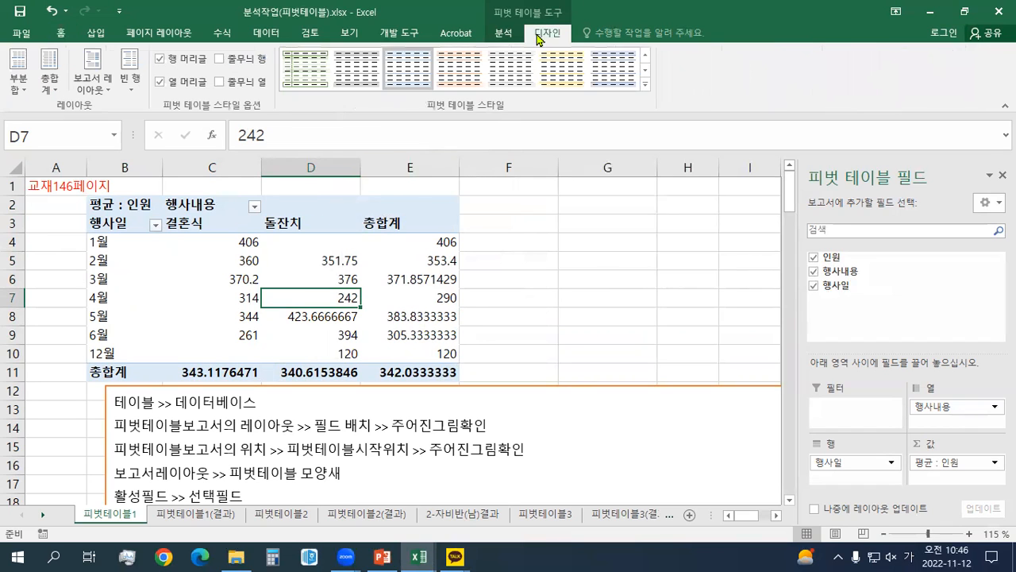
{"action": "left_click", "coordinate": [50, 79]}
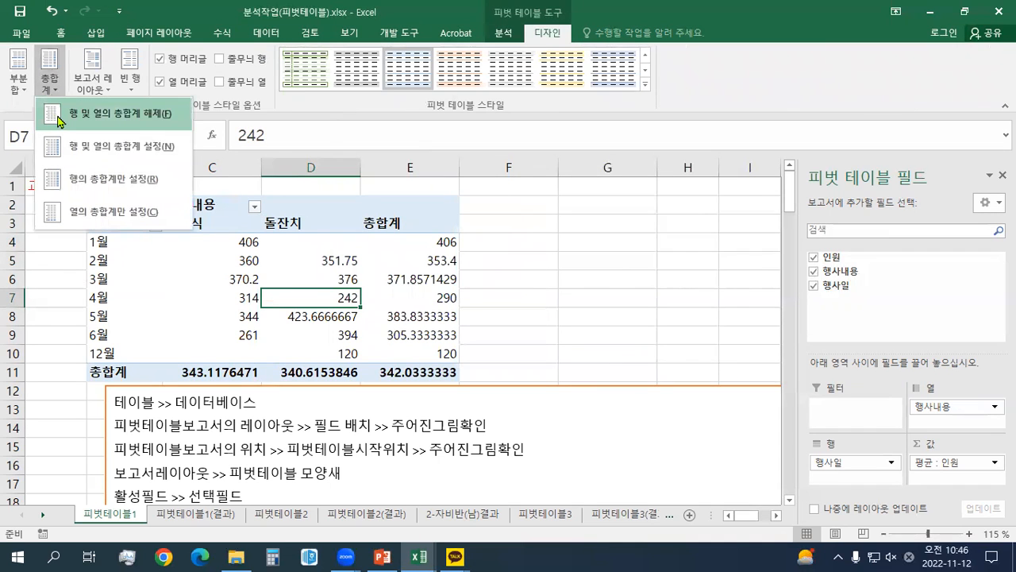
{"action": "left_click", "coordinate": [60, 120]}
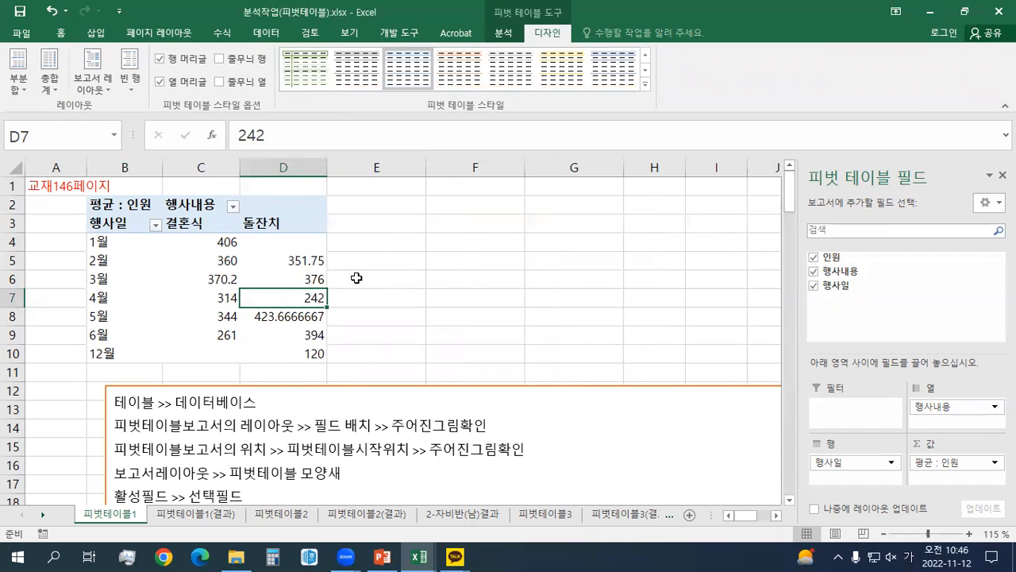
{"action": "left_click", "coordinate": [49, 78]}
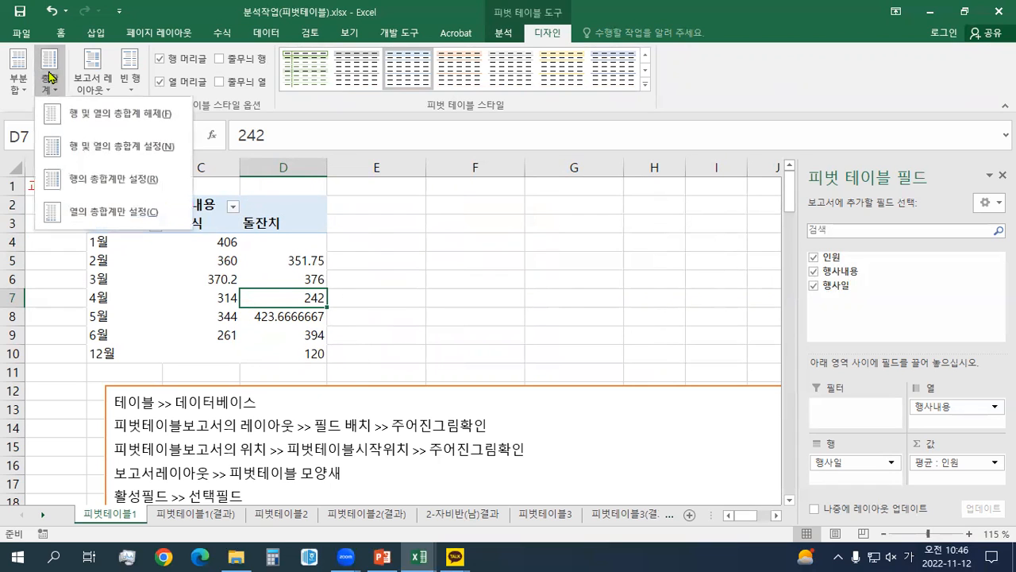
{"action": "left_click", "coordinate": [101, 148]}
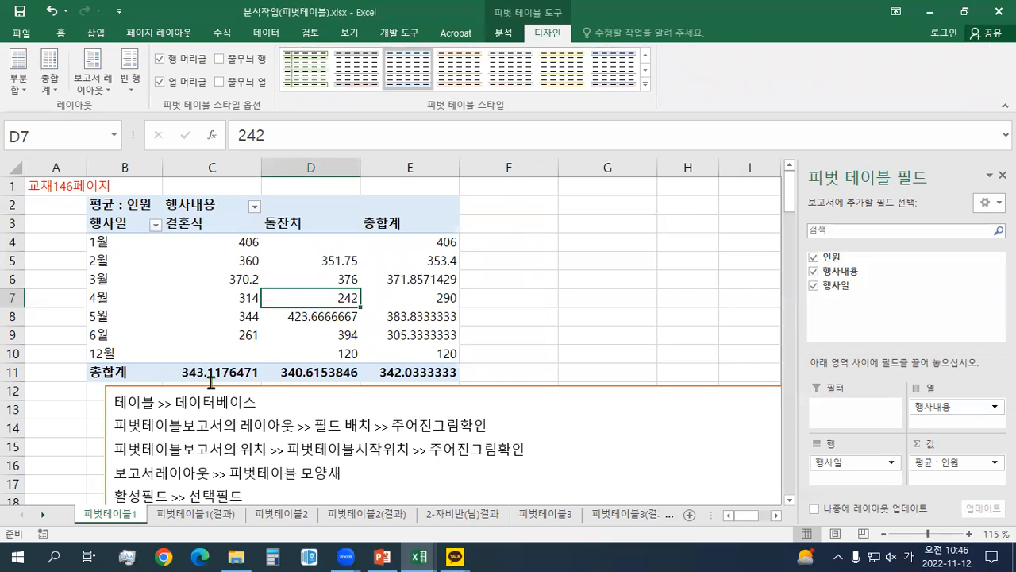
Step: Try grand totals for rows only (행의 총합계만 설정) and for columns only (열의 총합계만 설정)
{"action": "left_click", "coordinate": [45, 84]}
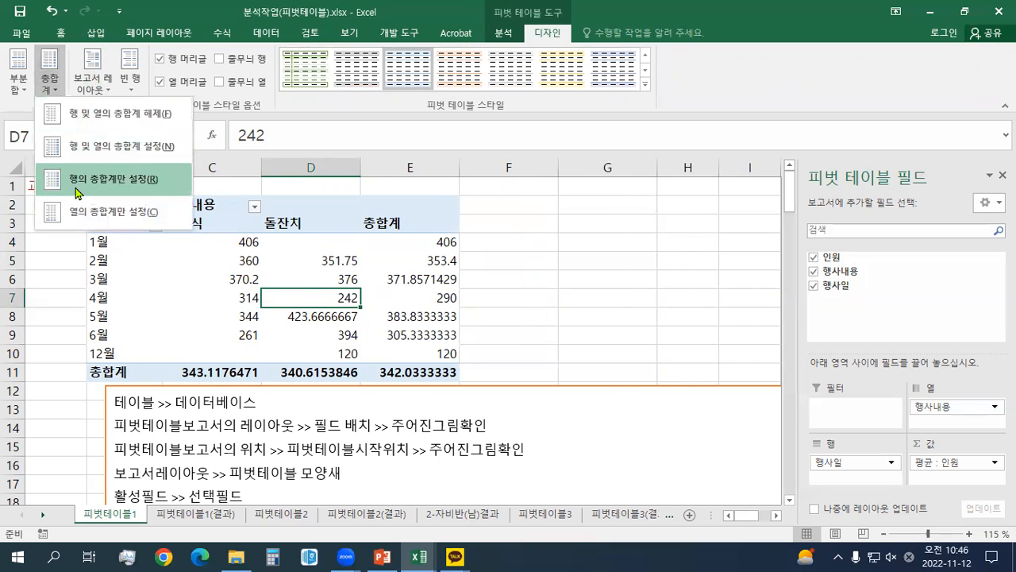
{"action": "left_click", "coordinate": [77, 193]}
{"action": "left_click", "coordinate": [51, 92]}
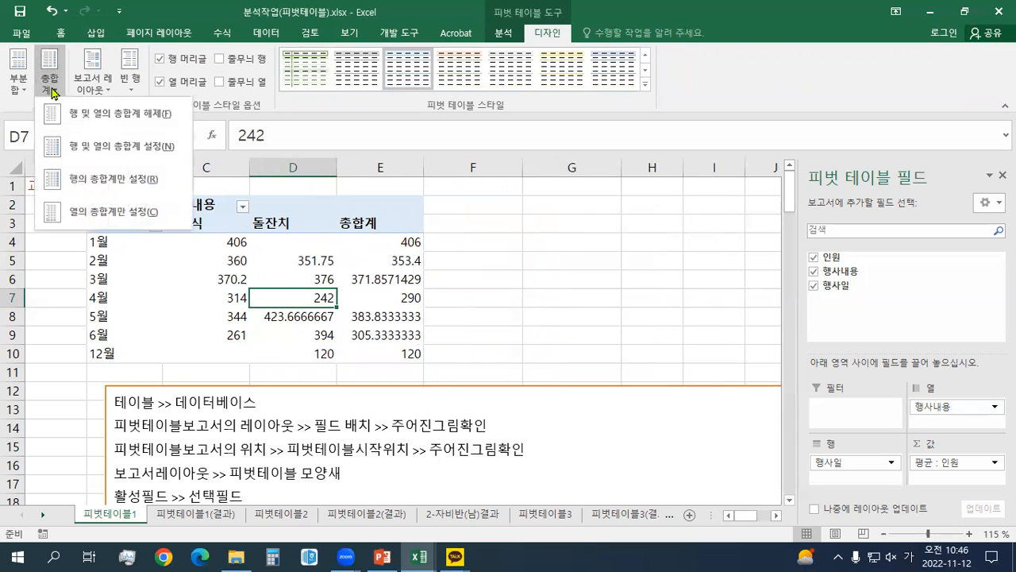
{"action": "left_click", "coordinate": [88, 211]}
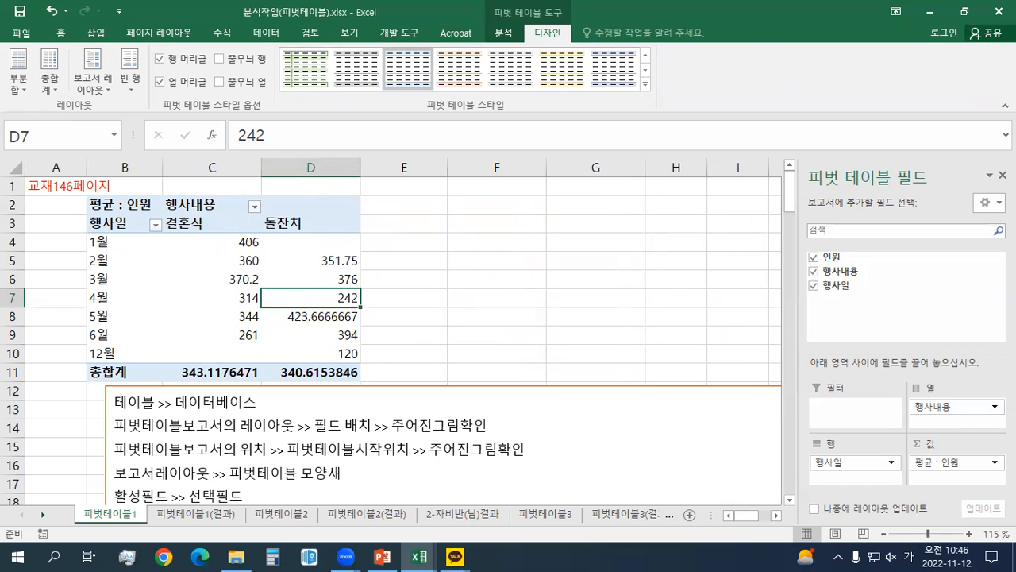
Step: Set the pivot table to show grand totals for rows only (행의 총합계만 설정)
{"action": "left_click", "coordinate": [49, 79]}
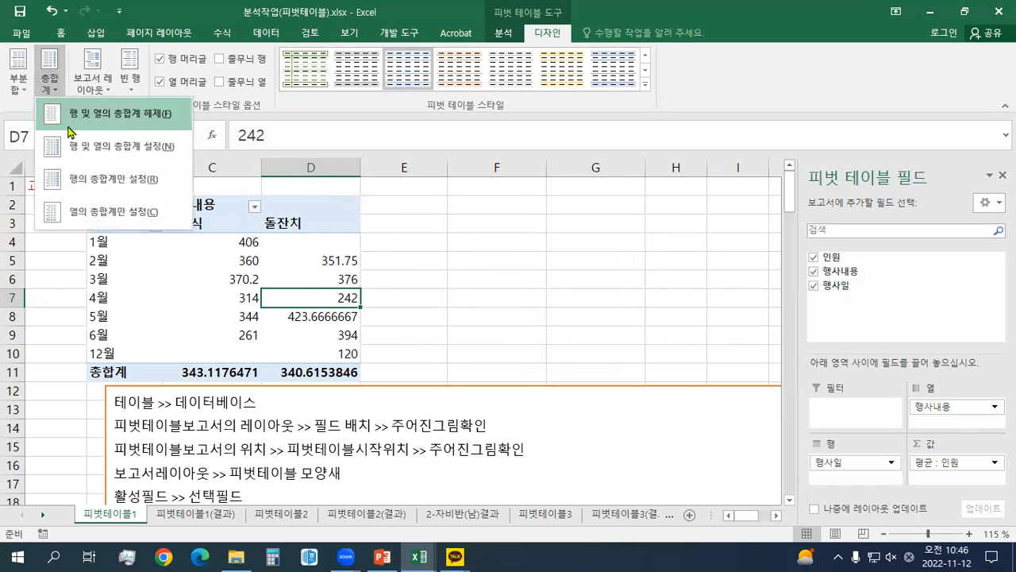
{"action": "left_click", "coordinate": [74, 187]}
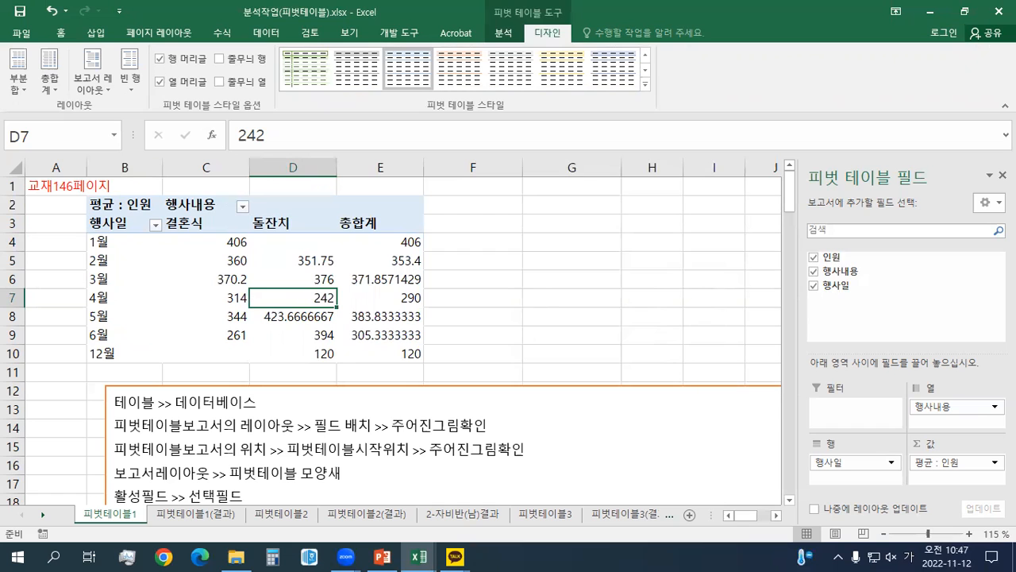
{"action": "scroll", "coordinate": [391, 337], "scroll_direction": "down", "scroll_amount": 1}
{"action": "scroll", "coordinate": [390, 337], "scroll_direction": "up", "scroll_amount": 1}
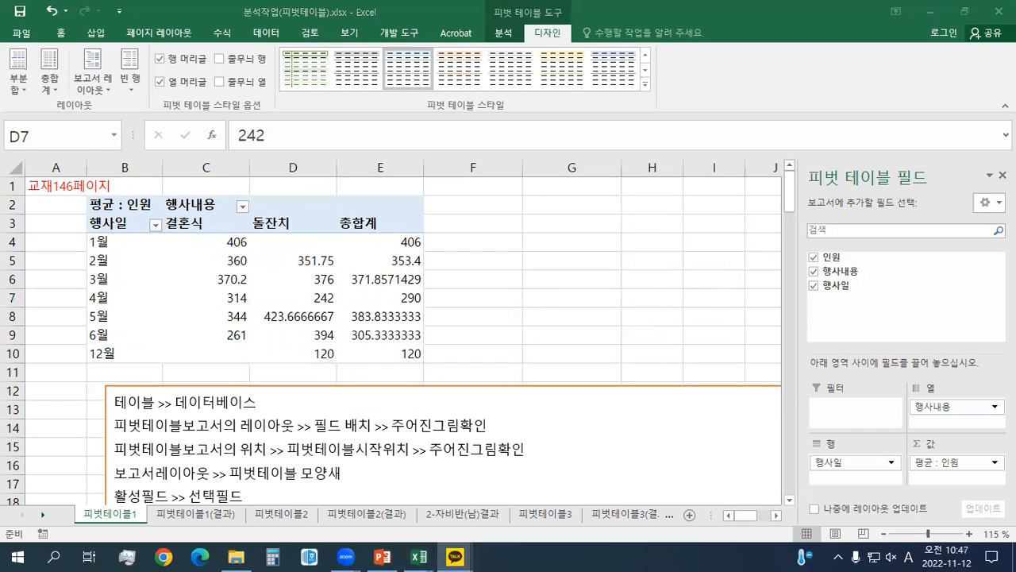
Step: Format the averaged 인원 values in the value field settings as Number (숫자) with 0 decimal places
{"action": "left_click", "coordinate": [219, 262]}
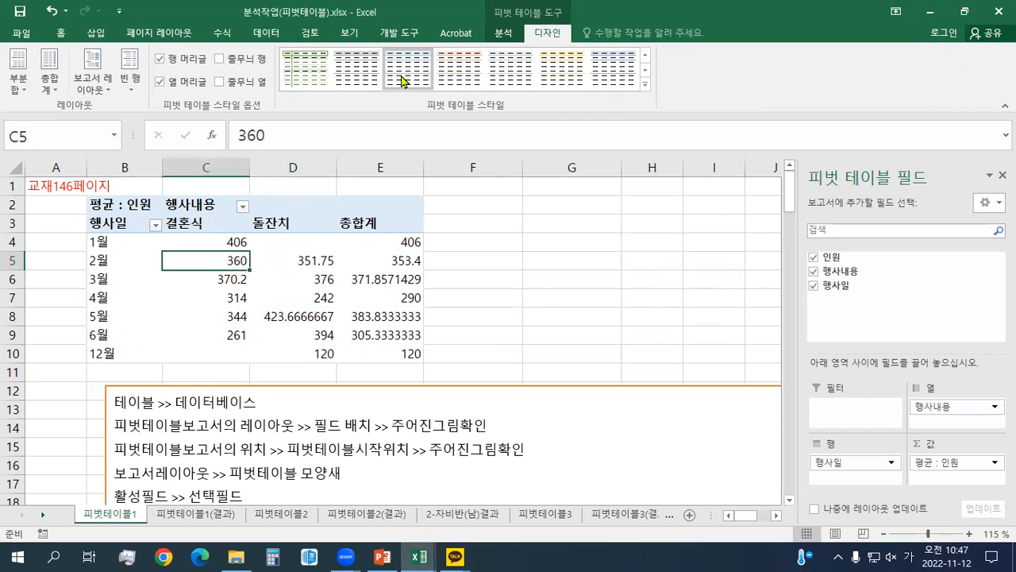
{"action": "left_click", "coordinate": [503, 33]}
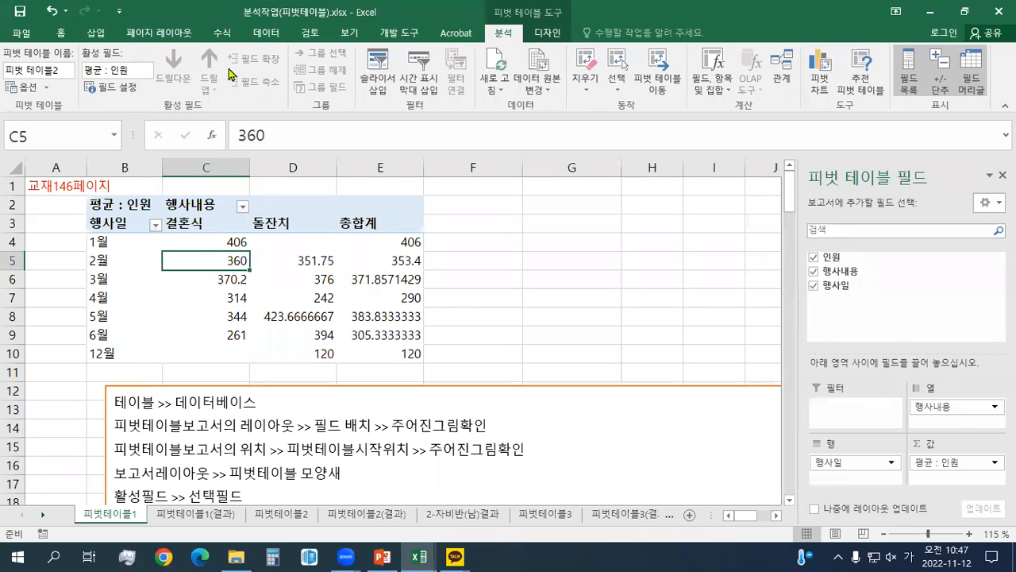
{"action": "left_click", "coordinate": [548, 35]}
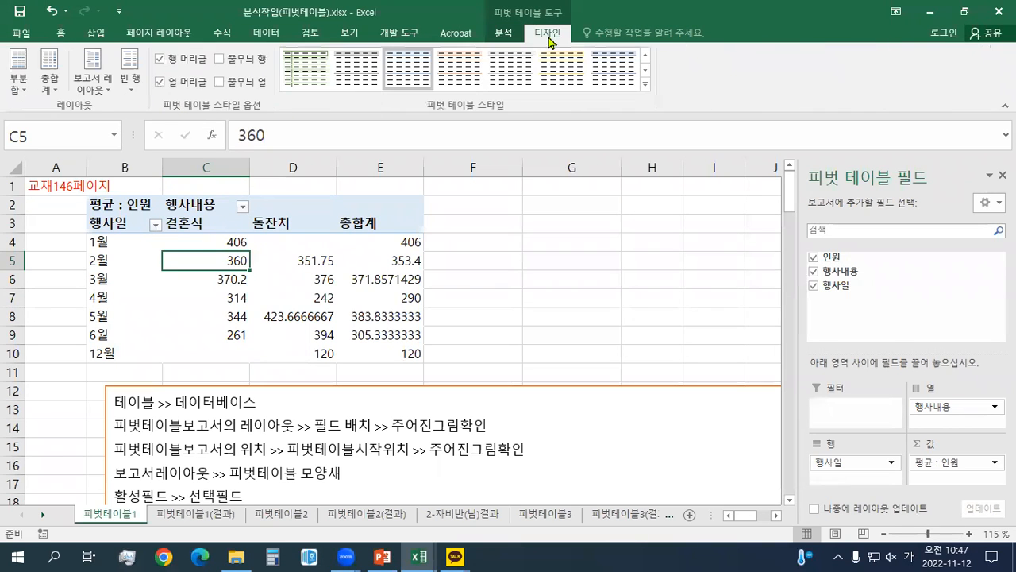
{"action": "left_click", "coordinate": [505, 35]}
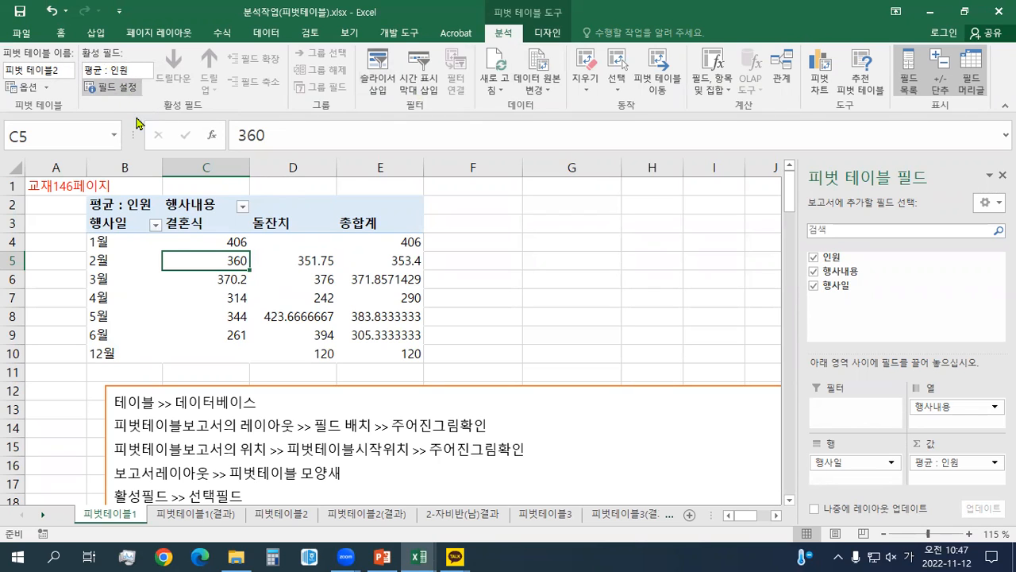
{"action": "left_click", "coordinate": [138, 89]}
{"action": "left_click_drag", "start_coordinate": [403, 71], "coordinate": [486, 42]}
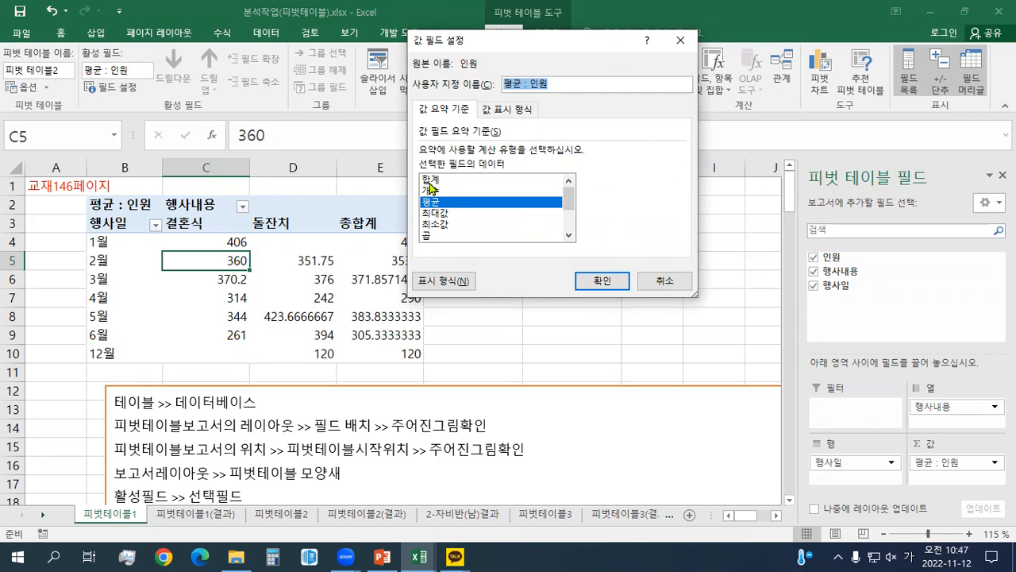
{"action": "left_click", "coordinate": [460, 283]}
{"action": "left_click_drag", "start_coordinate": [416, 24], "coordinate": [753, 79]}
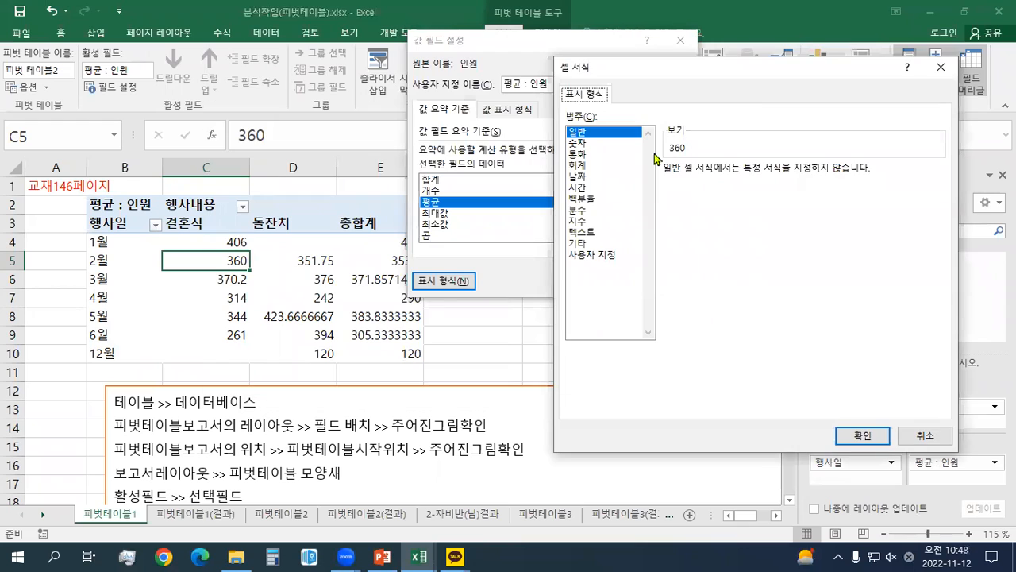
{"action": "left_click", "coordinate": [578, 143]}
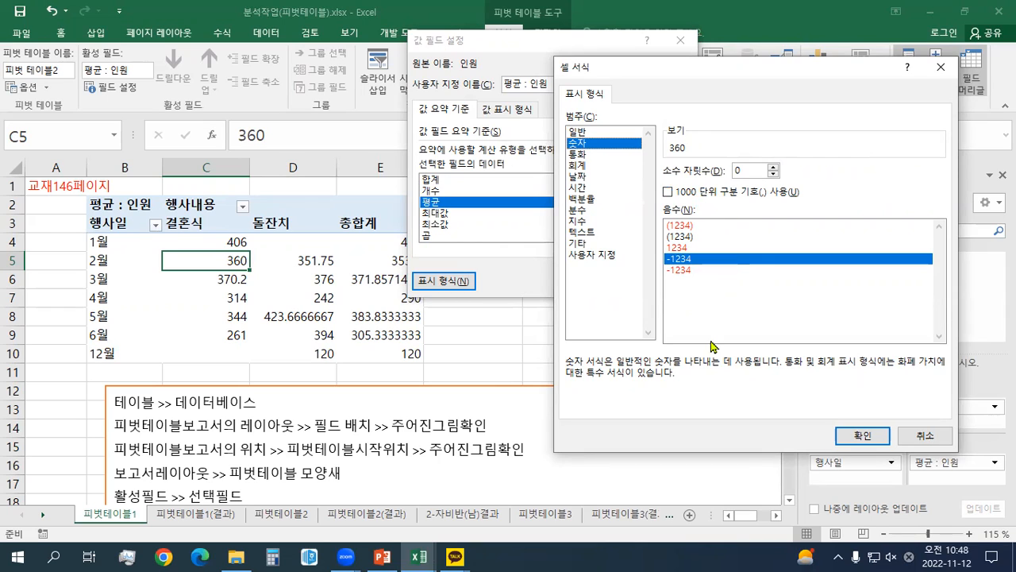
{"action": "left_click", "coordinate": [859, 436]}
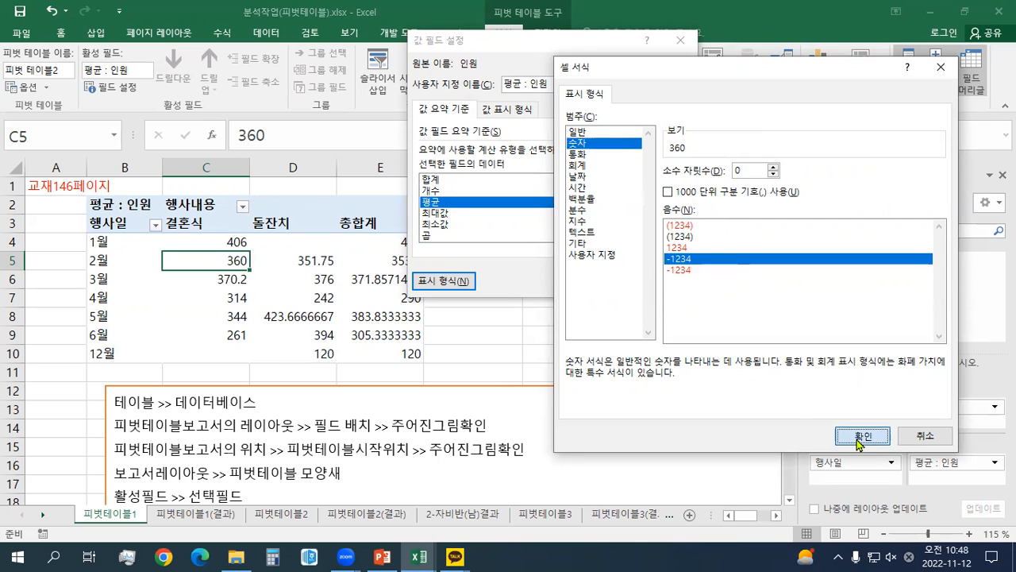
{"action": "left_click", "coordinate": [610, 281]}
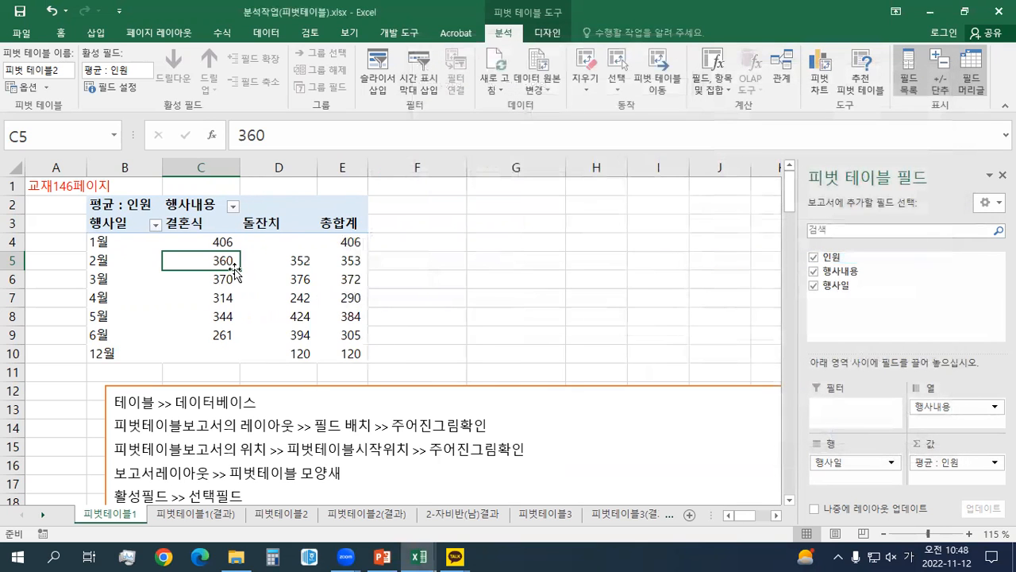
Step: Apply the grey pivot table style, second in the third row of the light (밝게) group
{"action": "mouse_move", "coordinate": [350, 315]}
{"action": "scroll", "coordinate": [316, 466], "scroll_direction": "down", "scroll_amount": 1}
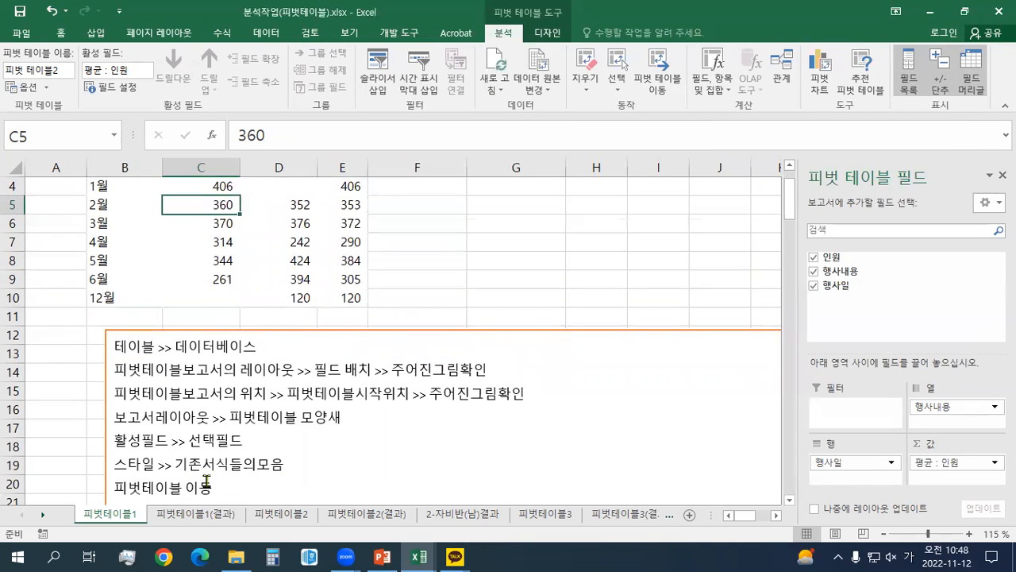
{"action": "scroll", "coordinate": [206, 481], "scroll_direction": "down", "scroll_amount": 1}
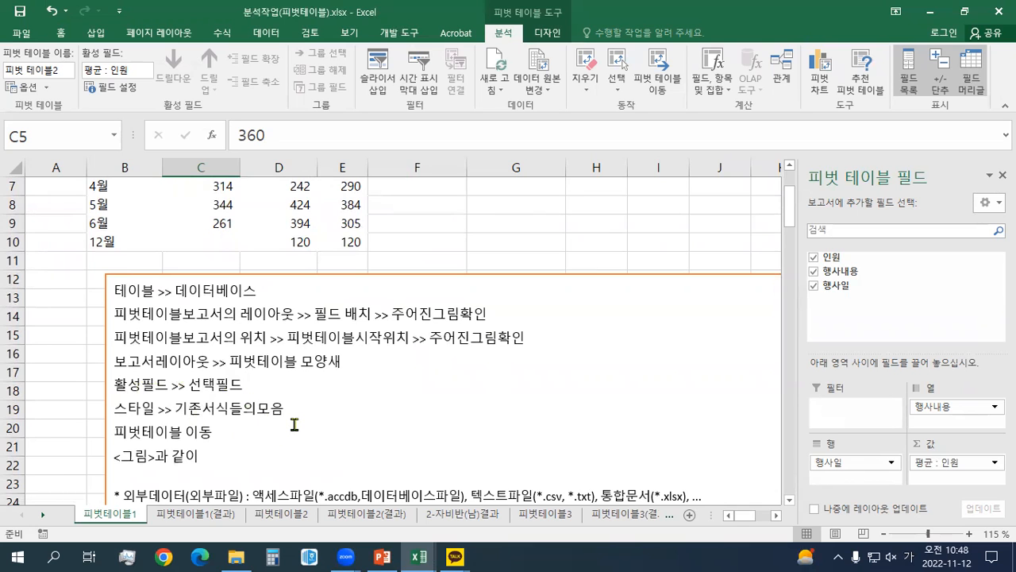
{"action": "scroll", "coordinate": [294, 425], "scroll_direction": "up", "scroll_amount": 2}
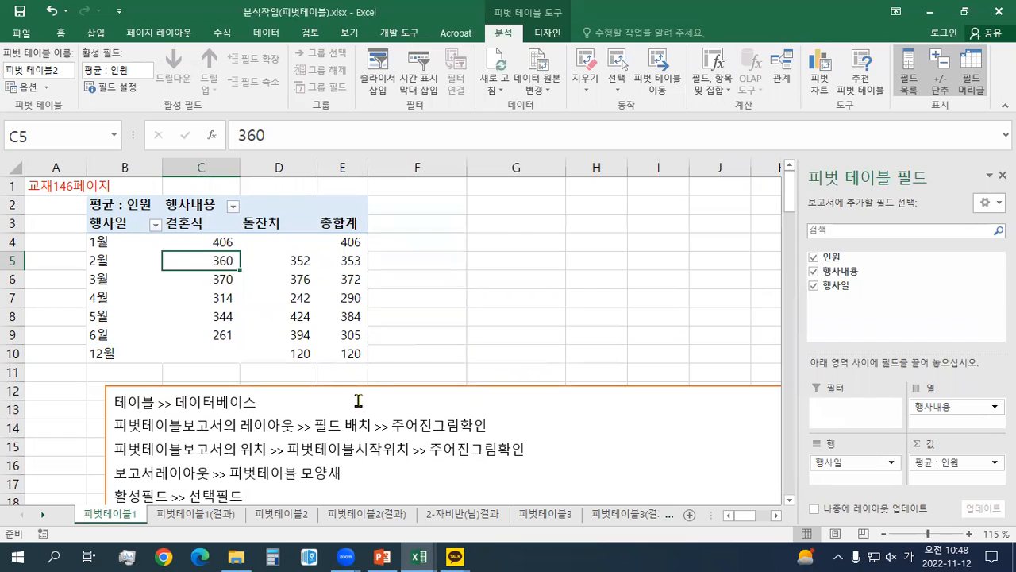
{"action": "left_click", "coordinate": [544, 36]}
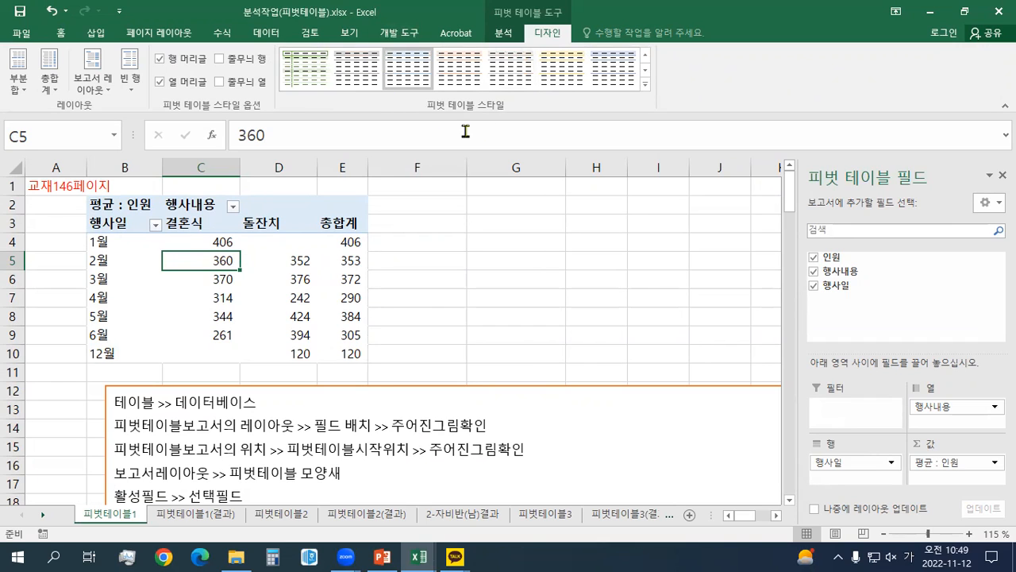
{"action": "left_click", "coordinate": [645, 86]}
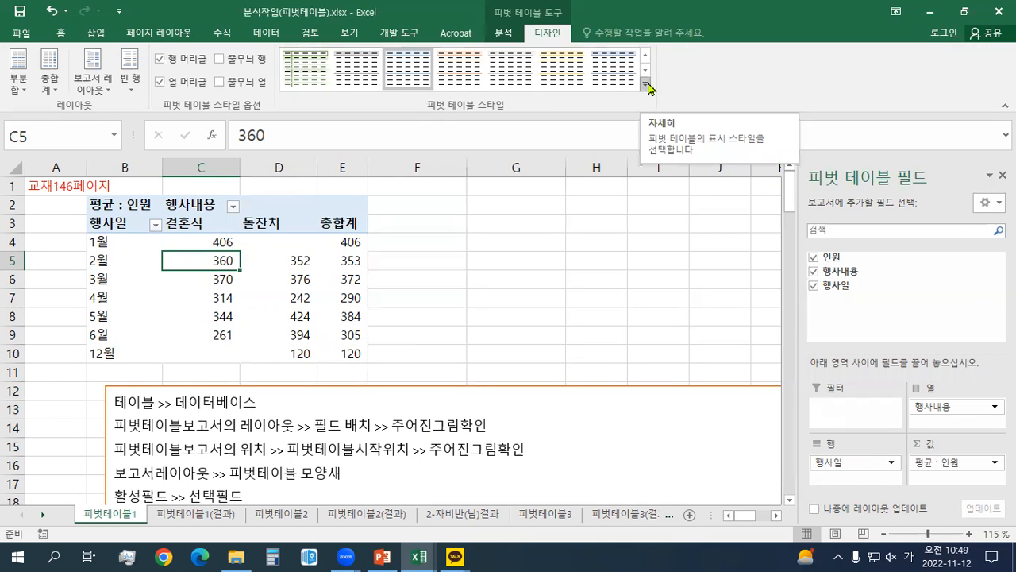
{"action": "left_click", "coordinate": [645, 86]}
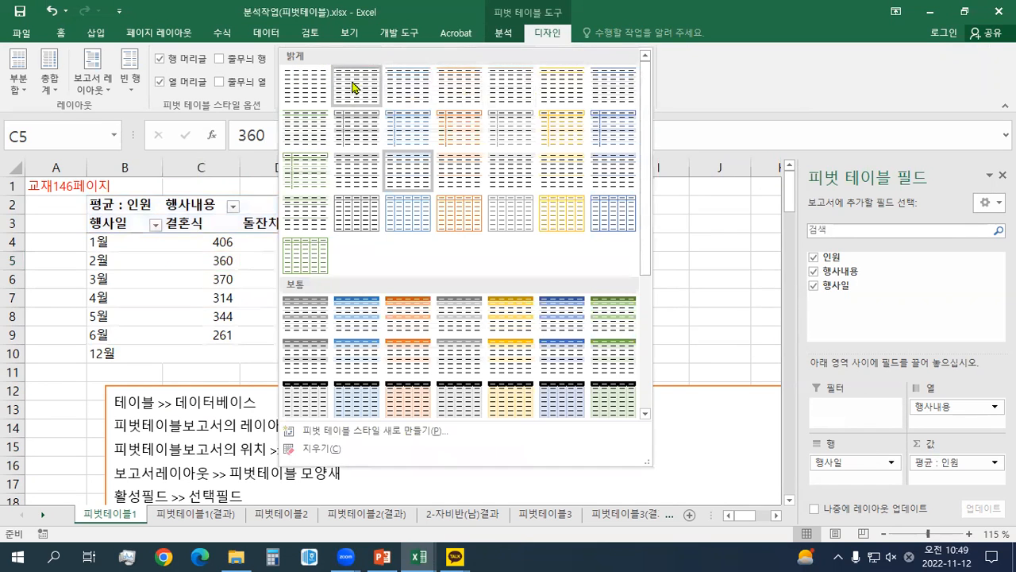
{"action": "scroll", "coordinate": [346, 254], "scroll_direction": "down", "scroll_amount": 3}
{"action": "scroll", "coordinate": [353, 253], "scroll_direction": "up", "scroll_amount": 3}
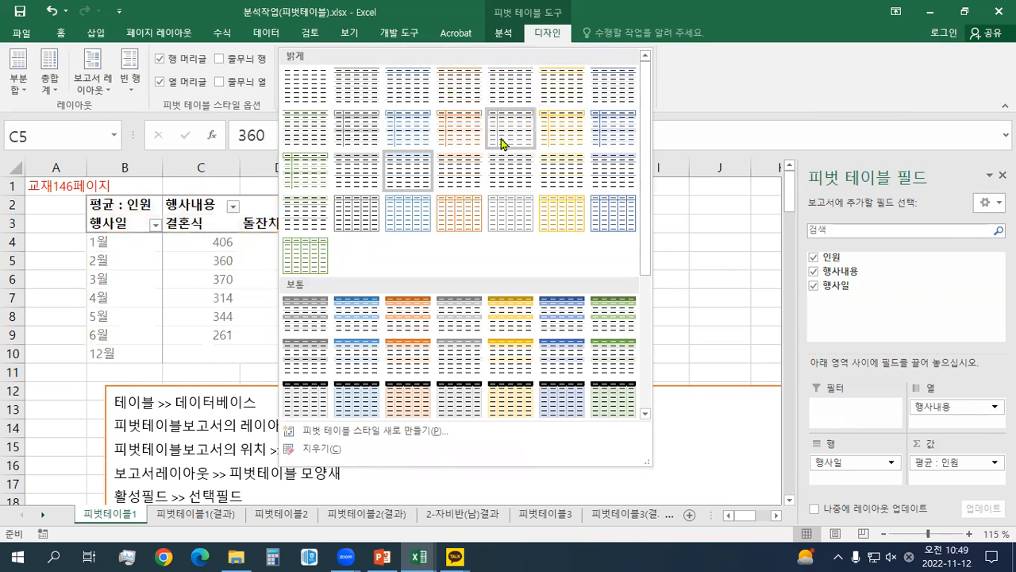
{"action": "left_click", "coordinate": [361, 186]}
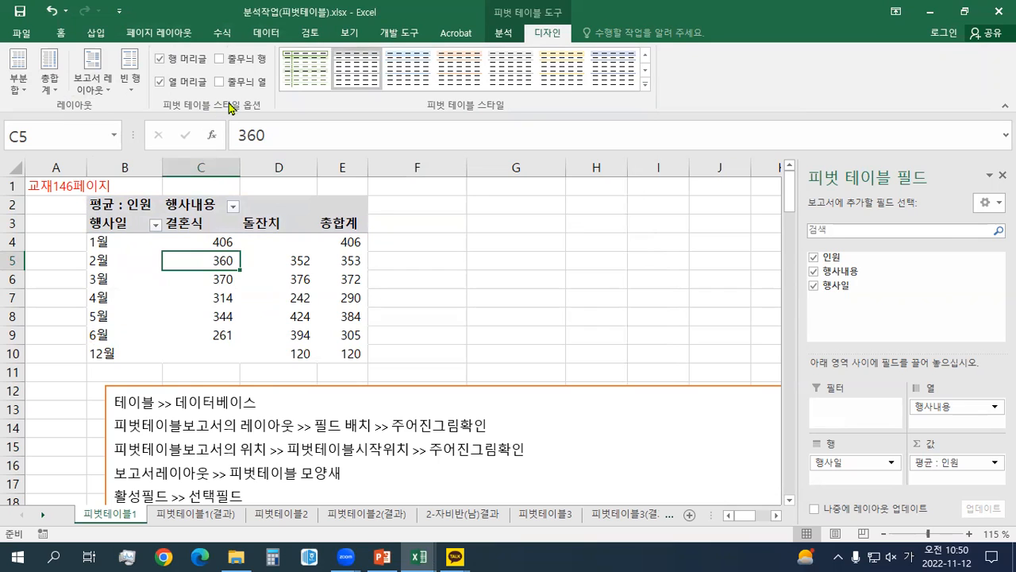
Step: Try switching the pivot table's row header (행 머리글) and column header (열 머리글) style options off and back on
{"action": "left_click", "coordinate": [189, 63]}
{"action": "left_click", "coordinate": [188, 63]}
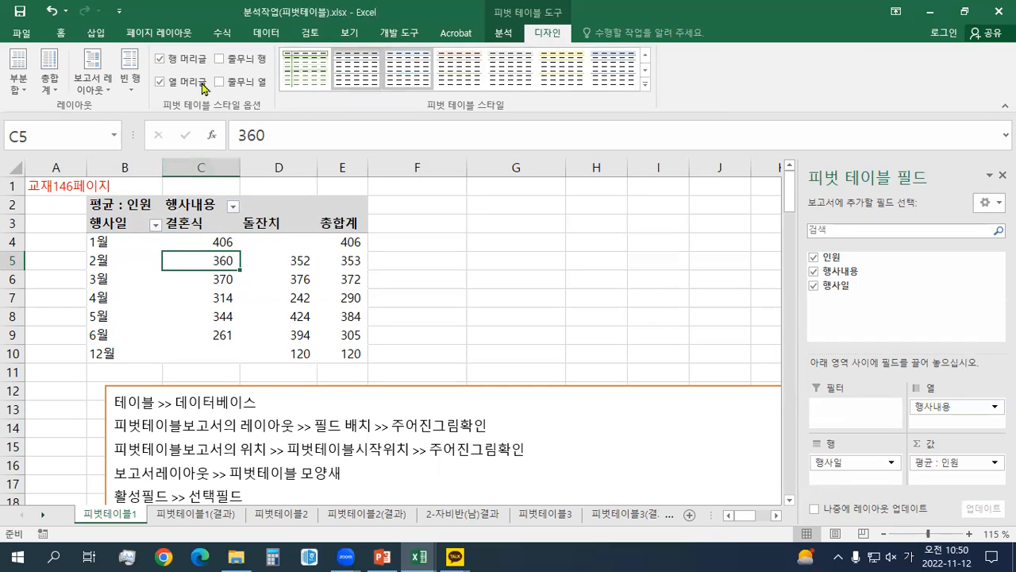
{"action": "left_click", "coordinate": [172, 61]}
{"action": "left_click", "coordinate": [172, 61]}
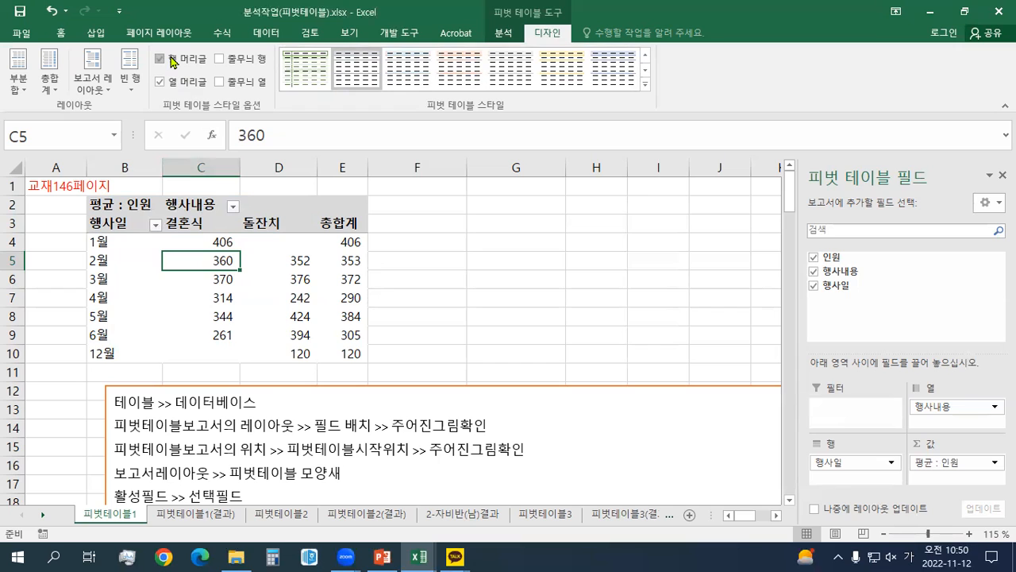
{"action": "left_click", "coordinate": [180, 84]}
{"action": "left_click", "coordinate": [179, 85]}
{"action": "left_click", "coordinate": [187, 84]}
{"action": "left_click", "coordinate": [188, 84]}
{"action": "double_click", "coordinate": [188, 85]}
{"action": "double_click", "coordinate": [188, 84]}
Step: Try banded rows (줄무늬 행) on the pivot table and turn them off again
{"action": "left_click", "coordinate": [221, 60]}
{"action": "left_click", "coordinate": [224, 60]}
{"action": "left_click", "coordinate": [224, 59]}
{"action": "left_click", "coordinate": [224, 59]}
Step: Turn on banded columns (줄무늬 열) for the pivot table
{"action": "left_click", "coordinate": [228, 82]}
{"action": "left_click", "coordinate": [232, 88]}
{"action": "left_click", "coordinate": [220, 83]}
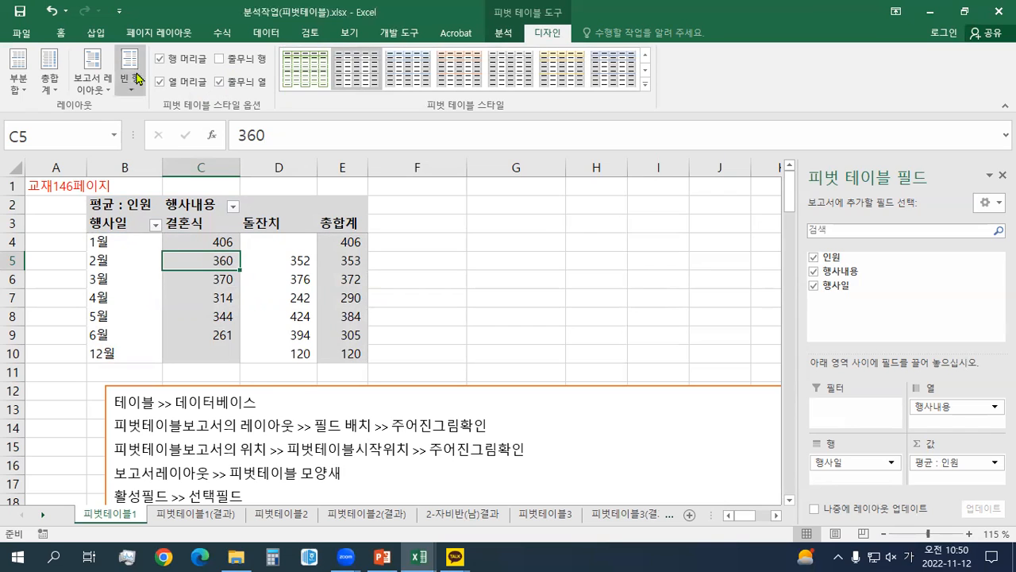
Step: Save the 분석작업(피벗테이블).xlsx workbook
{"action": "left_click", "coordinate": [20, 12]}
{"action": "scroll", "coordinate": [404, 340], "scroll_direction": "down", "scroll_amount": 1}
{"action": "scroll", "coordinate": [403, 340], "scroll_direction": "up", "scroll_amount": 1}
{"action": "key", "text": "alt+Tab"}
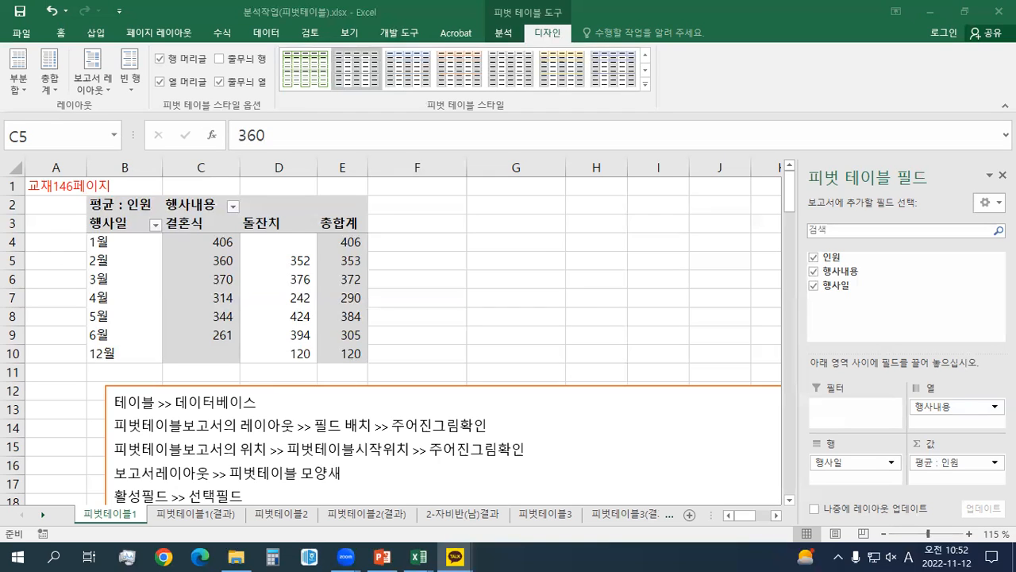
{"action": "left_click", "coordinate": [22, 13]}
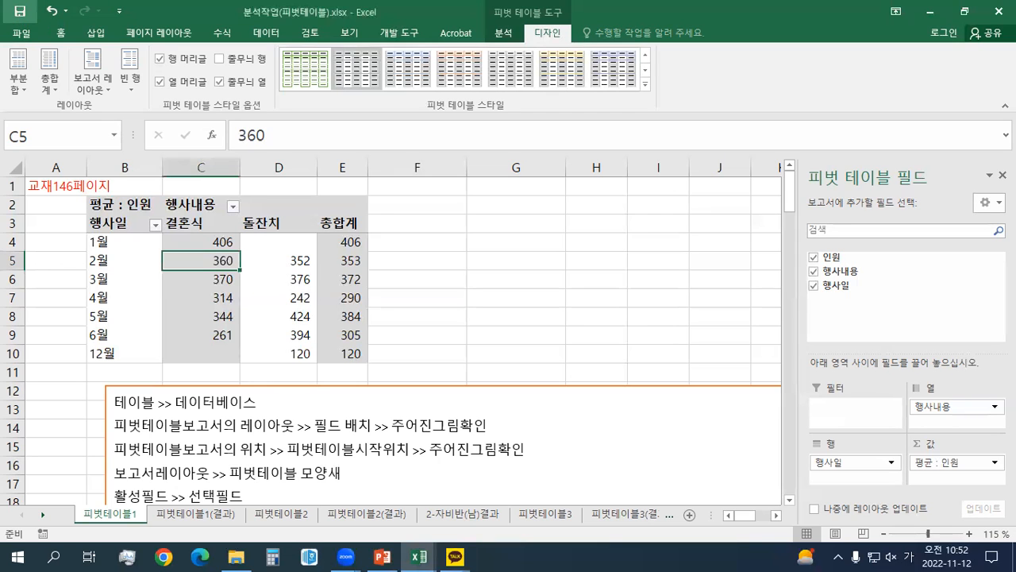